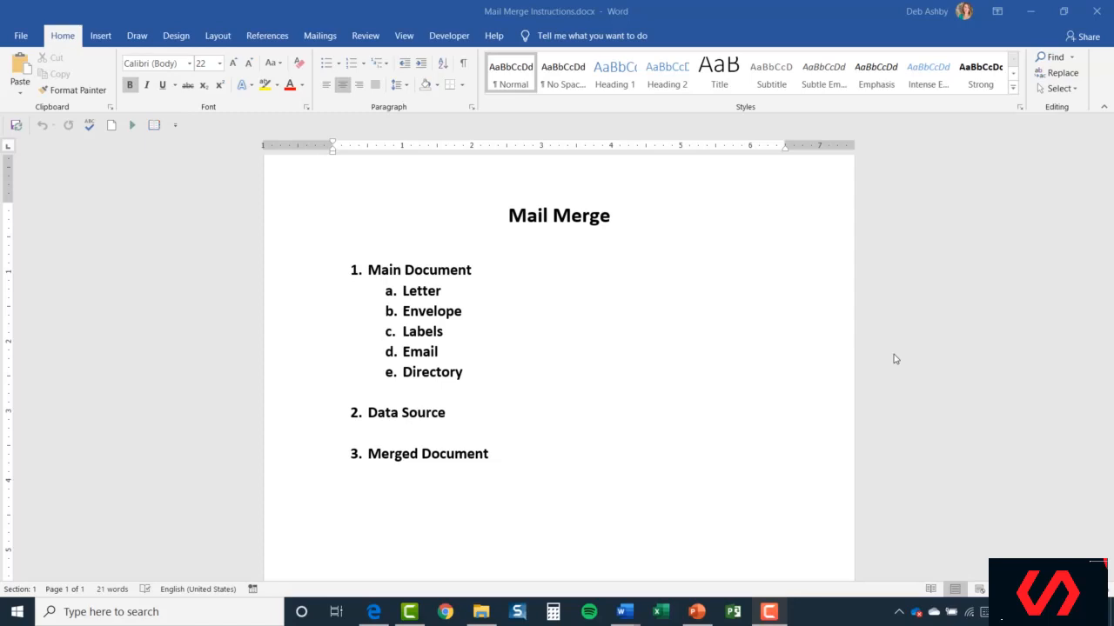
Create a new blank document.
{"action": "left_click", "coordinate": [19, 36]}
{"action": "left_click", "coordinate": [43, 102]}
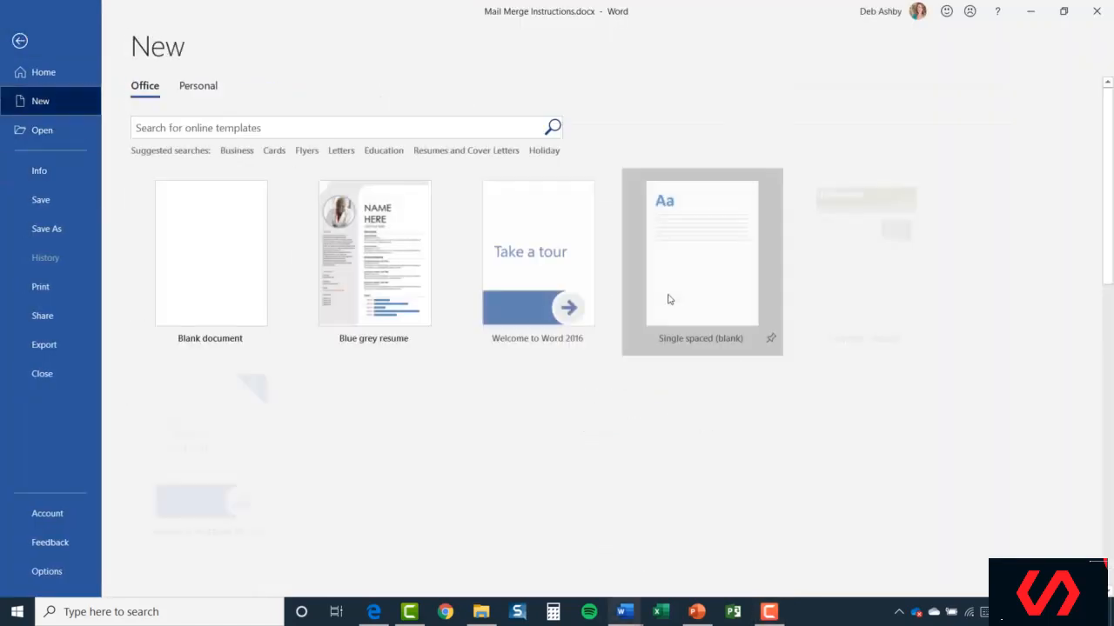
{"action": "left_click", "coordinate": [235, 239]}
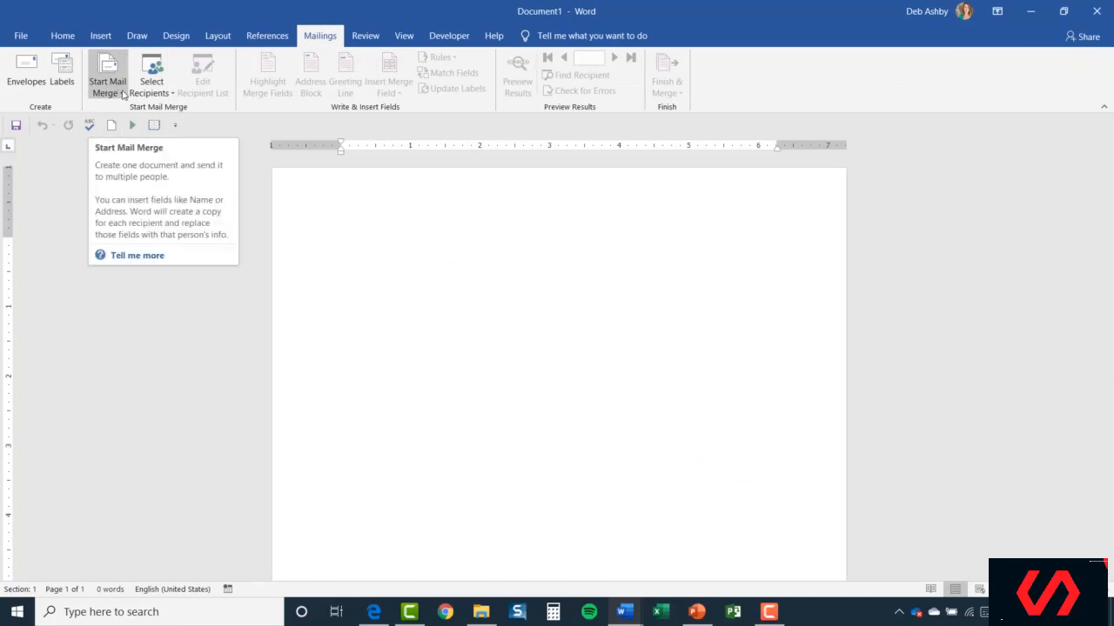
Start the Step-by-Step Mail Merge Wizard for the blank document and widen its pane.
{"action": "left_click", "coordinate": [123, 94]}
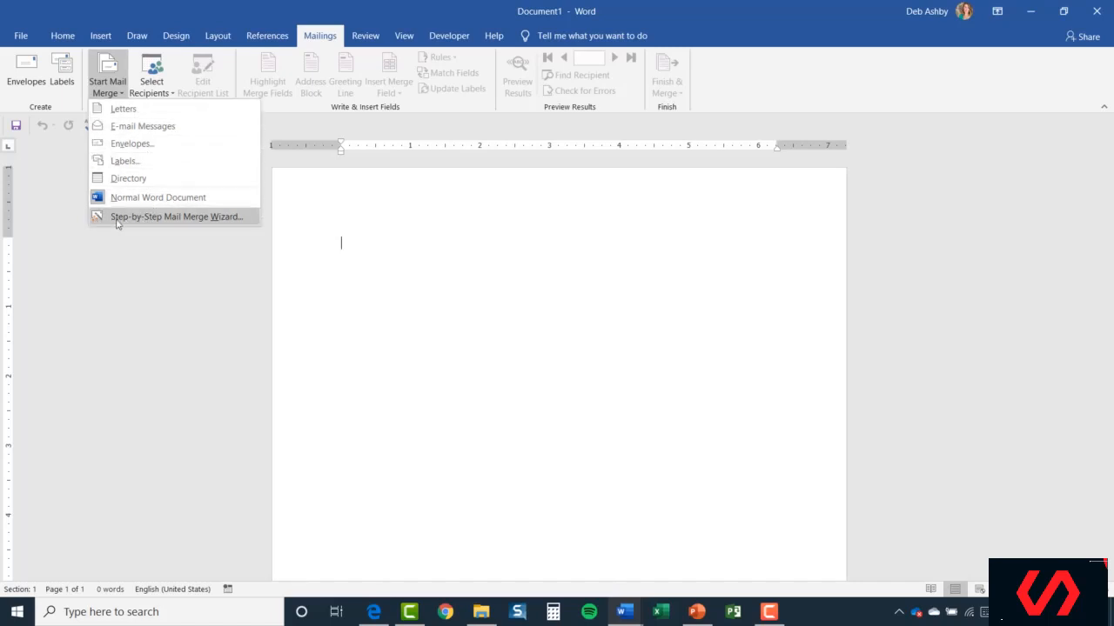
{"action": "left_click", "coordinate": [177, 217]}
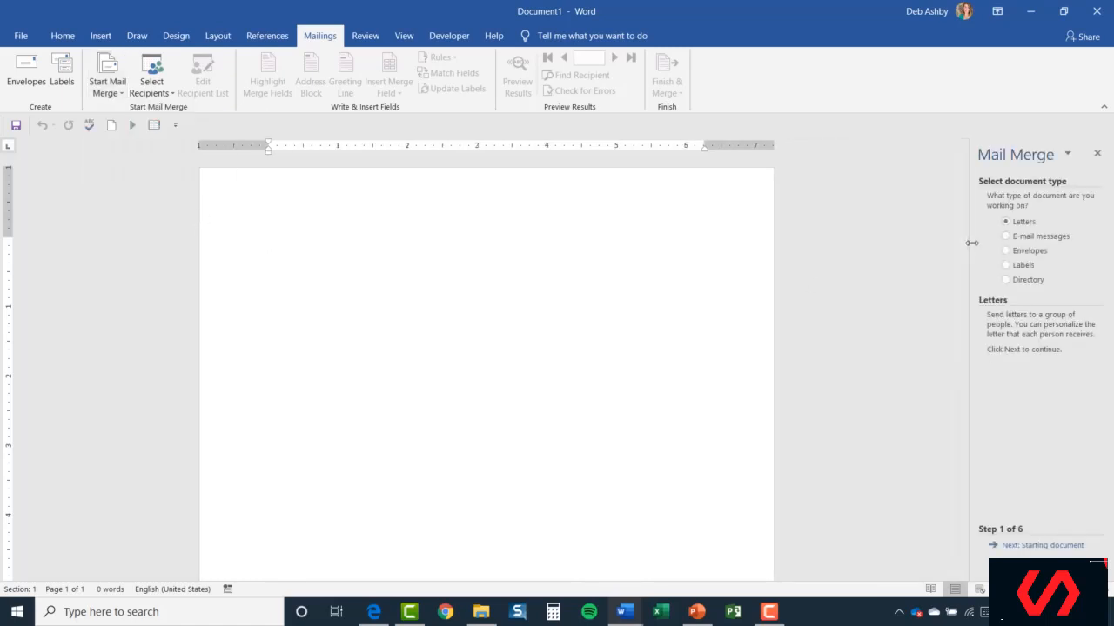
{"action": "left_click_drag", "start_coordinate": [967, 251], "coordinate": [873, 254]}
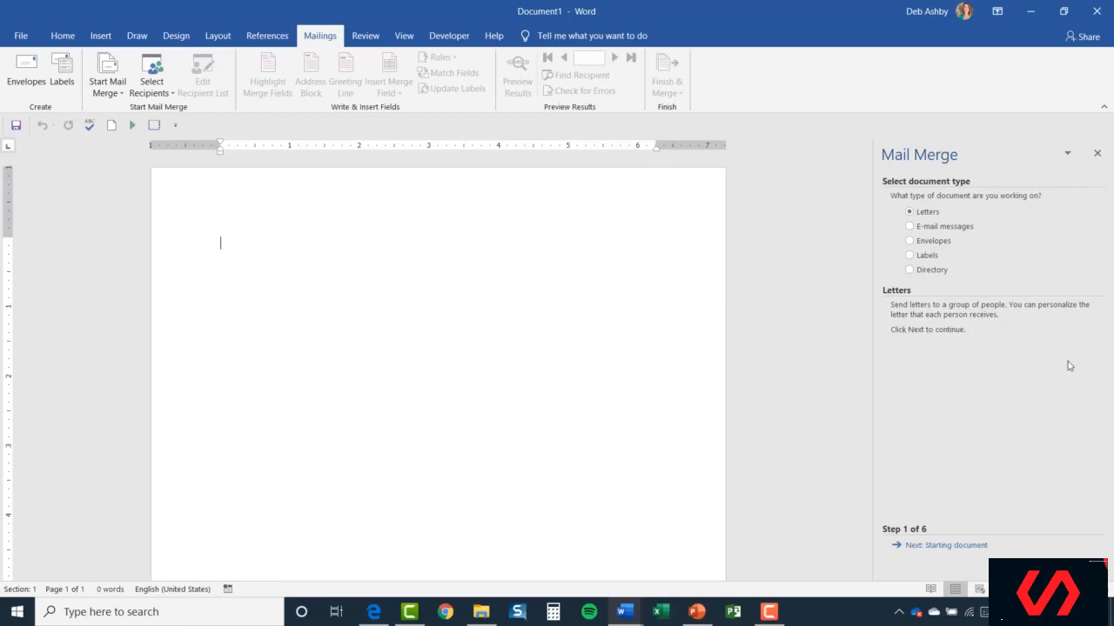
Keep Letters as the merge document type and use the current document as the starting document.
{"action": "left_click", "coordinate": [944, 547]}
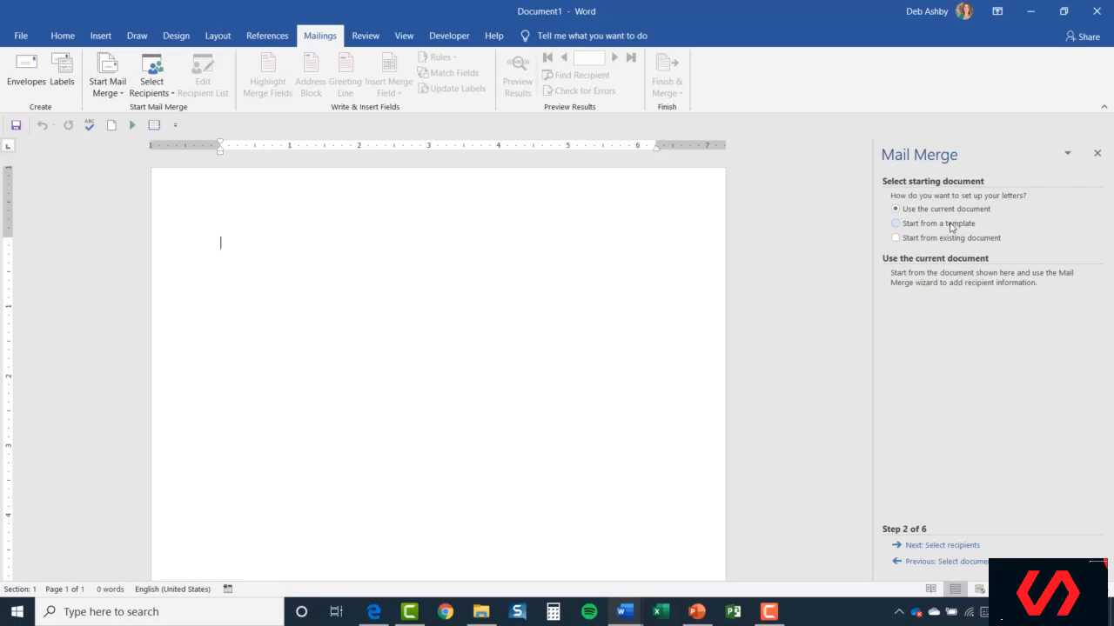
{"action": "left_click", "coordinate": [895, 238]}
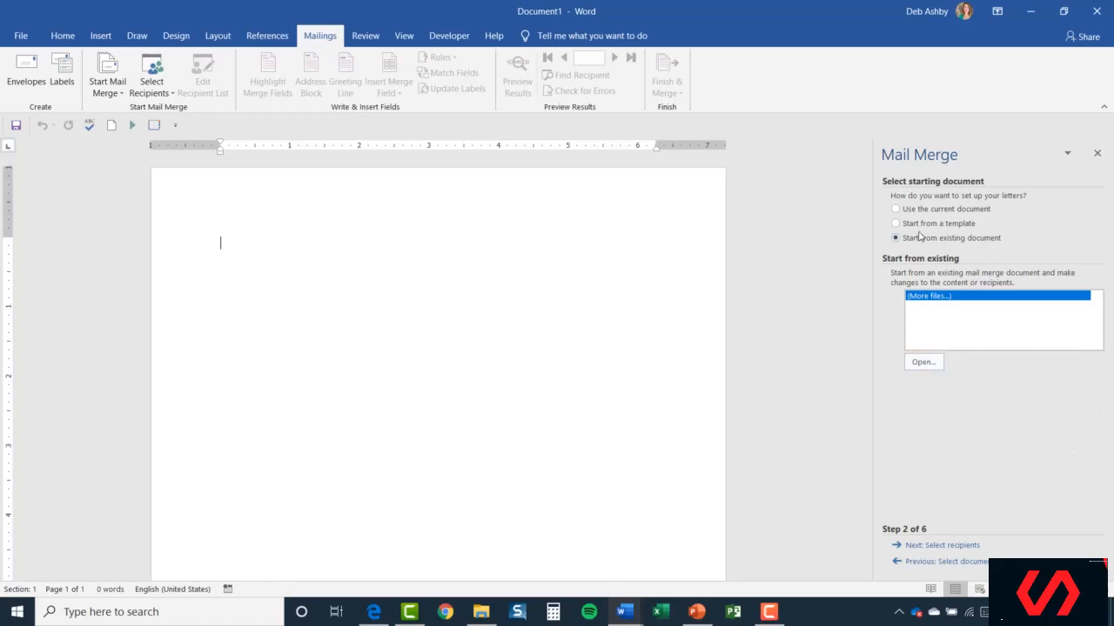
{"action": "left_click", "coordinate": [896, 210]}
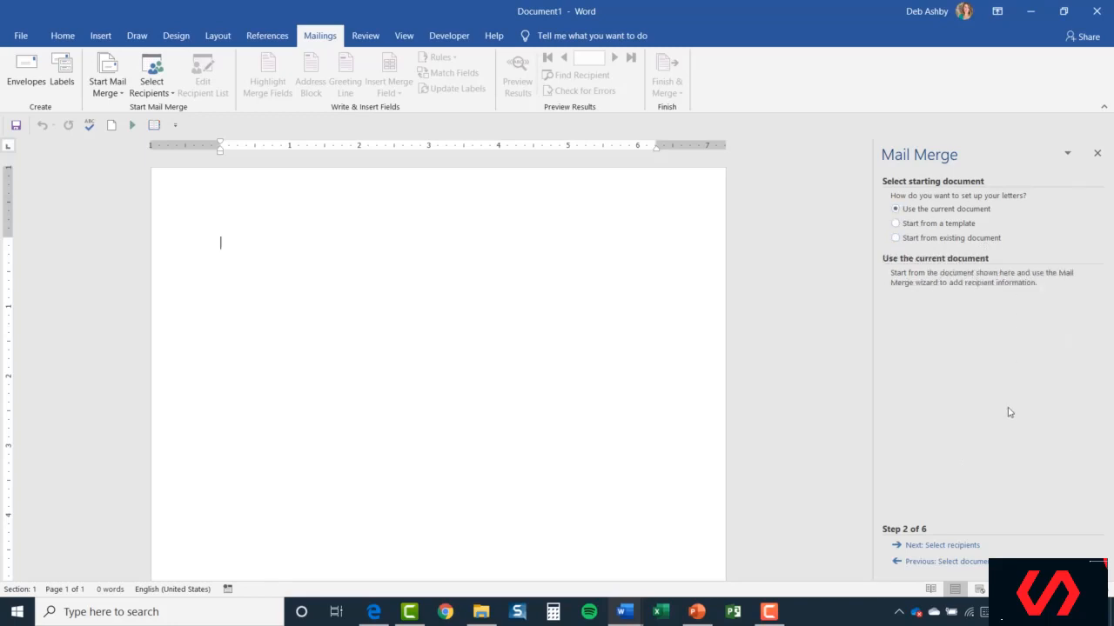
{"action": "left_click", "coordinate": [935, 546]}
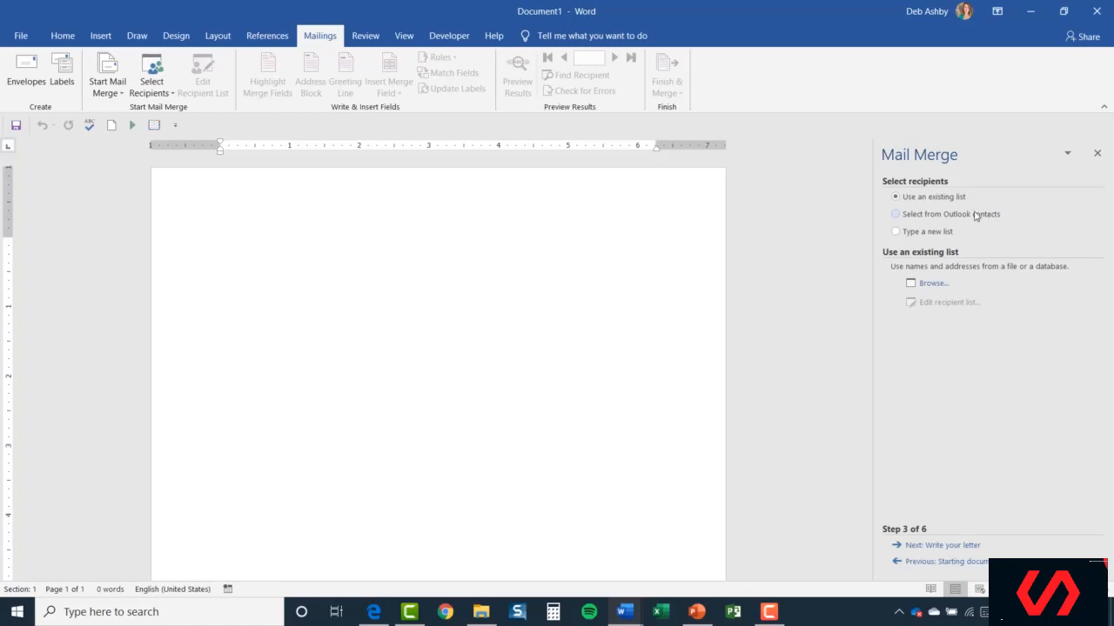
Choose to type a new recipient list and create a new address list for it.
{"action": "left_click", "coordinate": [896, 231]}
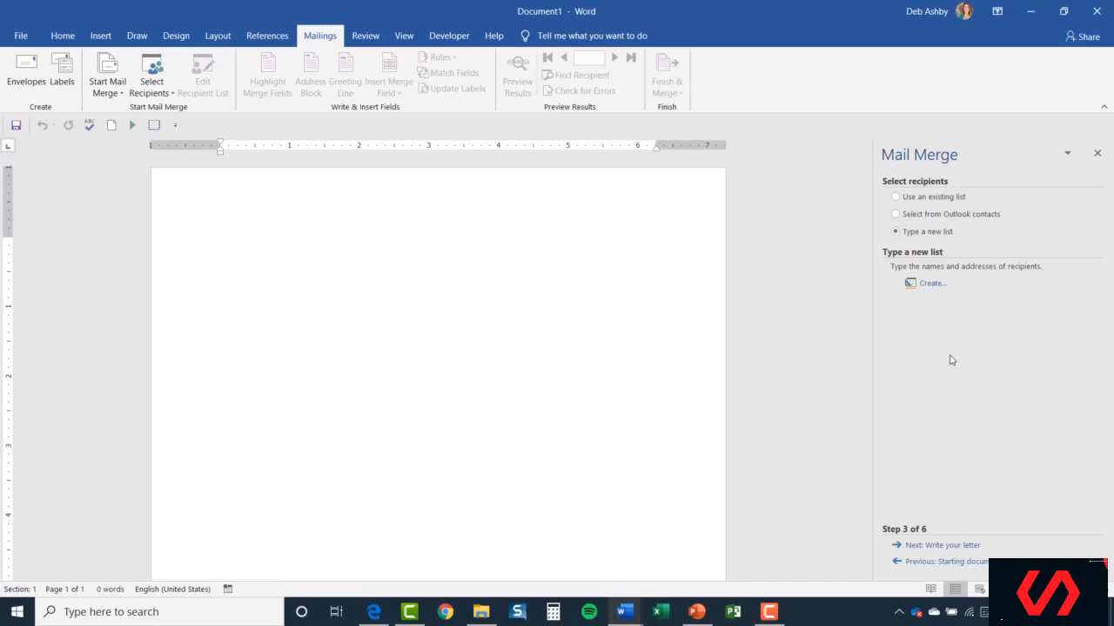
{"action": "left_click", "coordinate": [929, 284]}
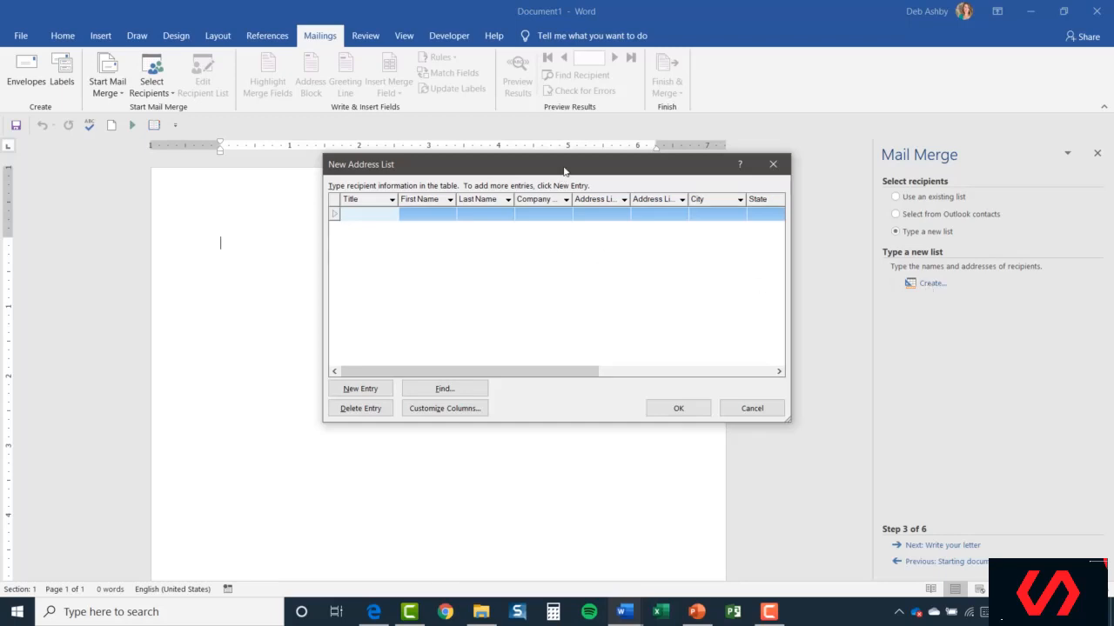
{"action": "left_click_drag", "start_coordinate": [564, 170], "coordinate": [510, 190]}
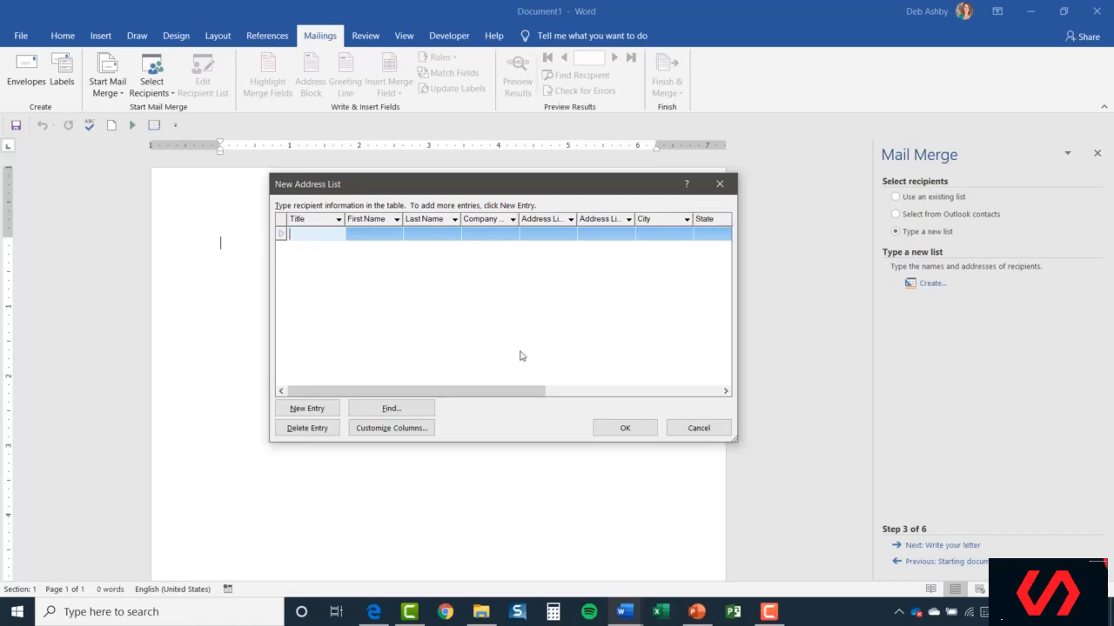
{"action": "left_click_drag", "start_coordinate": [510, 391], "coordinate": [462, 381]}
Customize the address list columns by deleting the Address Line 2 field.
{"action": "left_click", "coordinate": [388, 429]}
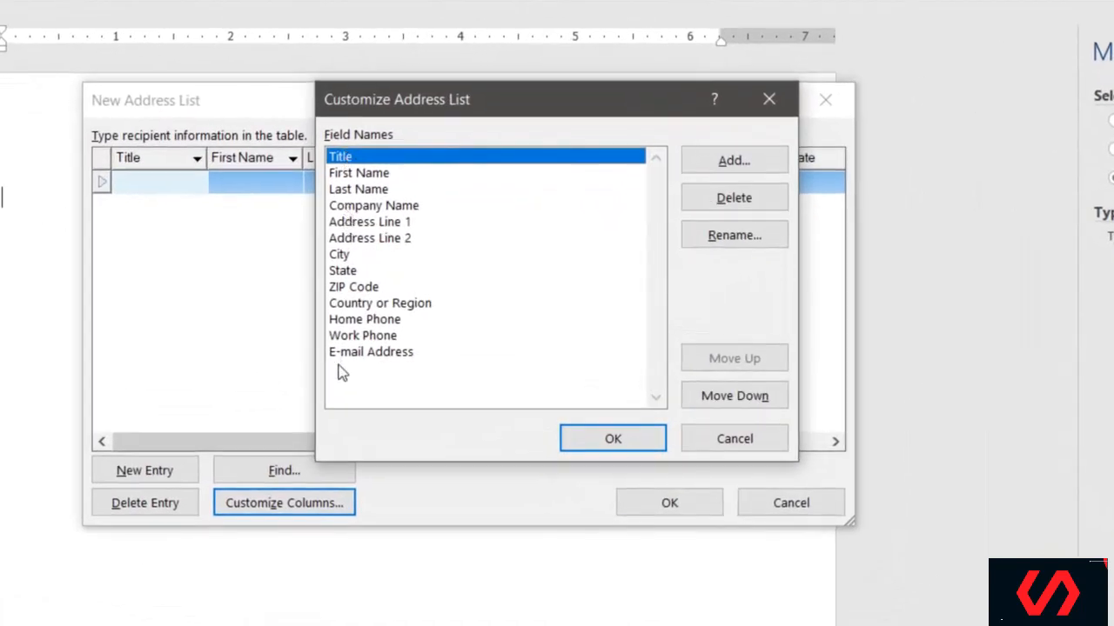
{"action": "left_click", "coordinate": [343, 240]}
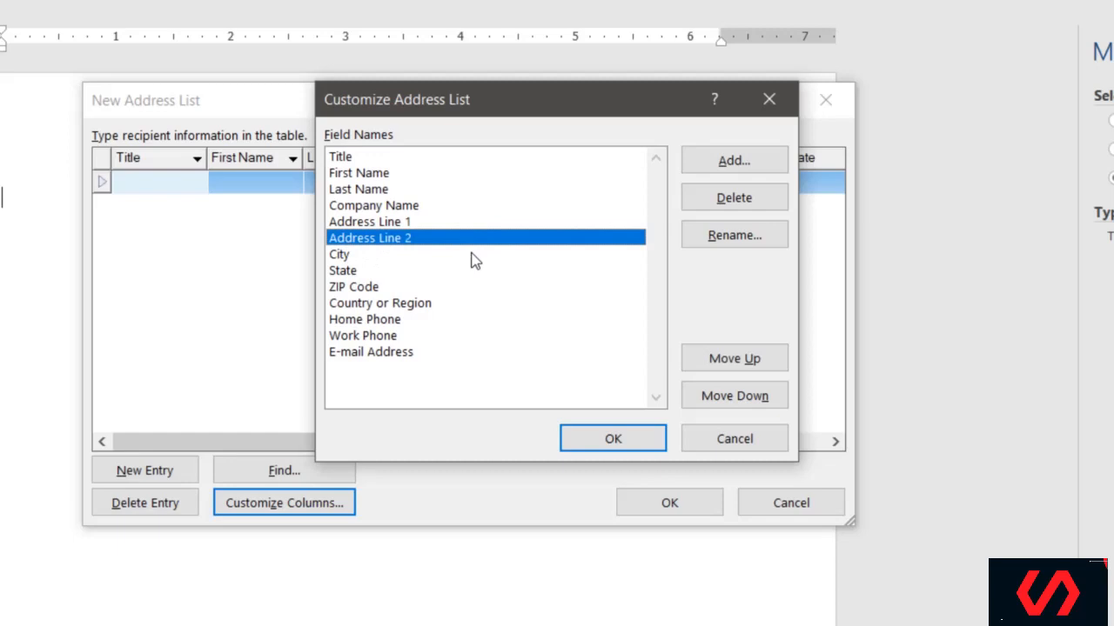
{"action": "left_click", "coordinate": [722, 197]}
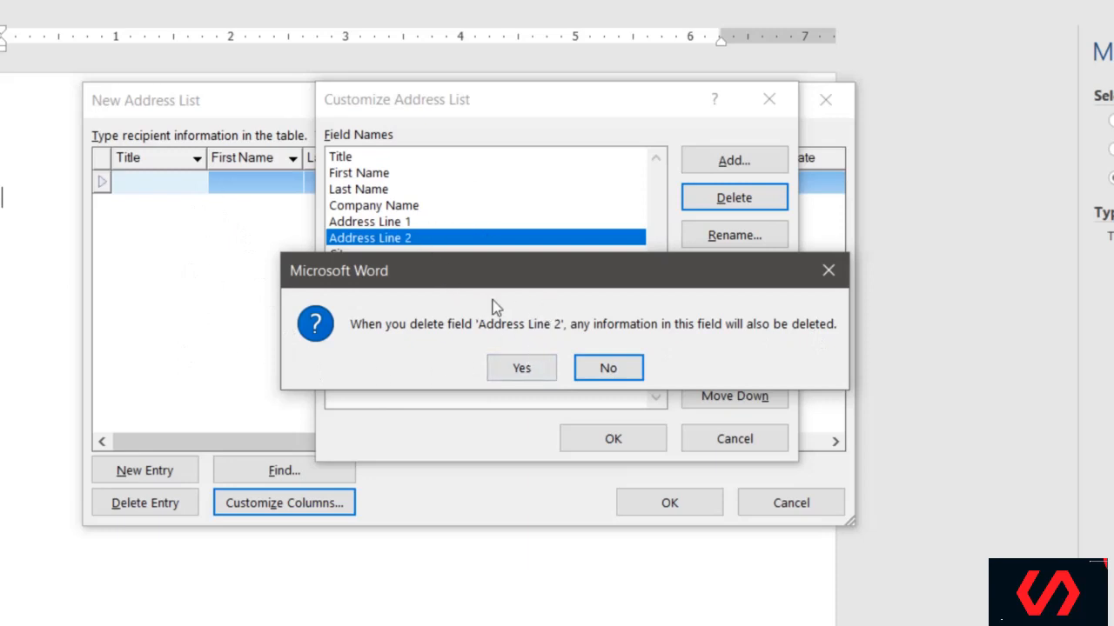
{"action": "left_click", "coordinate": [525, 369]}
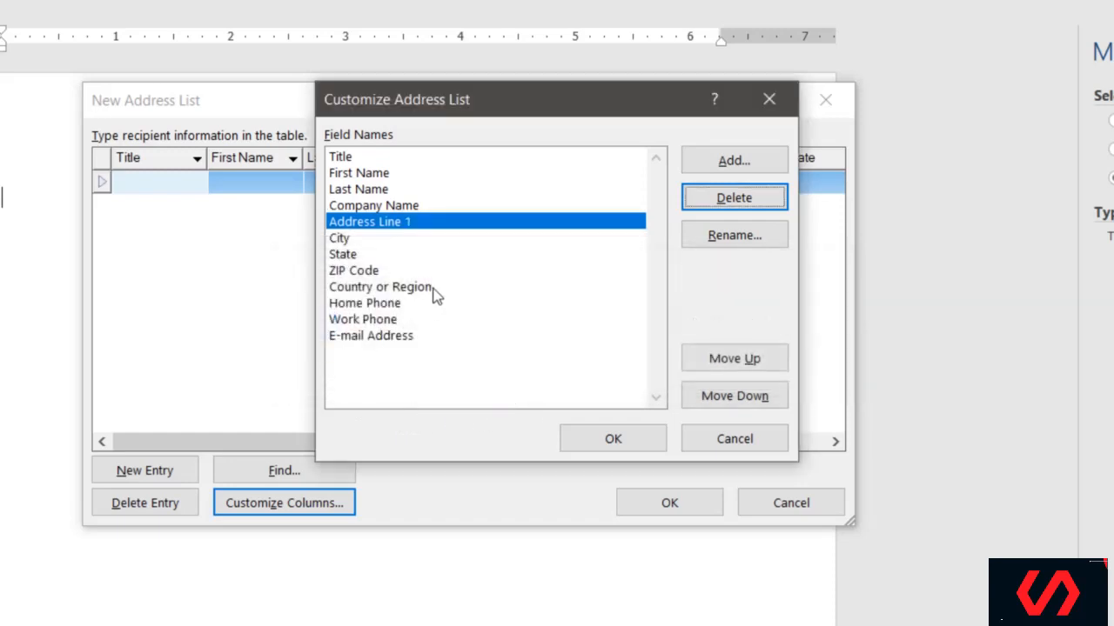
Delete the Country or Region and Home Phone fields from the address list.
{"action": "left_click", "coordinate": [375, 289]}
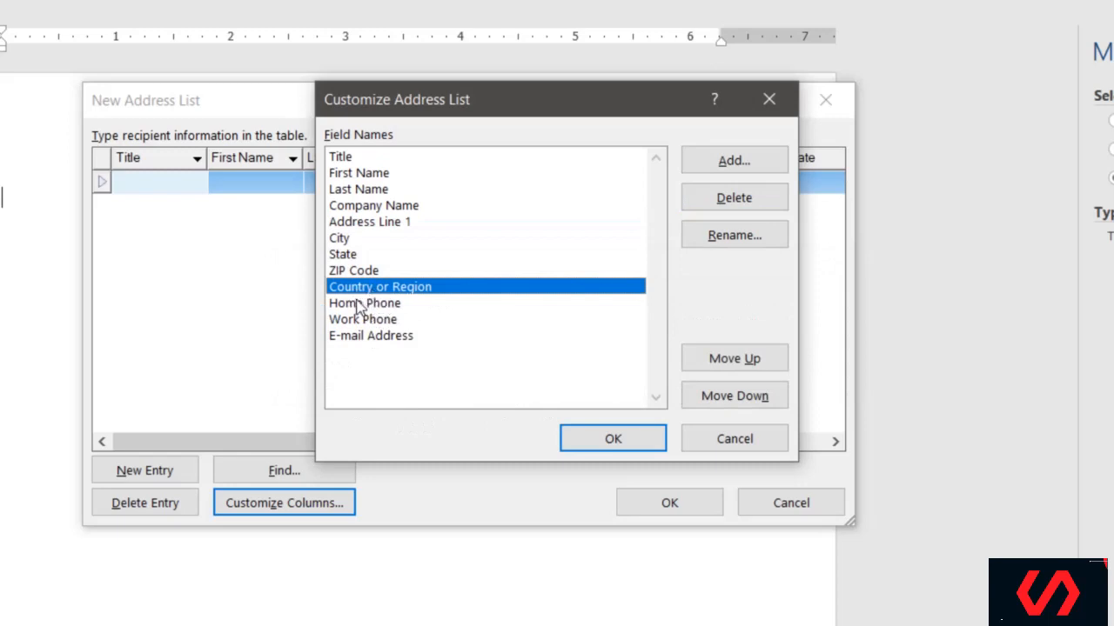
{"action": "left_click", "coordinate": [363, 305]}
{"action": "left_click", "coordinate": [361, 290]}
{"action": "left_click", "coordinate": [744, 203]}
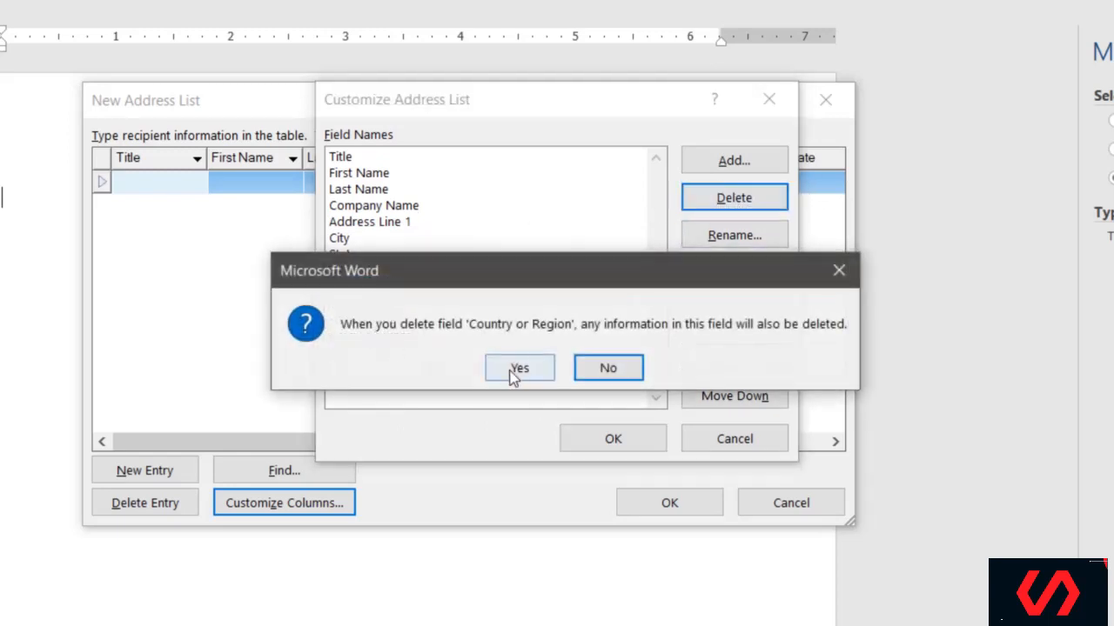
{"action": "left_click", "coordinate": [515, 369]}
{"action": "left_click", "coordinate": [359, 290]}
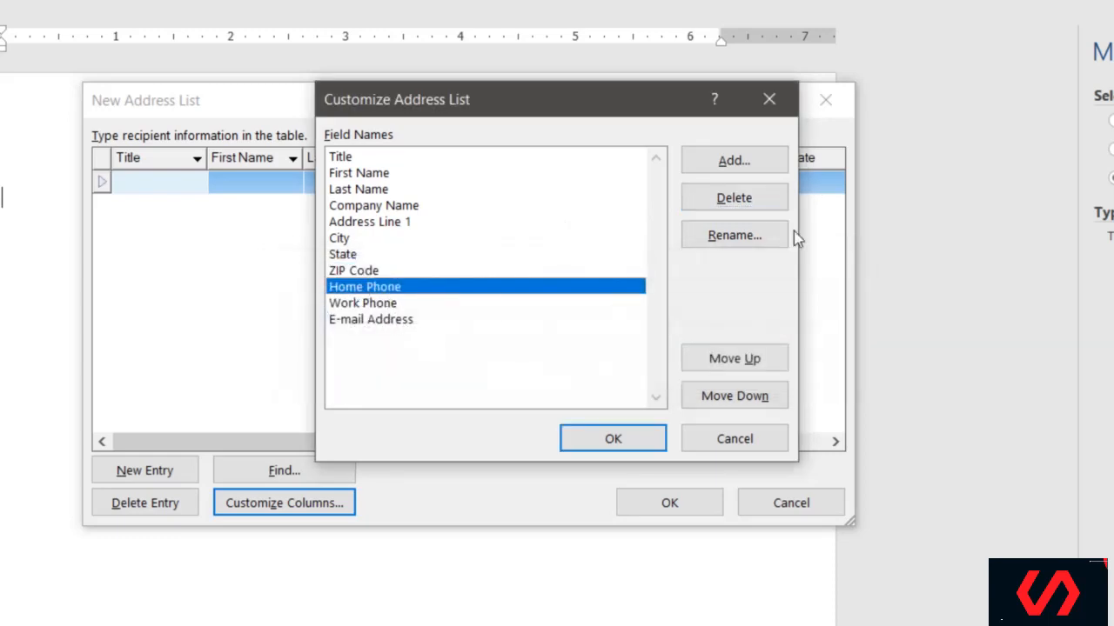
{"action": "left_click", "coordinate": [738, 198]}
{"action": "left_click", "coordinate": [520, 368]}
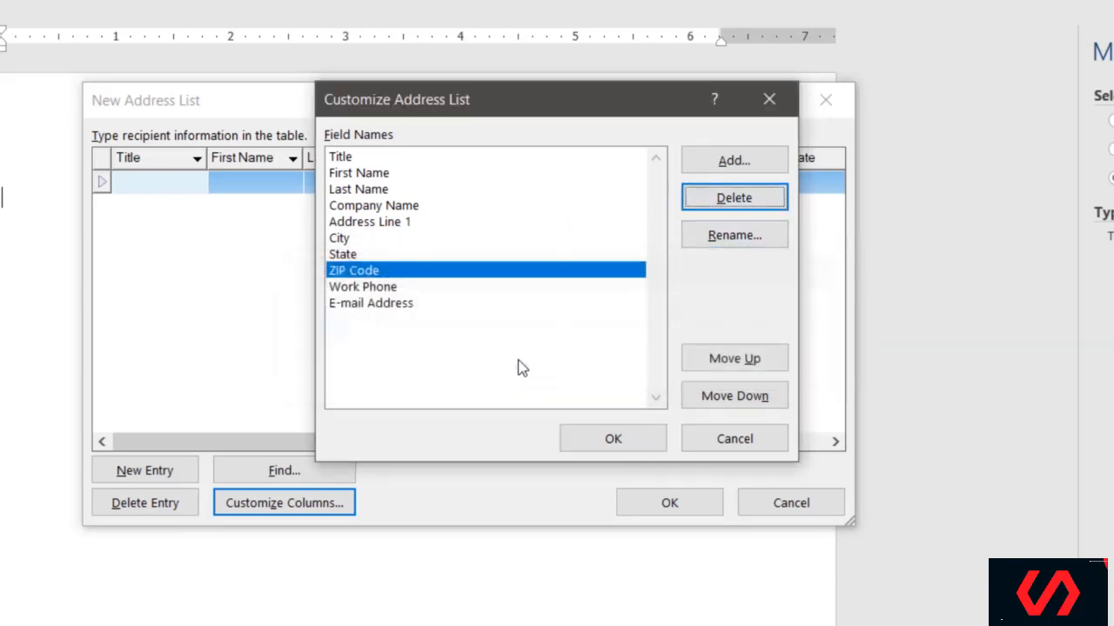
Delete the Work Phone and E-mail Address fields from the address list.
{"action": "left_click", "coordinate": [387, 287]}
{"action": "left_click", "coordinate": [735, 201]}
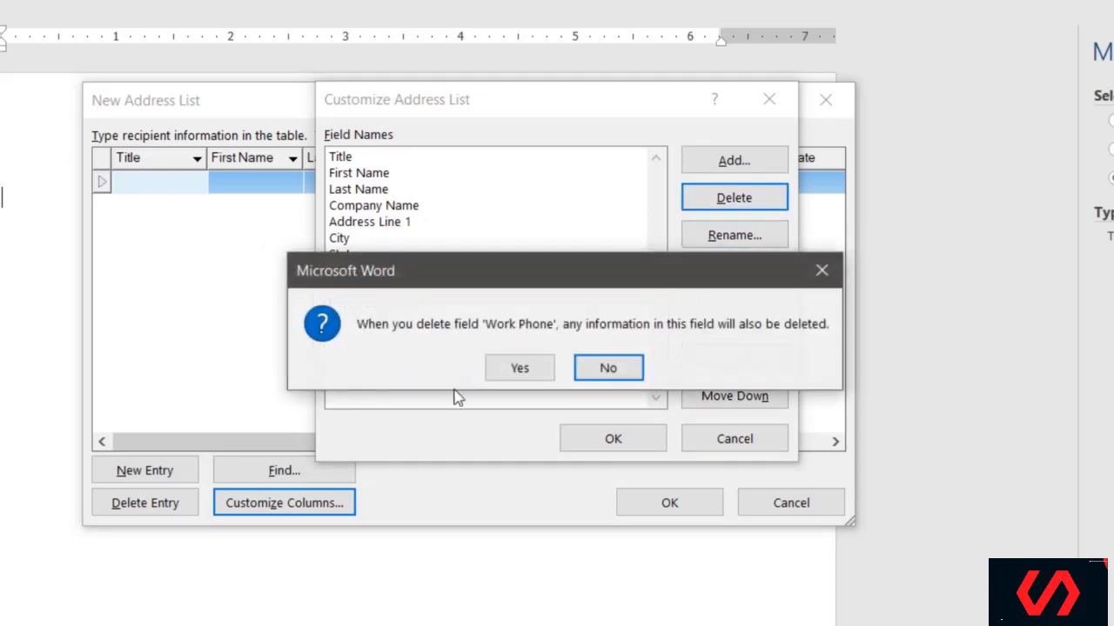
{"action": "left_click", "coordinate": [492, 369]}
{"action": "left_click", "coordinate": [358, 288]}
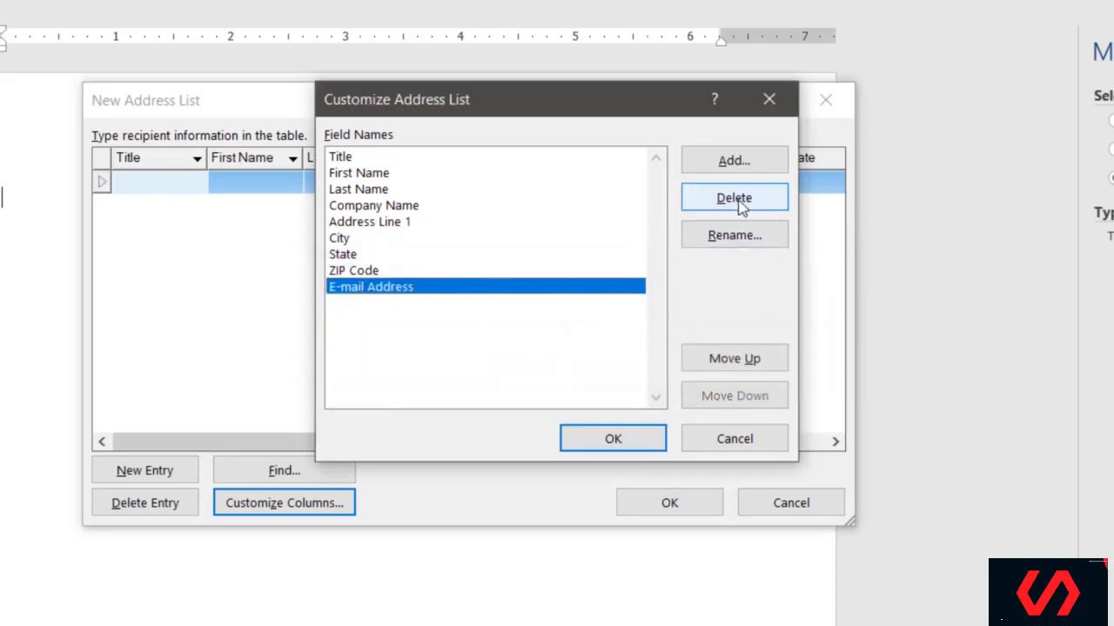
{"action": "left_click", "coordinate": [738, 200]}
{"action": "left_click", "coordinate": [492, 372]}
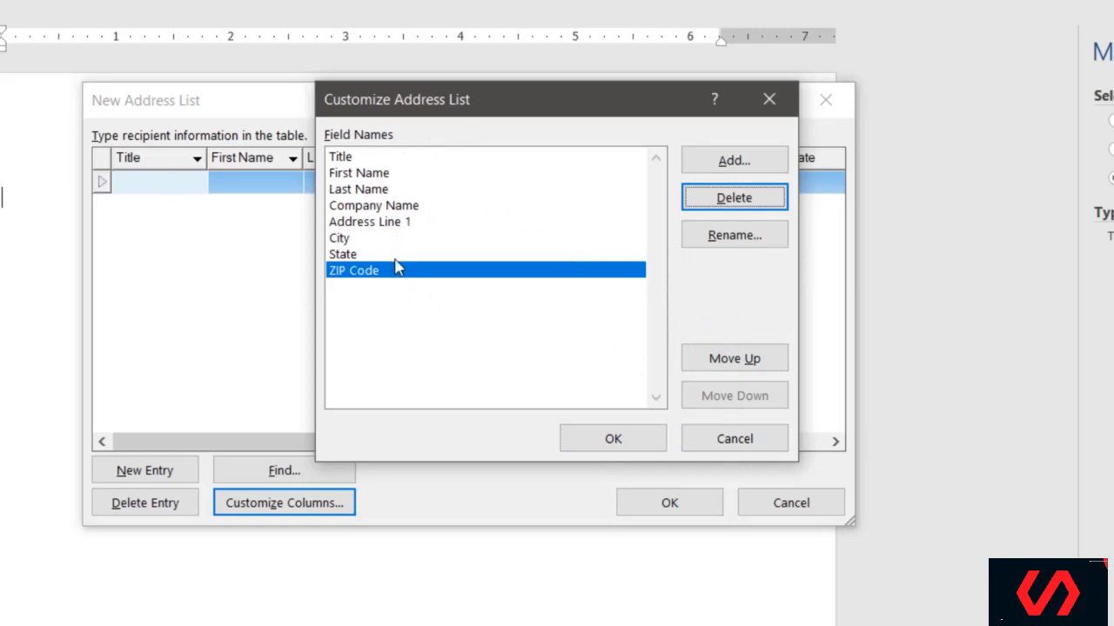
Add a field named "Data last called" after ZIP Code and apply the customized columns.
{"action": "left_click", "coordinate": [734, 160]}
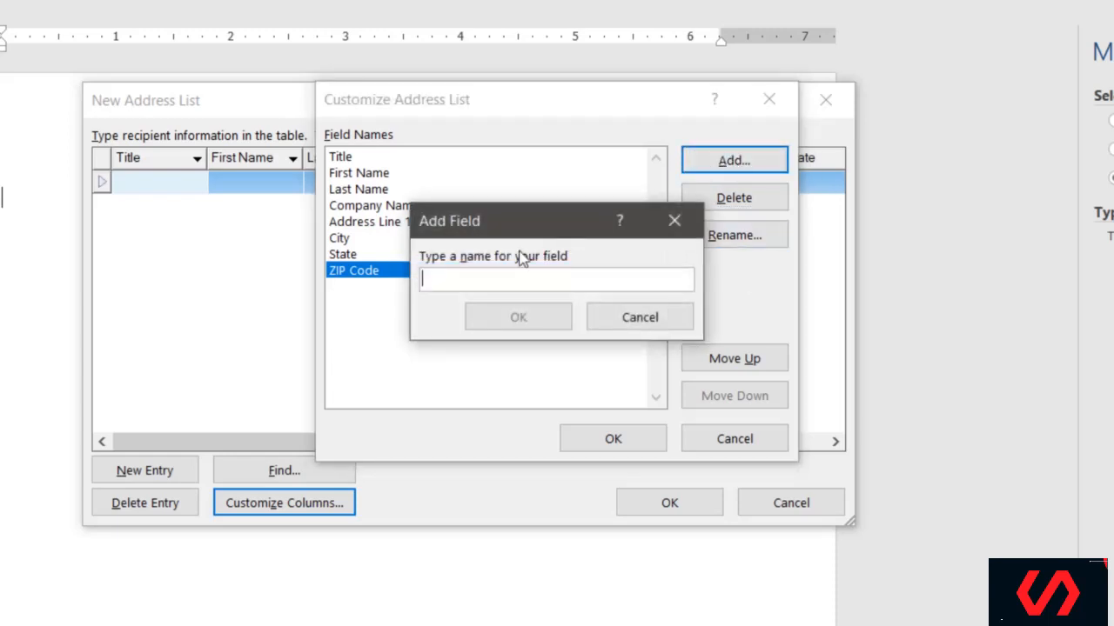
{"action": "type", "text": "Data last cal"}
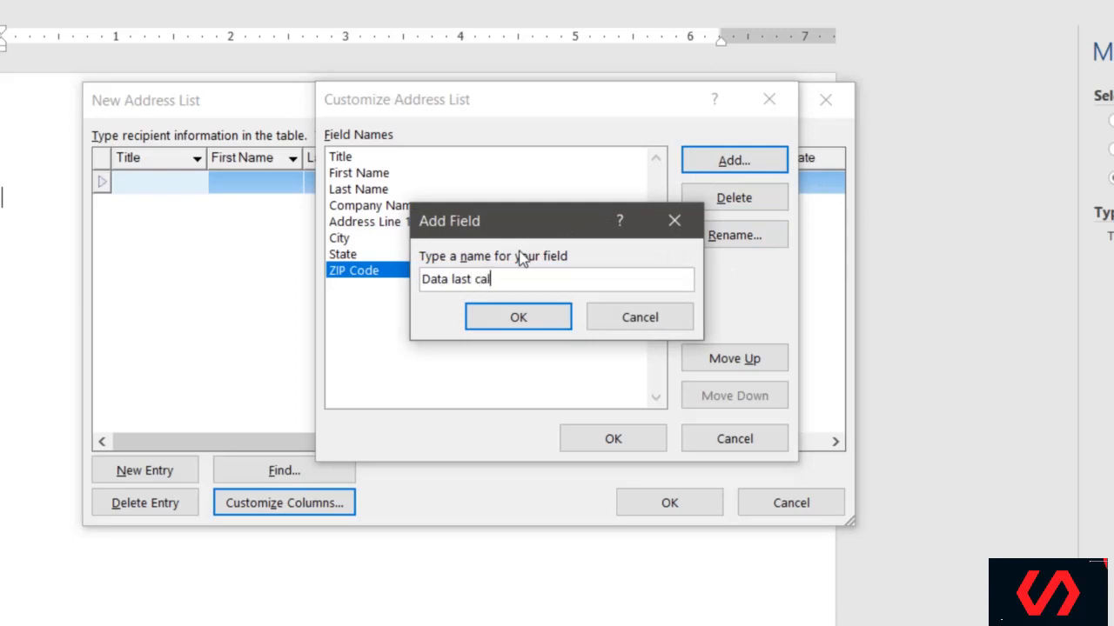
{"action": "type", "text": "led"}
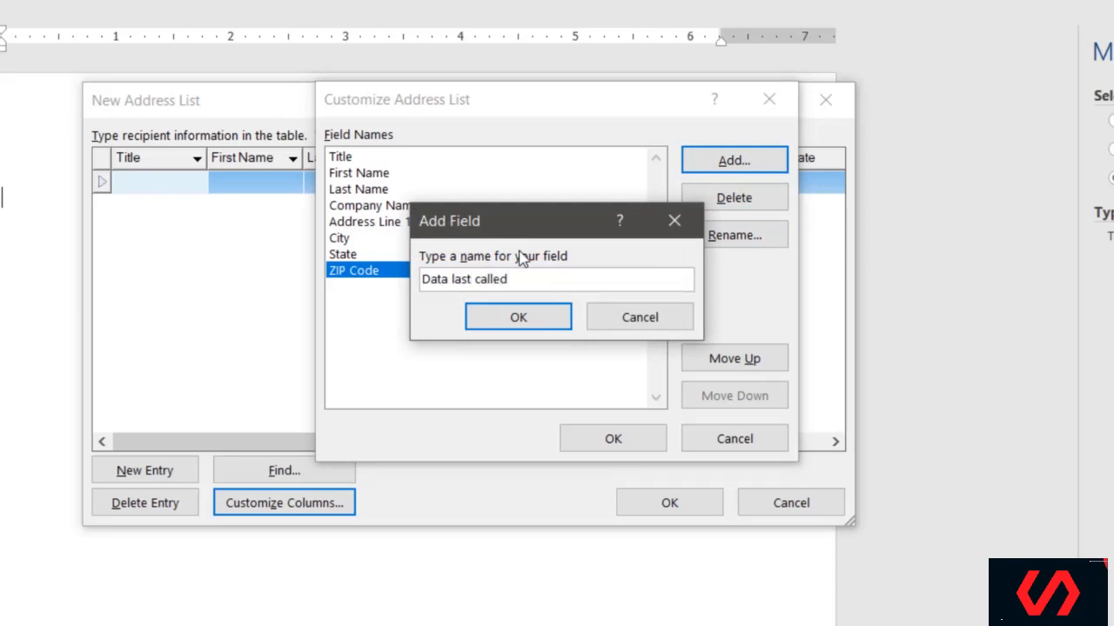
{"action": "left_click", "coordinate": [520, 315]}
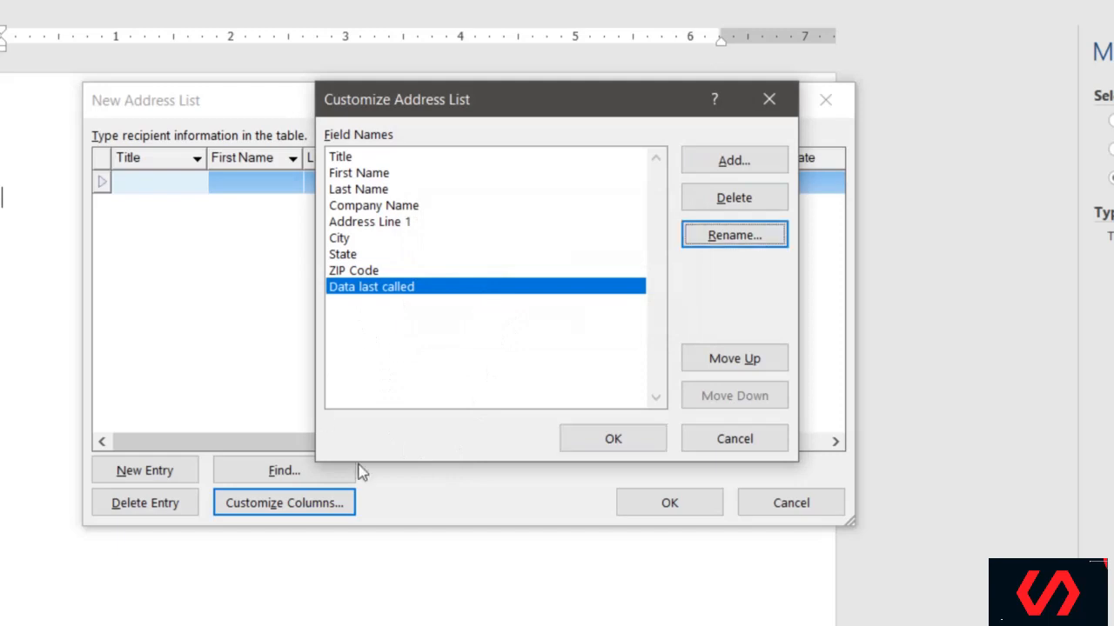
{"action": "left_click", "coordinate": [622, 439]}
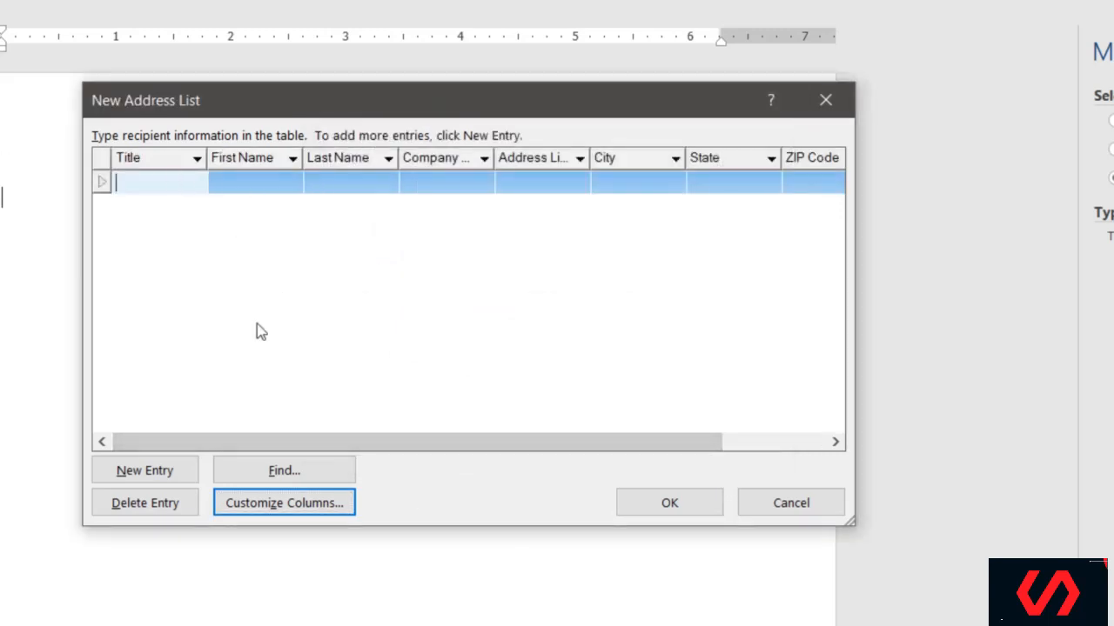
Fill in the first entry's title as "Mr" and enter the recipient's first and last name.
{"action": "left_click_drag", "start_coordinate": [244, 445], "coordinate": [426, 465]}
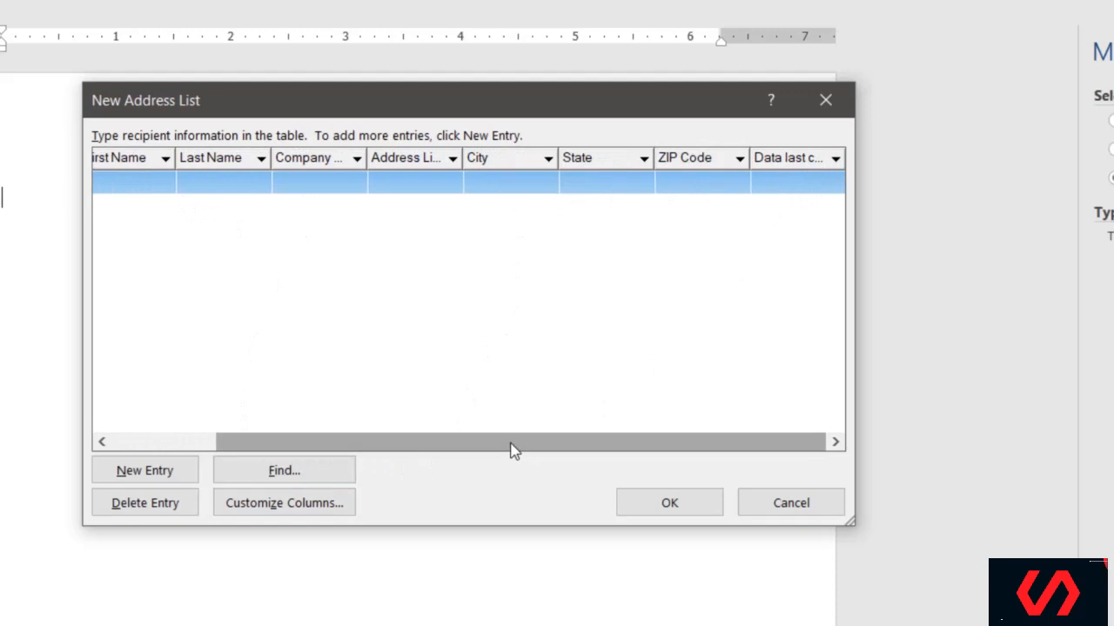
{"action": "left_click_drag", "start_coordinate": [514, 451], "coordinate": [409, 451]}
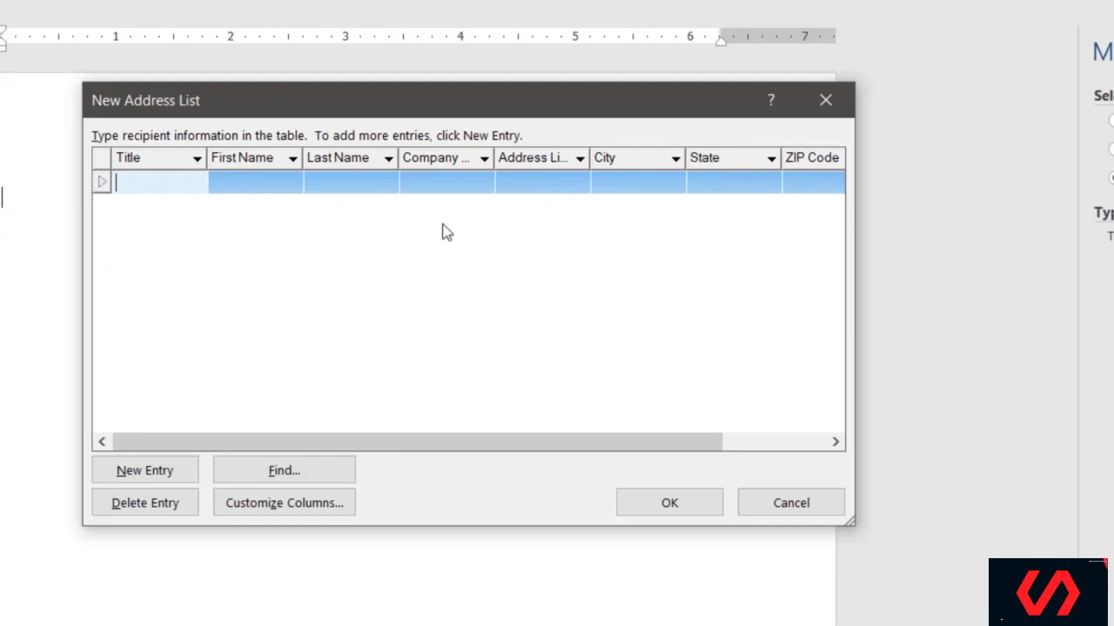
{"action": "type", "text": "Mr"}
{"action": "key", "text": "Tab"}
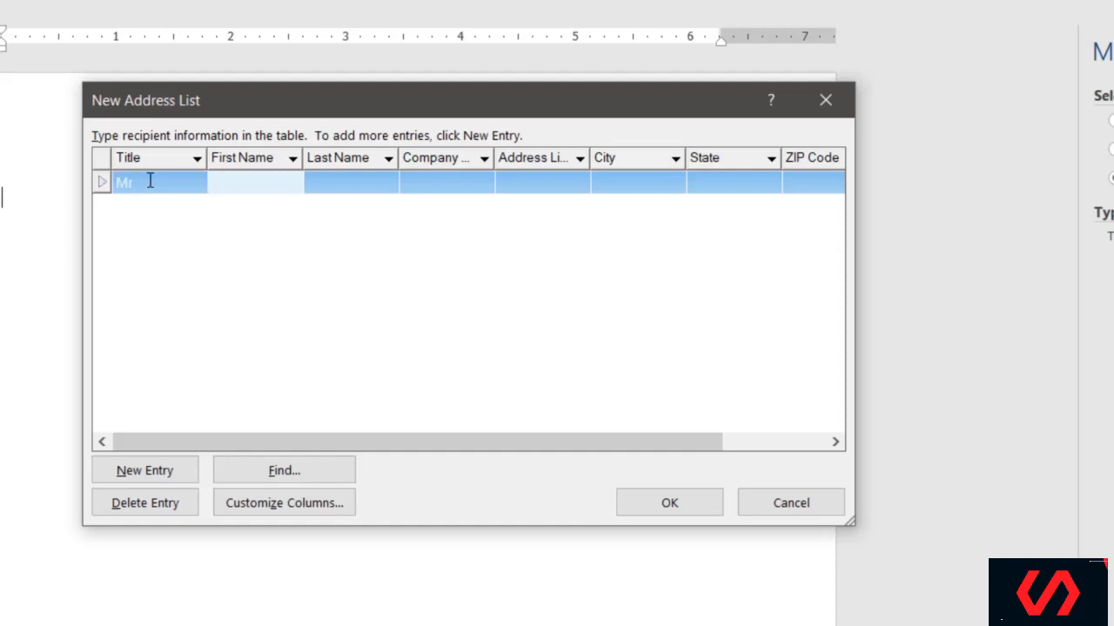
{"action": "type", "text": "Clive"}
{"action": "key", "text": "Tab"}
{"action": "type", "text": "Turnbull"}
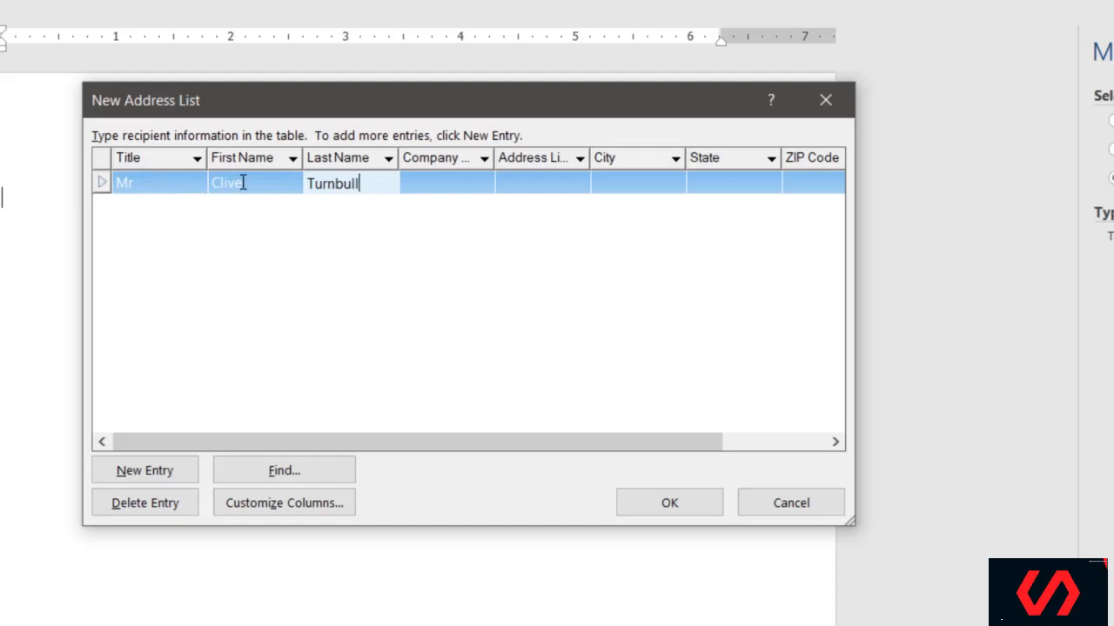
{"action": "key", "text": "Tab"}
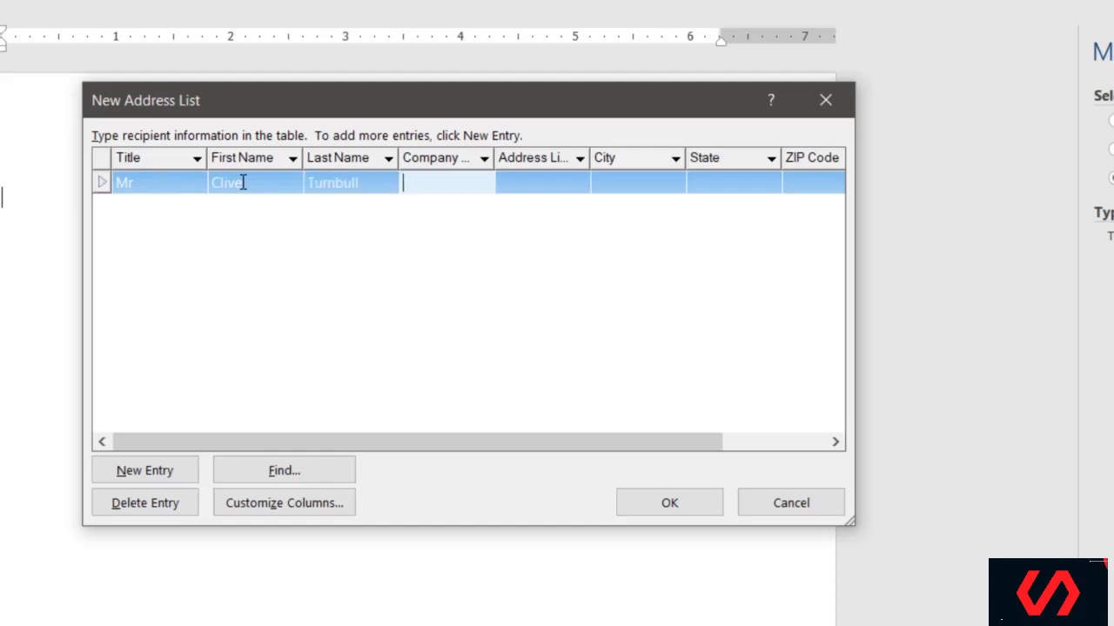
Leave the first recipient's company blank and enter the PO box address and city.
{"action": "key", "text": "Tab"}
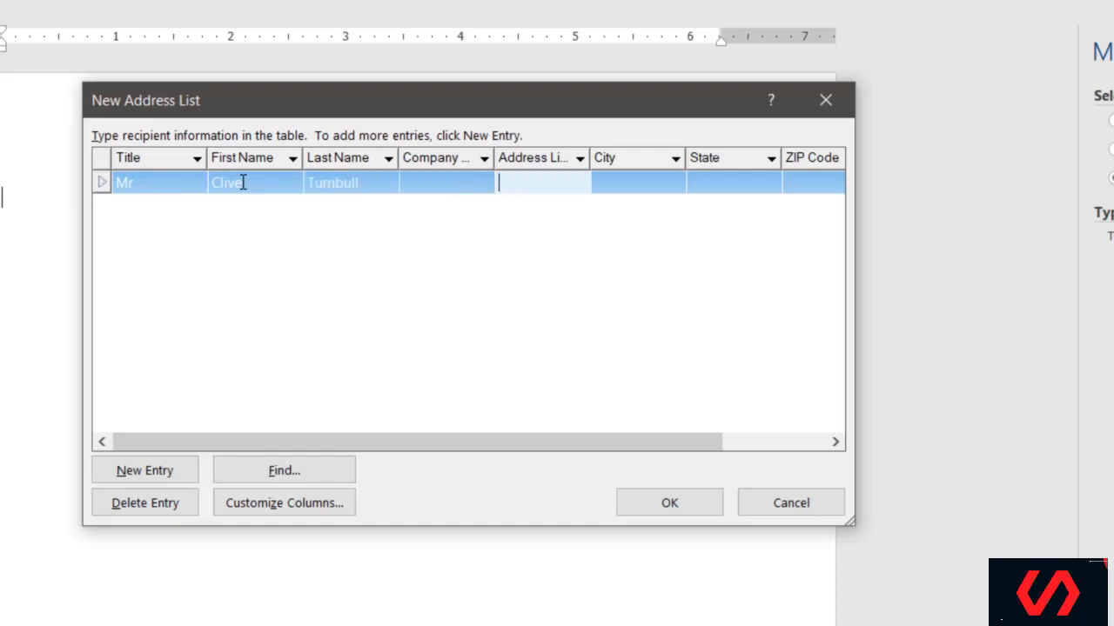
{"action": "type", "text": "PO Box 234"}
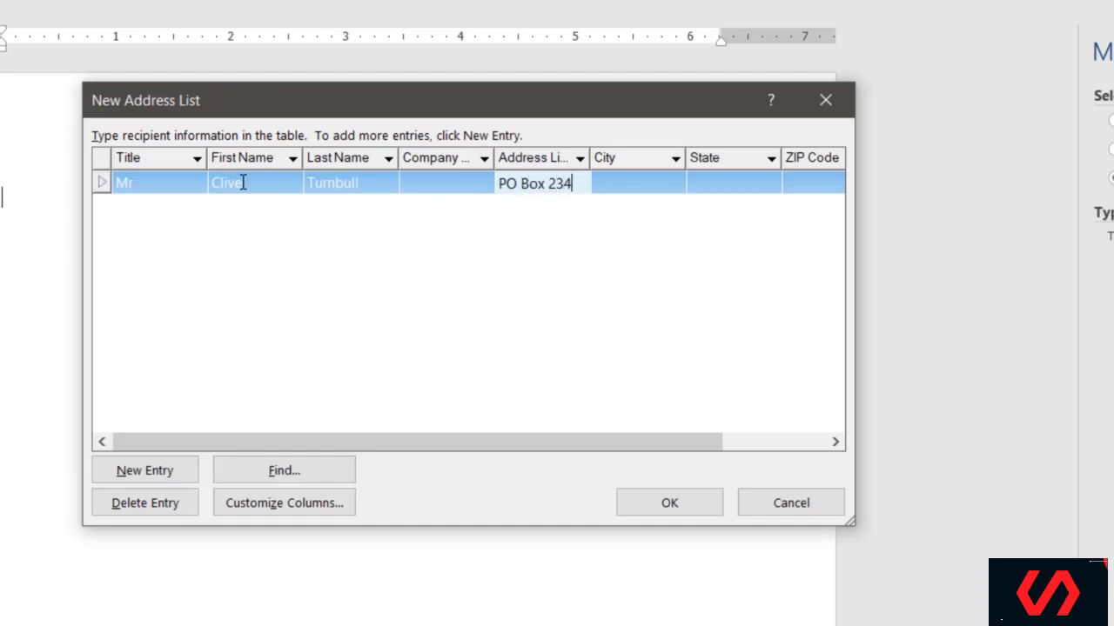
{"action": "key", "text": "Tab"}
{"action": "type", "text": "Cha"}
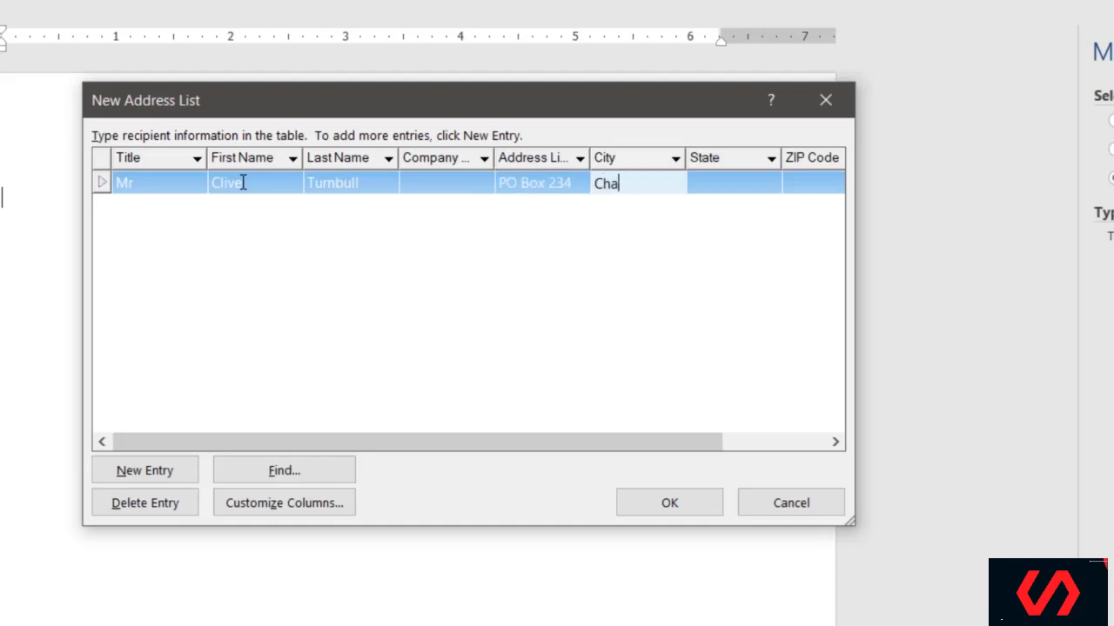
{"action": "type", "text": "rlotte"}
{"action": "key", "text": "Tab"}
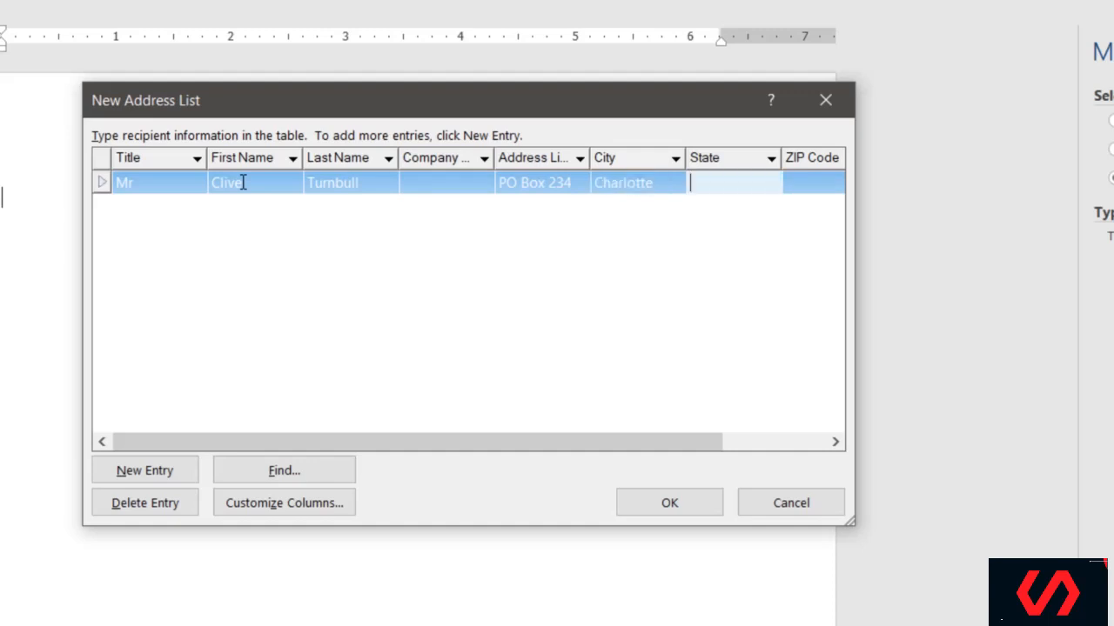
Enter the first recipient's state as its two-letter abbreviation.
{"action": "type", "text": "North Car"}
{"action": "key", "text": "BackSpace"}
{"action": "key", "text": "BackSpace"}
{"action": "key", "text": "BackSpace"}
{"action": "key", "text": "BackSpace"}
{"action": "key", "text": "BackSpace"}
{"action": "key", "text": "BackSpace"}
{"action": "key", "text": "BackSpace"}
{"action": "key", "text": "BackSpace"}
{"action": "key", "text": "Tab"}
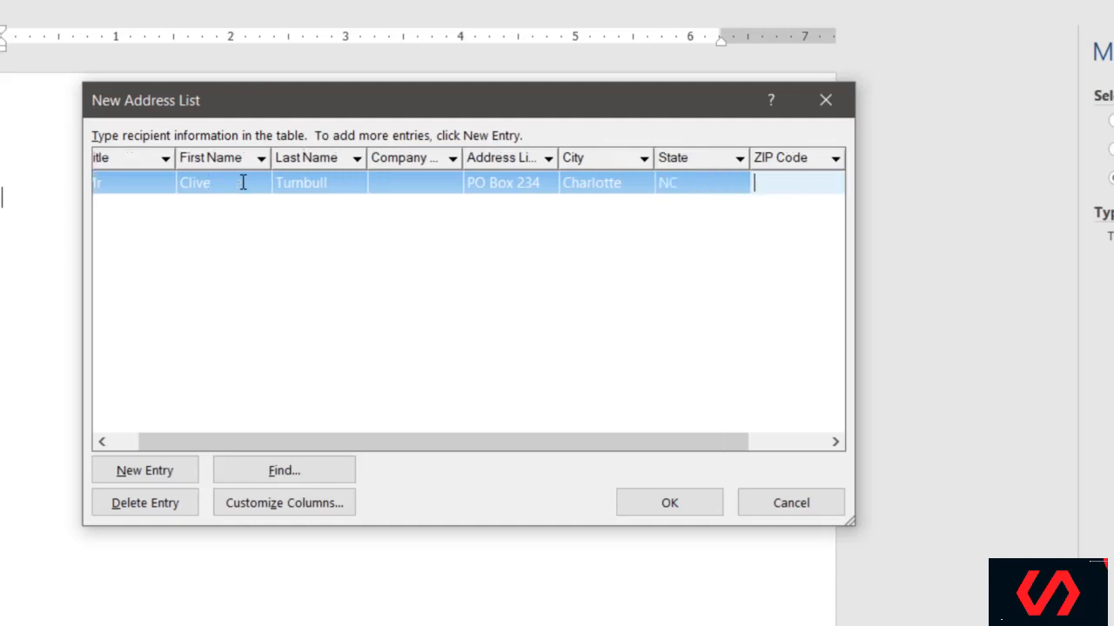
Enter the first recipient's ZIP code and set Data last called to "May 13th, 2019".
{"action": "type", "text": "29589"}
{"action": "key", "text": "Tab"}
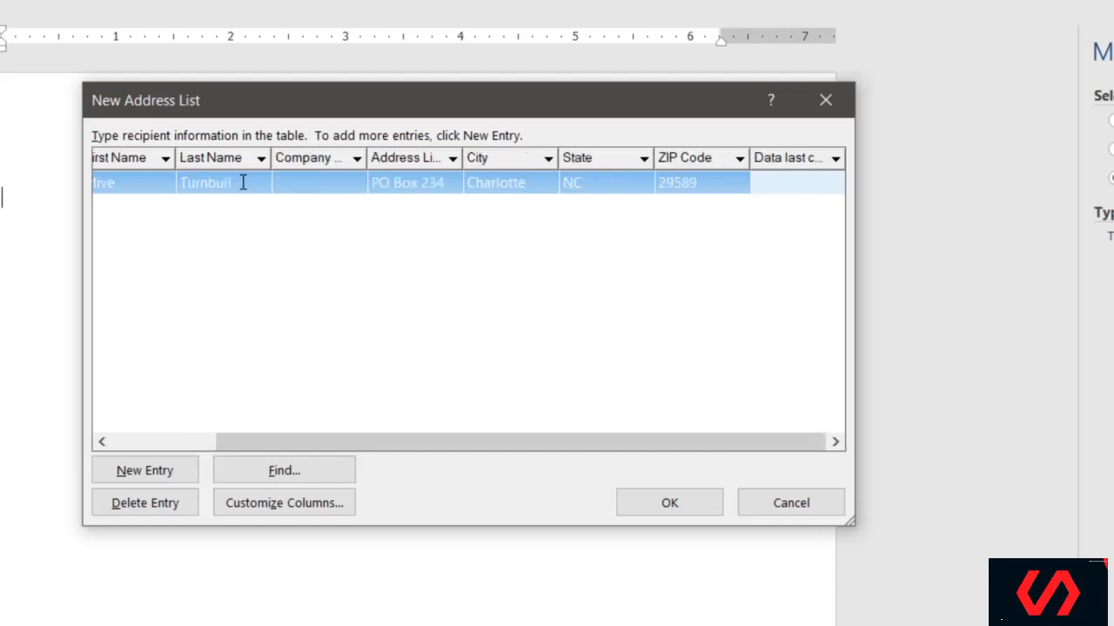
{"action": "type", "text": "May 13th, 2019"}
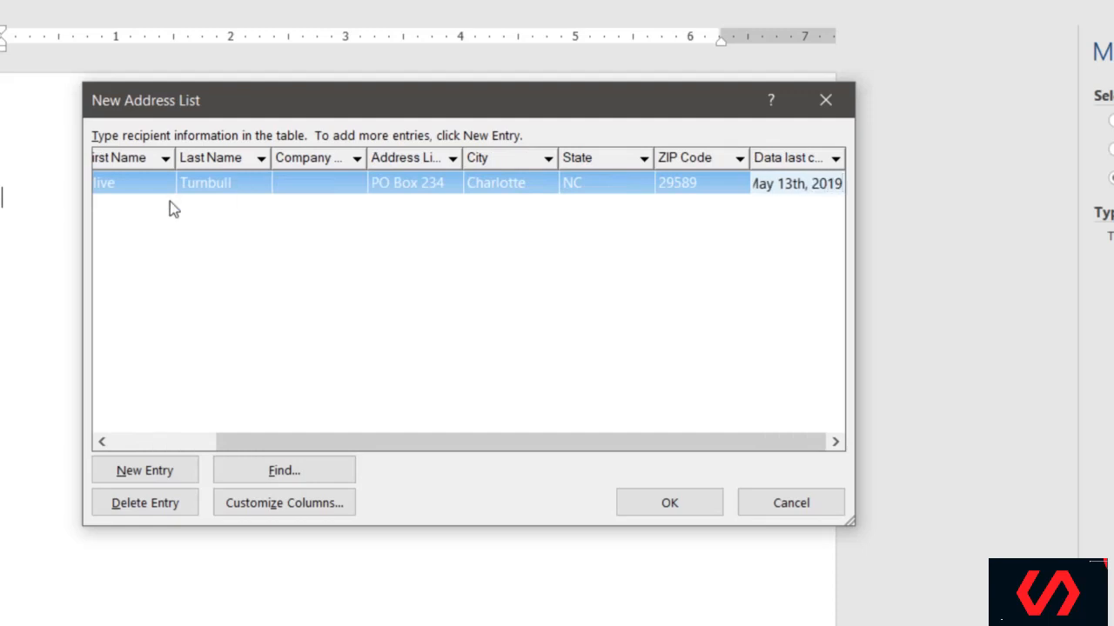
{"action": "left_click", "coordinate": [405, 249]}
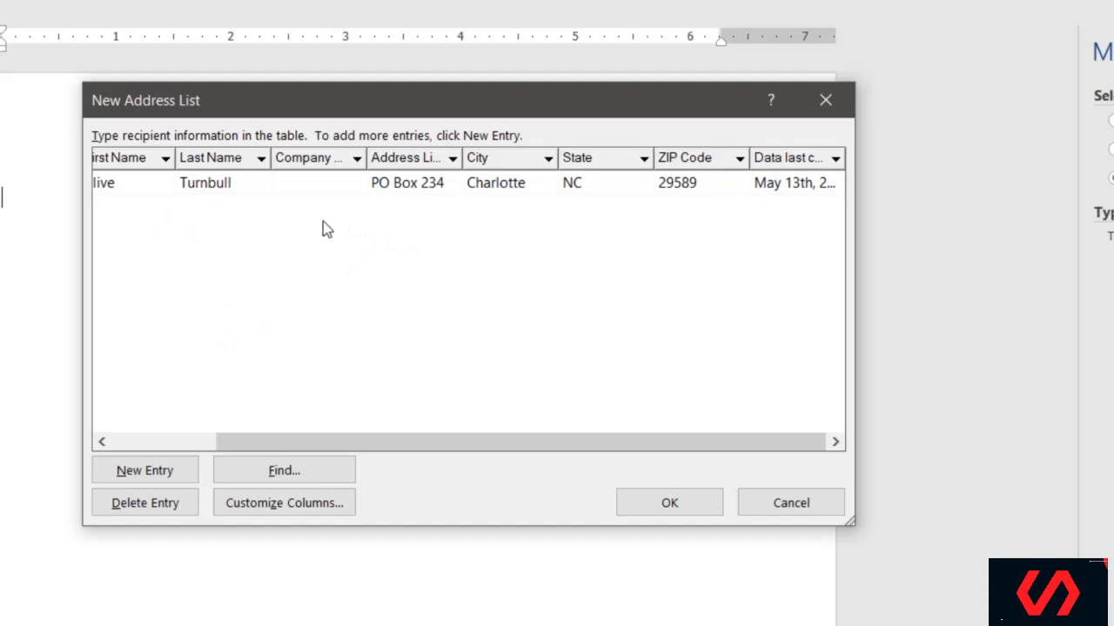
{"action": "left_click_drag", "start_coordinate": [492, 442], "coordinate": [363, 442]}
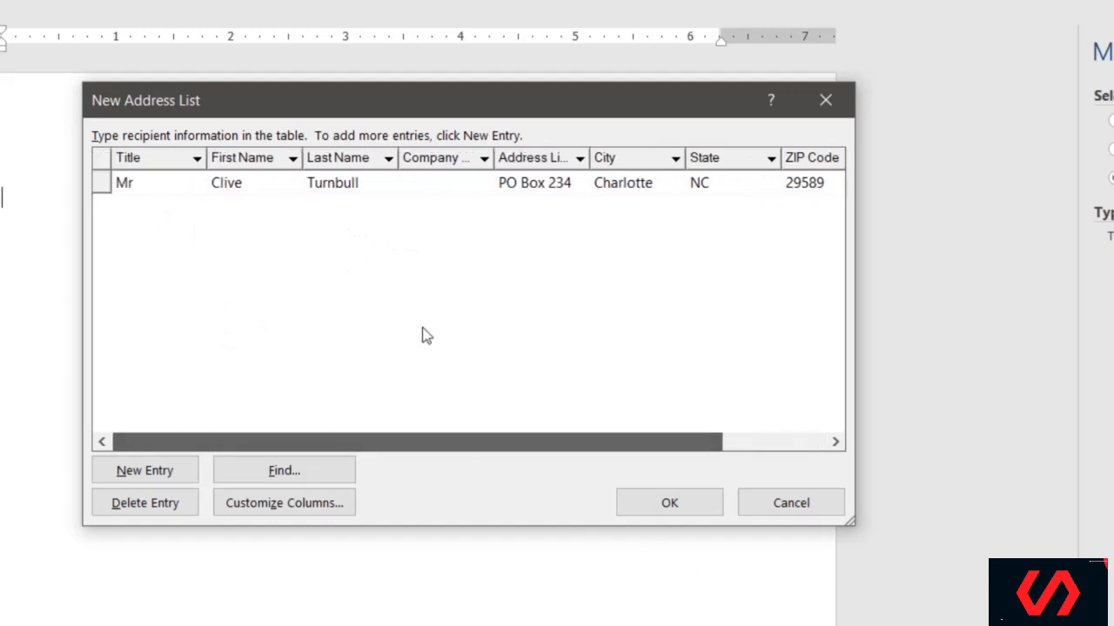
{"action": "left_click_drag", "start_coordinate": [426, 336], "coordinate": [406, 275]}
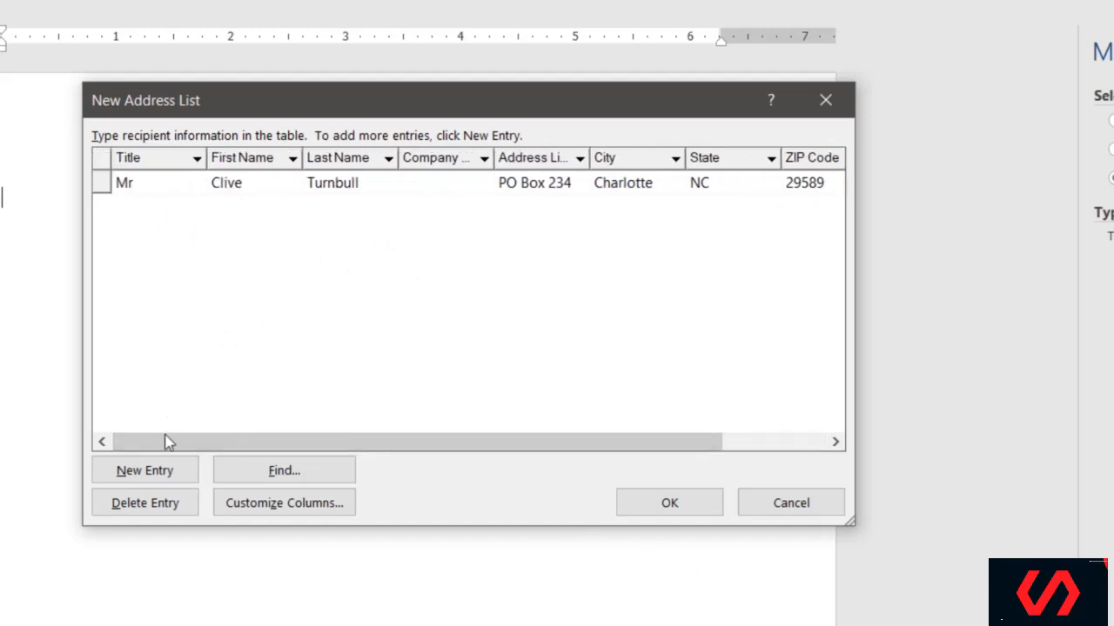
Add a second entry with the title "Miss" and the recipient's first and last name.
{"action": "left_click", "coordinate": [143, 477]}
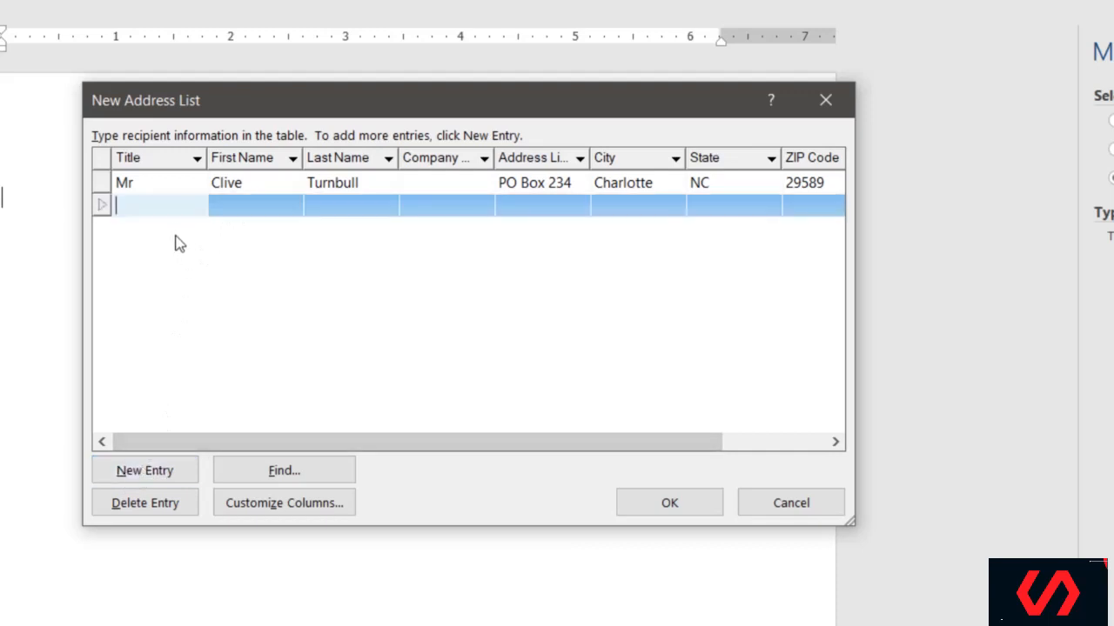
{"action": "type", "text": "Miss"}
{"action": "key", "text": "Tab"}
{"action": "type", "text": "Emma"}
{"action": "key", "text": "Tab"}
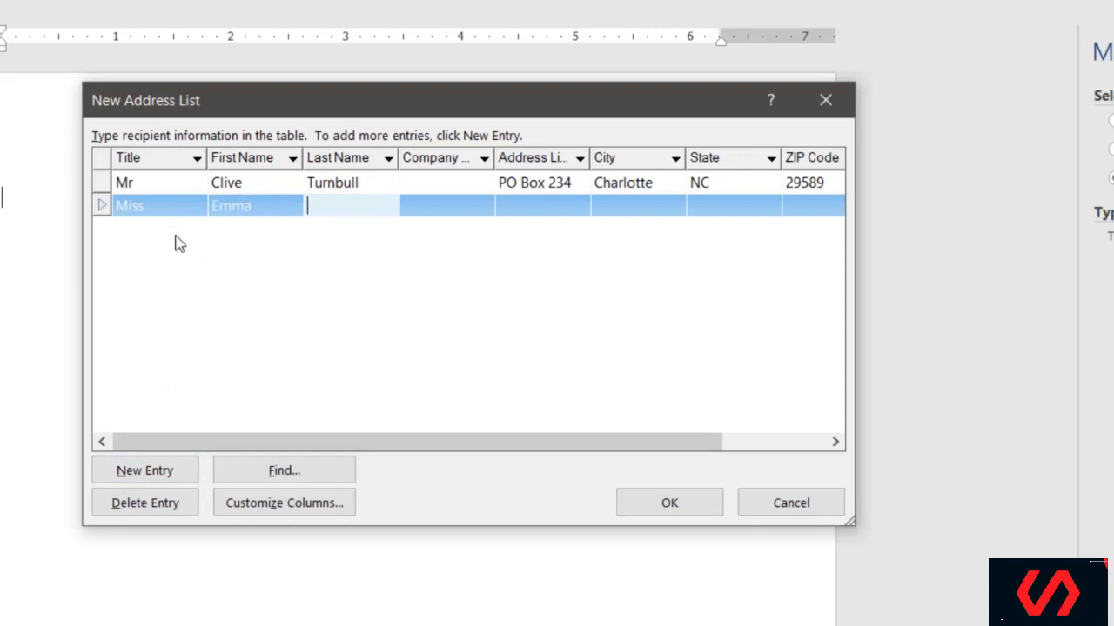
{"action": "type", "text": "Morris"}
{"action": "key", "text": "Tab"}
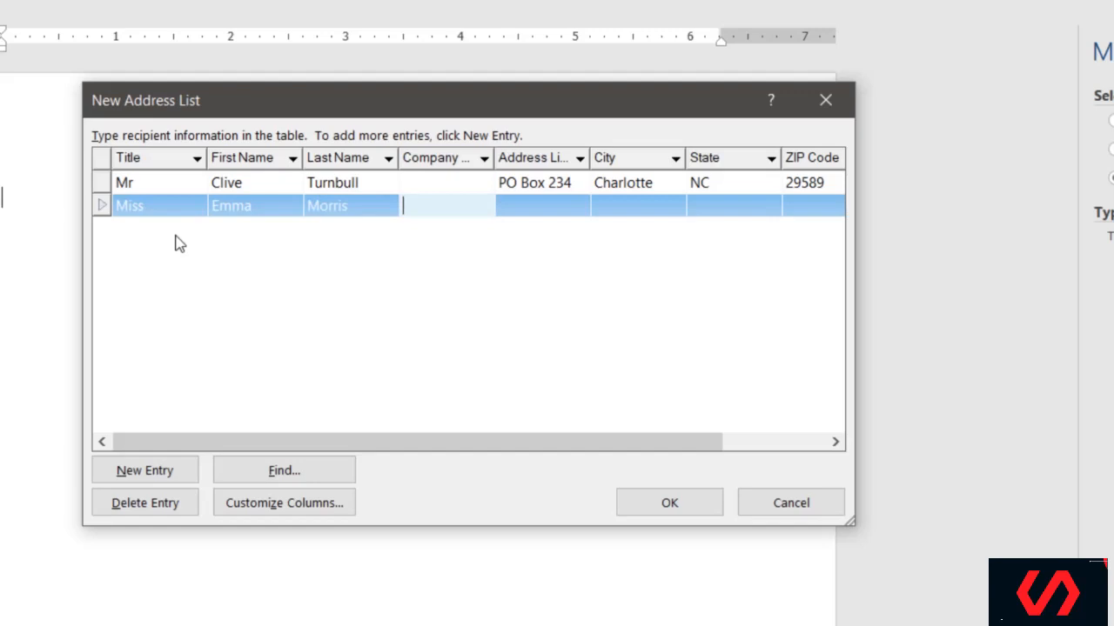
Set the second recipient's company name to "Morris Associates" and enter the street address.
{"action": "type", "text": "Morris As"}
{"action": "type", "text": "soc"}
{"action": "type", "text": "iates"}
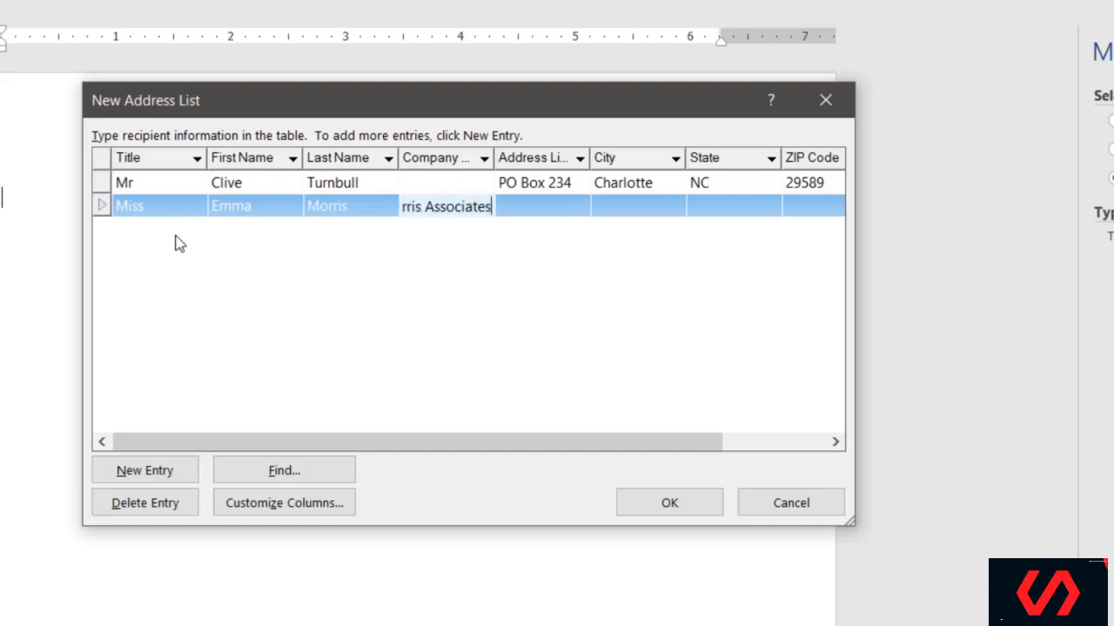
{"action": "key", "text": "Tab"}
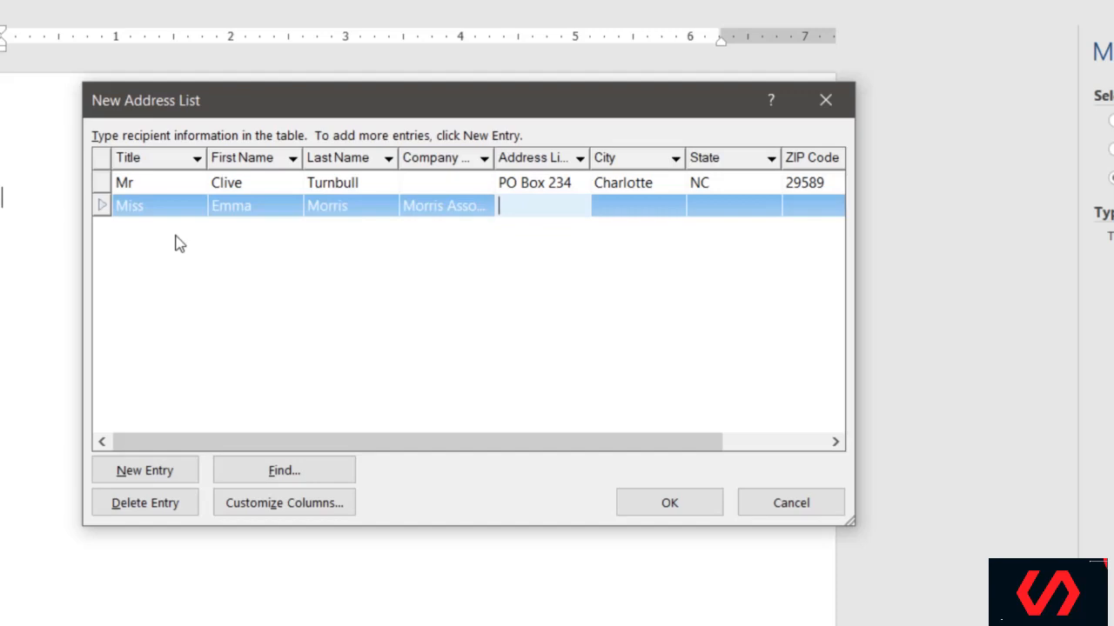
{"action": "type", "text": "345 Principl"}
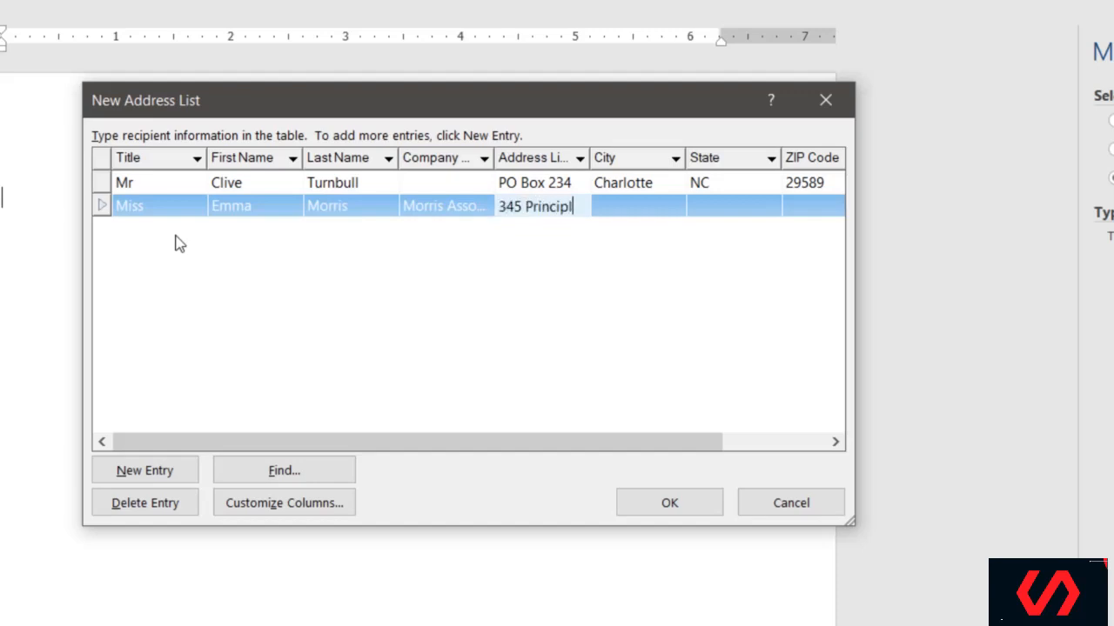
{"action": "type", "text": "e Avenue"}
{"action": "key", "text": "Tab"}
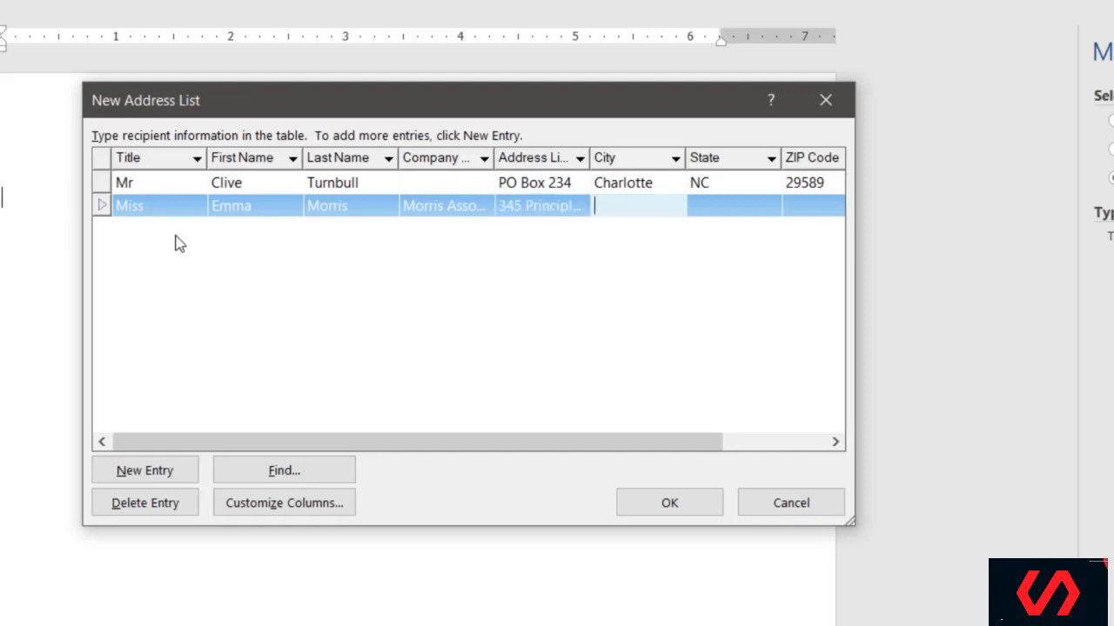
Enter the second recipient's city with its state abbreviation, and fill in the State field.
{"action": "type", "text": "New York, NY"}
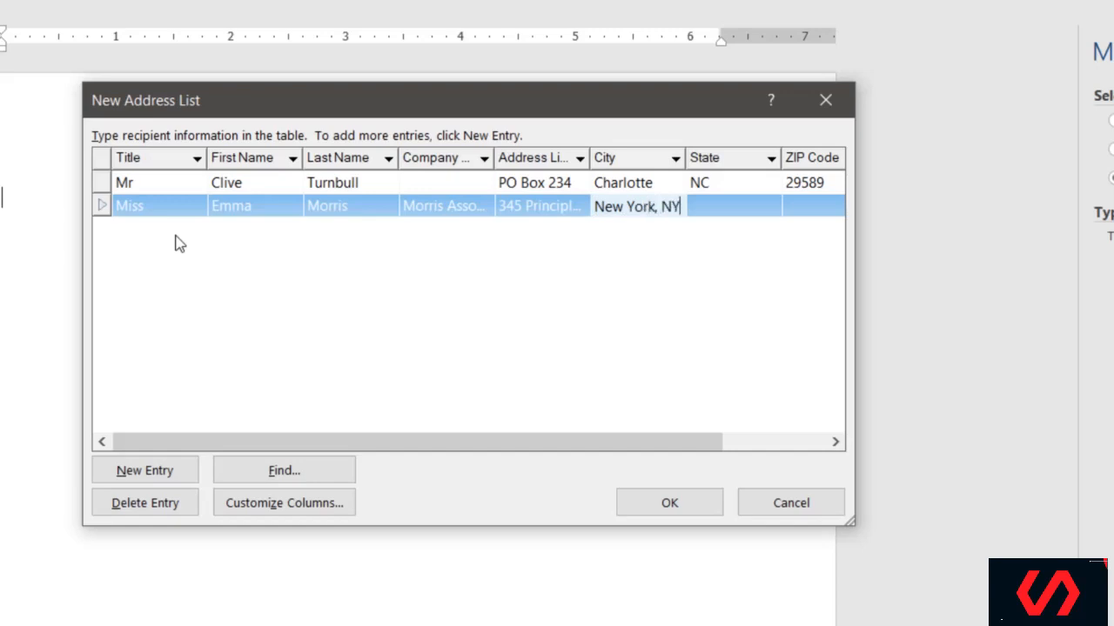
{"action": "key", "text": "Tab"}
{"action": "type", "text": "NY"}
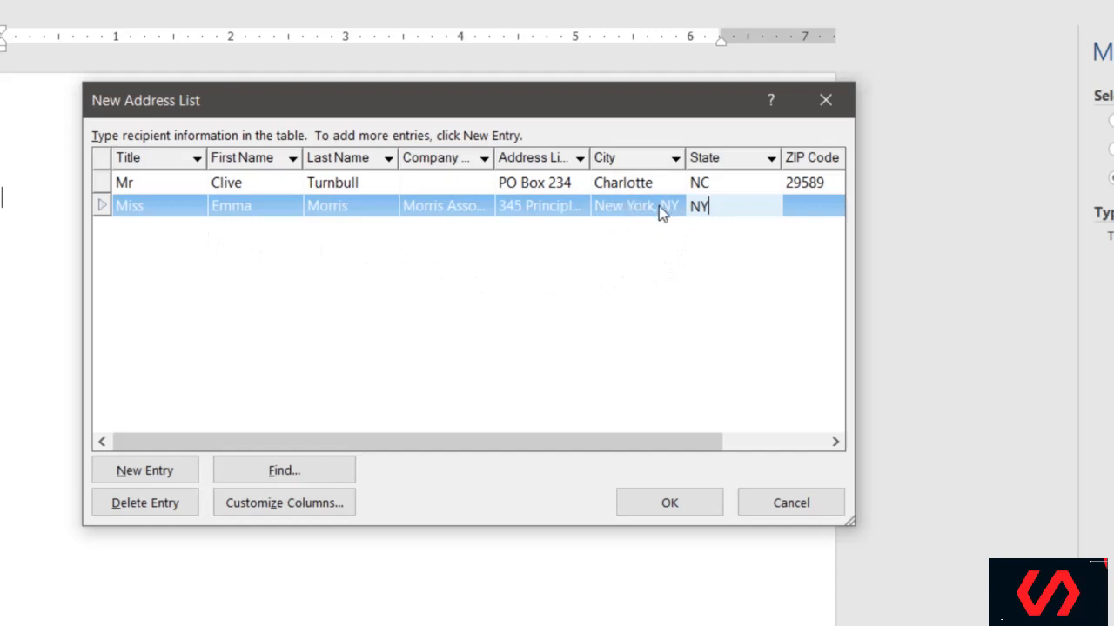
{"action": "key", "text": "Tab"}
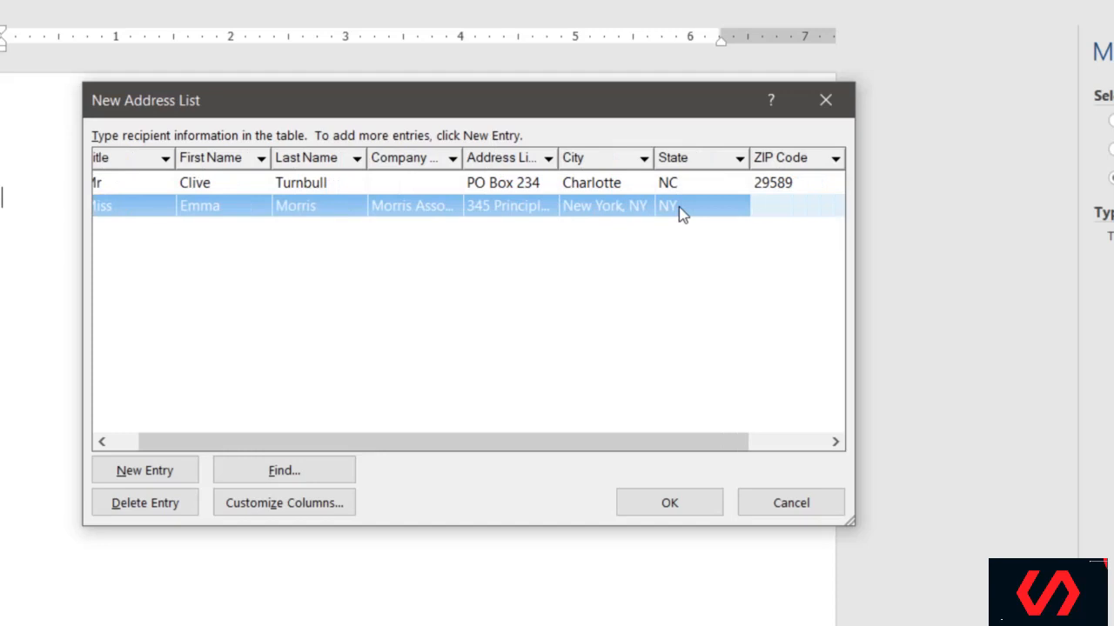
Enter the second recipient's ZIP code and set Data last called to "July 2nd, 2019".
{"action": "type", "text": "783"}
{"action": "key", "text": "BackSpace"}
{"action": "type", "text": "563"}
{"action": "key", "text": "Tab"}
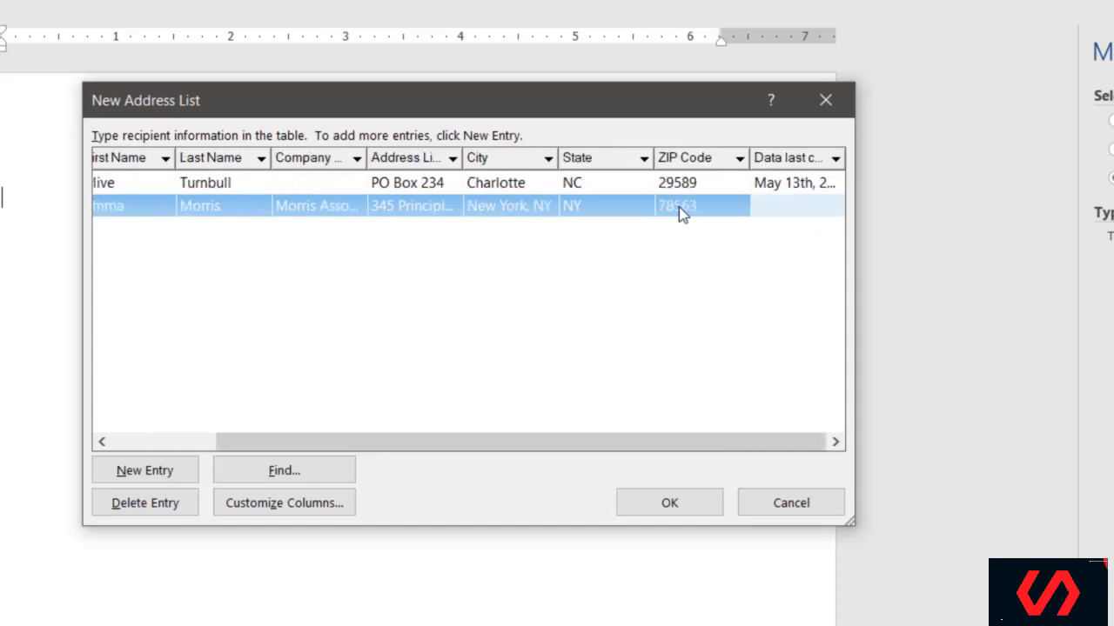
{"action": "type", "text": "July 2nd, 2019"}
Add a third entry with a blank title and enter the recipient's first and last name.
{"action": "left_click", "coordinate": [144, 474]}
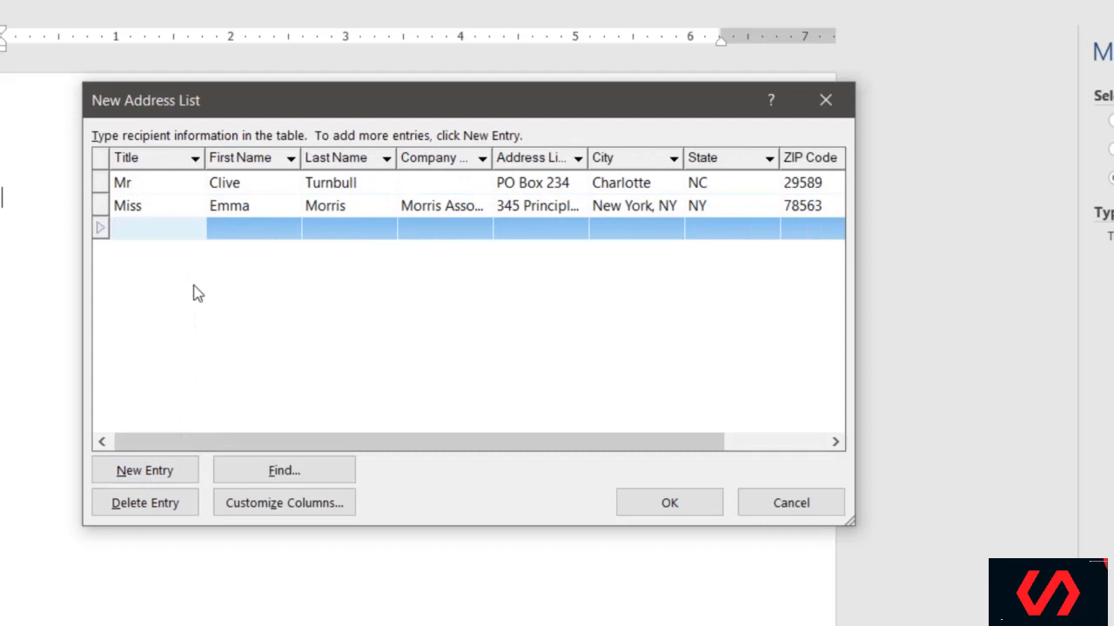
{"action": "key", "text": "Tab"}
{"action": "type", "text": "Ben"}
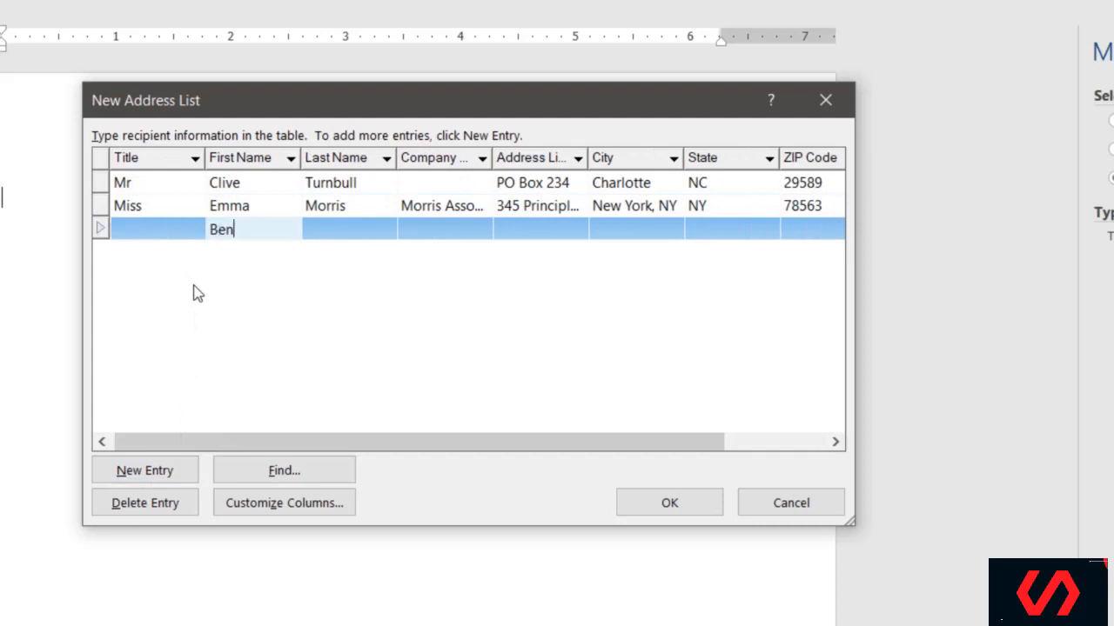
{"action": "key", "text": "Tab"}
{"action": "type", "text": "Waters"}
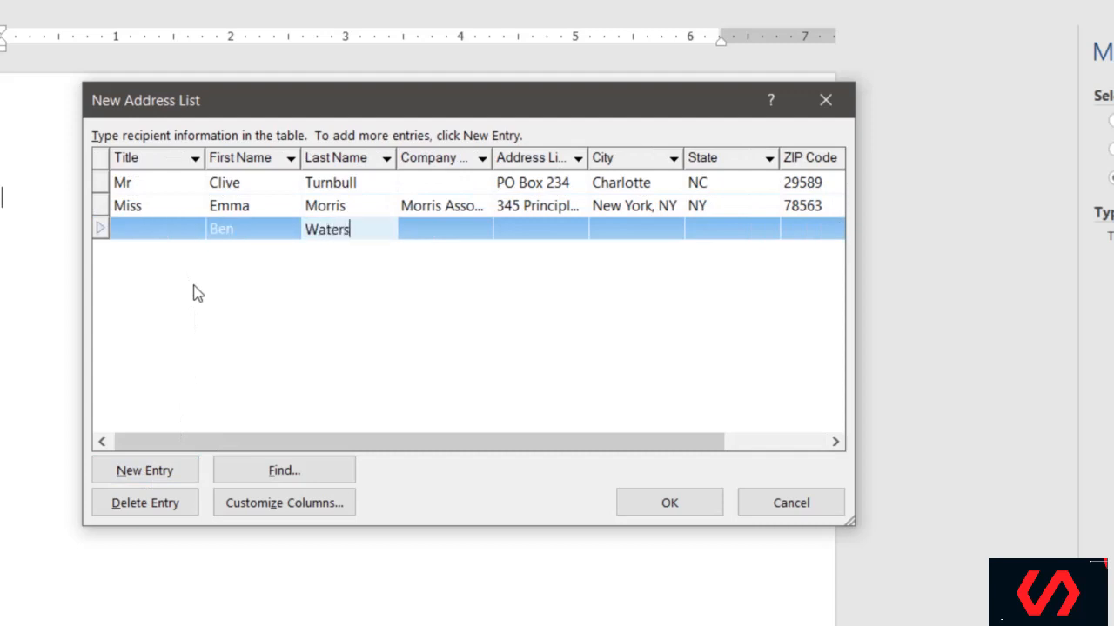
{"action": "key", "text": "Tab"}
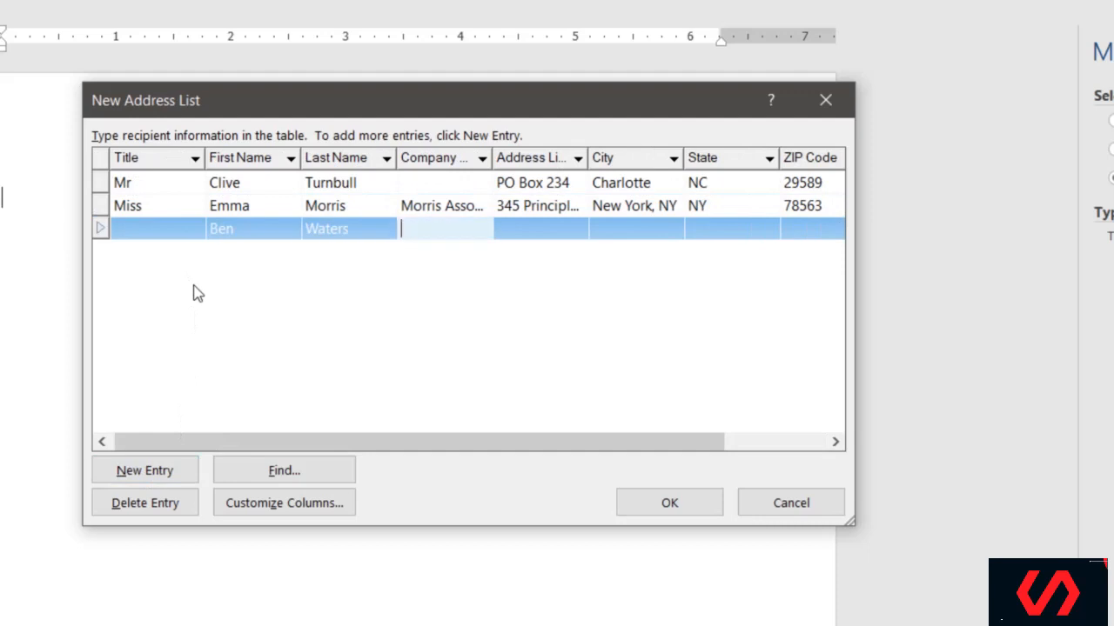
Set the third recipient's company name to "Chamberlain & Co" and enter the street address.
{"action": "type", "text": "Chamberlain "}
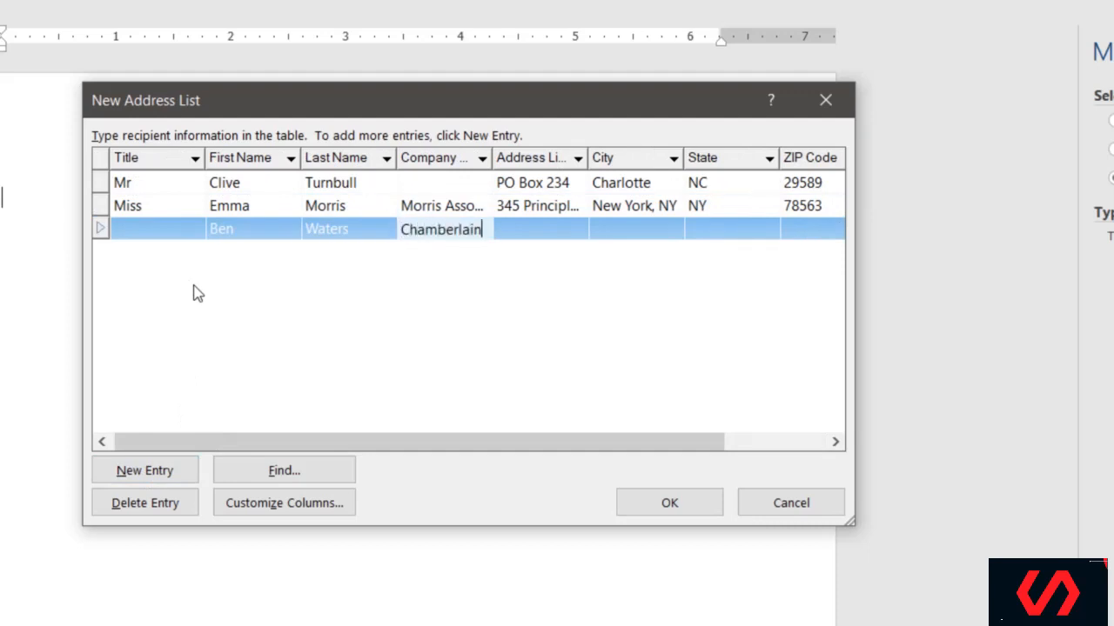
{"action": "type", "text": "& Co"}
{"action": "key", "text": "Tab"}
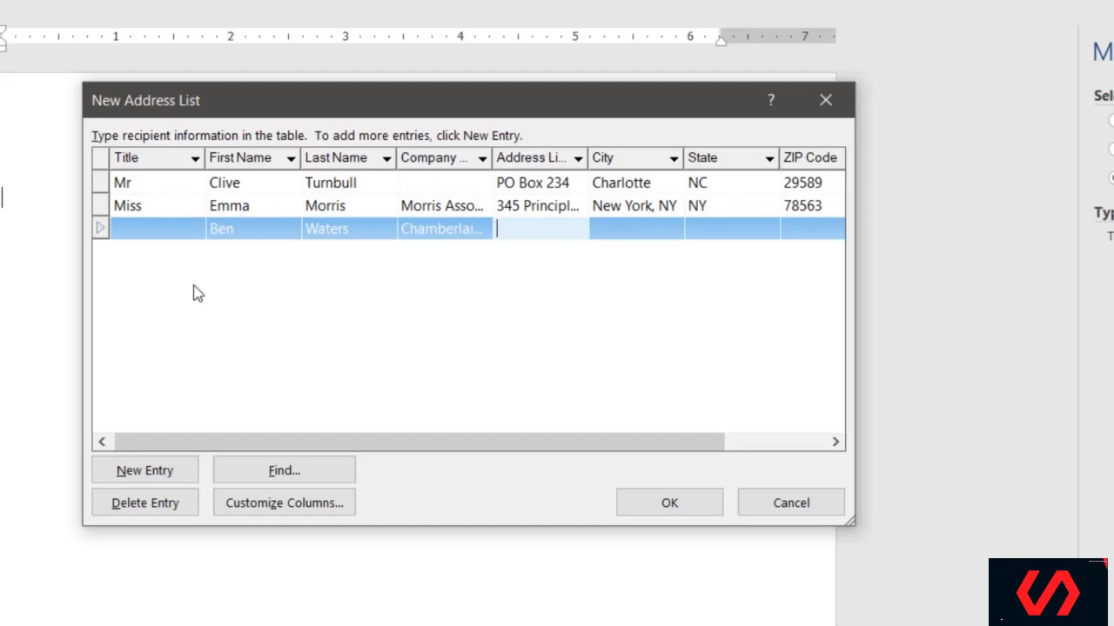
{"action": "type", "text": "123 Vine Street"}
{"action": "key", "text": "Tab"}
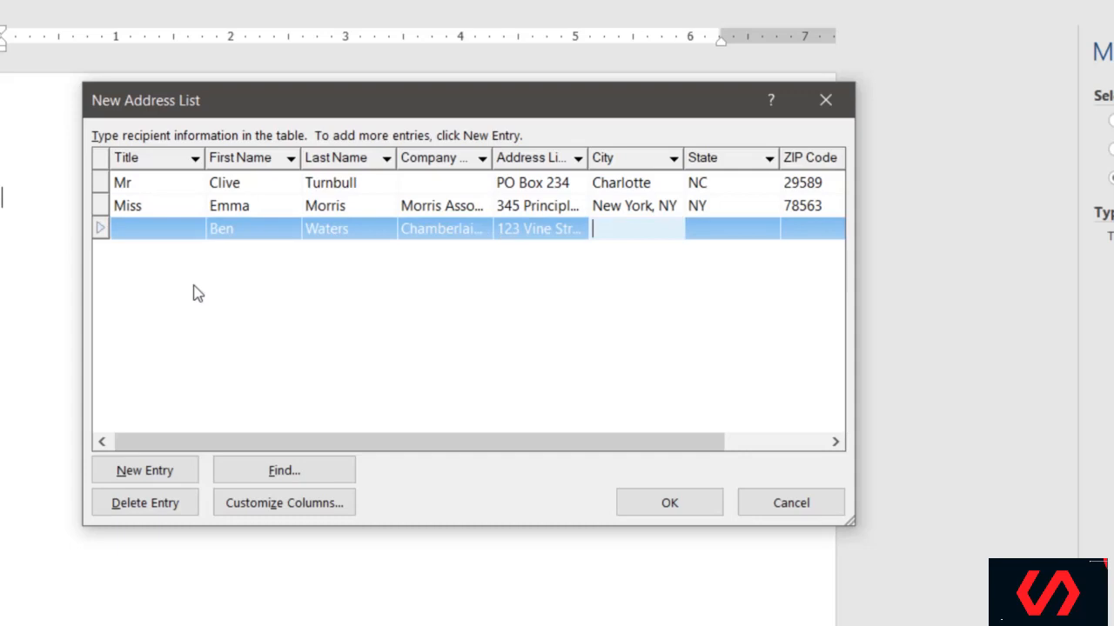
Enter the third recipient's city and two-letter state abbreviation.
{"action": "type", "text": "Boston"}
{"action": "key", "text": "Tab"}
{"action": "type", "text": "M"}
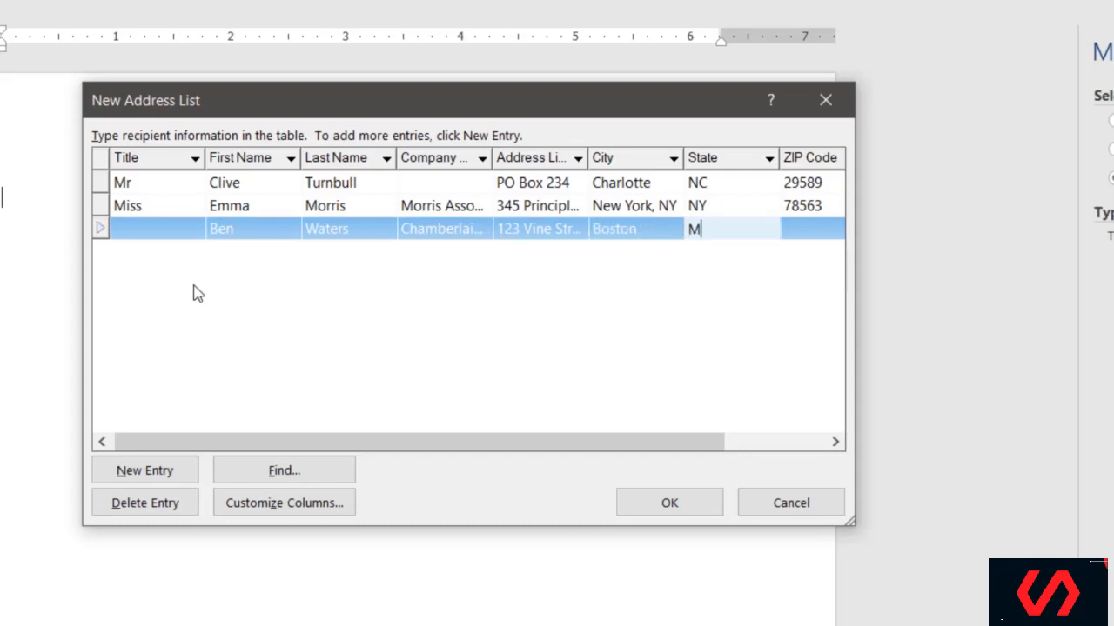
{"action": "type", "text": "A"}
{"action": "key", "text": "Tab"}
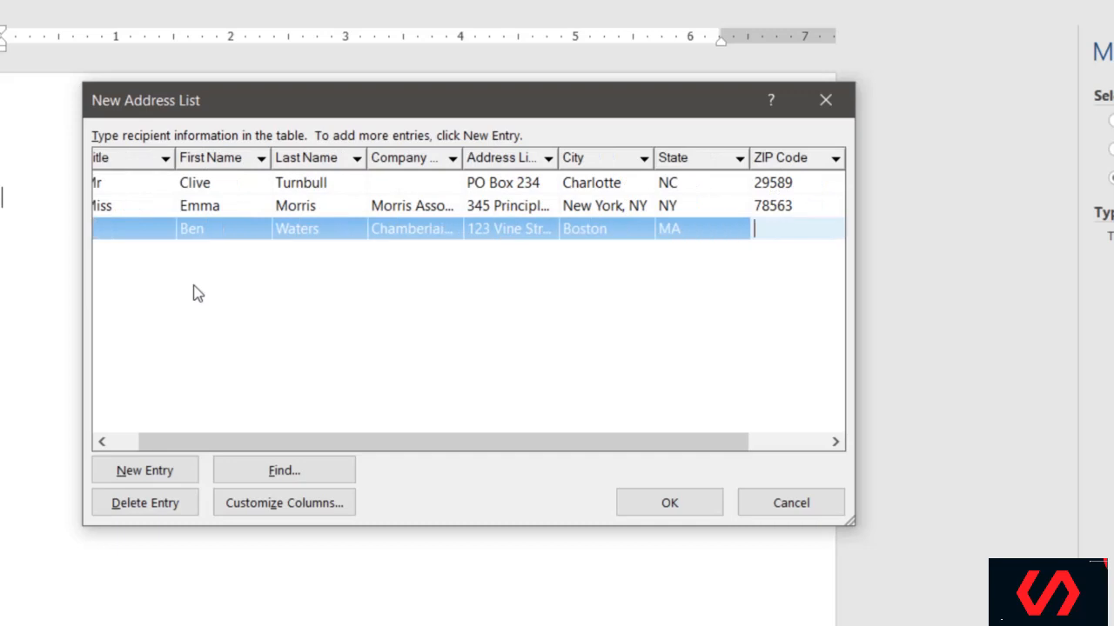
Enter the third recipient's ZIP code and set Data last called to "August 4th, 2019".
{"action": "type", "text": "02101"}
{"action": "key", "text": "Tab"}
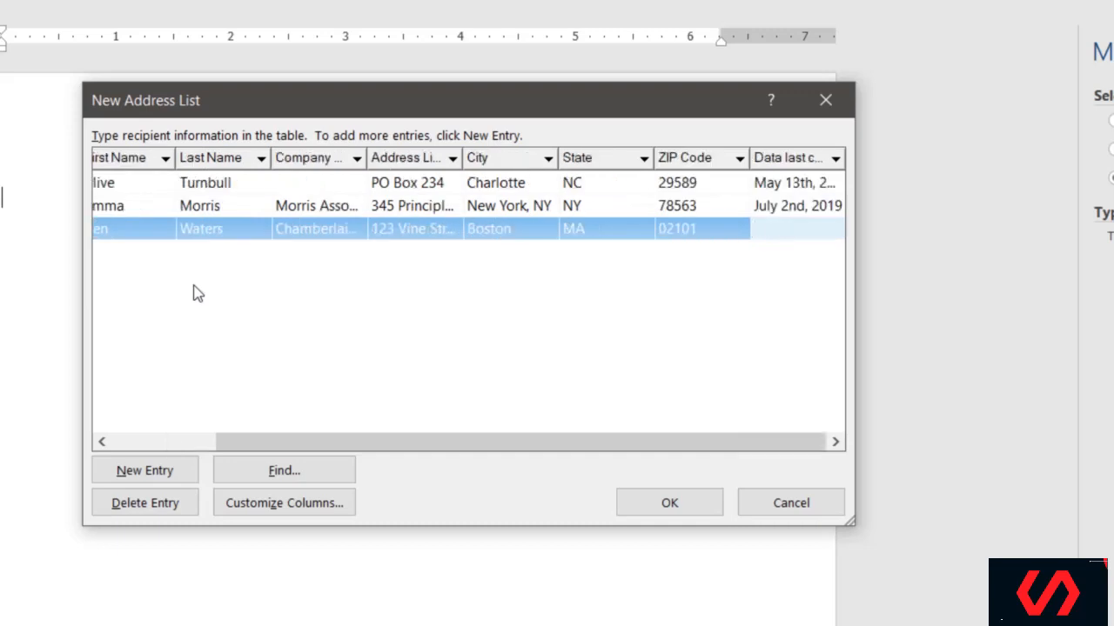
{"action": "type", "text": "August 4t"}
{"action": "type", "text": "h, 201"}
{"action": "type", "text": "9"}
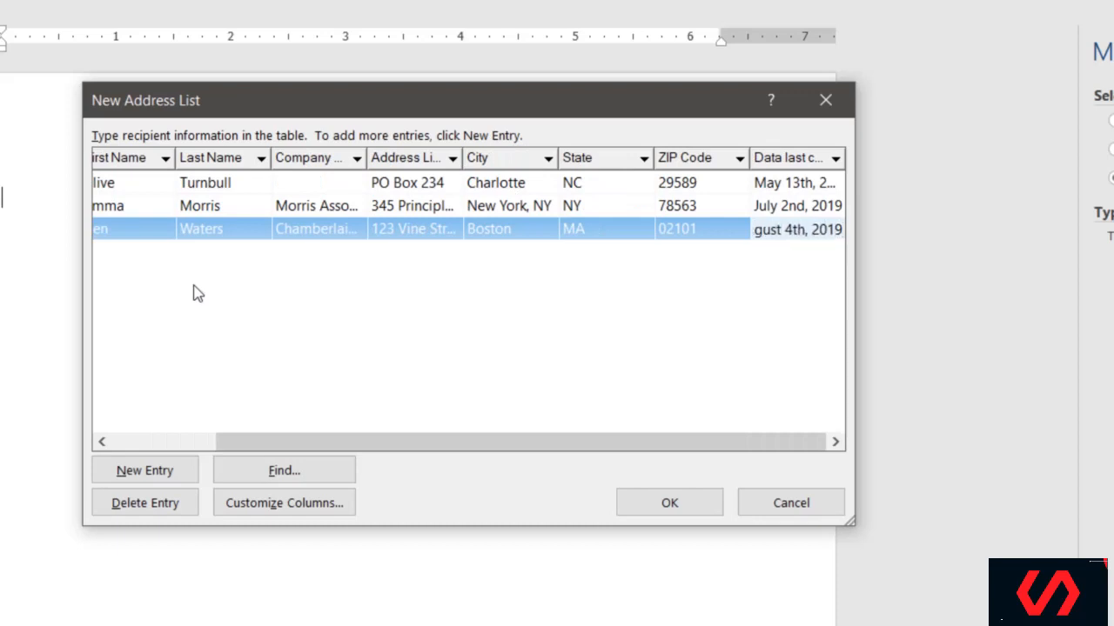
{"action": "left_click", "coordinate": [513, 326]}
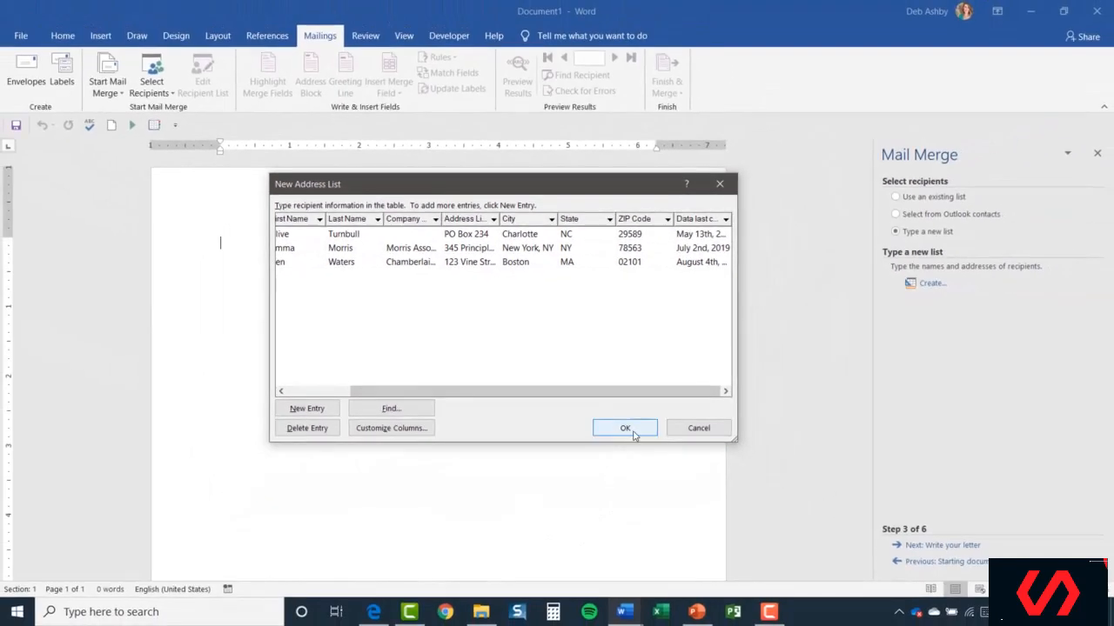
Finish the address list and save it as "MyData" in the My Data Sources folder.
{"action": "left_click", "coordinate": [625, 429]}
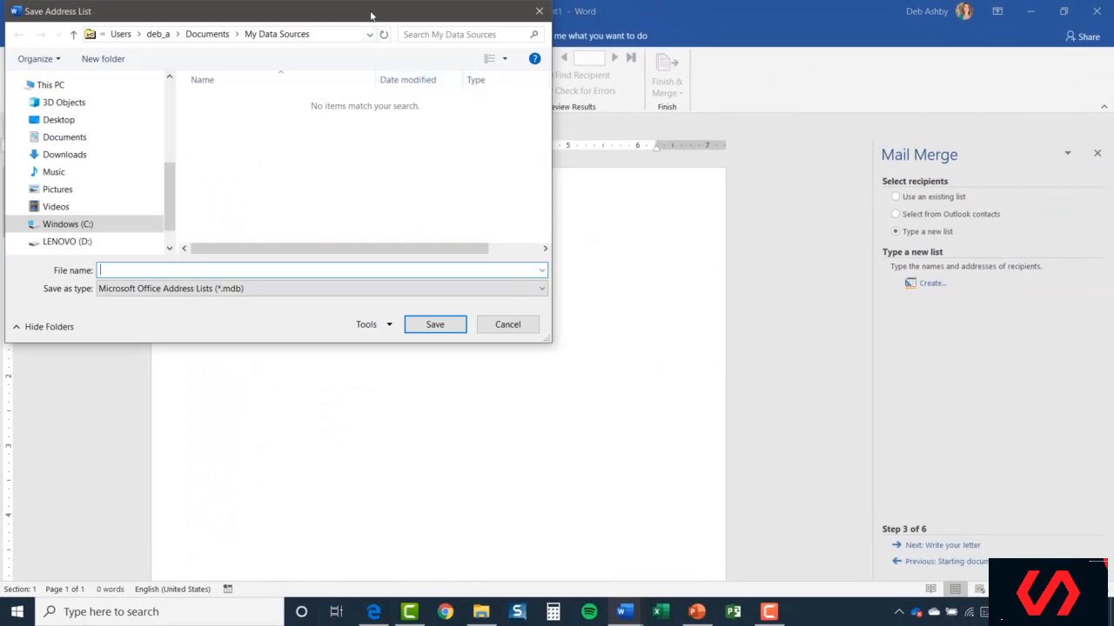
{"action": "left_click_drag", "start_coordinate": [369, 15], "coordinate": [480, 93]}
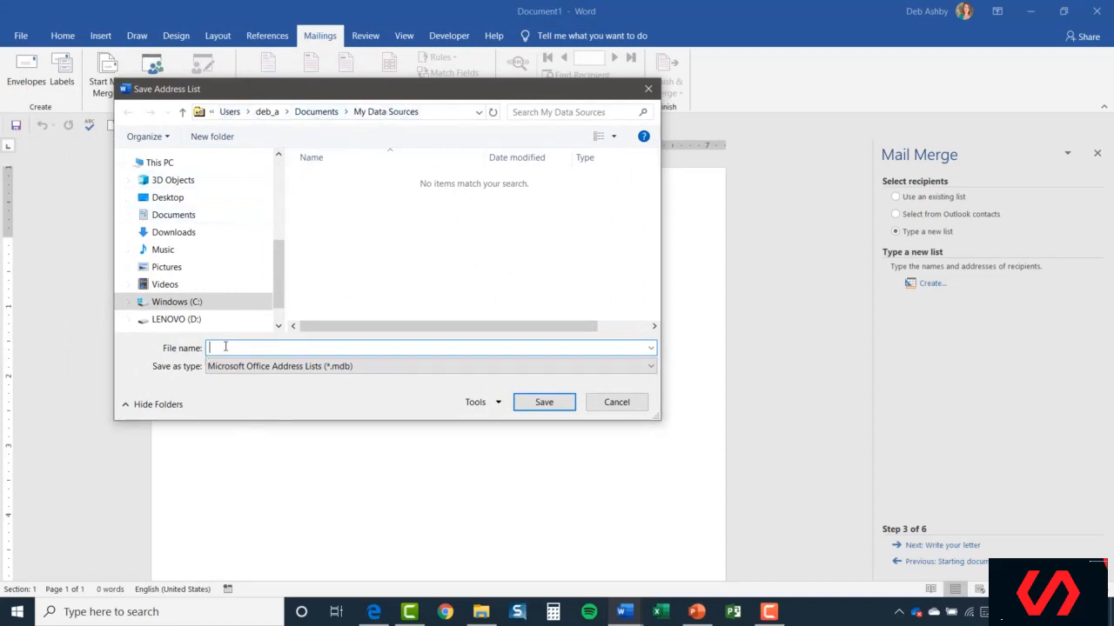
{"action": "type", "text": "My Datsa"}
{"action": "key", "text": "BackSpace"}
{"action": "key", "text": "BackSpace"}
{"action": "type", "text": "a"}
{"action": "left_click", "coordinate": [544, 402]}
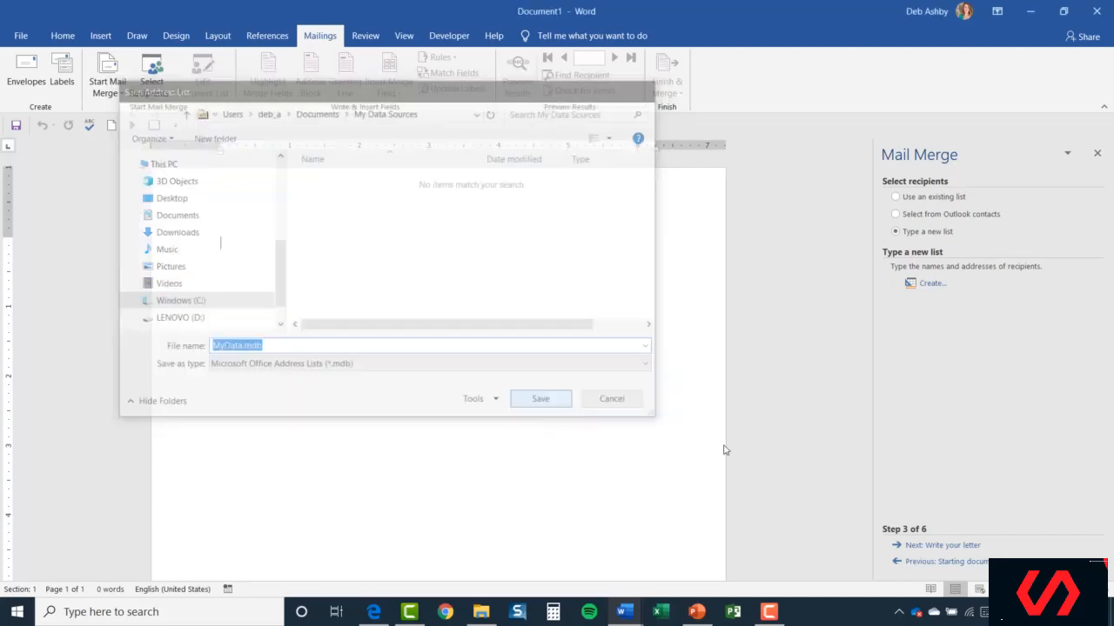
Exclude all three recipients from the merge and include them again.
{"action": "left_click_drag", "start_coordinate": [843, 445], "coordinate": [879, 442]}
{"action": "left_click_drag", "start_coordinate": [589, 149], "coordinate": [473, 142]}
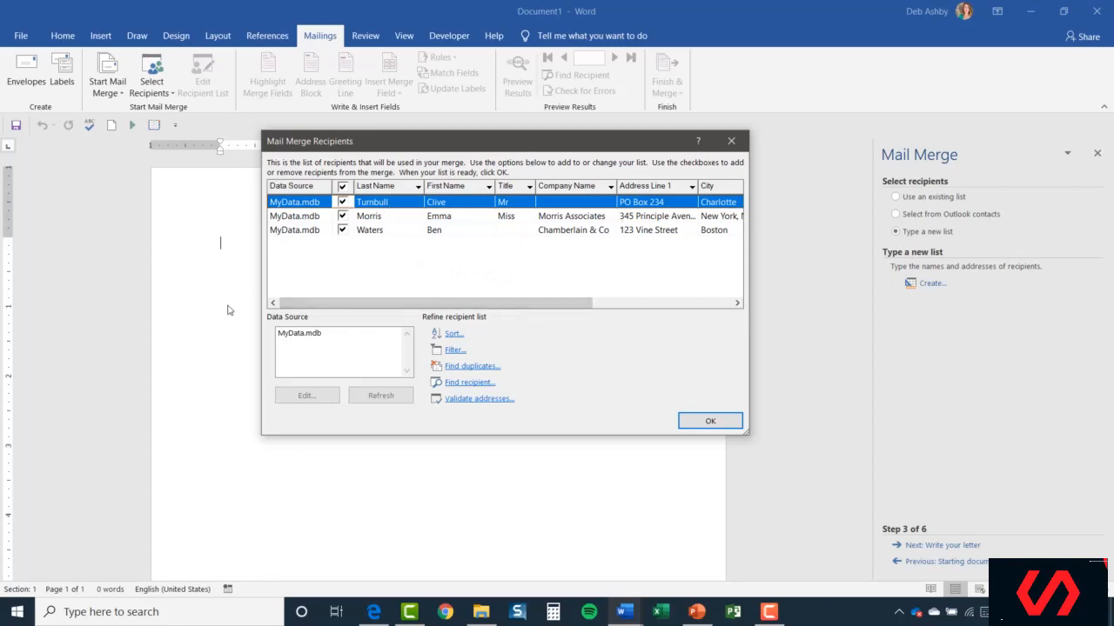
{"action": "left_click", "coordinate": [343, 202]}
{"action": "left_click", "coordinate": [343, 216]}
{"action": "left_click", "coordinate": [342, 229]}
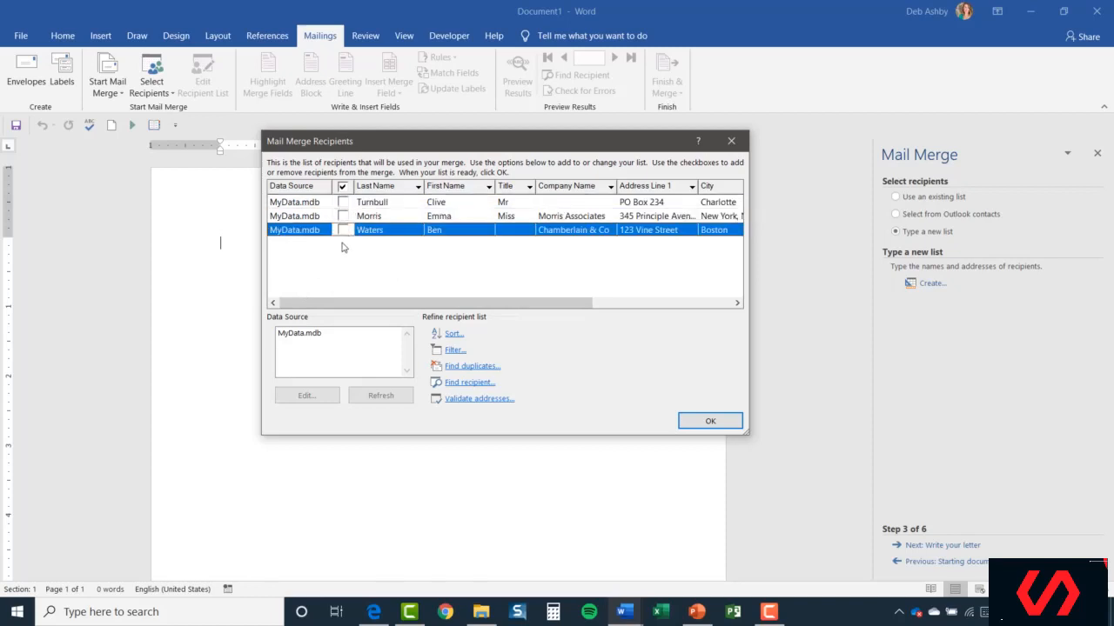
{"action": "left_click", "coordinate": [342, 215]}
{"action": "left_click", "coordinate": [343, 202]}
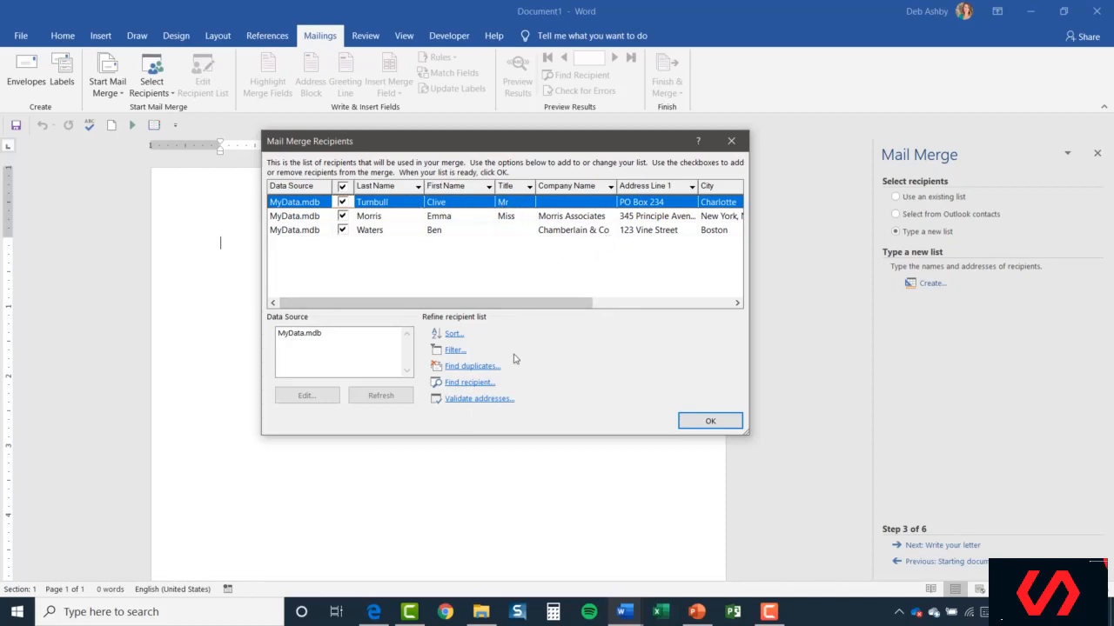
Accept the merge recipients and advance the wizard to writing the letter.
{"action": "left_click", "coordinate": [714, 423]}
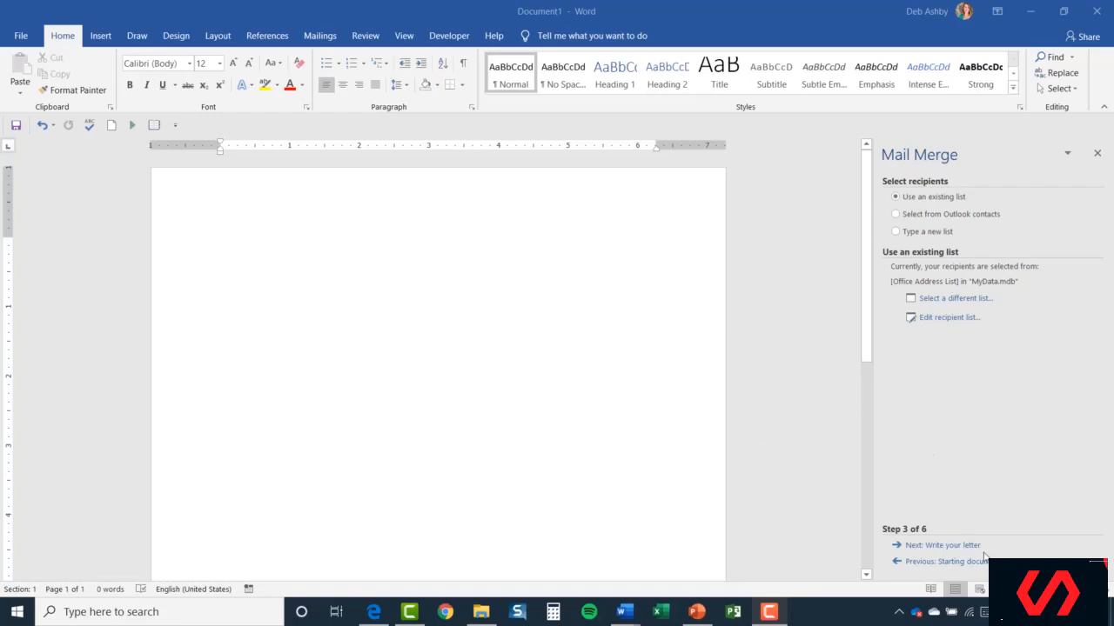
{"action": "left_click", "coordinate": [976, 454]}
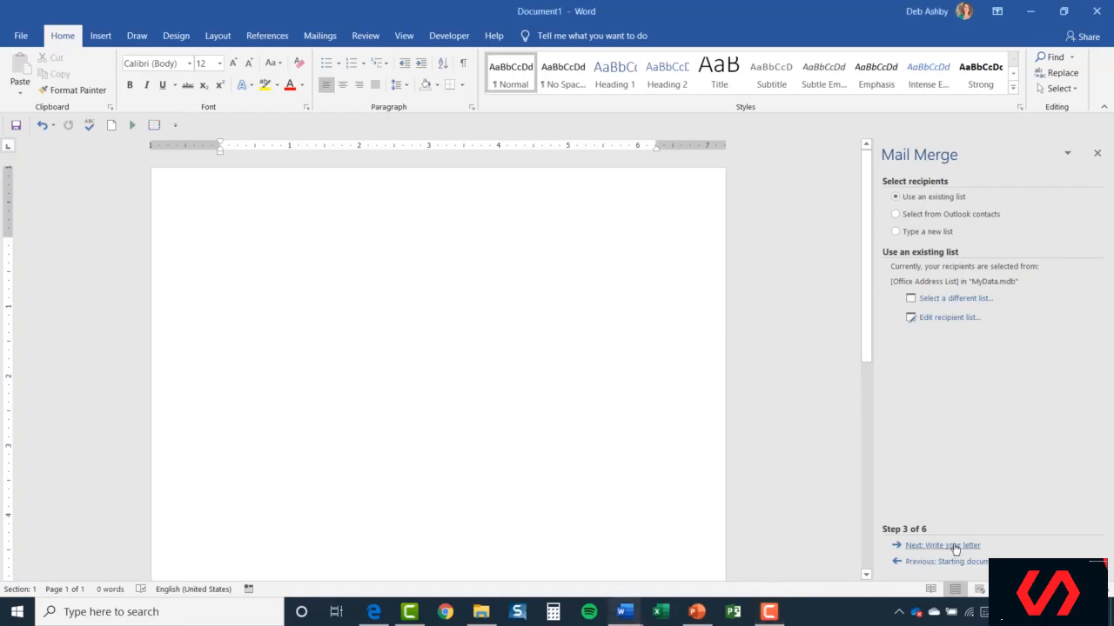
{"action": "left_click", "coordinate": [941, 547]}
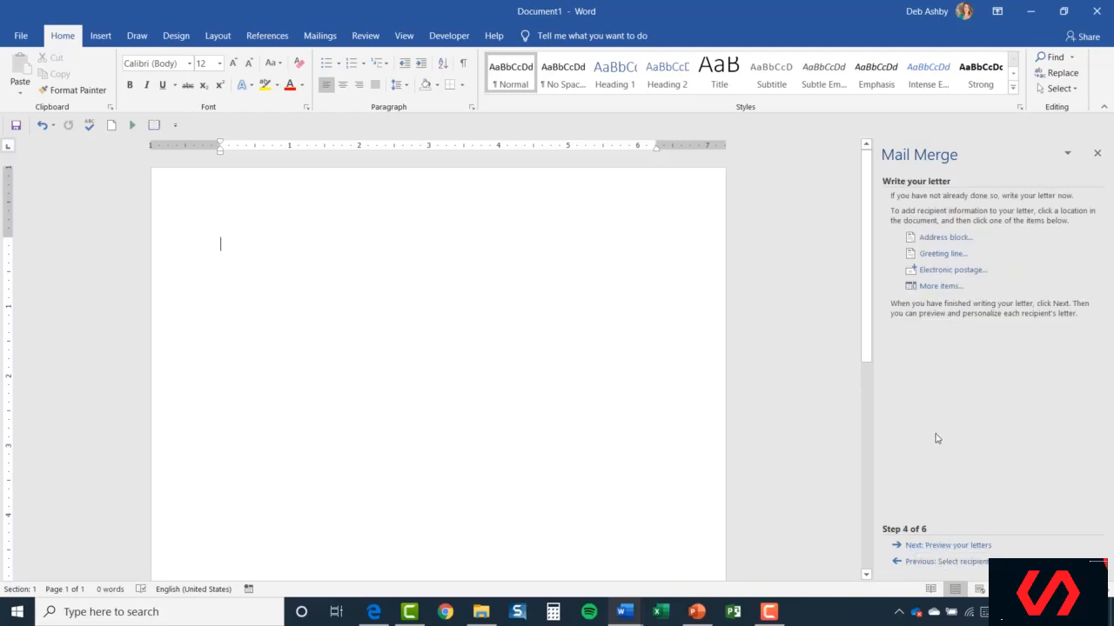
Write the date "August 4th, 2019" as the first line of the letter and start a new line.
{"action": "type", "text": "ugust 4th, 2019"}
{"action": "key", "text": "Return"}
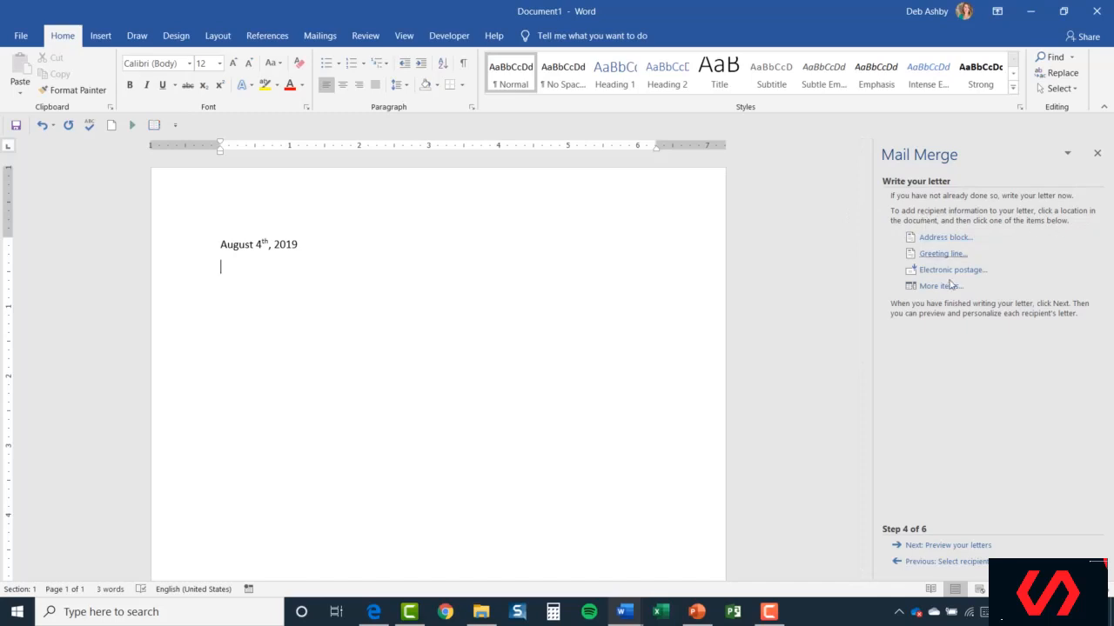
{"action": "left_click", "coordinate": [943, 238]}
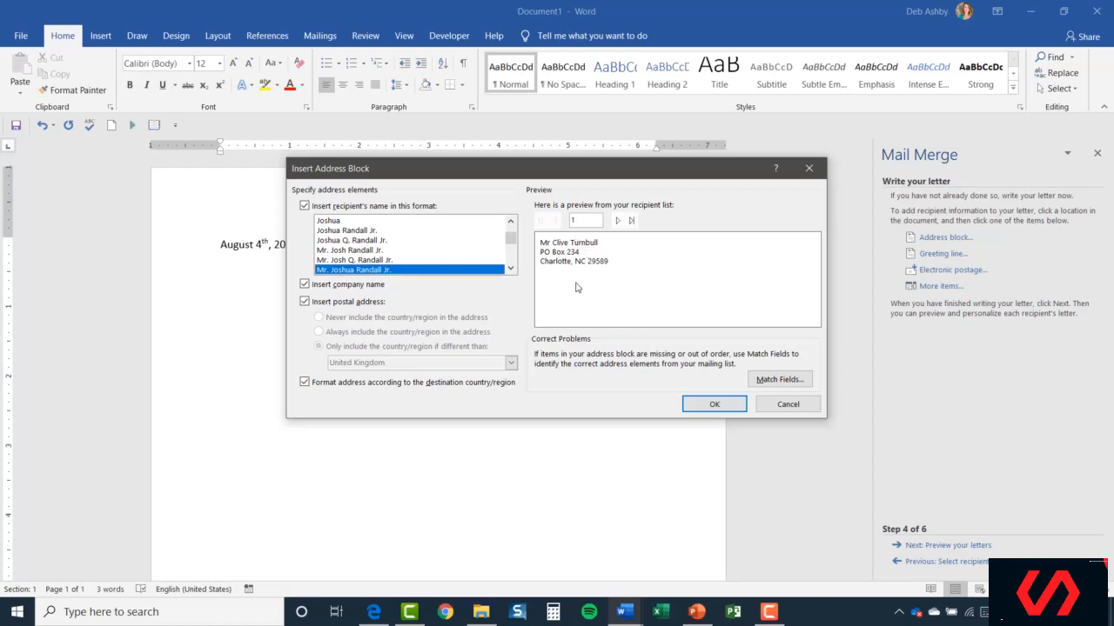
{"action": "left_click", "coordinate": [619, 221]}
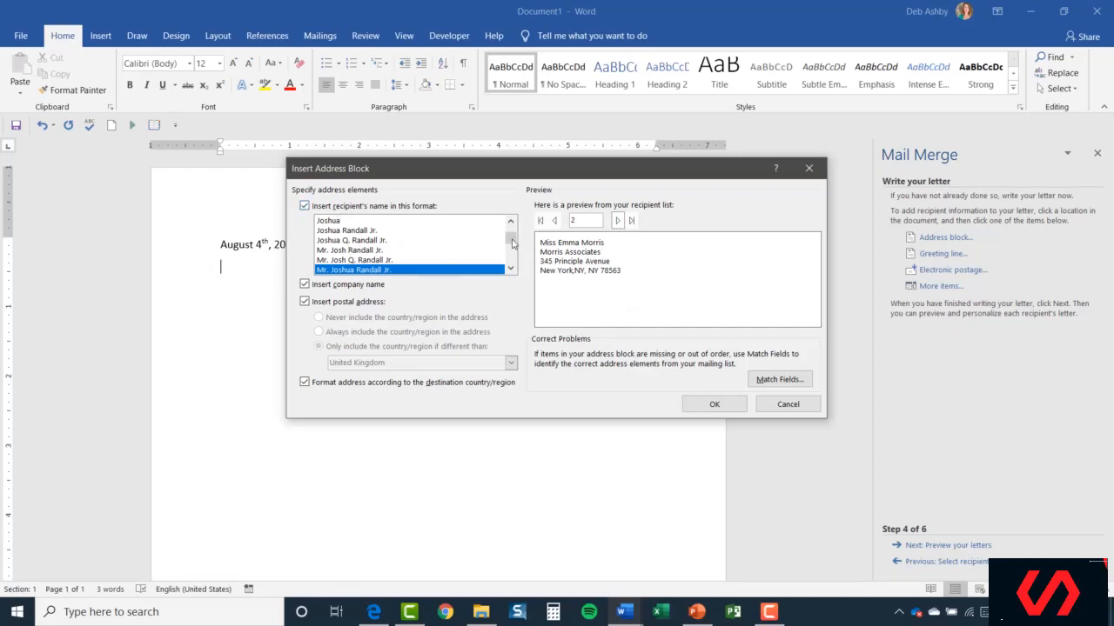
{"action": "left_click_drag", "start_coordinate": [510, 236], "coordinate": [516, 243]}
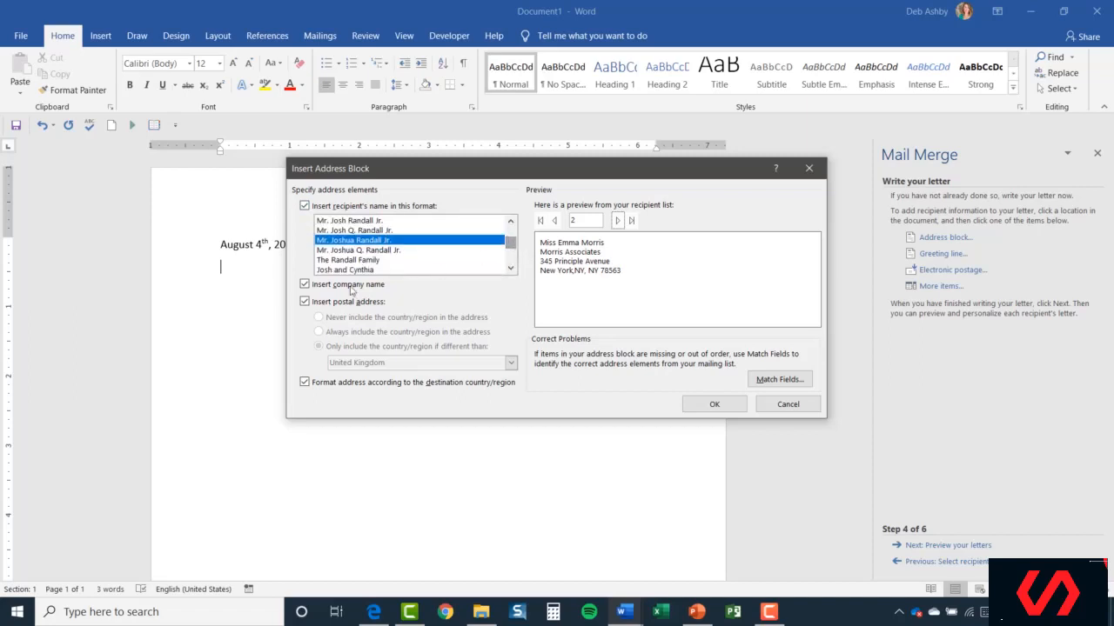
{"action": "left_click", "coordinate": [305, 284]}
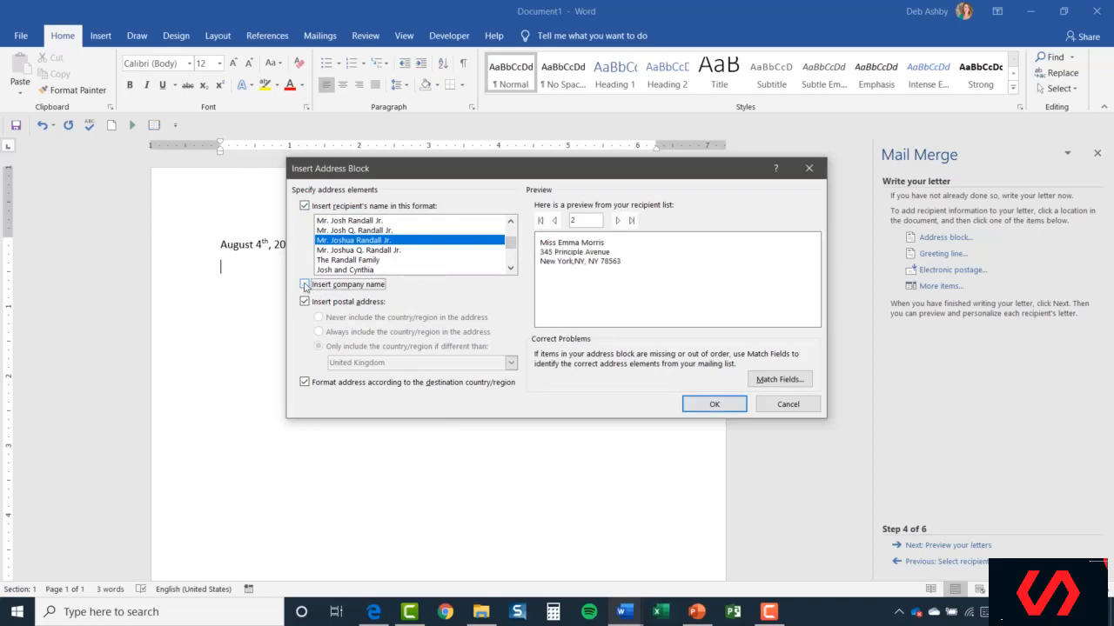
{"action": "left_click", "coordinate": [304, 284]}
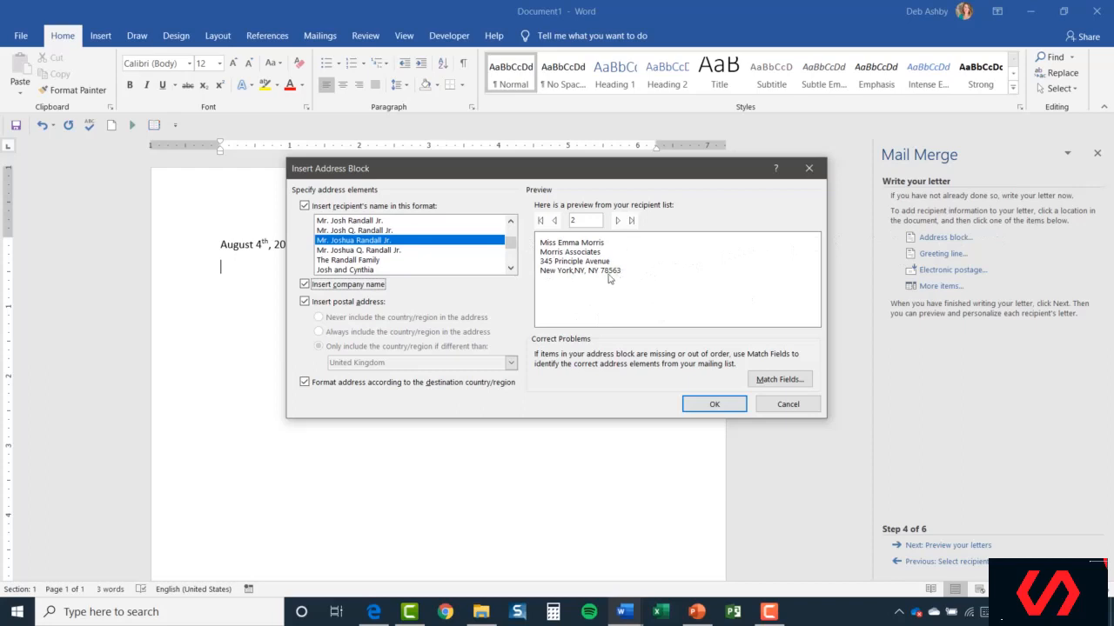
{"action": "left_click", "coordinate": [796, 405]}
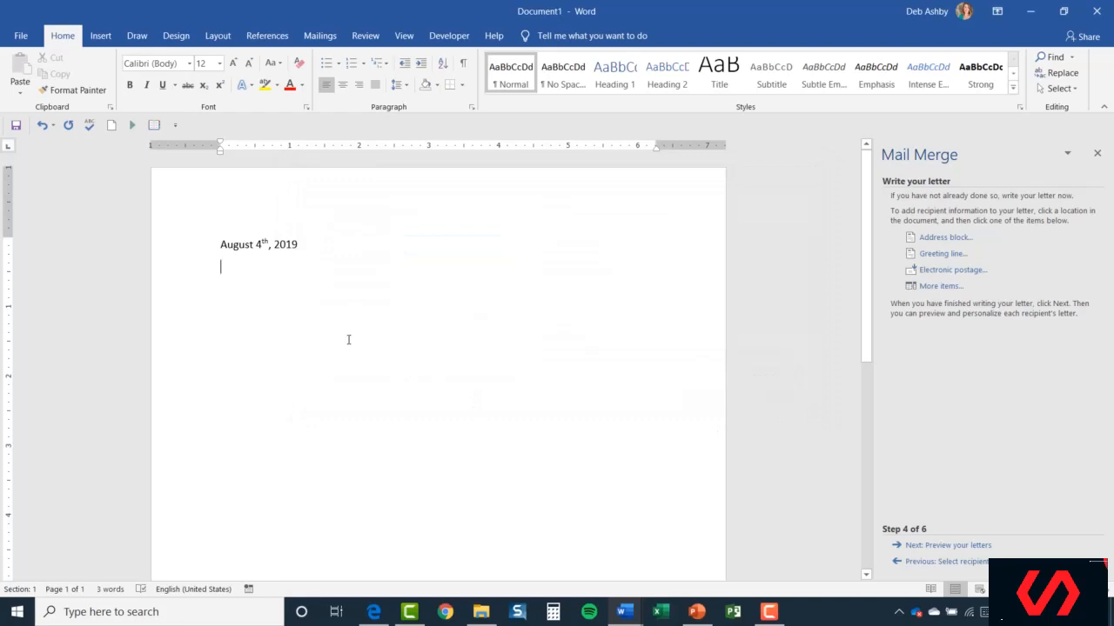
Insert the Company_Name merge field on the line below the date.
{"action": "left_click", "coordinate": [319, 37]}
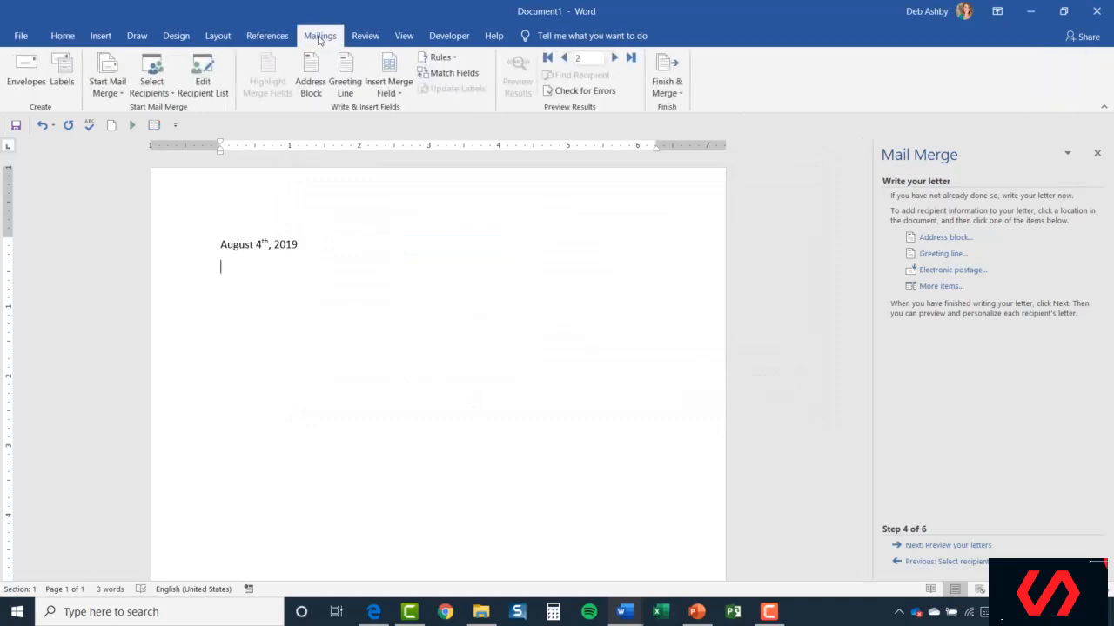
{"action": "left_click", "coordinate": [404, 91]}
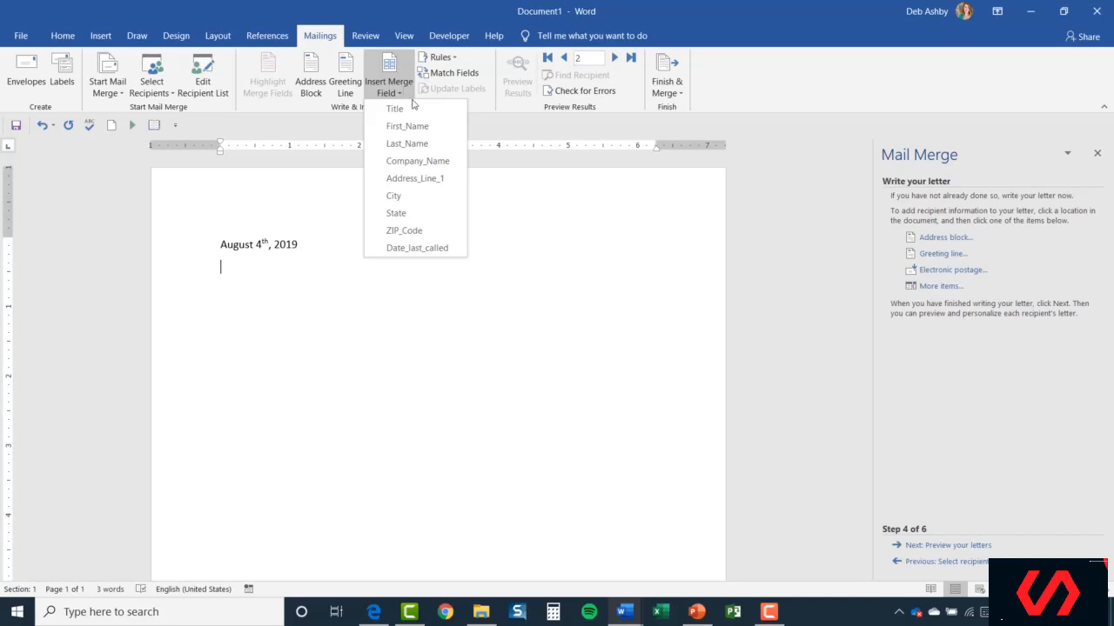
{"action": "left_click", "coordinate": [419, 162]}
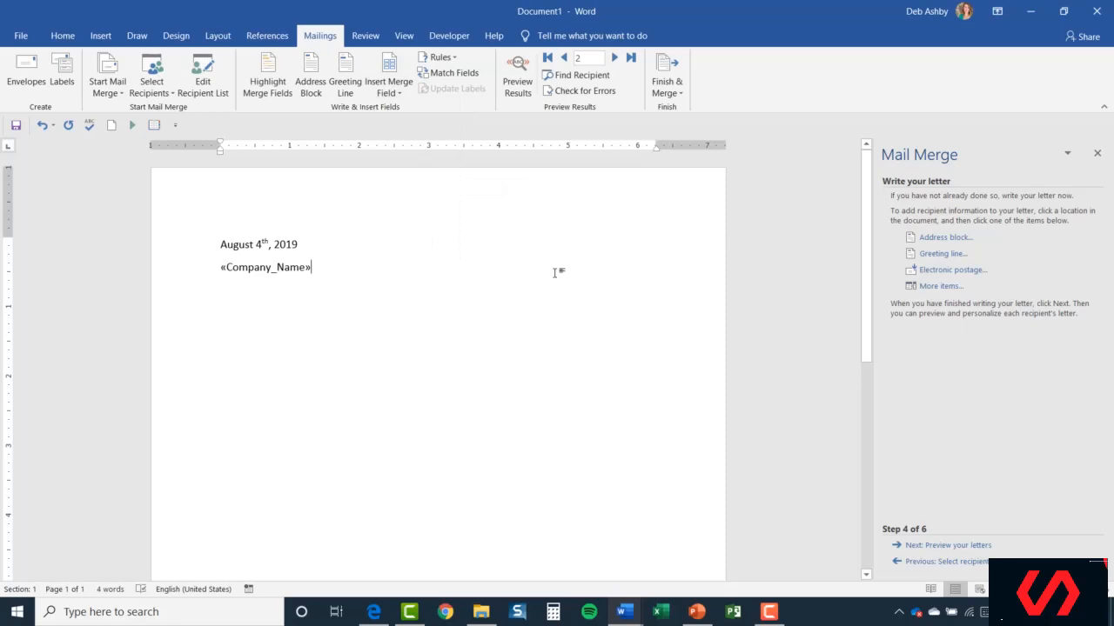
Add the First_Name and Last_Name merge fields, separated by a space, on a new line below the company name.
{"action": "key", "text": "Return"}
{"action": "left_click", "coordinate": [394, 93]}
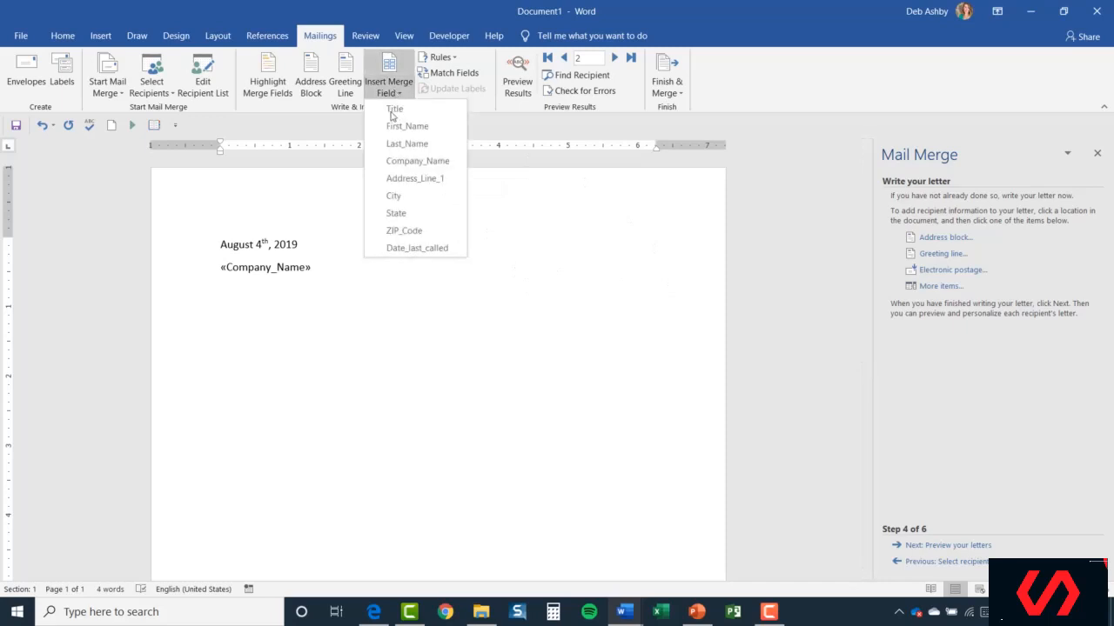
{"action": "left_click", "coordinate": [406, 126]}
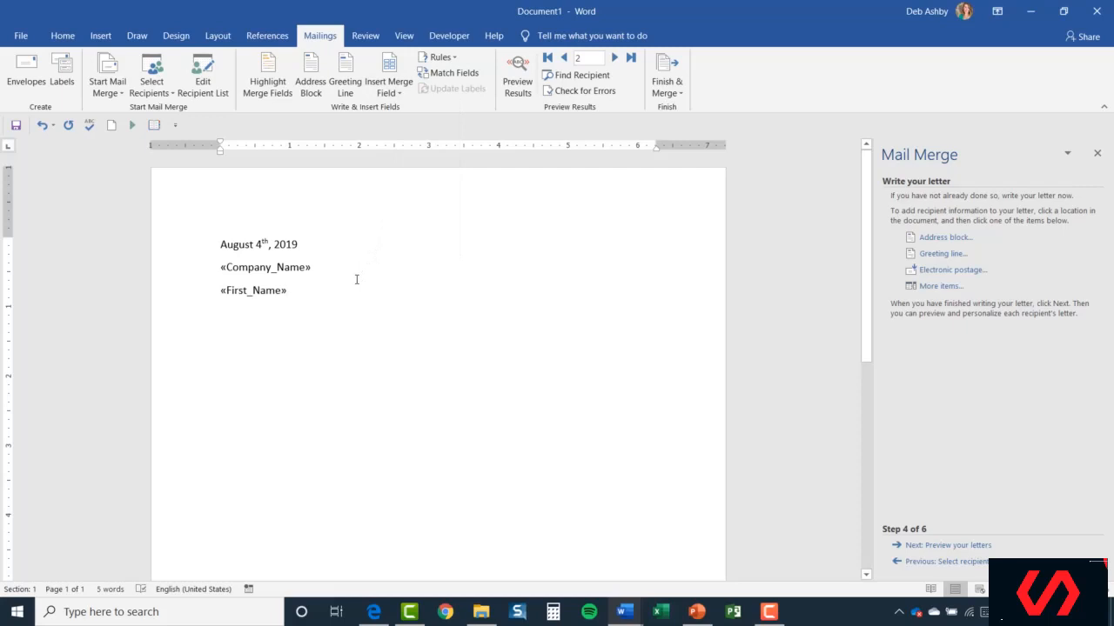
{"action": "left_click", "coordinate": [396, 91]}
{"action": "left_click", "coordinate": [394, 146]}
Insert the Address_Line_1 merge field on a new line below the recipient's name fields.
{"action": "key", "text": "Return"}
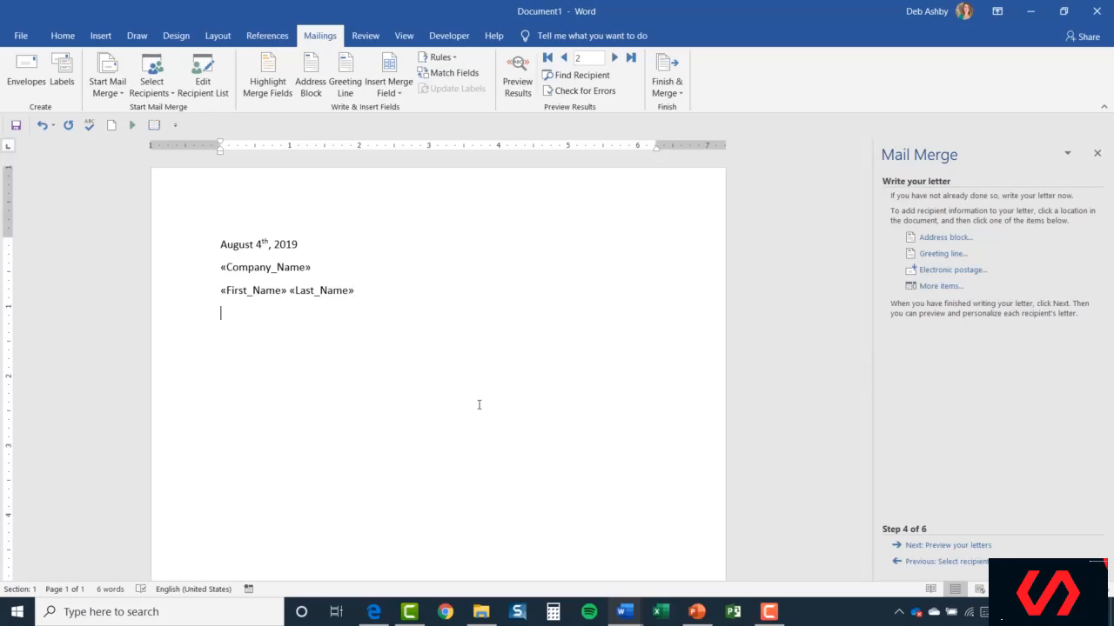
{"action": "left_click", "coordinate": [400, 92]}
{"action": "left_click", "coordinate": [414, 178]}
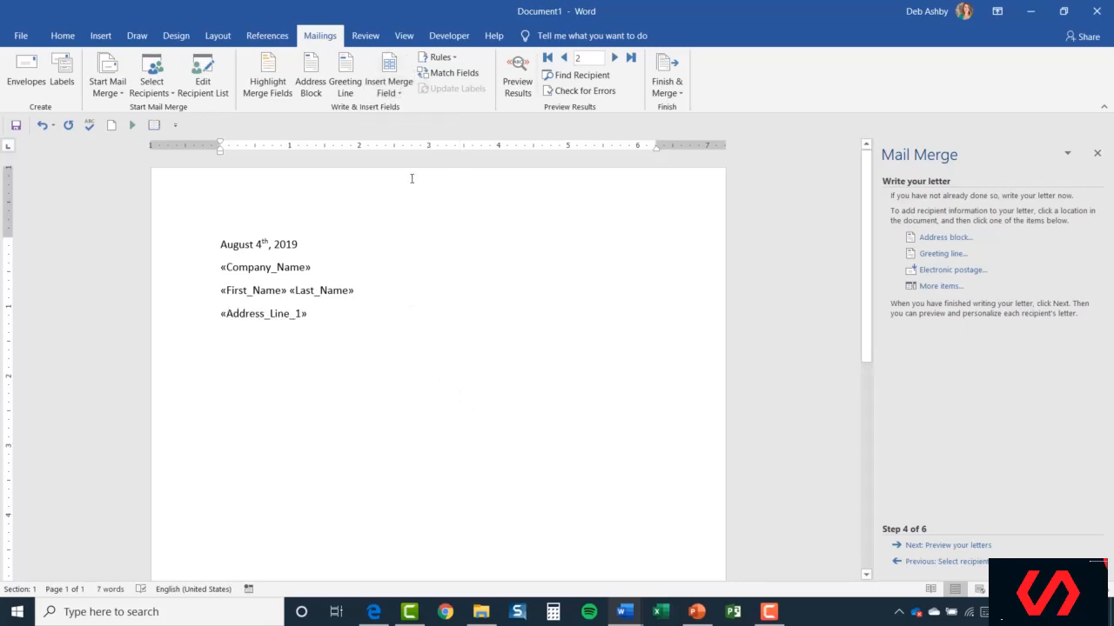
Add a line with the City, State and ZIP_Code merge fields separated by commas, and leave a blank line below it.
{"action": "key", "text": "Return"}
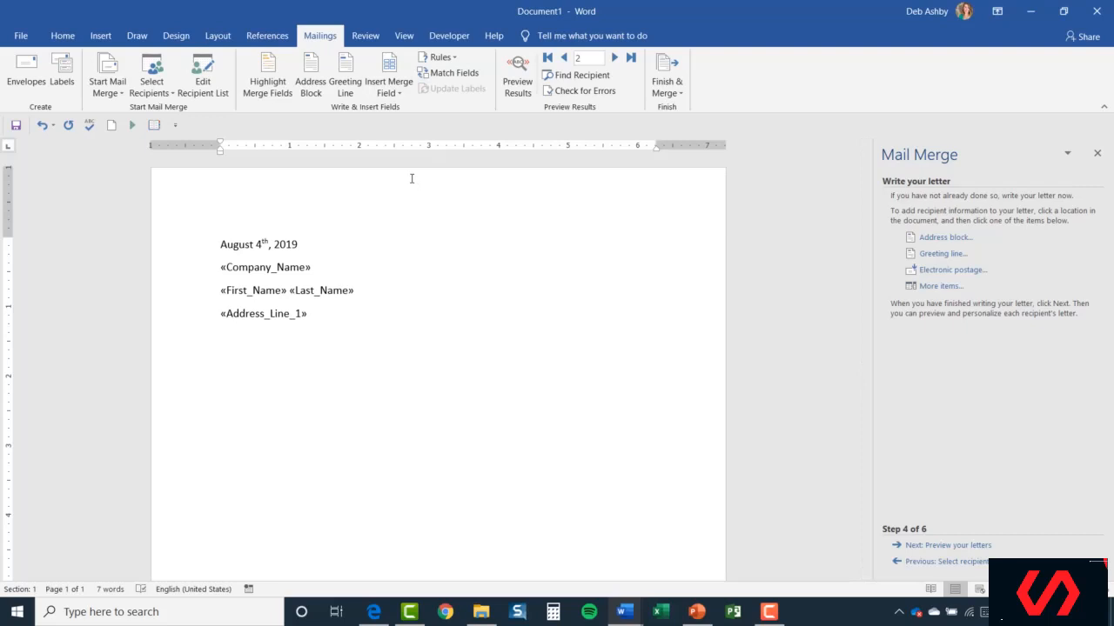
{"action": "left_click", "coordinate": [389, 87]}
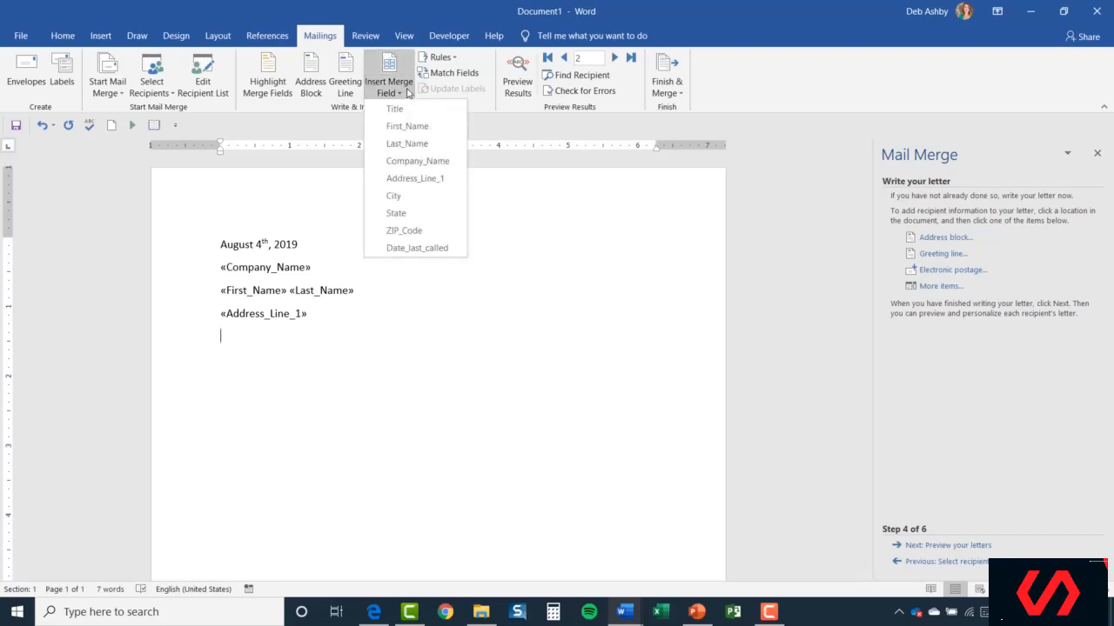
{"action": "left_click", "coordinate": [404, 196]}
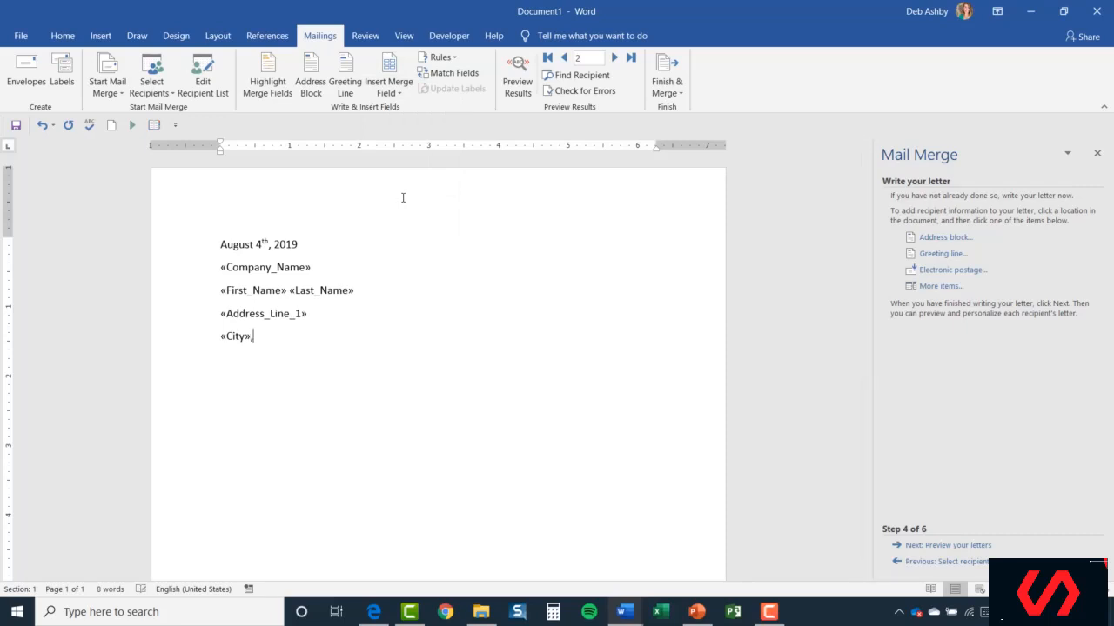
{"action": "type", "text": ","}
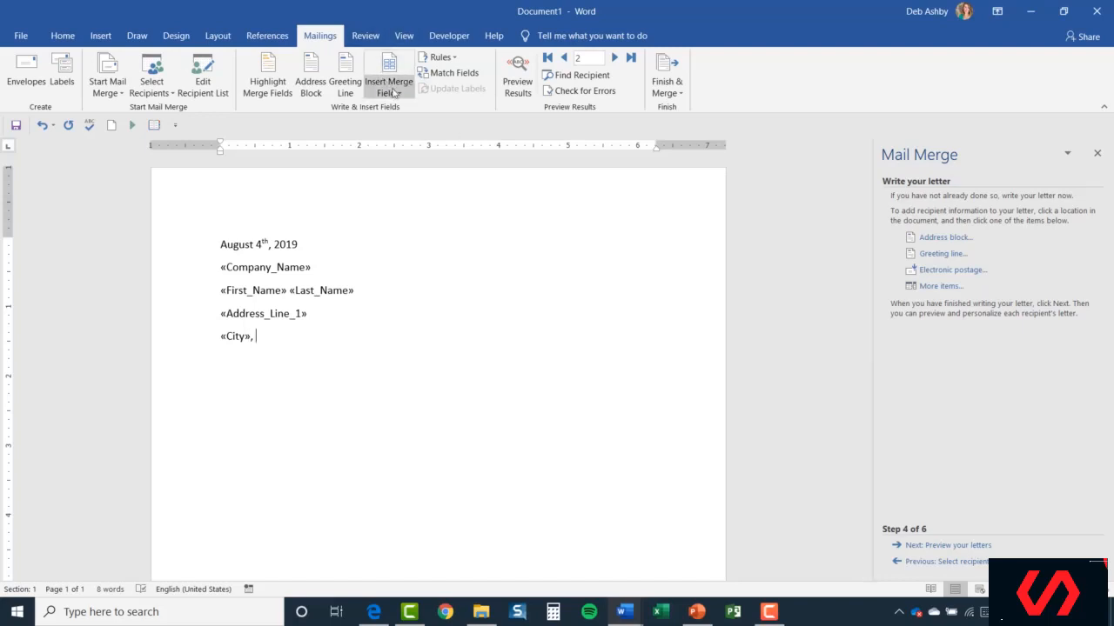
{"action": "left_click", "coordinate": [393, 92]}
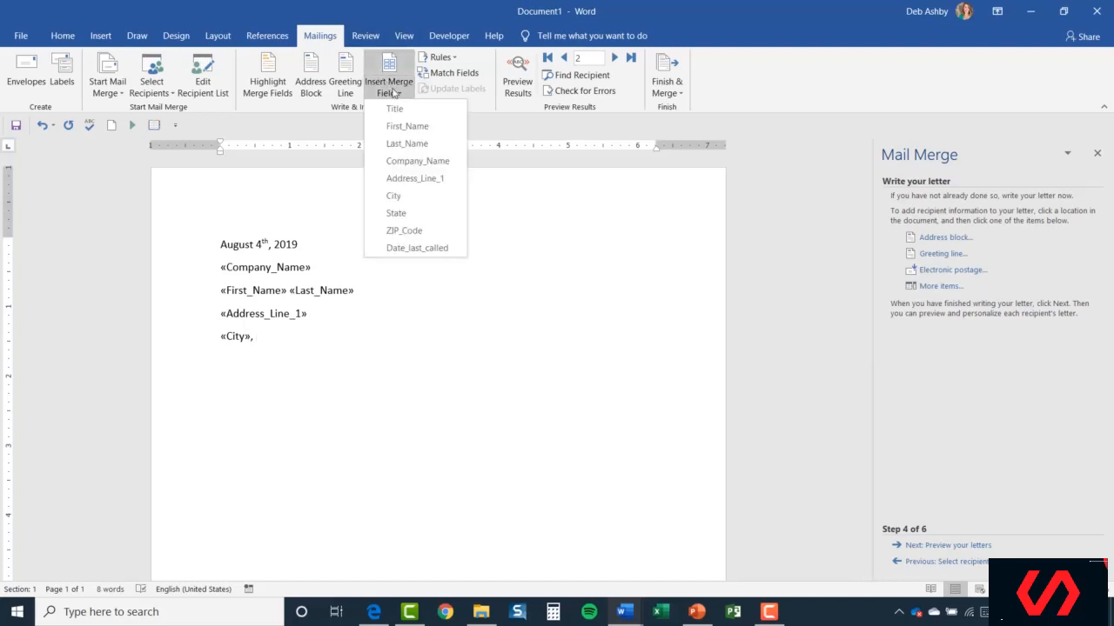
{"action": "left_click", "coordinate": [397, 213]}
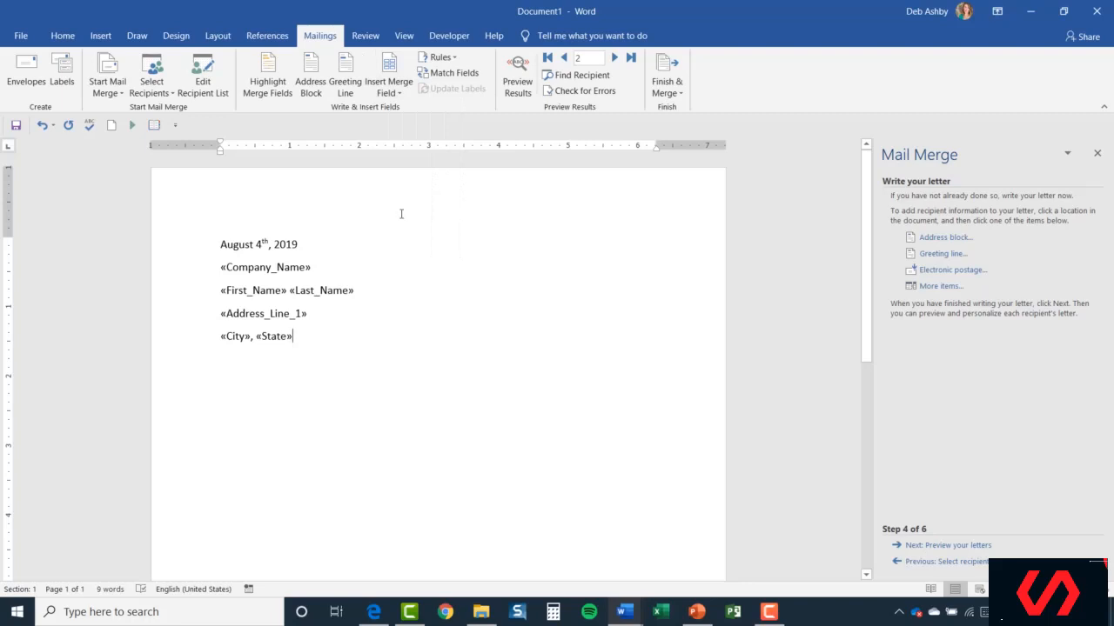
{"action": "type", "text": ","}
{"action": "left_click", "coordinate": [397, 93]}
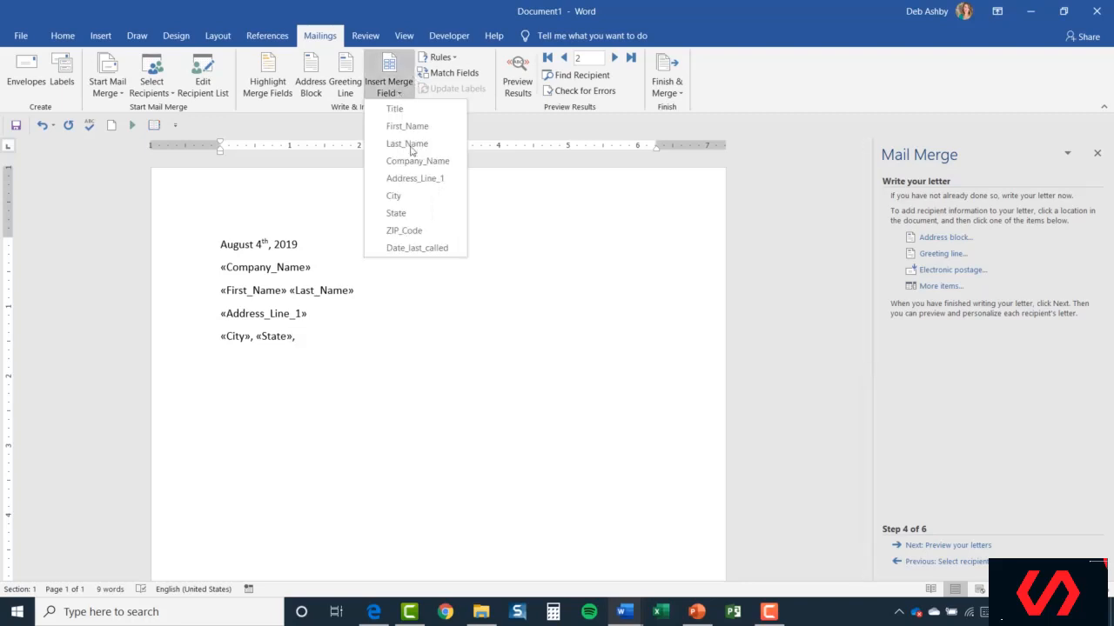
{"action": "left_click", "coordinate": [415, 232]}
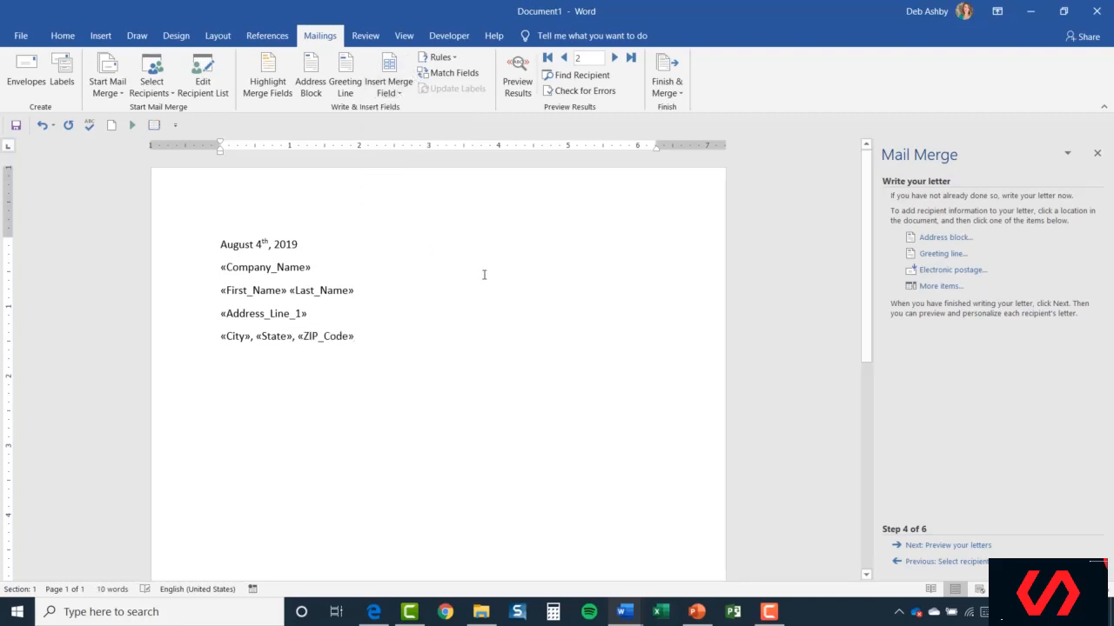
{"action": "key", "text": "Return"}
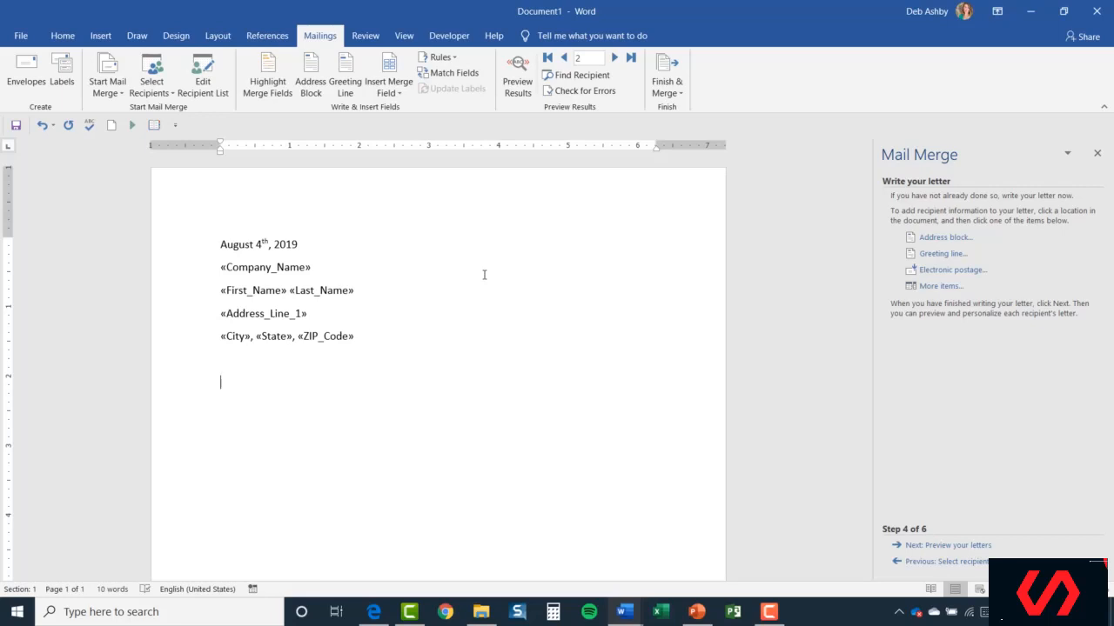
Add the greeting "Dear" followed by the Title and Last_Name merge fields and a comma, and start a new line below it.
{"action": "type", "text": "Dear"}
{"action": "left_click", "coordinate": [399, 92]}
{"action": "left_click", "coordinate": [394, 109]}
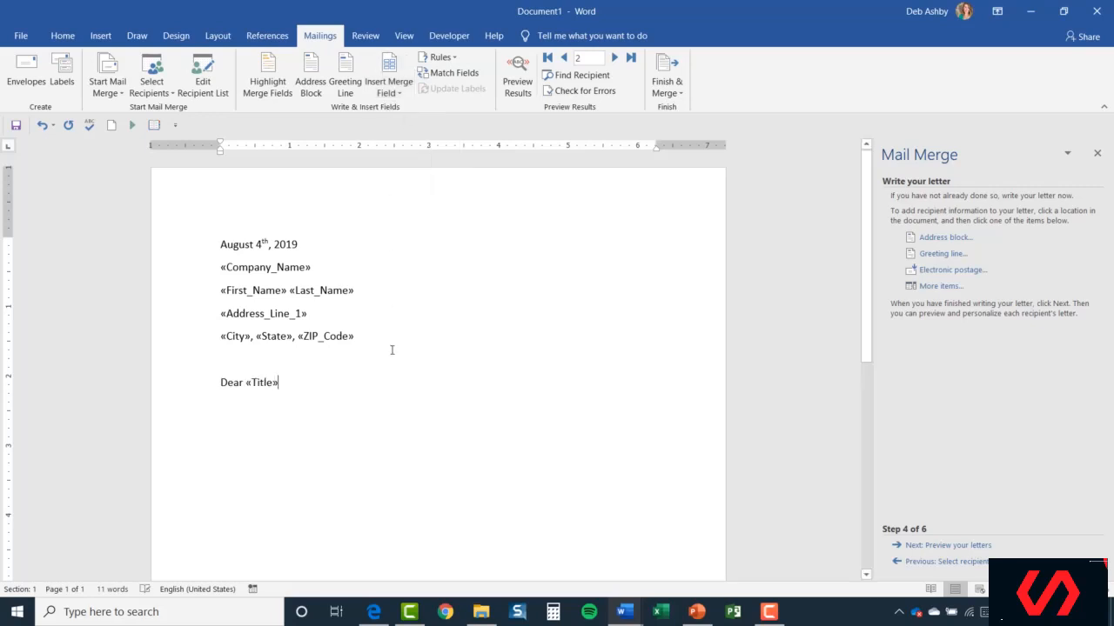
{"action": "left_click", "coordinate": [399, 91]}
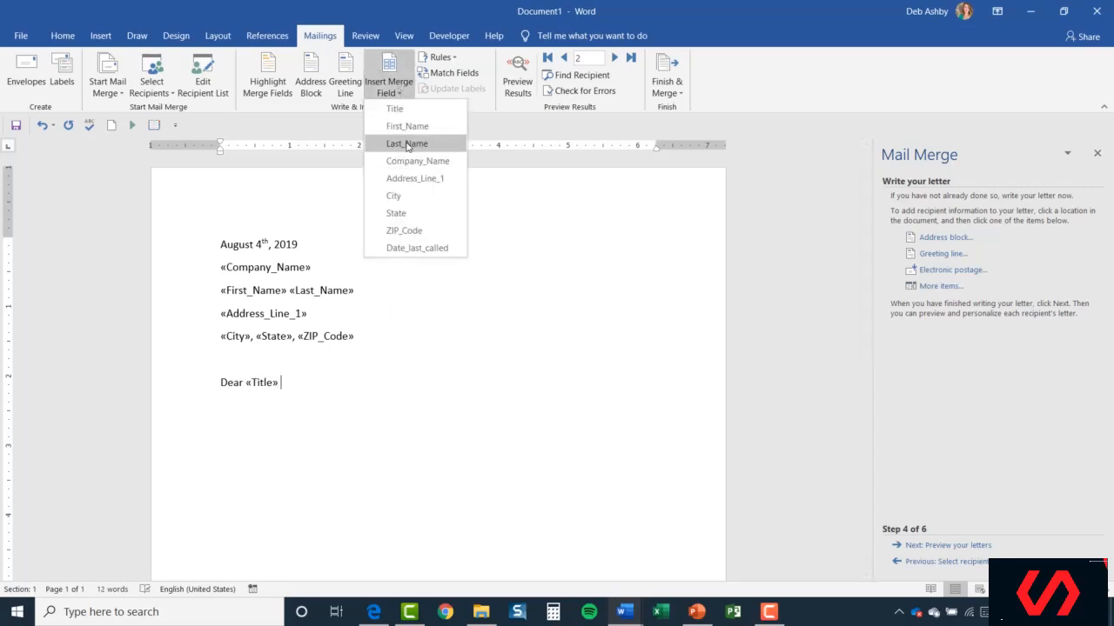
{"action": "left_click", "coordinate": [406, 144]}
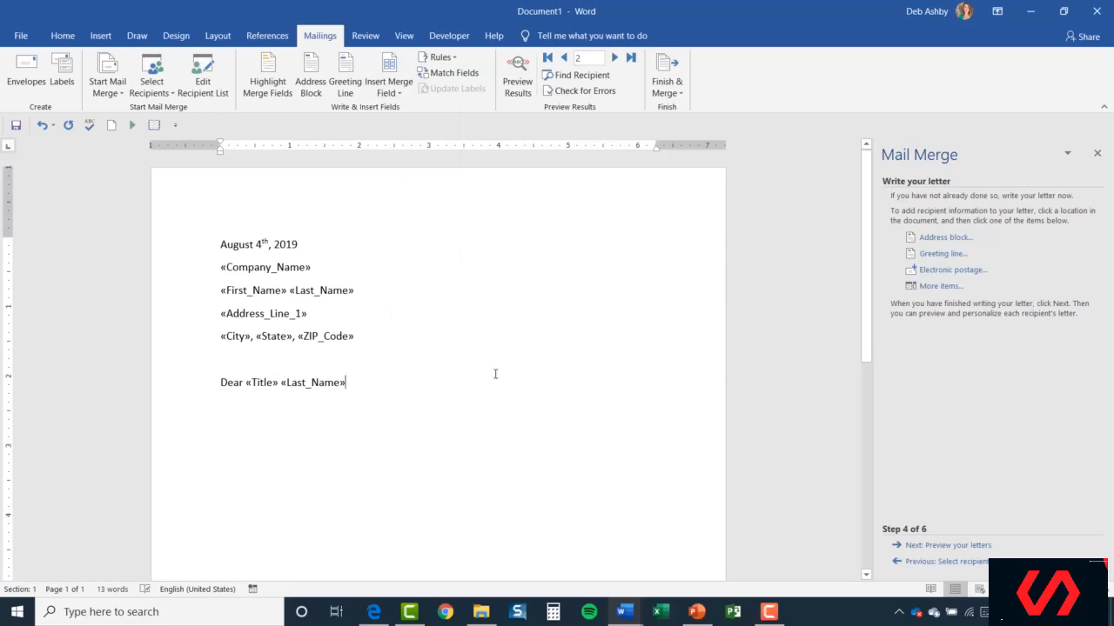
{"action": "type", "text": ","}
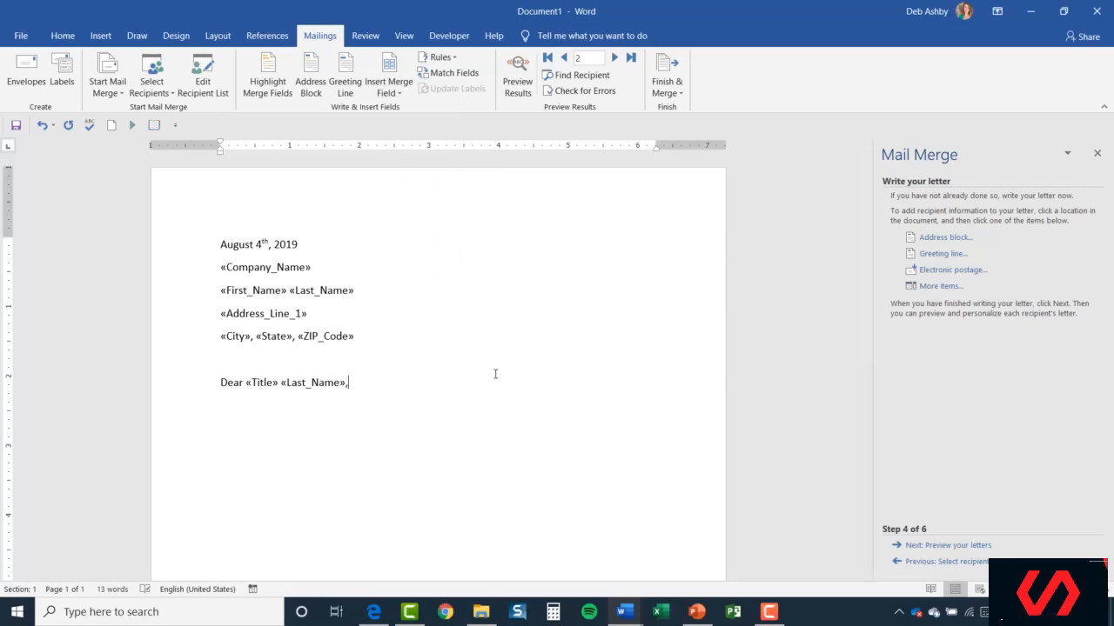
{"action": "key", "text": "Return"}
Insert the text from ListingsLetter.docx below the greeting and add a blank line above the inserted body text.
{"action": "left_click", "coordinate": [100, 35]}
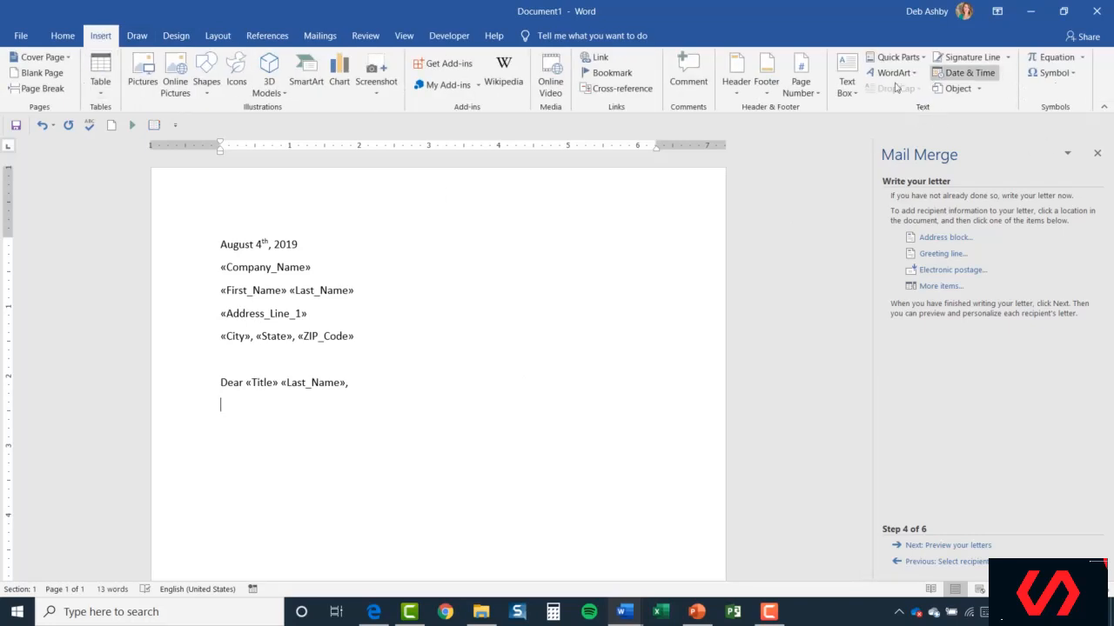
{"action": "left_click", "coordinate": [981, 88]}
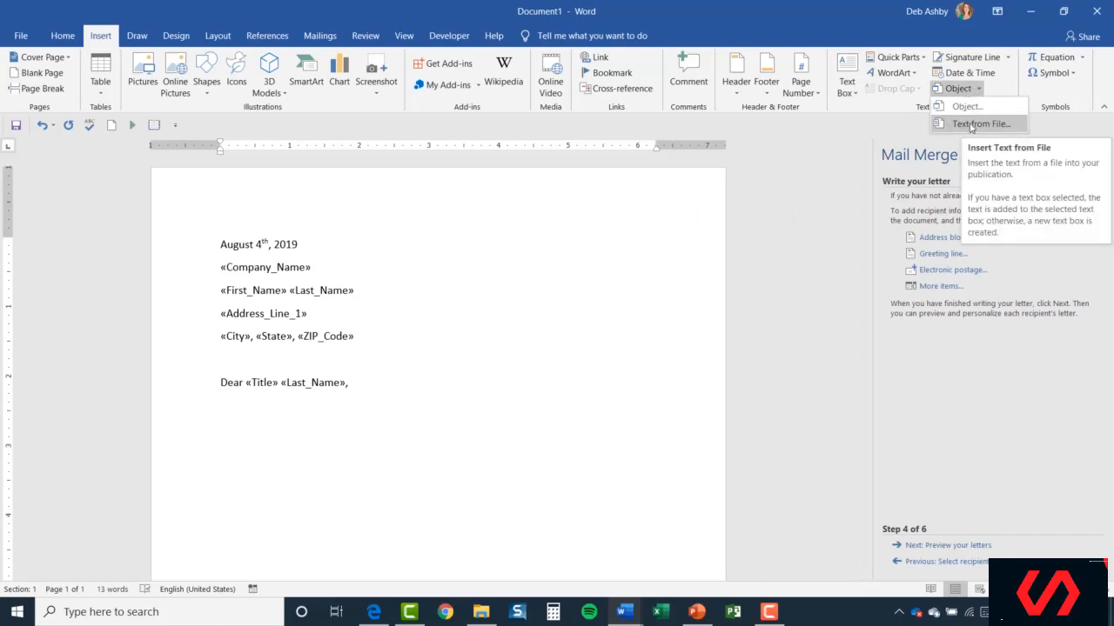
{"action": "left_click", "coordinate": [971, 124]}
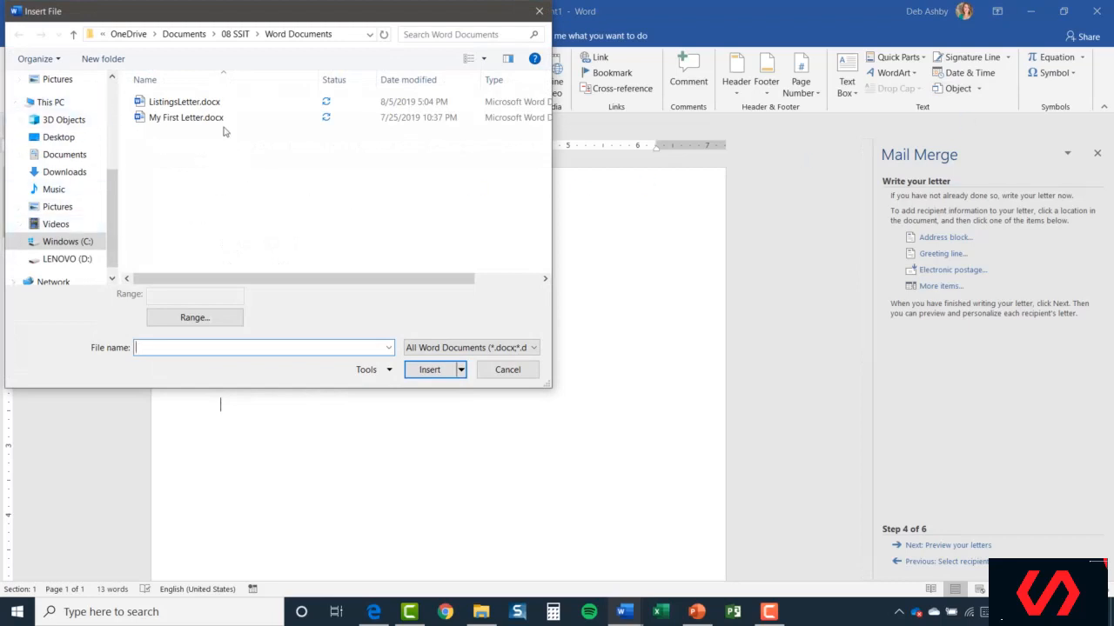
{"action": "left_click", "coordinate": [177, 105]}
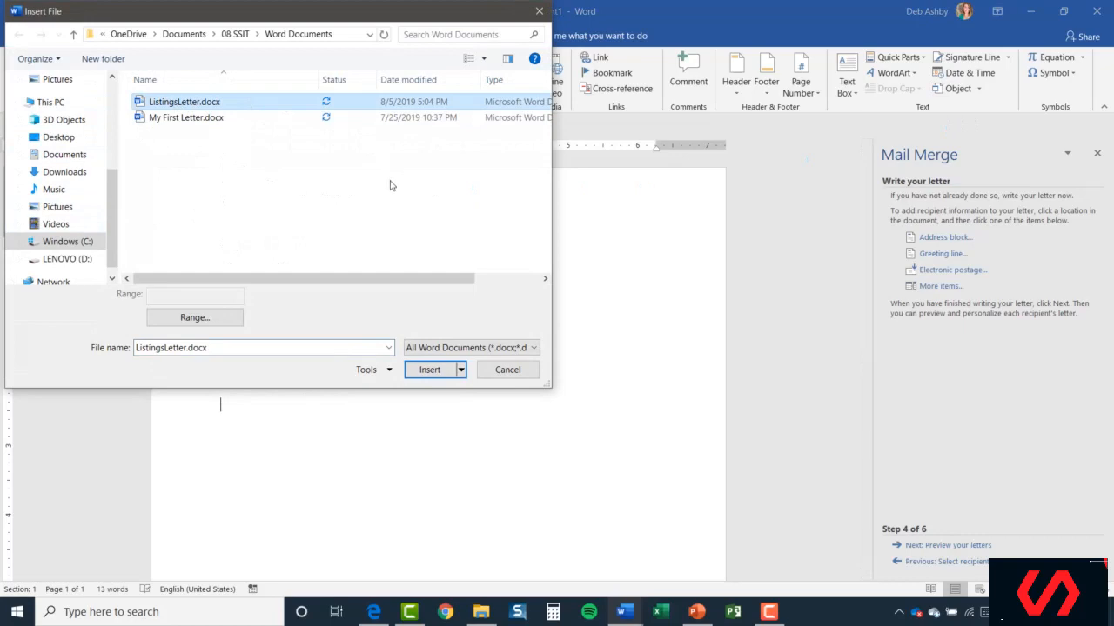
{"action": "left_click", "coordinate": [429, 370]}
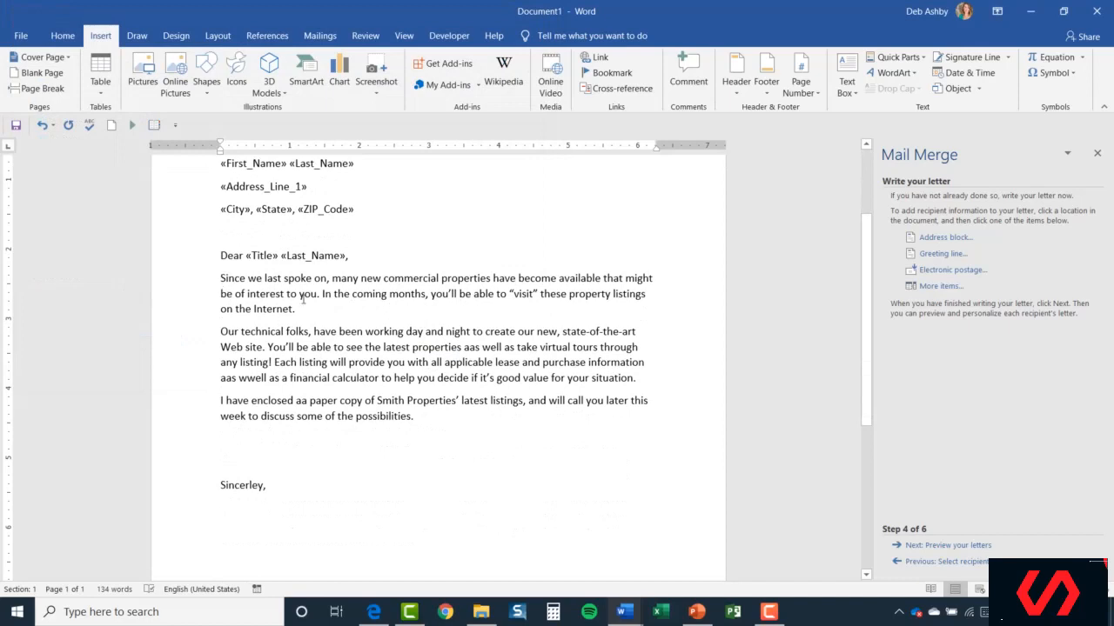
{"action": "left_click", "coordinate": [221, 278]}
{"action": "key", "text": "Return"}
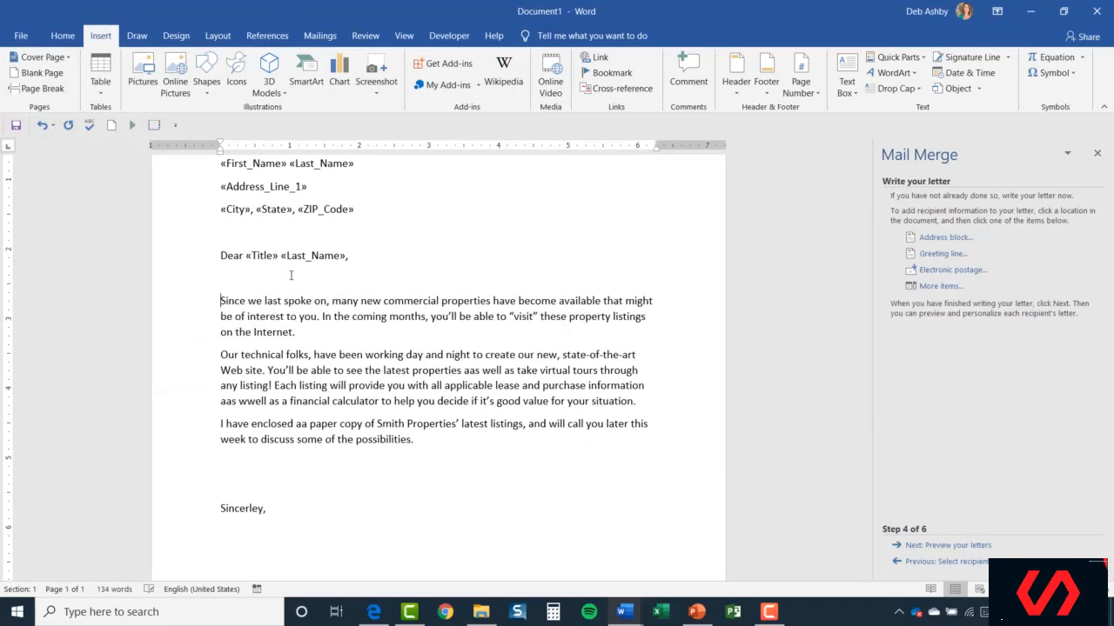
Insert the Date_last_called merge field after "Since we last spoke on," in the first body paragraph.
{"action": "left_click", "coordinate": [334, 334]}
{"action": "scroll", "coordinate": [546, 352], "scroll_direction": "up", "scroll_amount": 1}
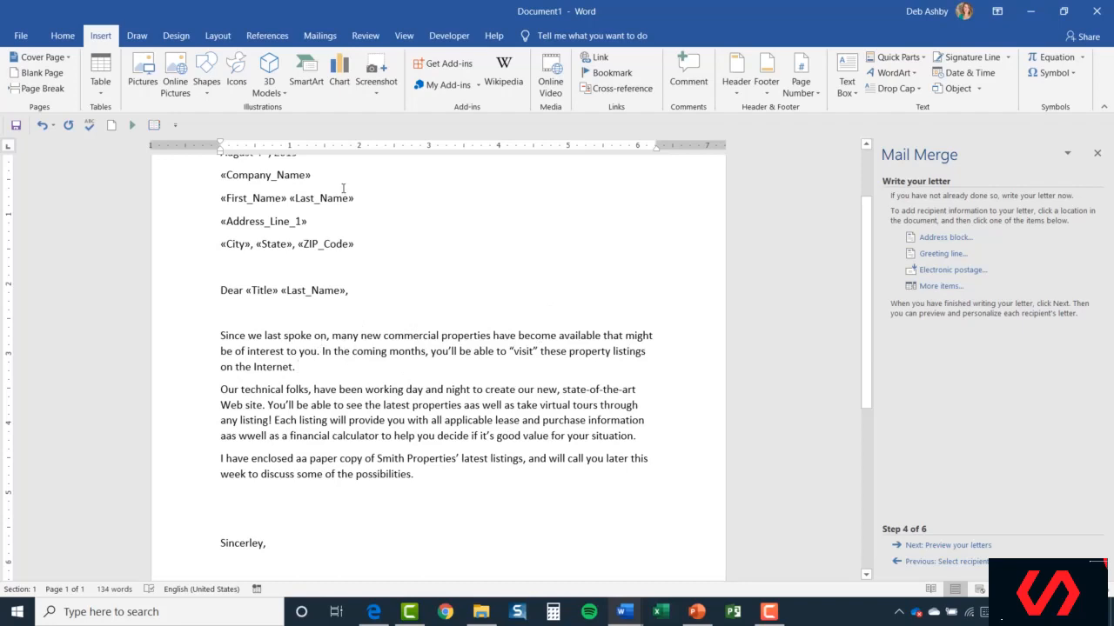
{"action": "left_click", "coordinate": [313, 37]}
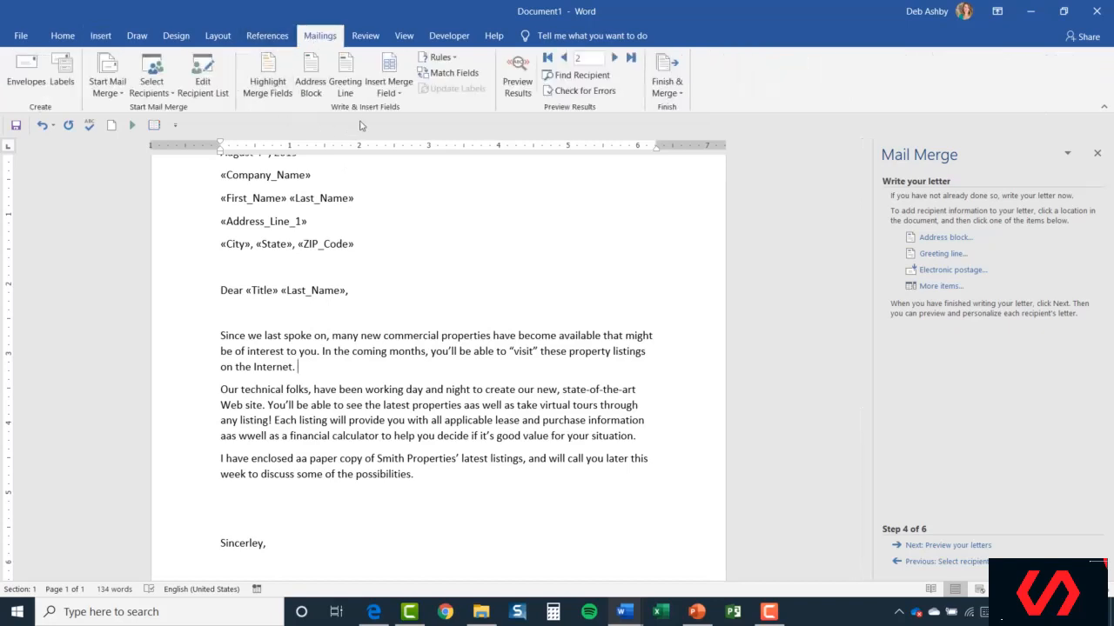
{"action": "left_click", "coordinate": [401, 92]}
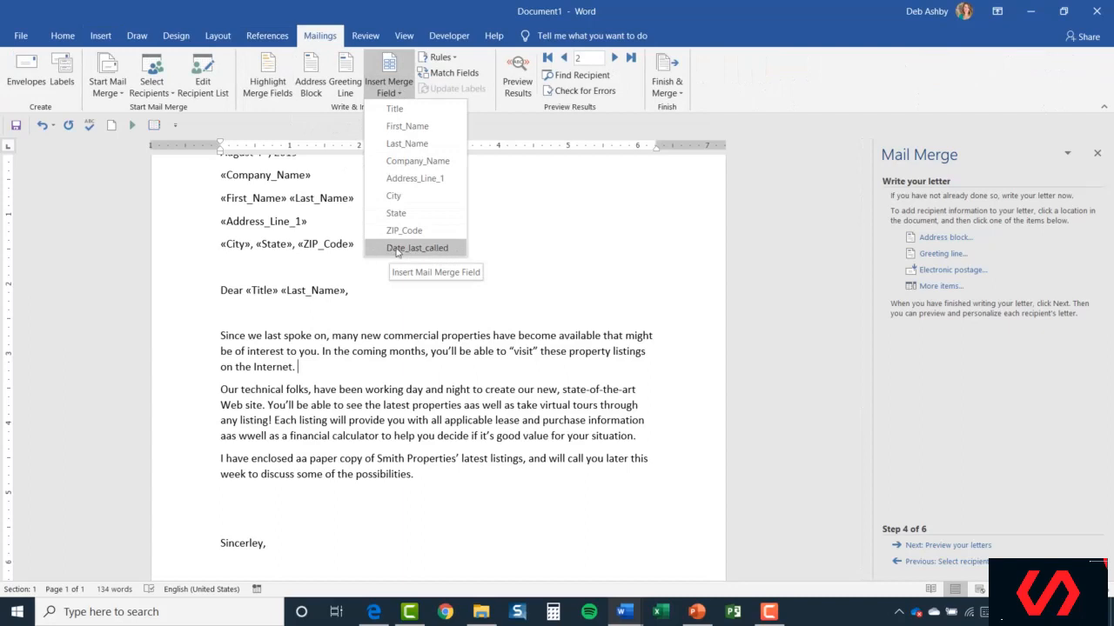
{"action": "left_click", "coordinate": [375, 345]}
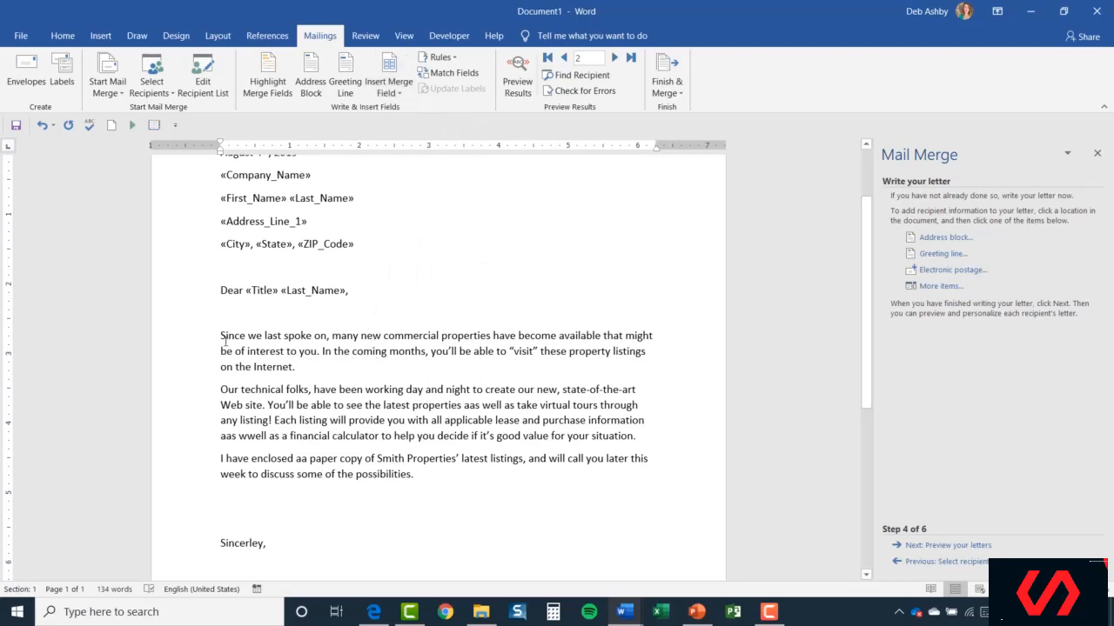
{"action": "left_click", "coordinate": [332, 336]}
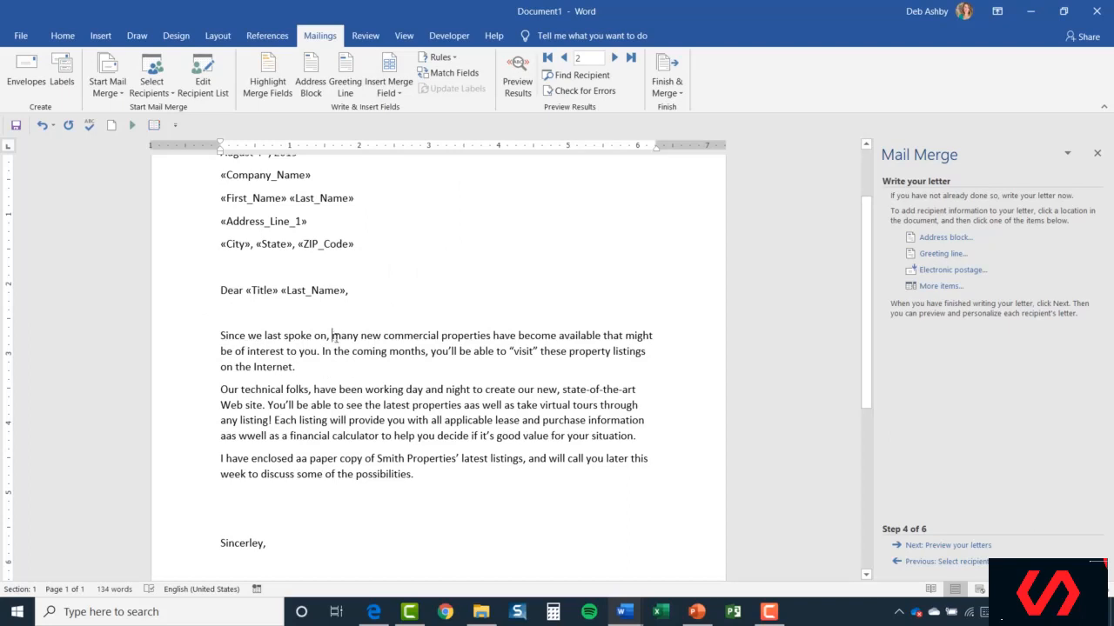
{"action": "left_click", "coordinate": [400, 92]}
{"action": "left_click", "coordinate": [424, 248]}
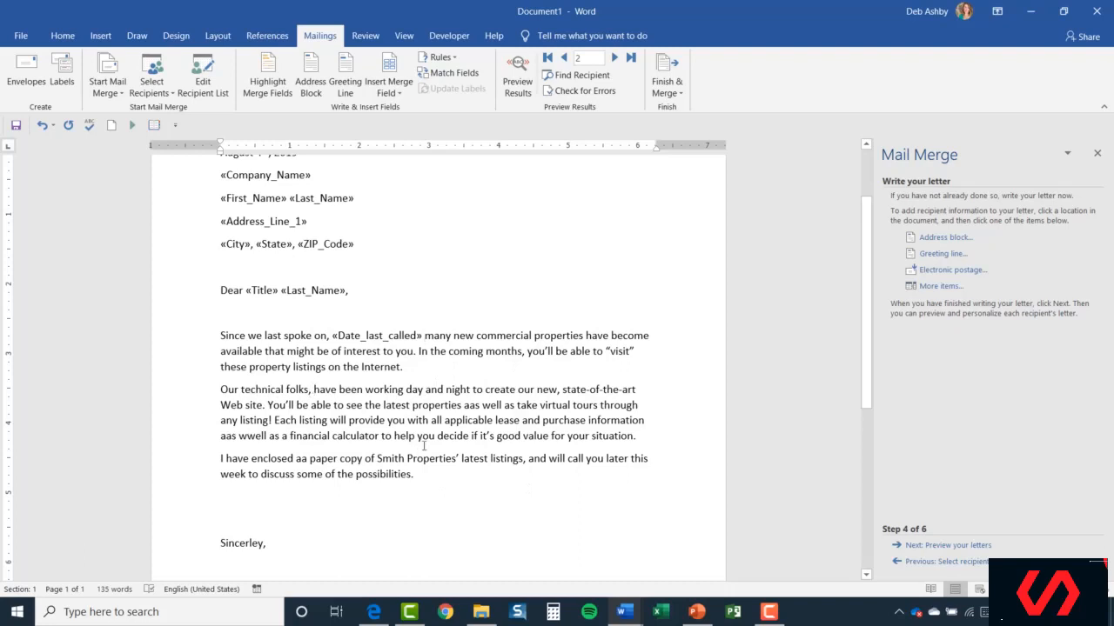
Insert the First_Name merge field after "Our technical folks," in the second body paragraph.
{"action": "left_click", "coordinate": [396, 91]}
{"action": "left_click", "coordinate": [406, 127]}
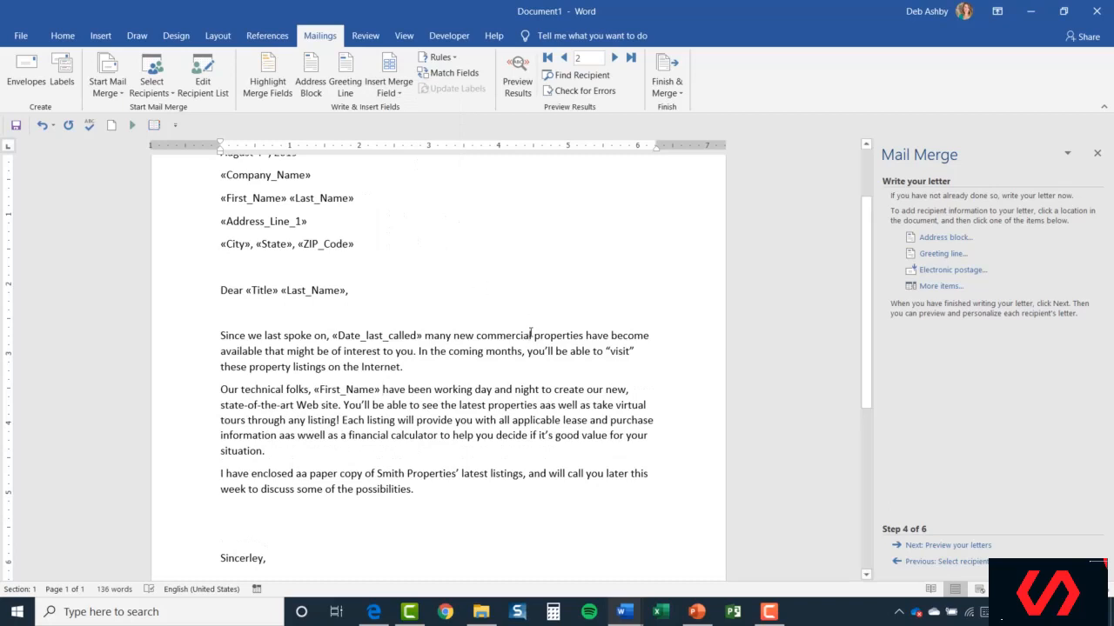
{"action": "left_click", "coordinate": [531, 335]}
Advance the wizard to the letter preview and look through the merged letters, ending on recipient 2.
{"action": "scroll", "coordinate": [531, 333], "scroll_direction": "up", "scroll_amount": 2}
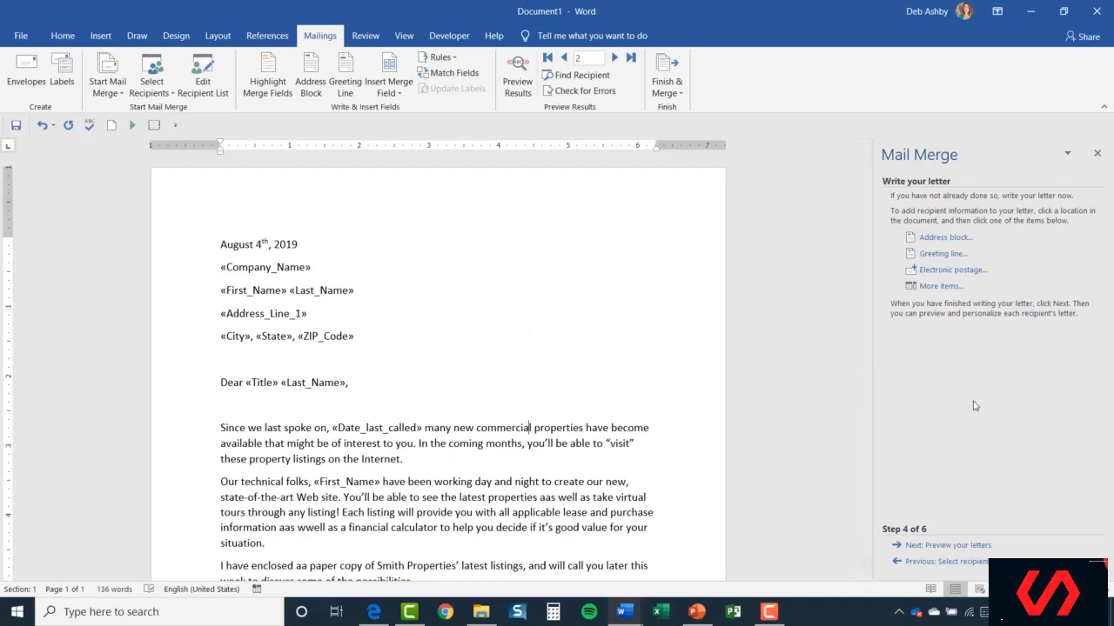
{"action": "left_click", "coordinate": [959, 545]}
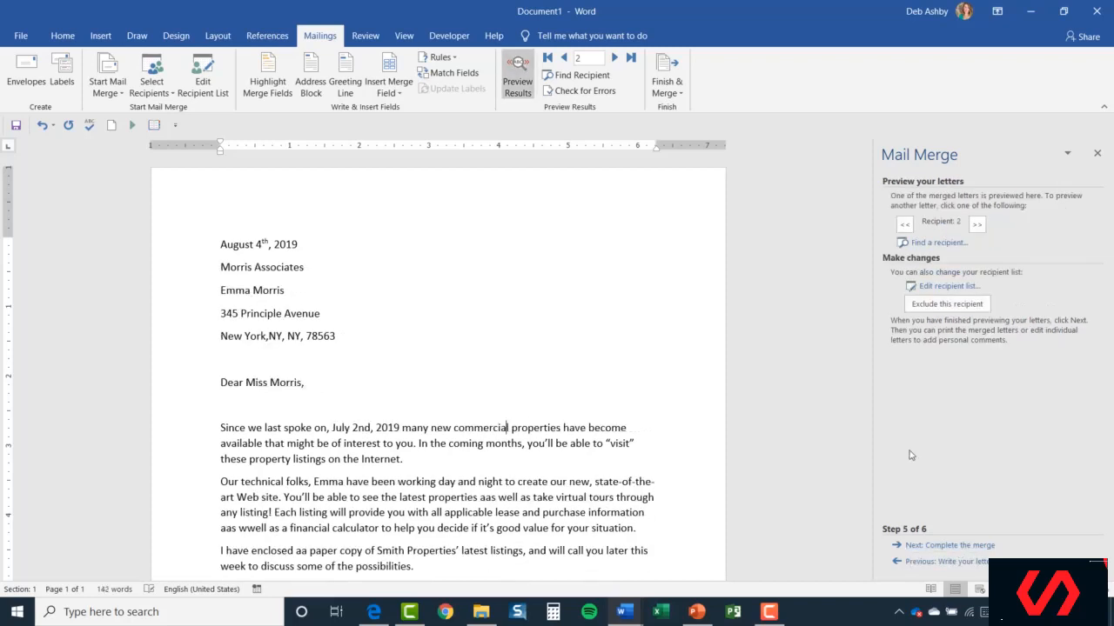
{"action": "left_click", "coordinate": [977, 225]}
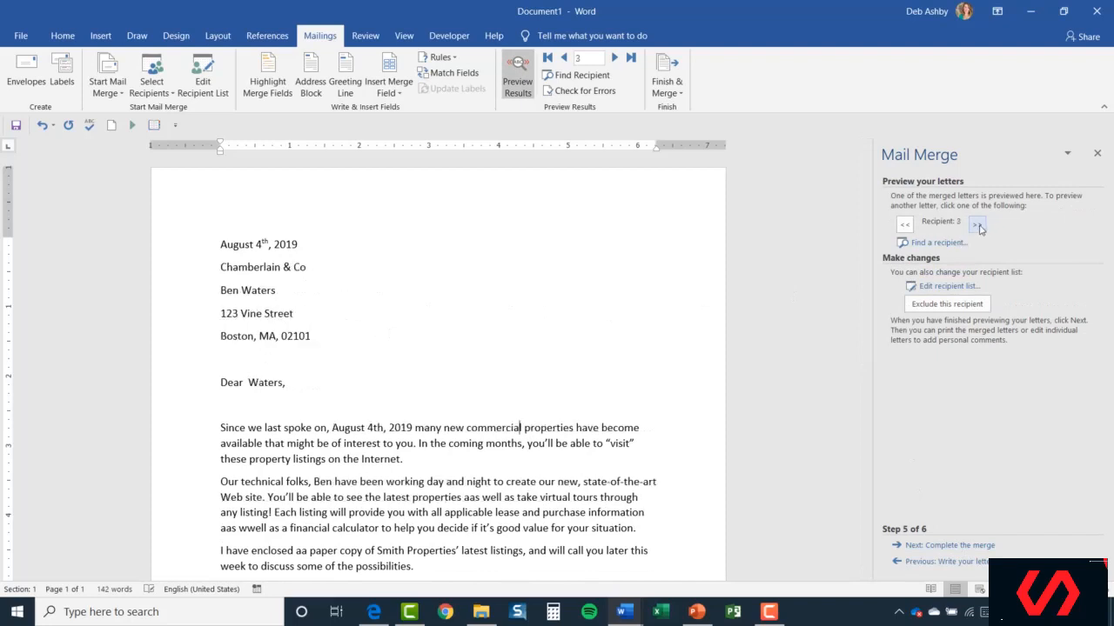
{"action": "left_click", "coordinate": [904, 225]}
{"action": "left_click", "coordinate": [904, 225]}
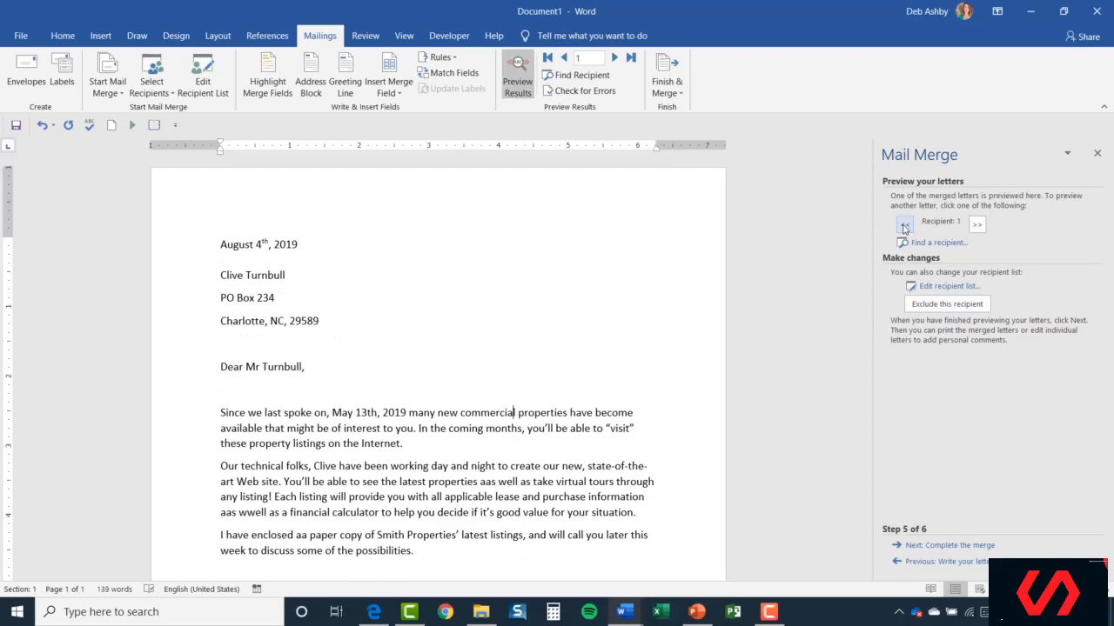
{"action": "left_click", "coordinate": [978, 225]}
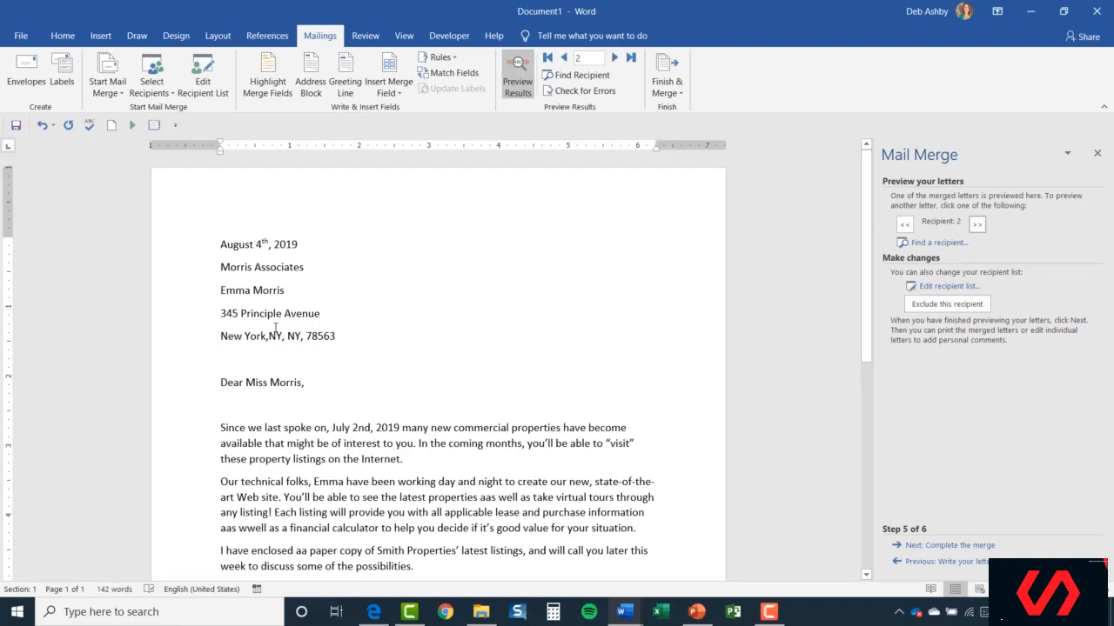
Edit the MyData.mdb data source and remove the extra ",NY" from the second recipient's City entry.
{"action": "left_click", "coordinate": [204, 79]}
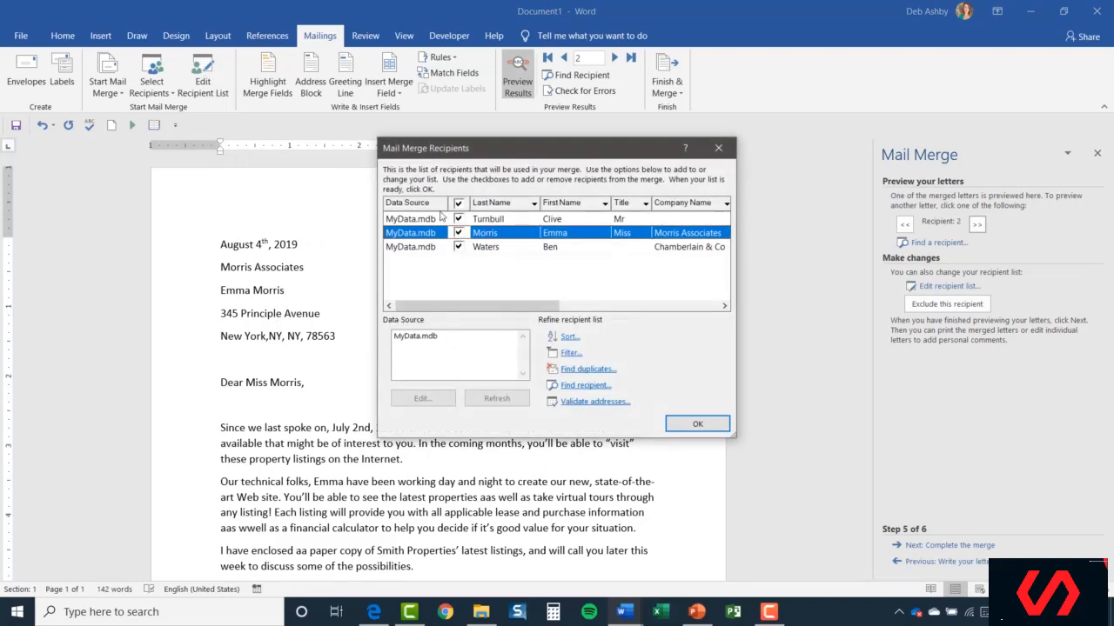
{"action": "left_click", "coordinate": [415, 339]}
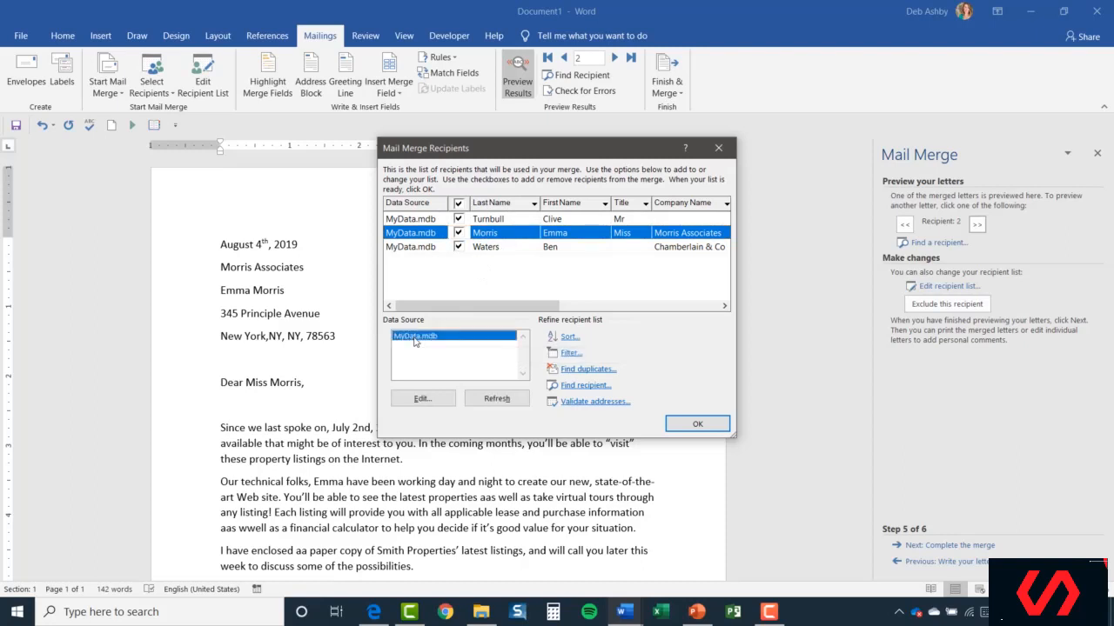
{"action": "left_click", "coordinate": [422, 398]}
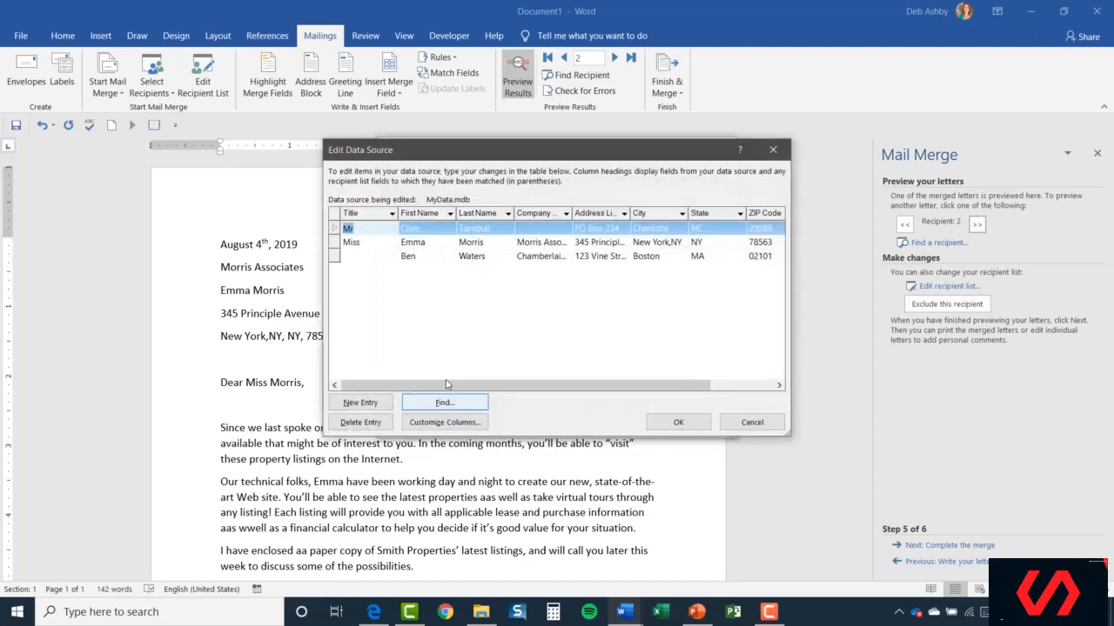
{"action": "left_click_drag", "start_coordinate": [445, 387], "coordinate": [492, 387]}
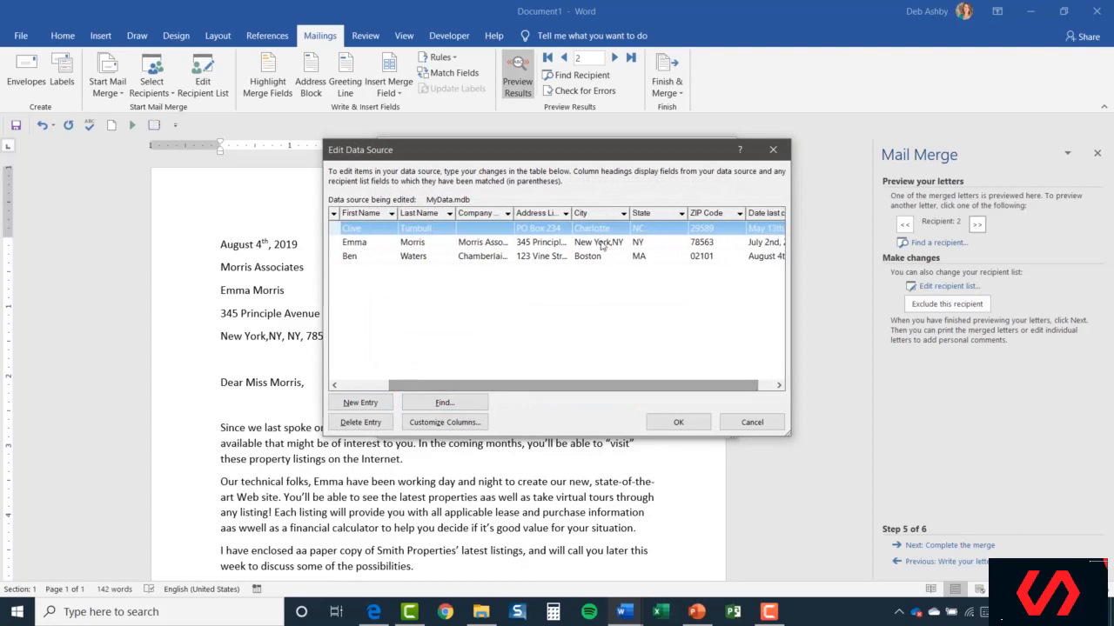
{"action": "left_click", "coordinate": [602, 242]}
{"action": "left_click", "coordinate": [619, 245]}
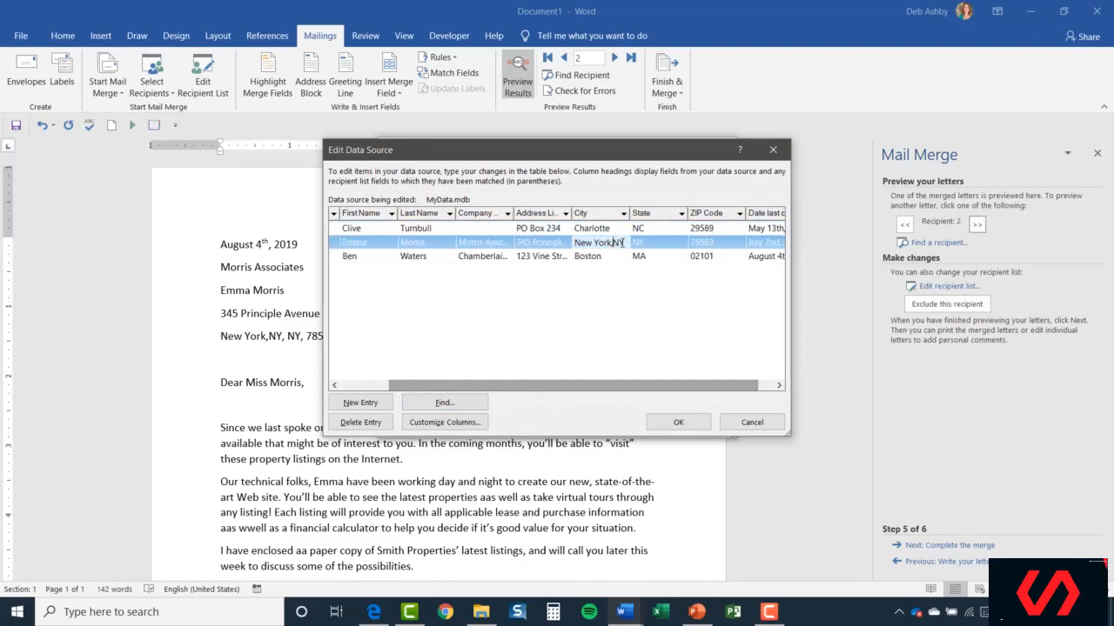
{"action": "key", "text": "Delete"}
{"action": "key", "text": "Delete"}
{"action": "left_click", "coordinate": [544, 312]}
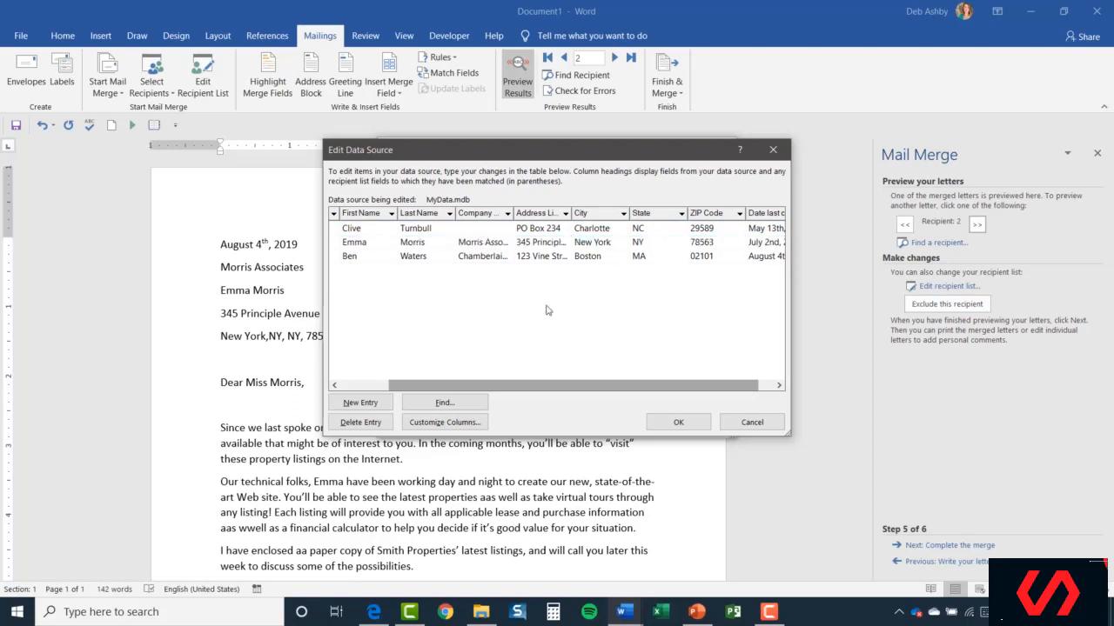
Save the recipient list changes to MyData.mdb and return to the letter preview.
{"action": "left_click", "coordinate": [676, 423]}
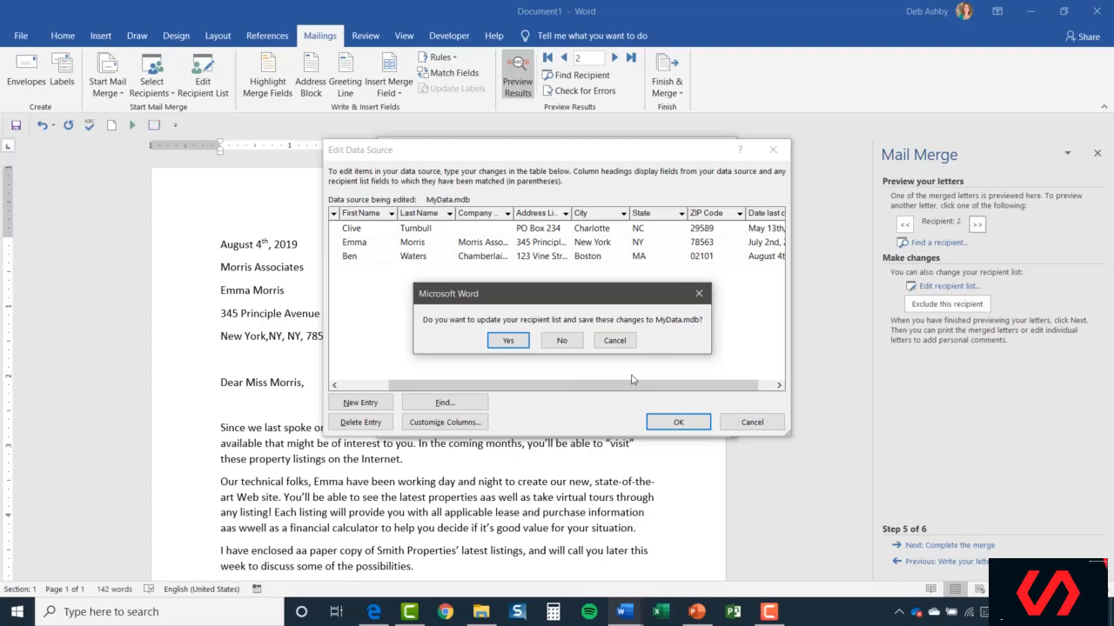
{"action": "left_click", "coordinate": [510, 342]}
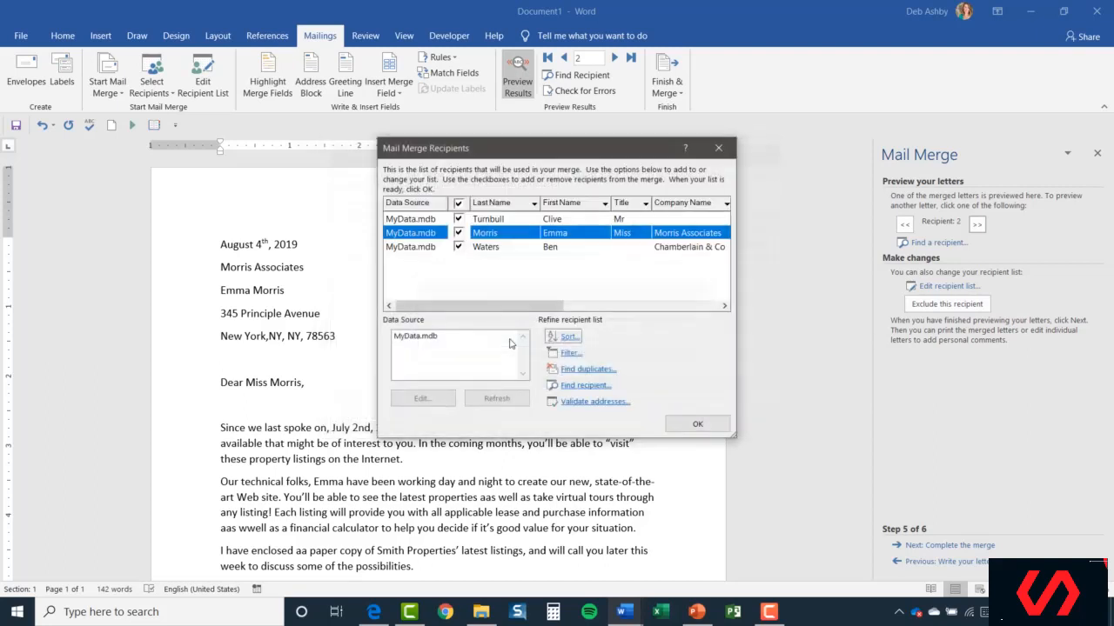
{"action": "left_click", "coordinate": [696, 424]}
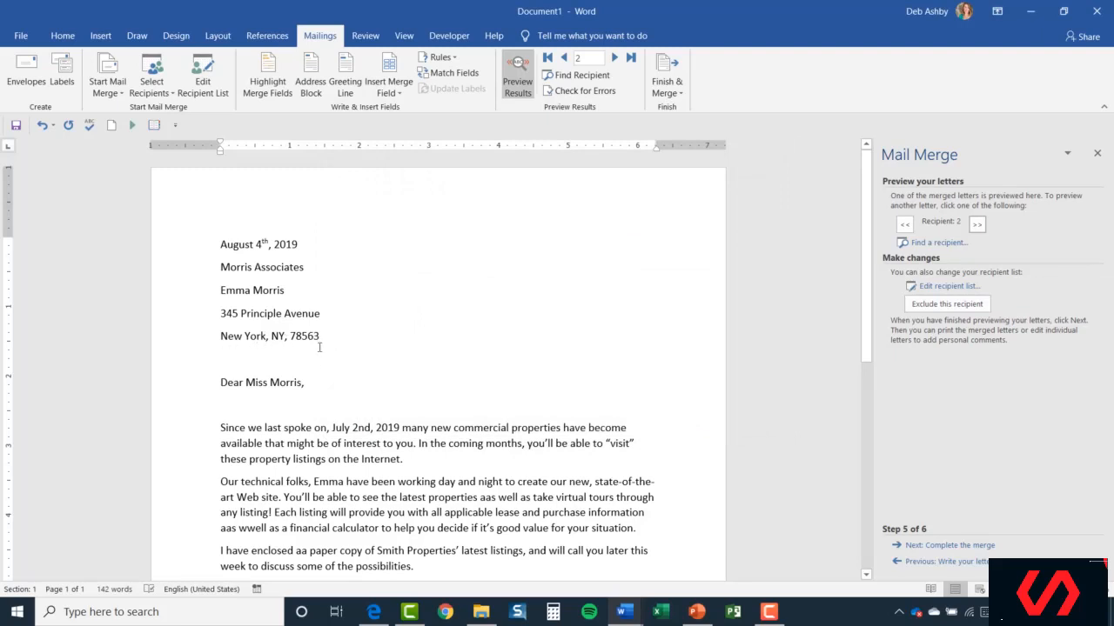
Correct "aa paper copy" to "a paper copy" in the last body paragraph and preview the letter for recipient 1.
{"action": "scroll", "coordinate": [468, 359], "scroll_direction": "down", "scroll_amount": 3}
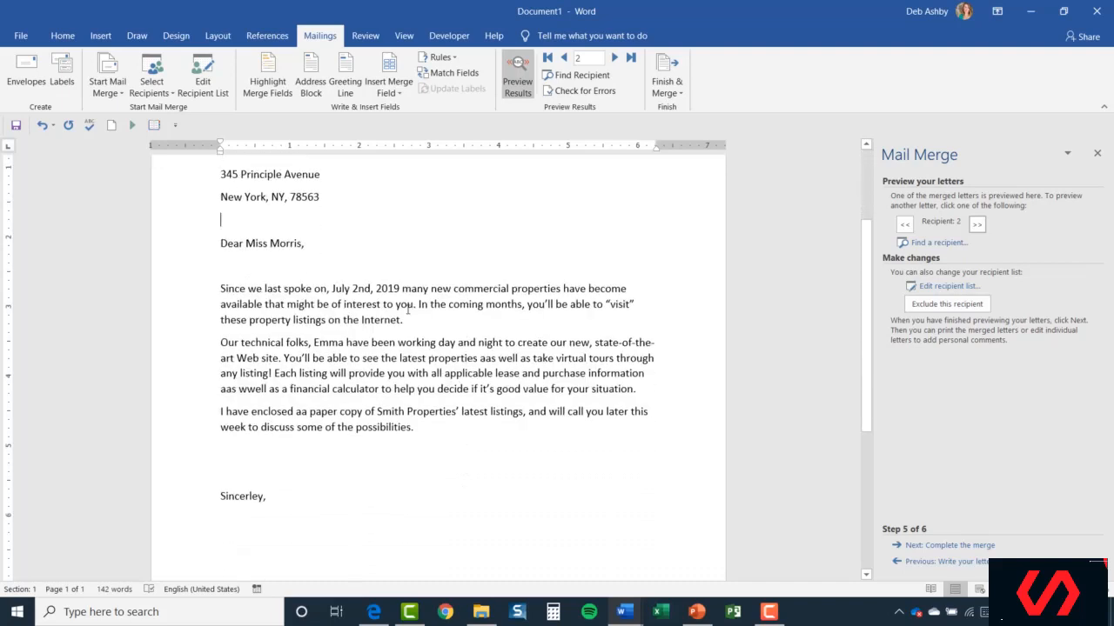
{"action": "scroll", "coordinate": [426, 363], "scroll_direction": "down", "scroll_amount": 1}
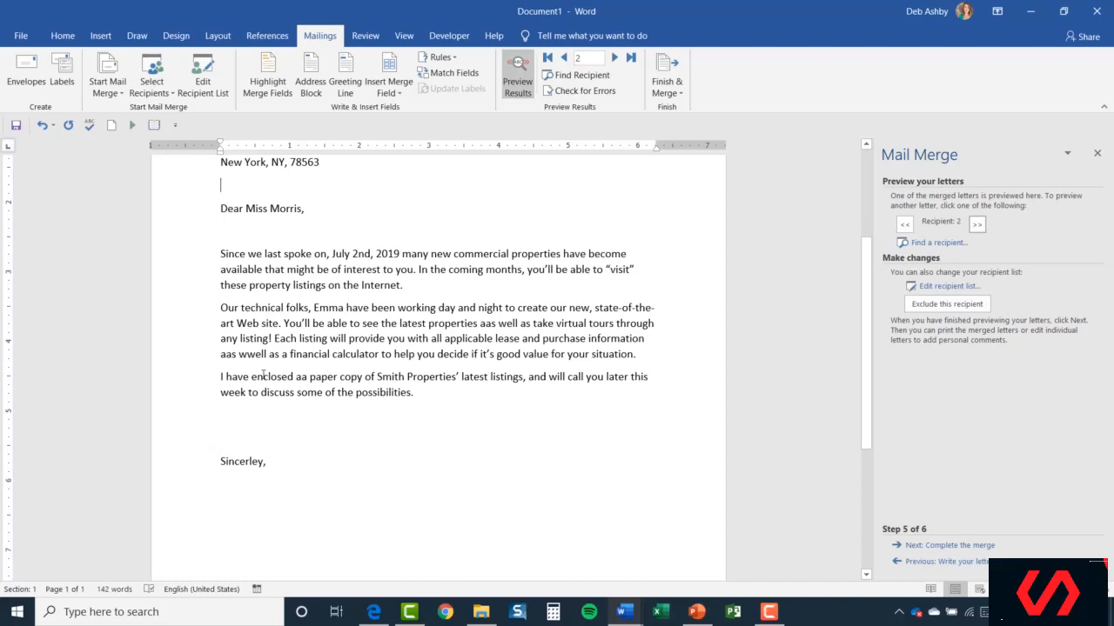
{"action": "left_click", "coordinate": [300, 379]}
{"action": "key", "text": "BackSpace"}
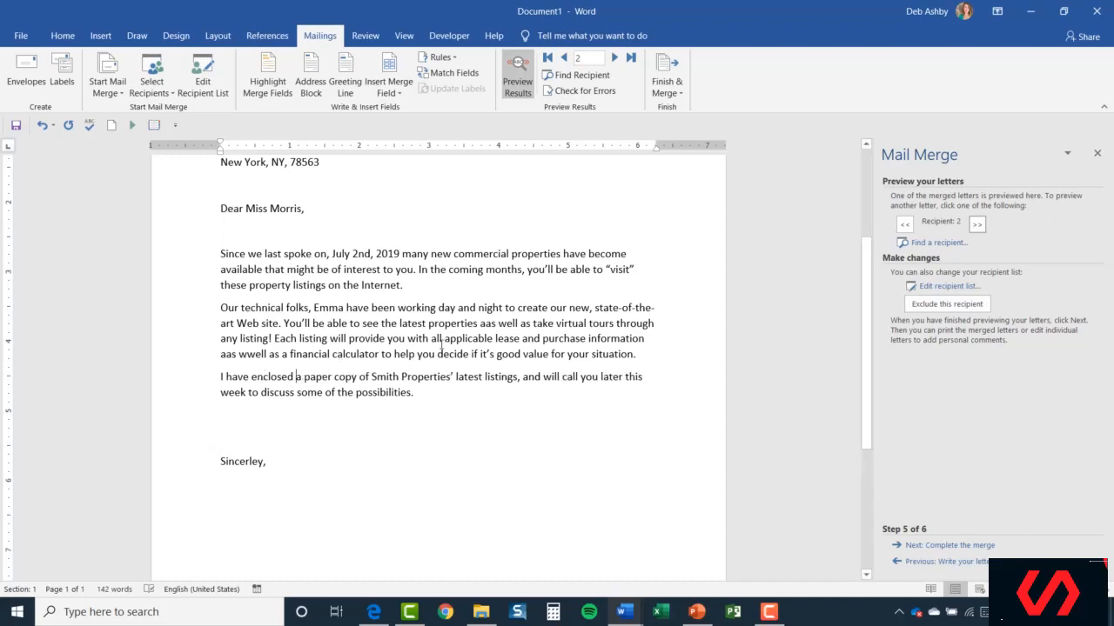
{"action": "left_click", "coordinate": [904, 224]}
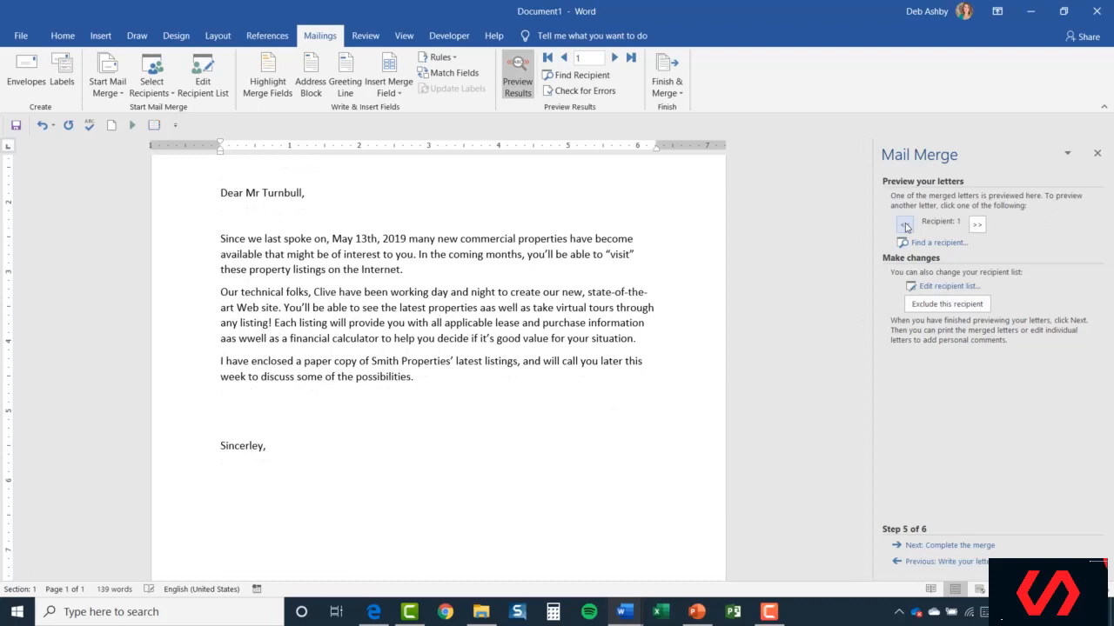
Advance the wizard to completing the merge and merge all records into a new document of individual letters.
{"action": "scroll", "coordinate": [375, 280], "scroll_direction": "up", "scroll_amount": 3}
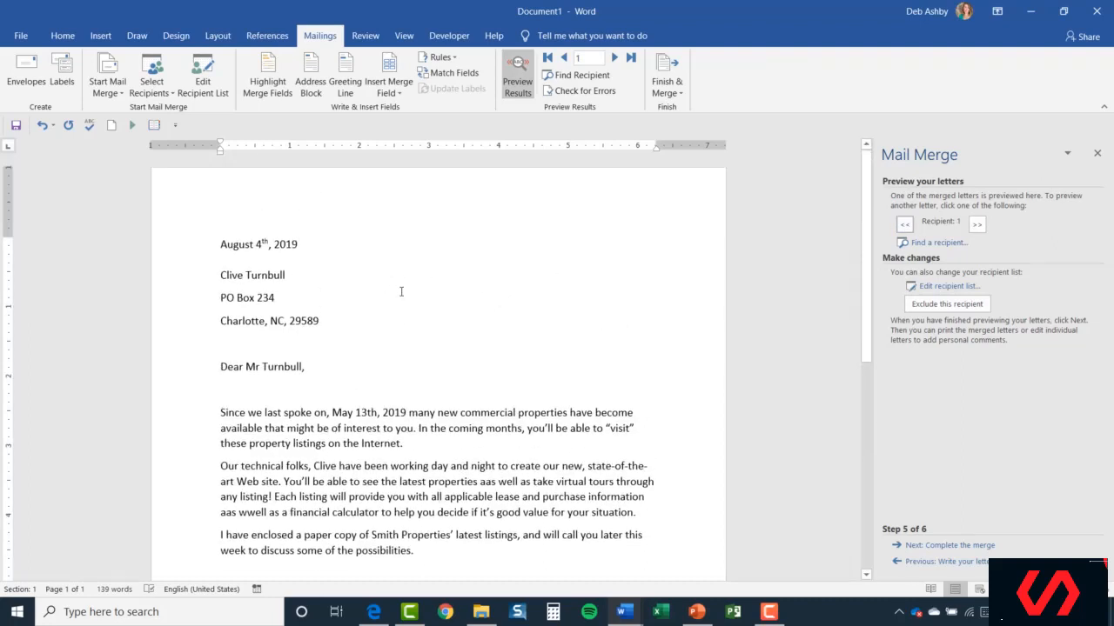
{"action": "left_click", "coordinate": [963, 545]}
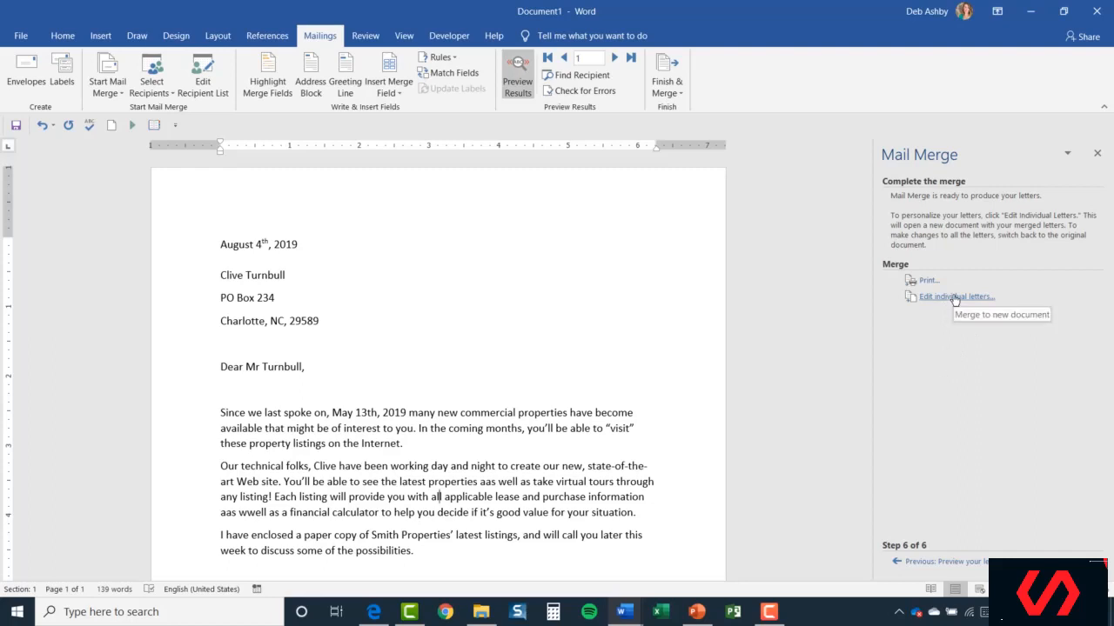
{"action": "left_click", "coordinate": [955, 296]}
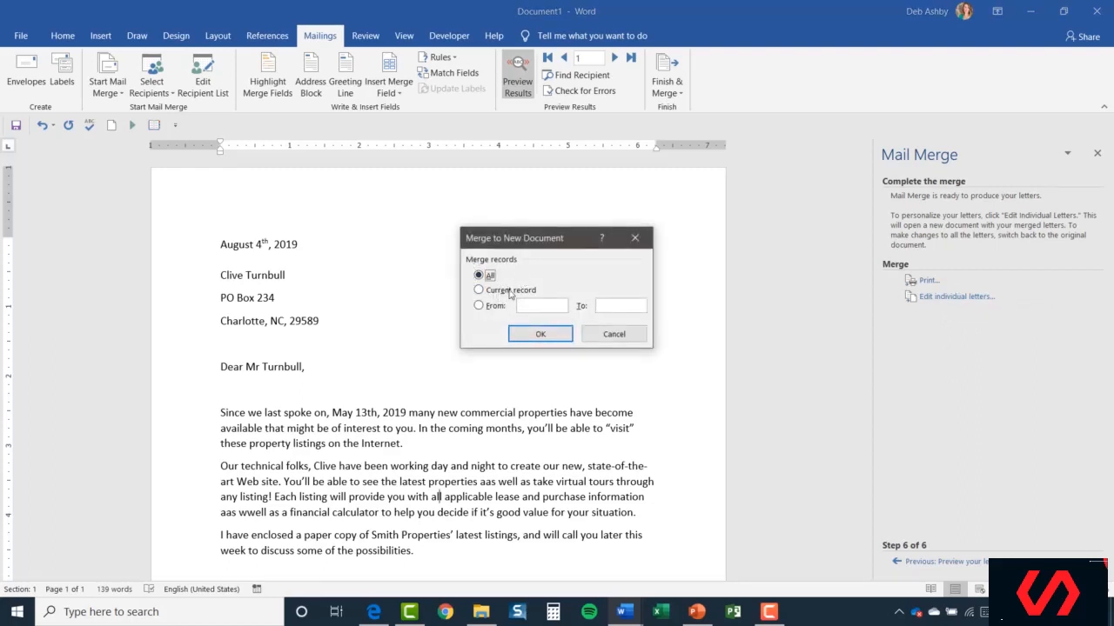
{"action": "left_click", "coordinate": [554, 336]}
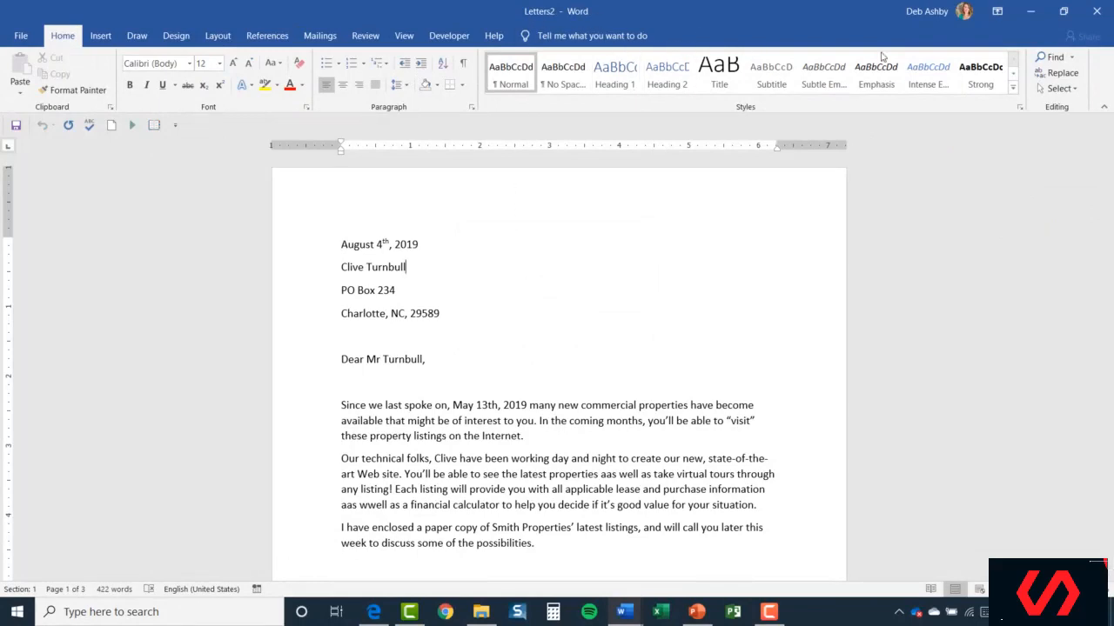
Compare the merged letters with the main document in a smaller, movable window, ending with the merged letters at full size.
{"action": "left_click", "coordinate": [1066, 10]}
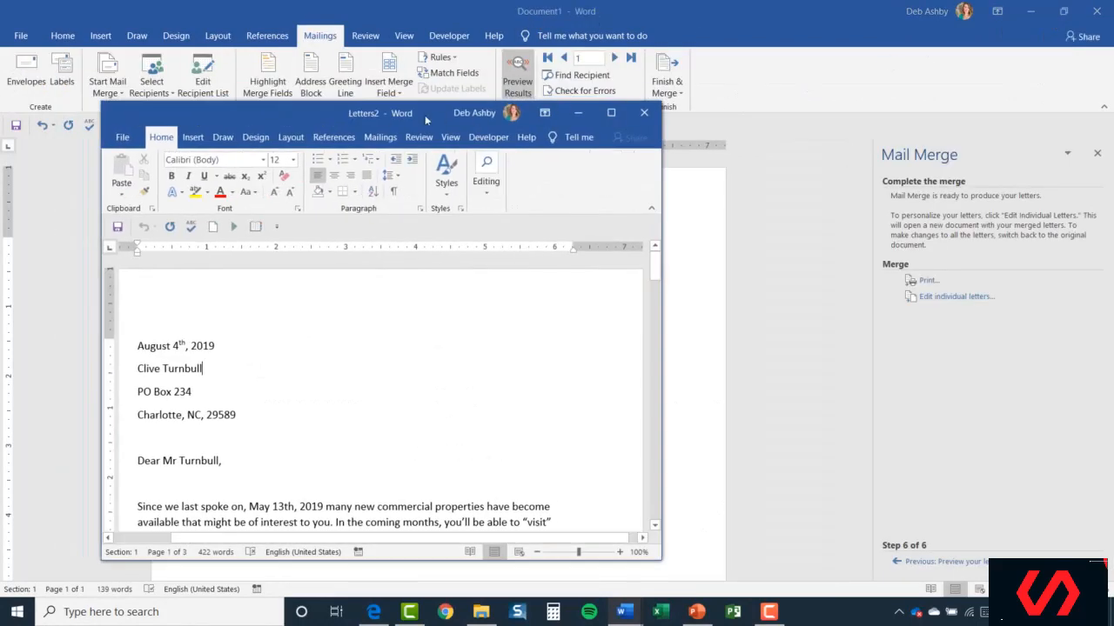
{"action": "left_click_drag", "start_coordinate": [247, 110], "coordinate": [713, 123]}
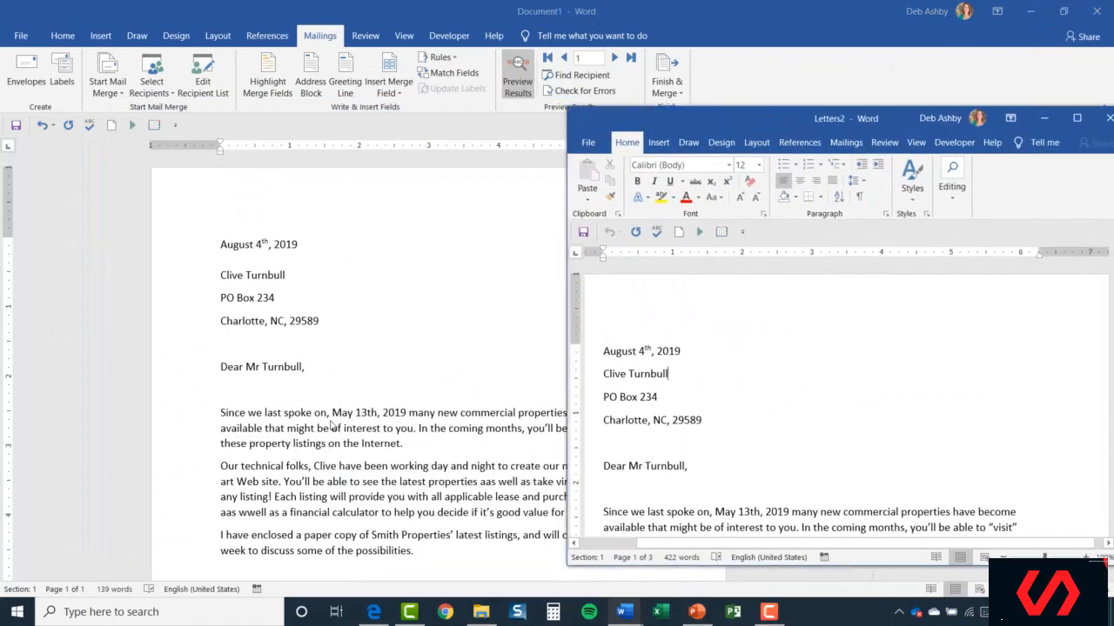
{"action": "left_click_drag", "start_coordinate": [812, 118], "coordinate": [580, 104]}
{"action": "left_click", "coordinate": [846, 102]}
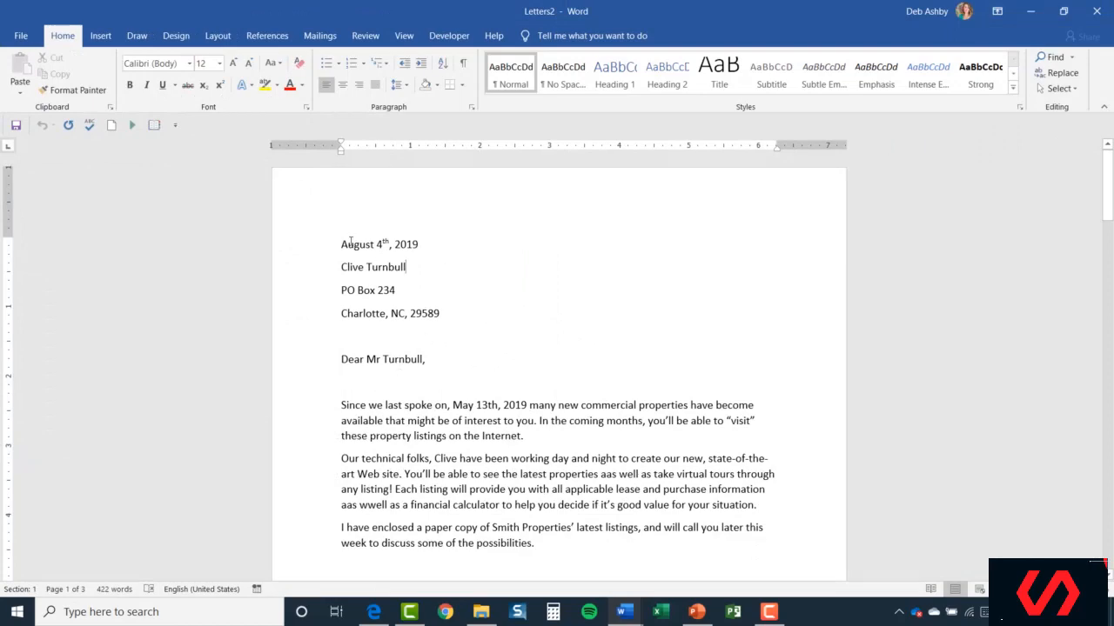
Look through the individual merged letters, checking each recipient's address, greeting and body text.
{"action": "scroll", "coordinate": [571, 335], "scroll_direction": "down", "scroll_amount": 10}
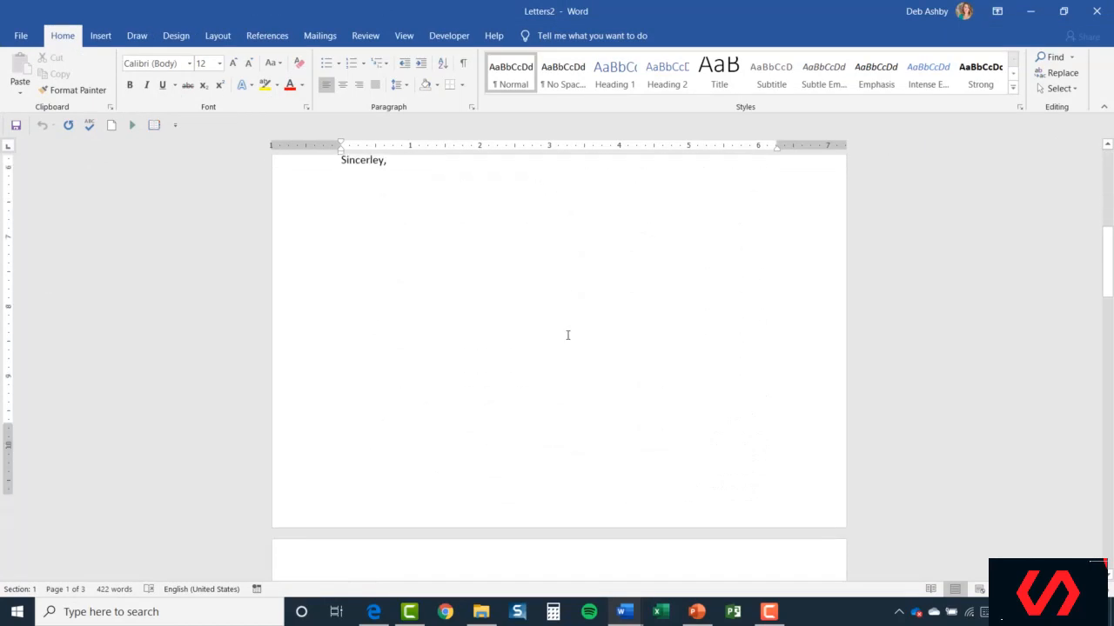
{"action": "scroll", "coordinate": [567, 335], "scroll_direction": "down", "scroll_amount": 2}
{"action": "scroll", "coordinate": [564, 334], "scroll_direction": "down", "scroll_amount": 6}
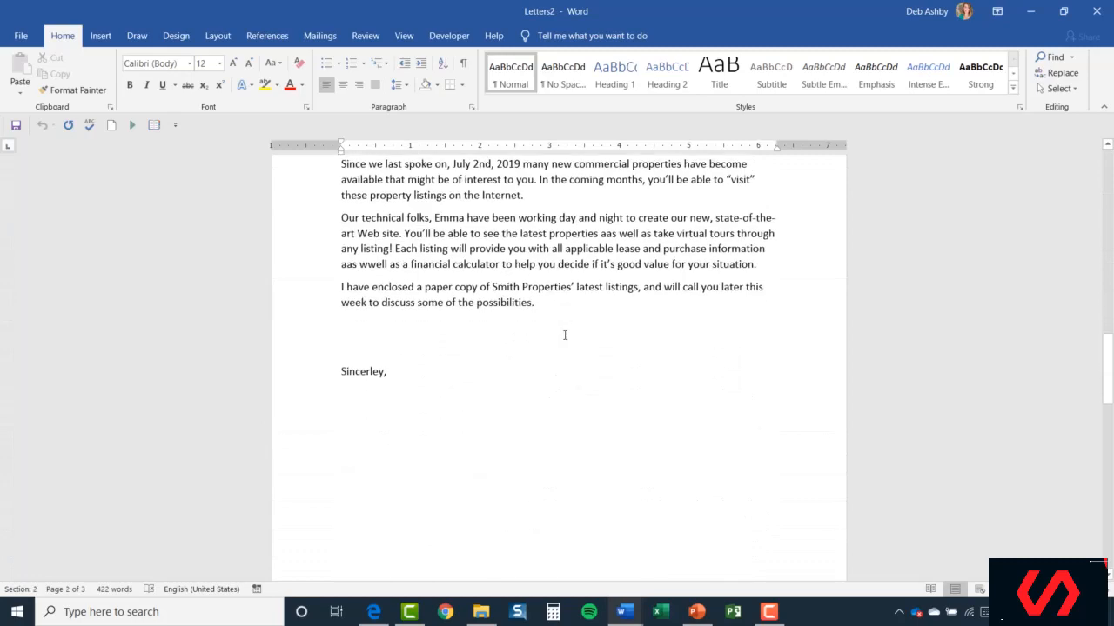
{"action": "scroll", "coordinate": [562, 335], "scroll_direction": "down", "scroll_amount": 4}
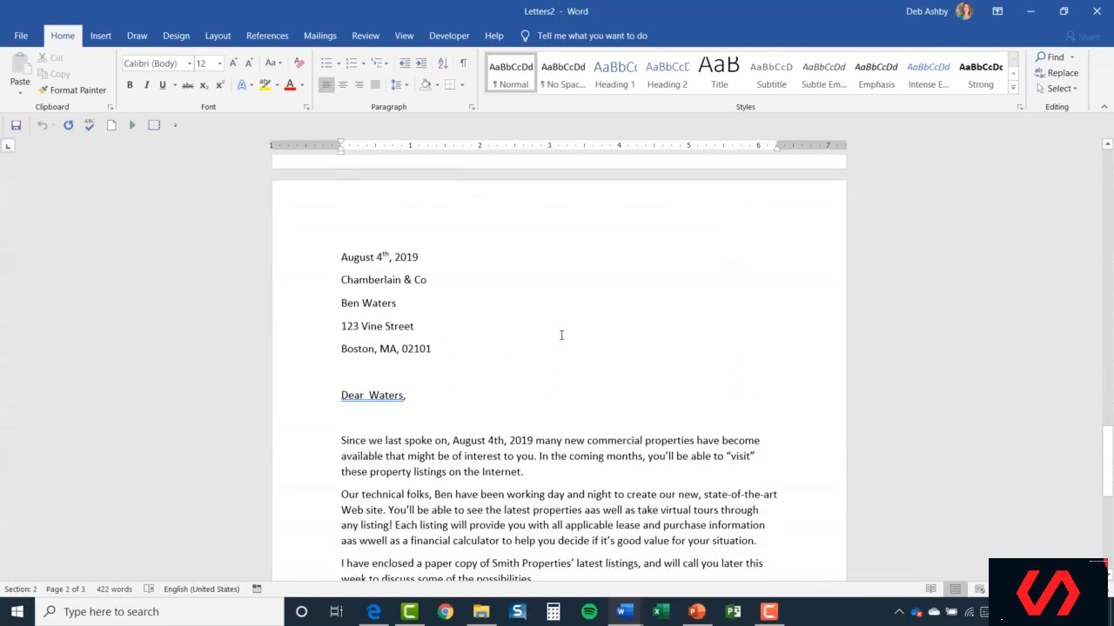
{"action": "scroll", "coordinate": [561, 335], "scroll_direction": "down", "scroll_amount": 6}
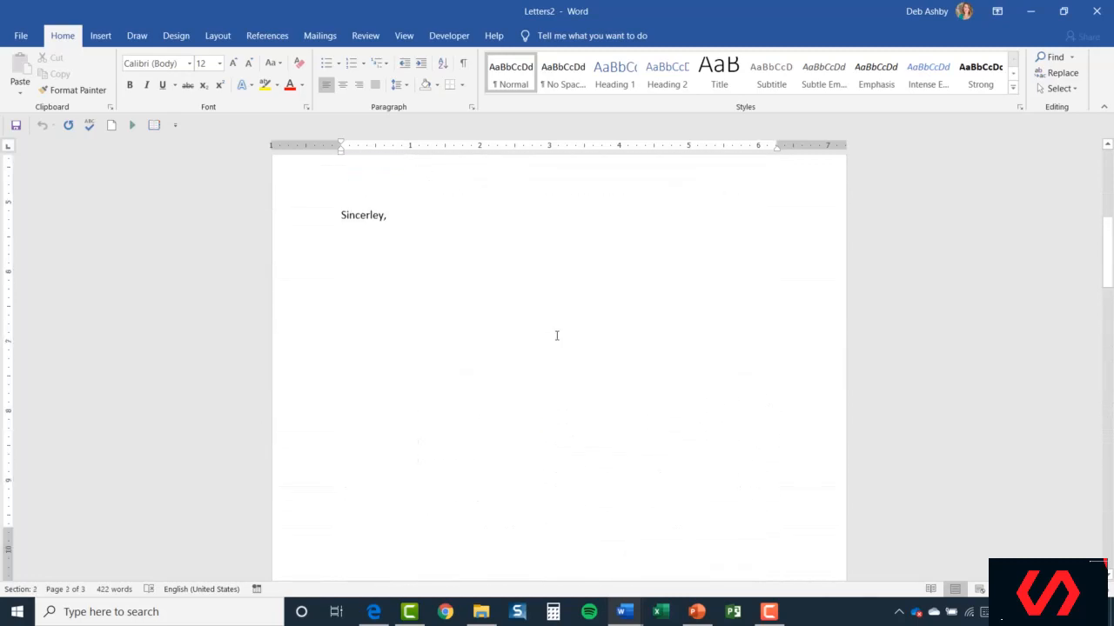
{"action": "scroll", "coordinate": [557, 336], "scroll_direction": "up", "scroll_amount": 6}
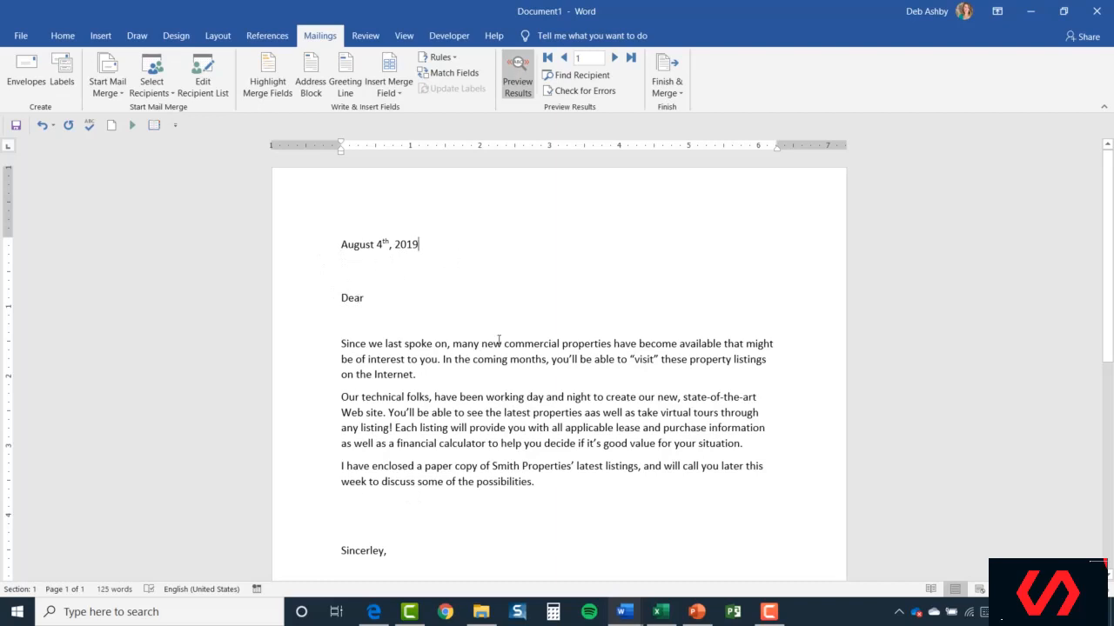
Undo the last edit under the date and run the mail merge wizard for letters with the current document, up to selecting recipients.
{"action": "key", "text": "ctrl+z"}
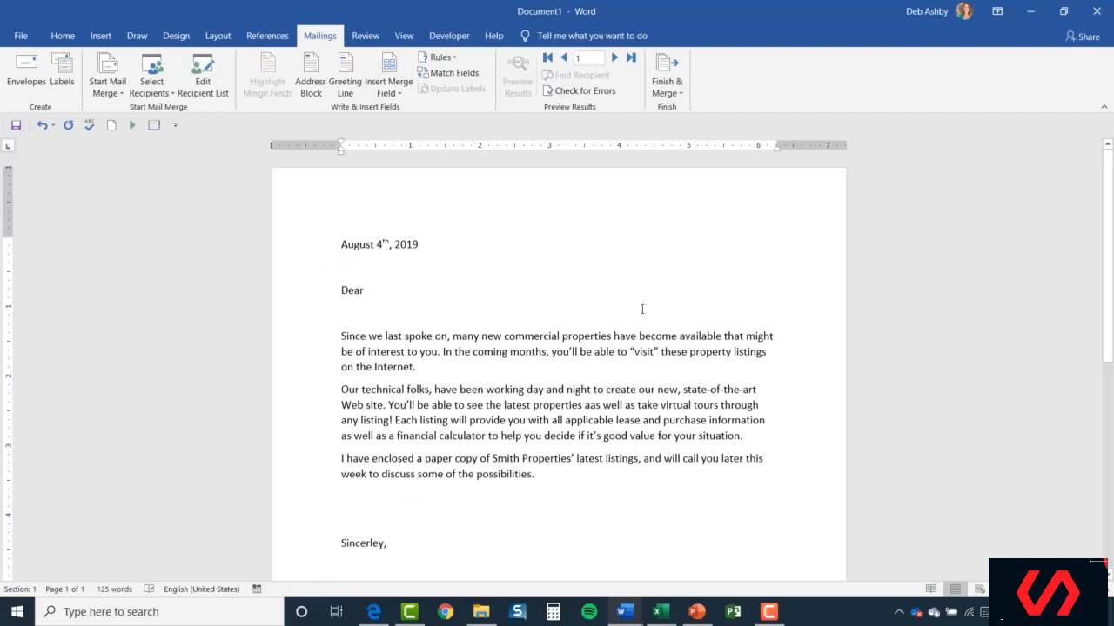
{"action": "left_click", "coordinate": [118, 88]}
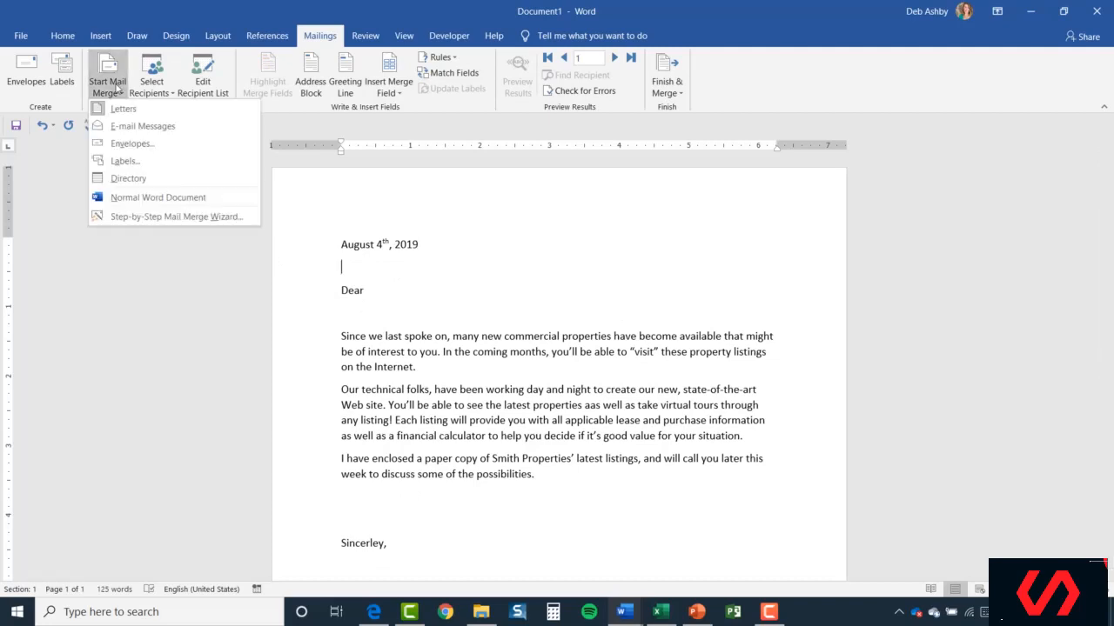
{"action": "left_click", "coordinate": [174, 217]}
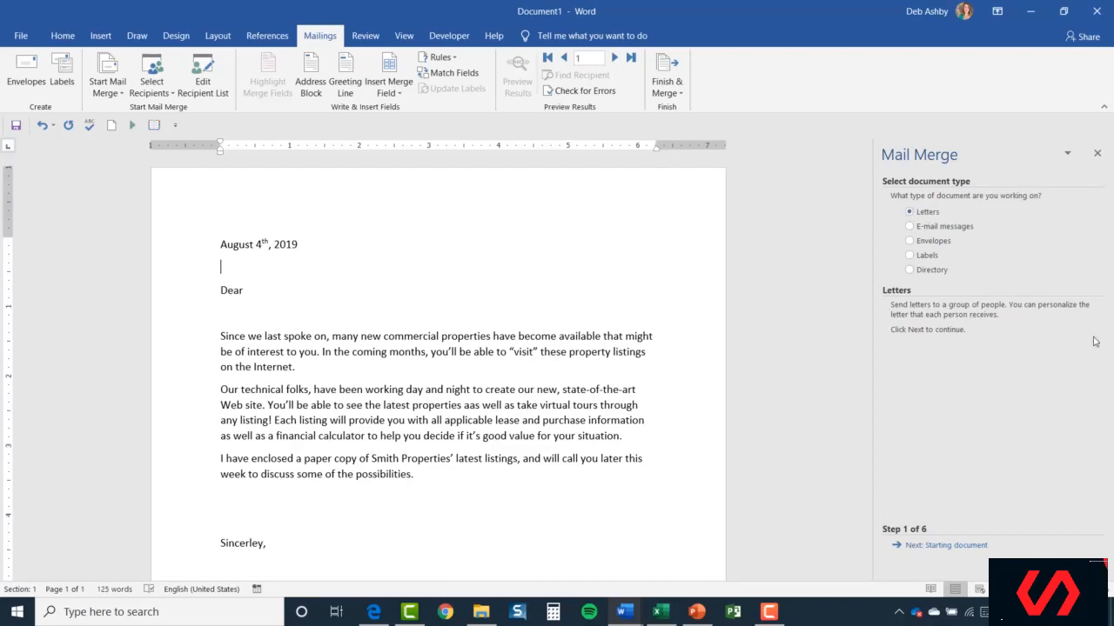
{"action": "left_click", "coordinate": [956, 546]}
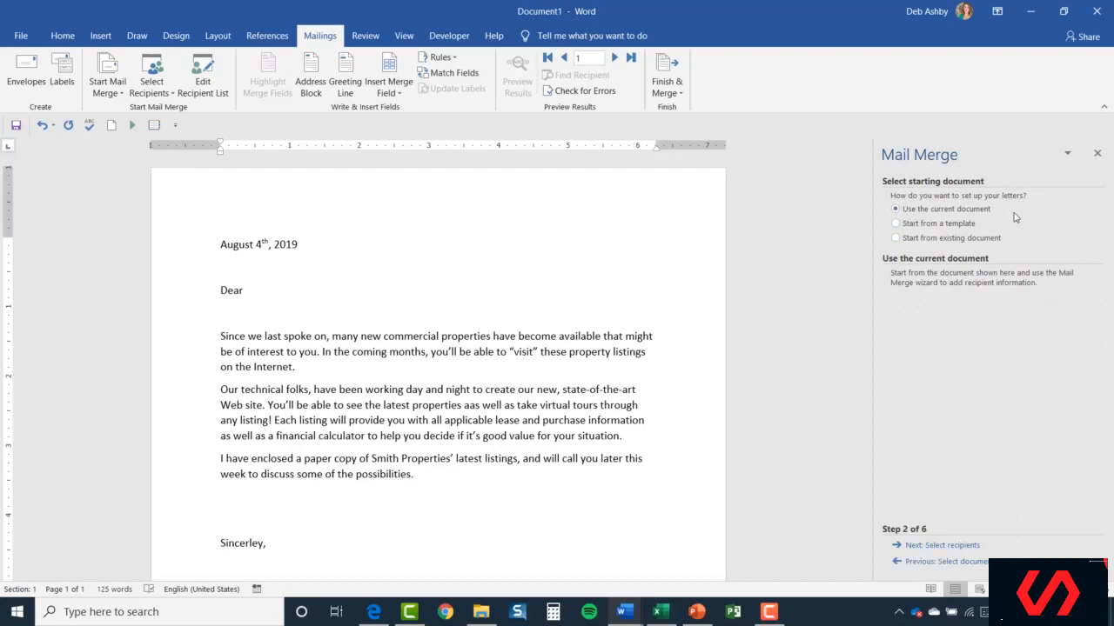
{"action": "left_click", "coordinate": [942, 547]}
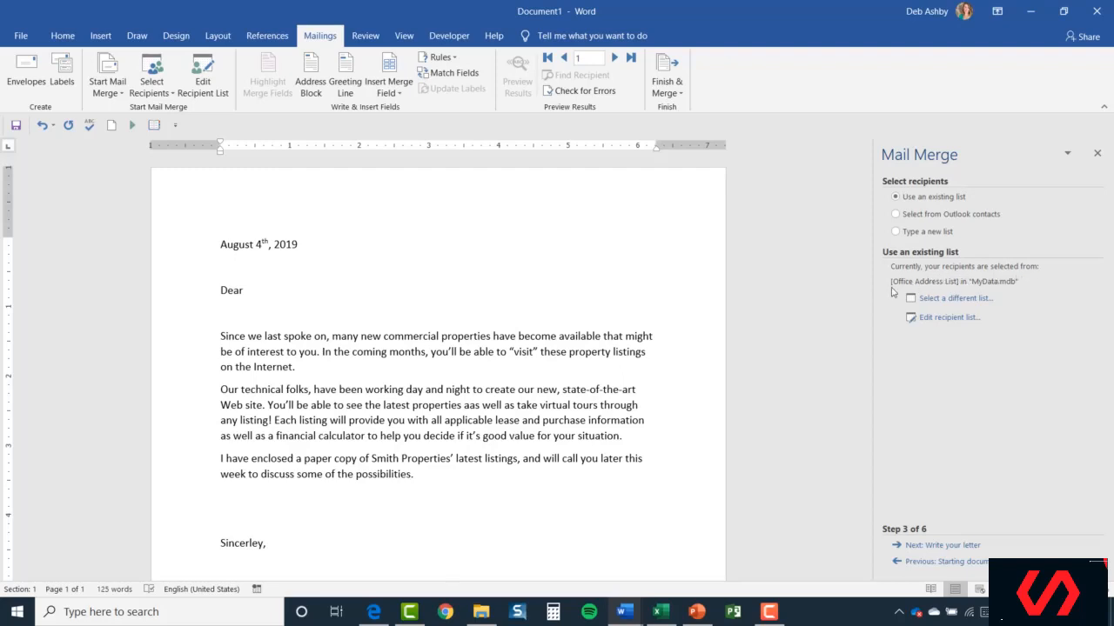
Replace the recipient list with Sheet1$ of New Merge Data.xlsx from the Module 12 Files folder, treating the first row as column headers.
{"action": "left_click", "coordinate": [950, 304]}
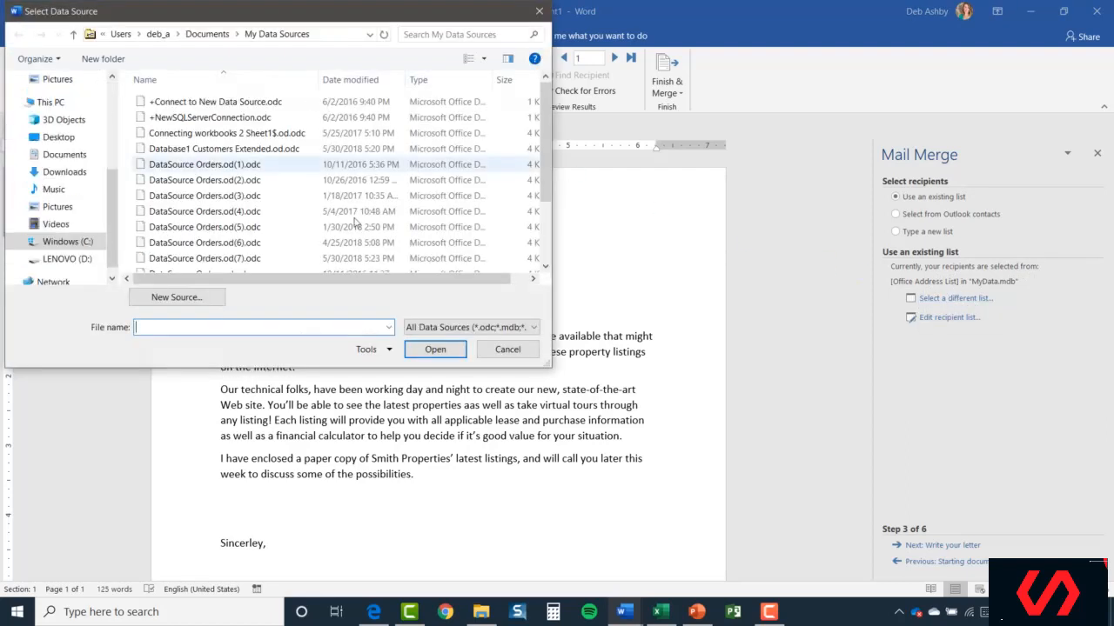
{"action": "left_click_drag", "start_coordinate": [115, 214], "coordinate": [119, 153]}
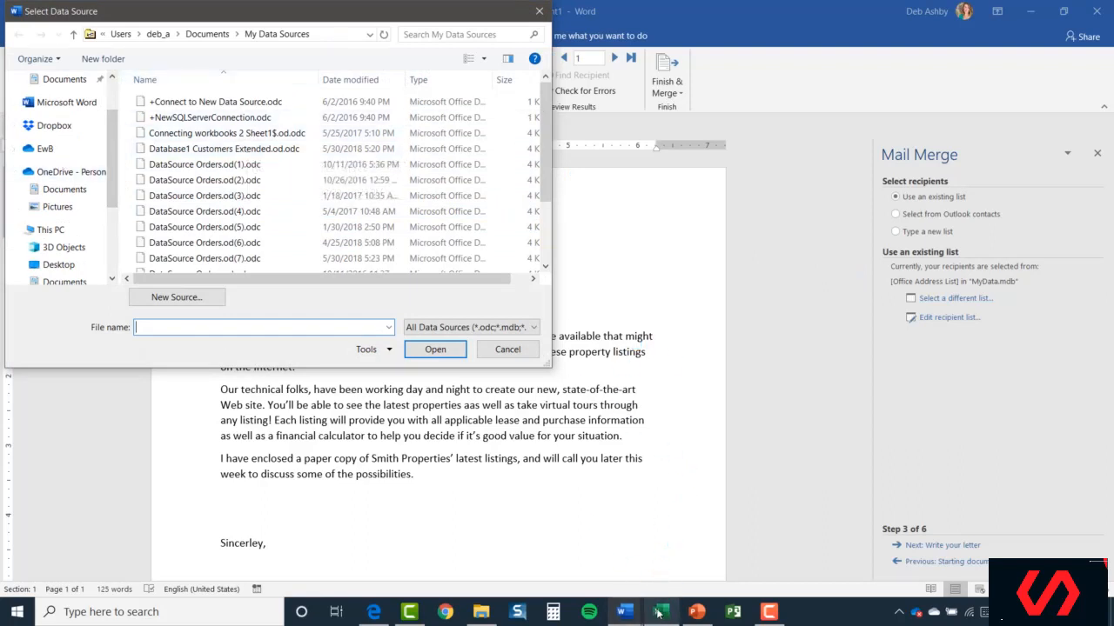
{"action": "mouse_move", "coordinate": [661, 619]}
{"action": "left_click", "coordinate": [679, 565]}
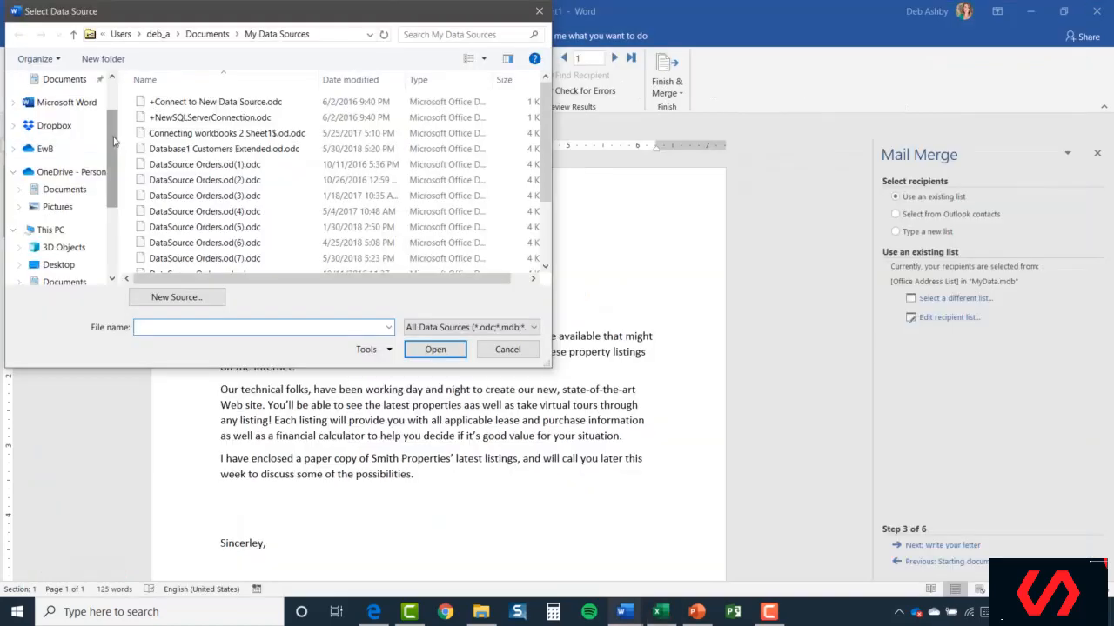
{"action": "left_click_drag", "start_coordinate": [113, 142], "coordinate": [113, 149]}
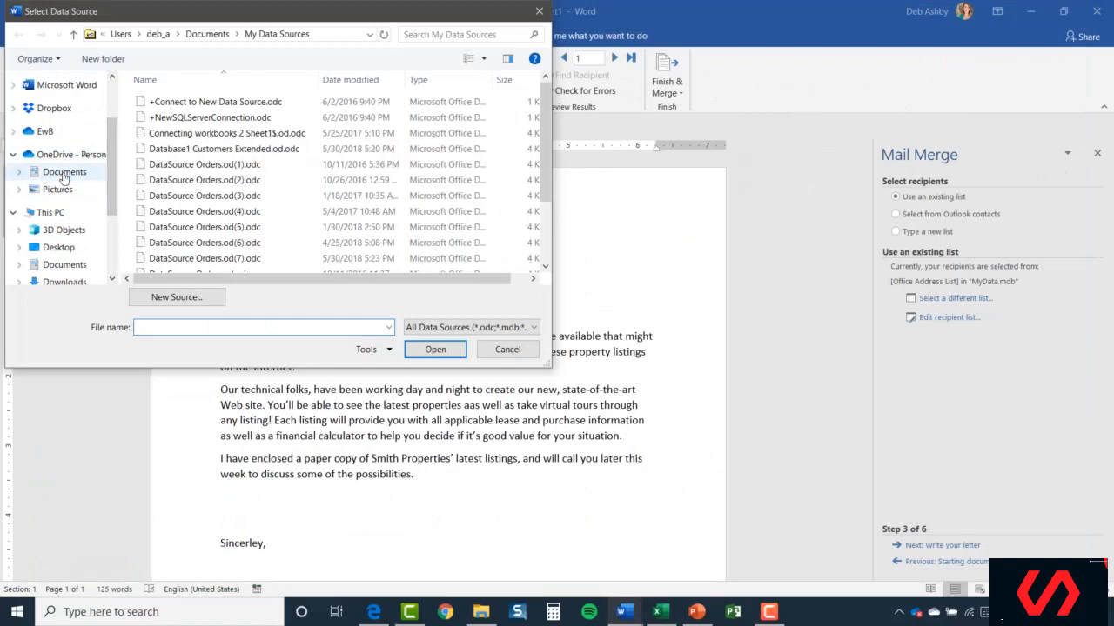
{"action": "left_click", "coordinate": [63, 176]}
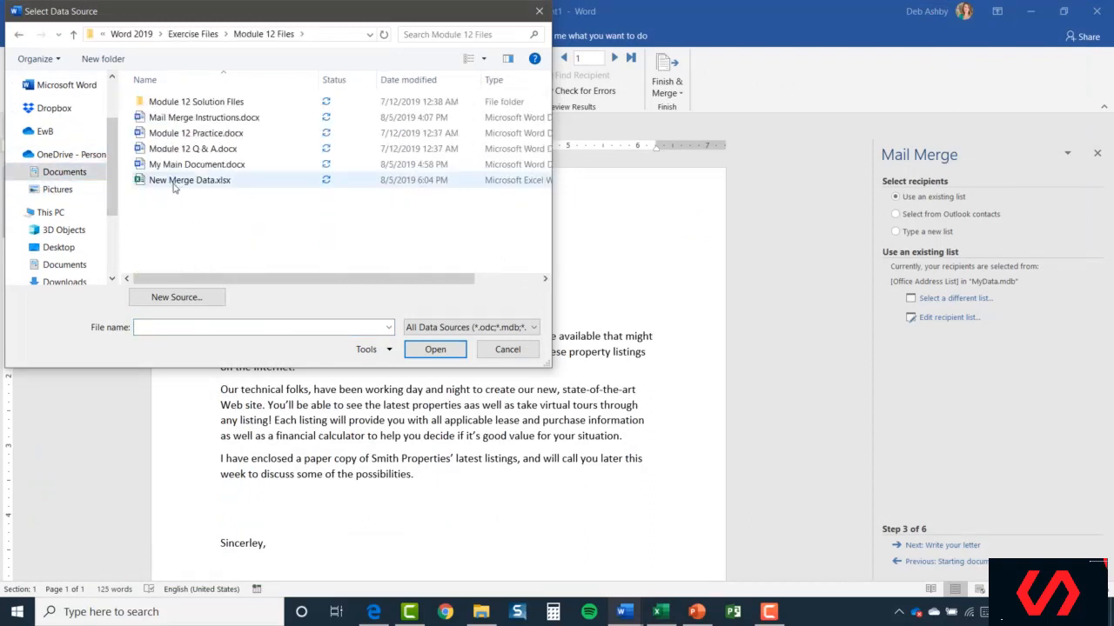
{"action": "left_click", "coordinate": [173, 184]}
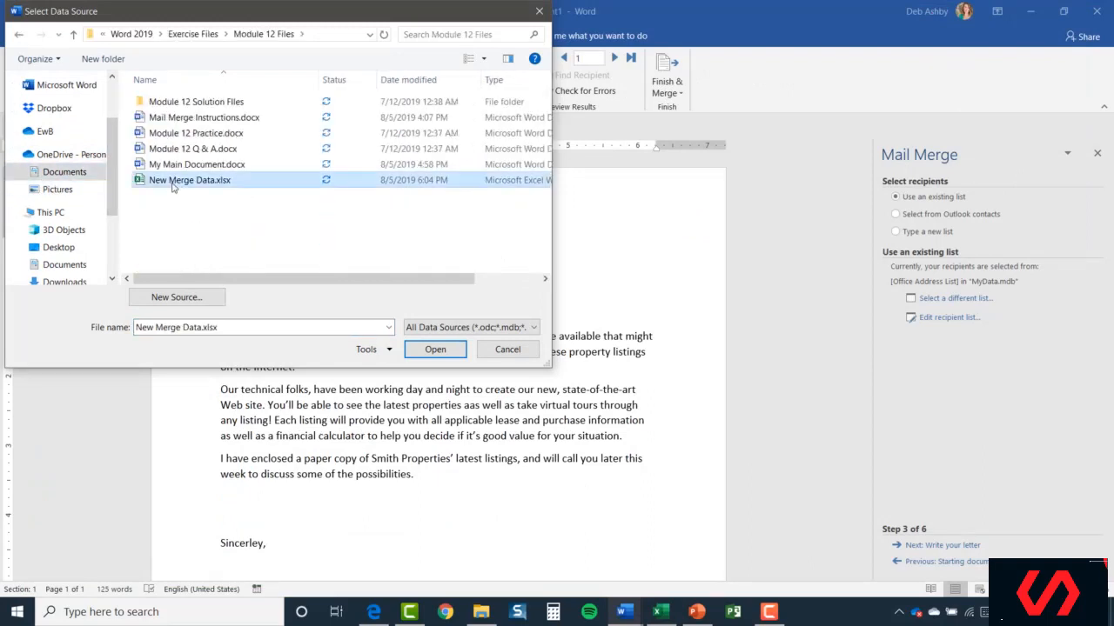
{"action": "left_click", "coordinate": [435, 350]}
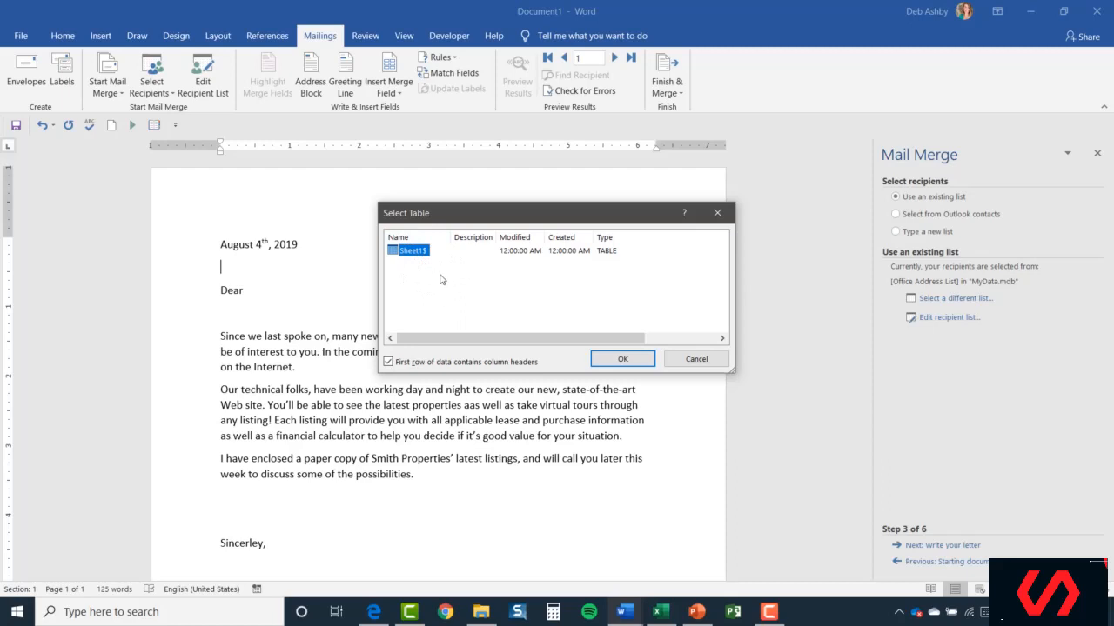
{"action": "left_click", "coordinate": [623, 359]}
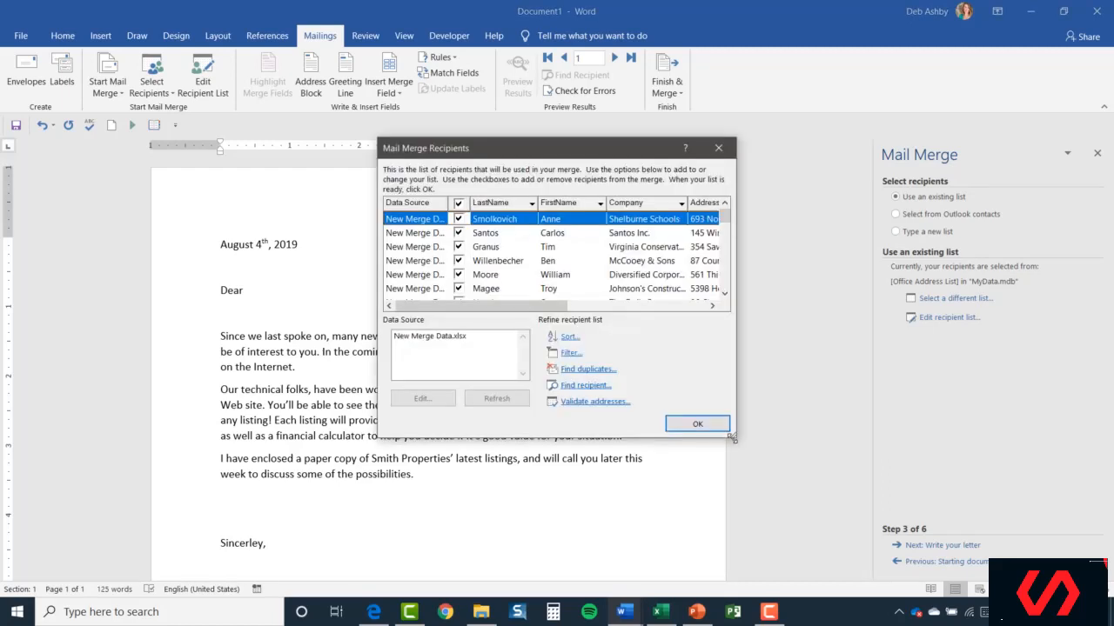
Enlarge the recipient list dialog and look through its rows and columns.
{"action": "left_click_drag", "start_coordinate": [841, 469], "coordinate": [847, 492]}
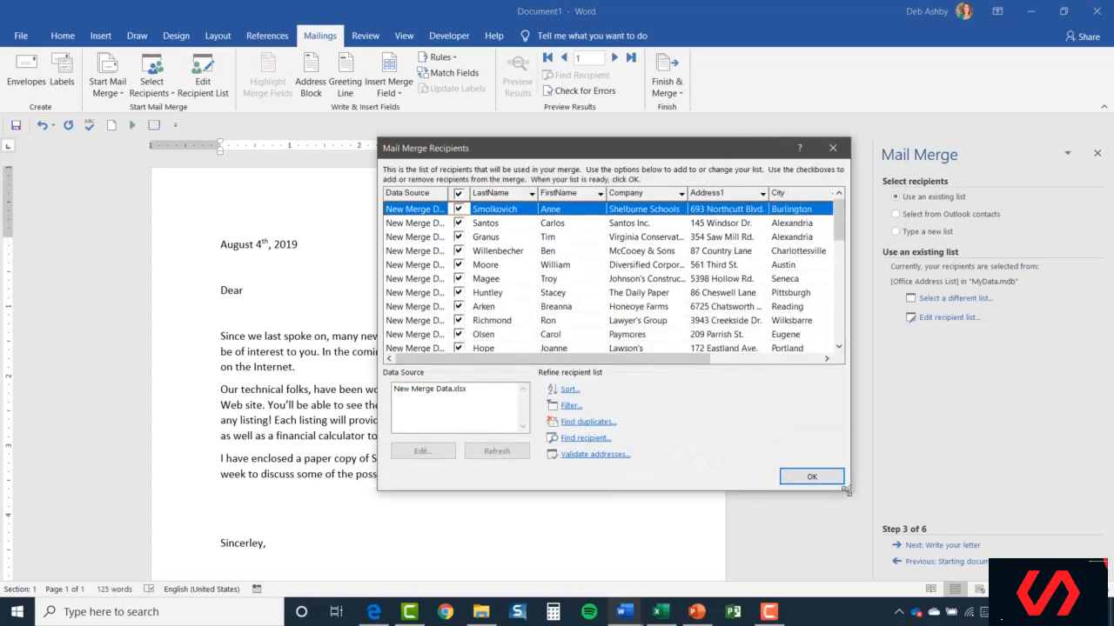
{"action": "mouse_move", "coordinate": [839, 228]}
{"action": "left_mouse_down"}
{"action": "mouse_move", "coordinate": [841, 270]}
{"action": "mouse_move", "coordinate": [840, 213]}
{"action": "left_mouse_up"}
{"action": "left_click_drag", "start_coordinate": [676, 358], "coordinate": [648, 374]}
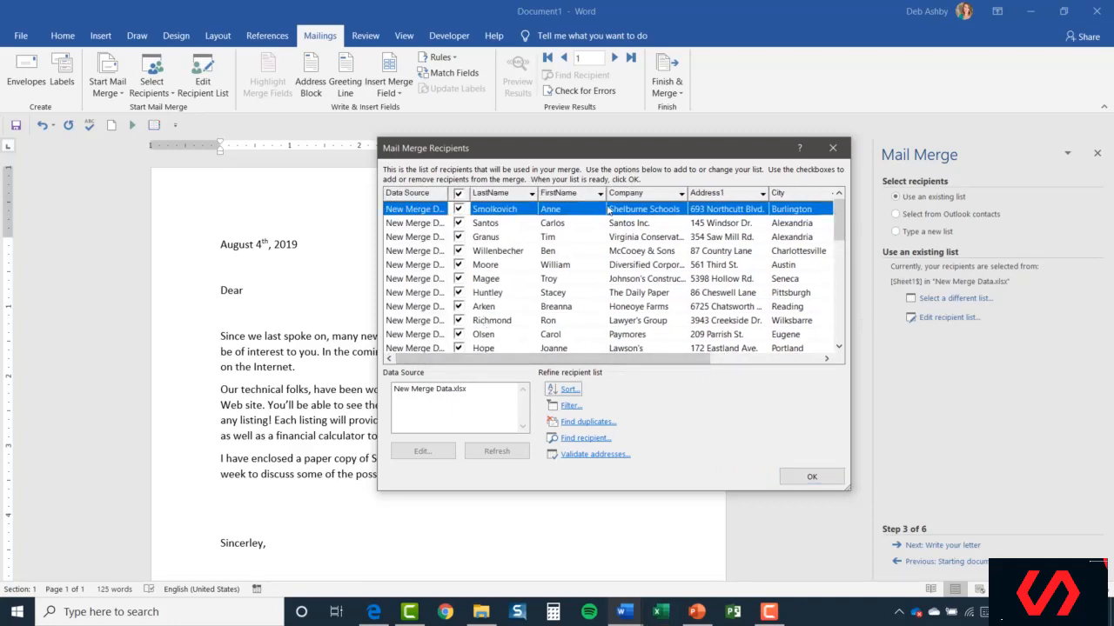
Open the New Merge Data.xlsx source for editing, review its fields through CalledLast, save it and accept the recipient list.
{"action": "left_click", "coordinate": [442, 391]}
{"action": "left_click", "coordinate": [436, 453]}
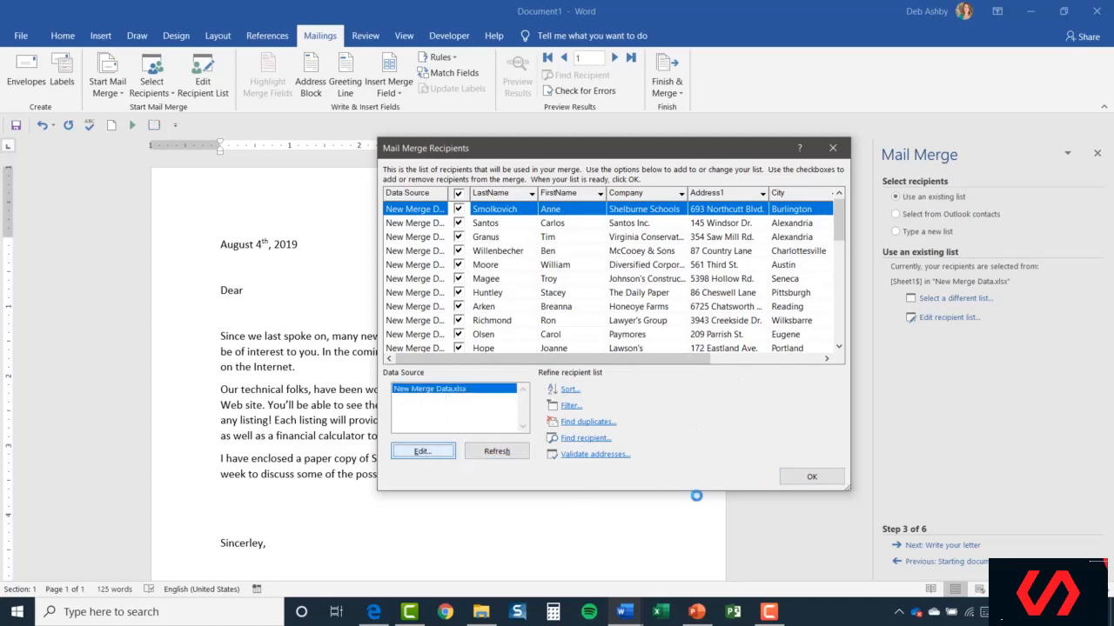
{"action": "left_click", "coordinate": [435, 298]}
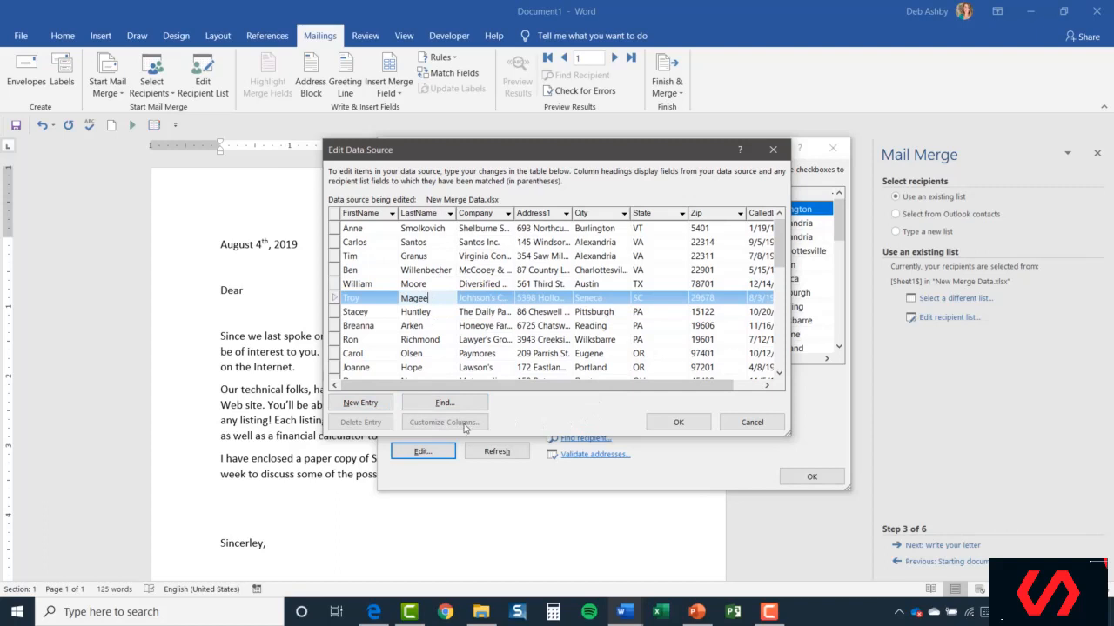
{"action": "scroll", "coordinate": [653, 394], "scroll_direction": "right", "scroll_amount": 2}
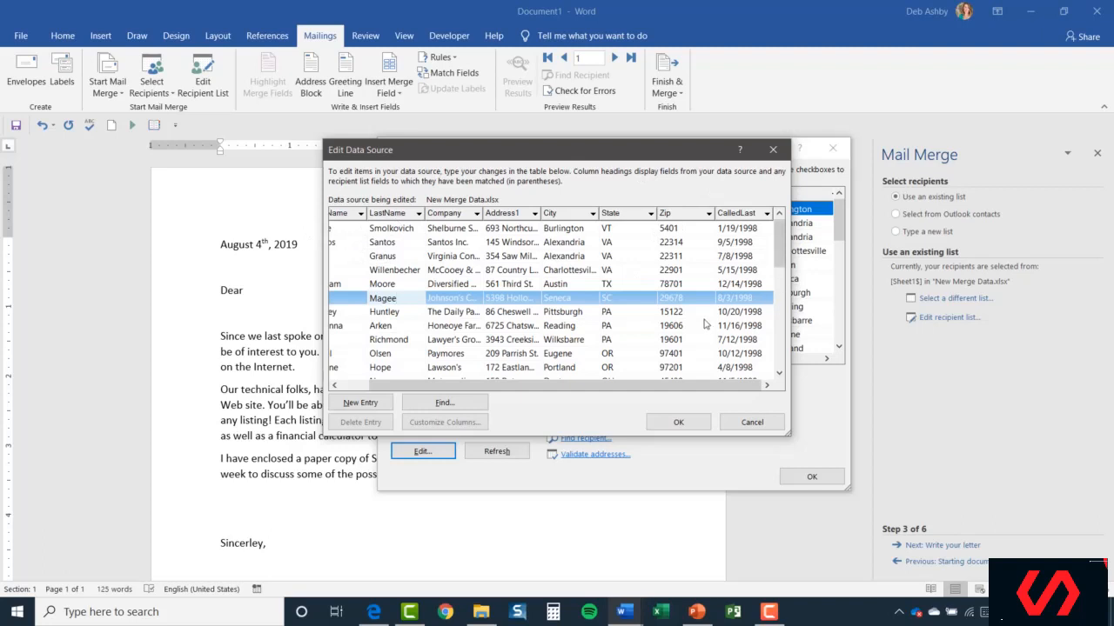
{"action": "left_click", "coordinate": [687, 422]}
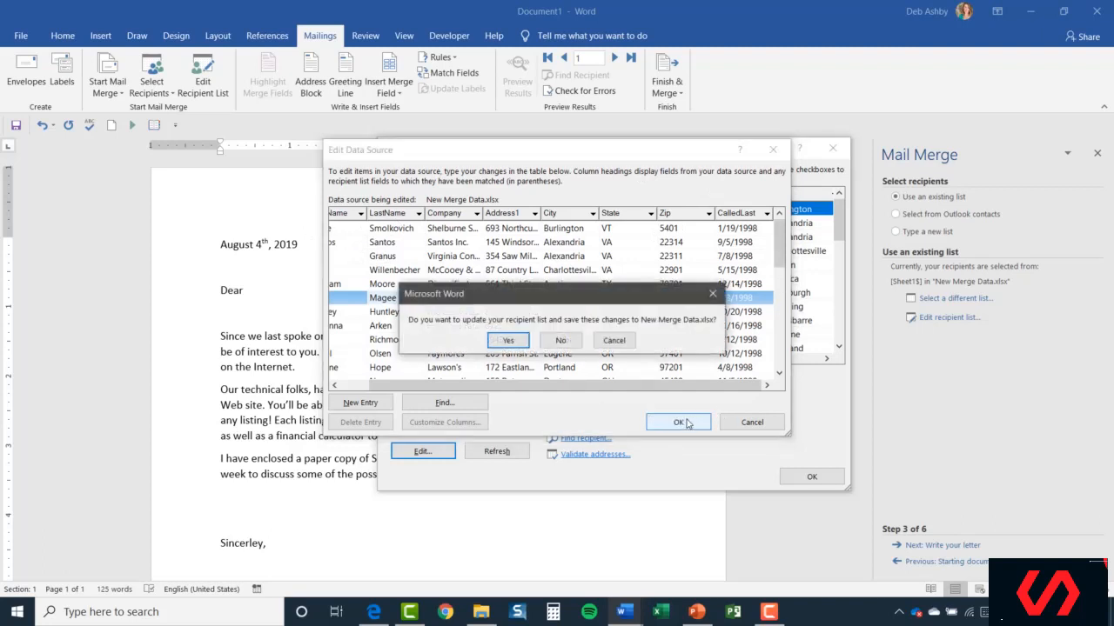
{"action": "left_click", "coordinate": [510, 342]}
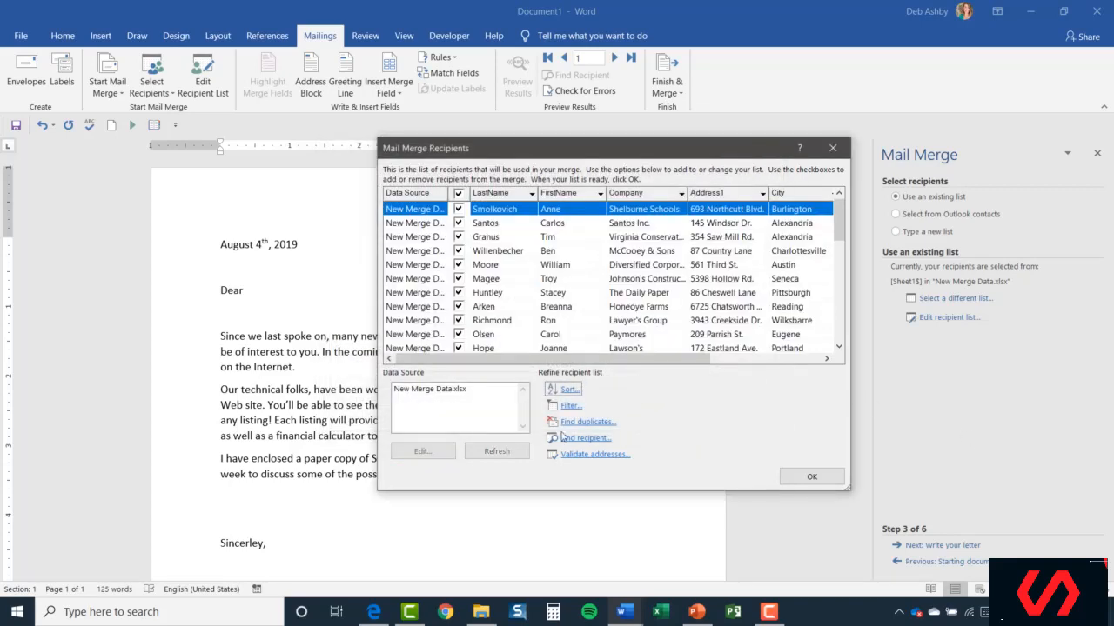
{"action": "left_click", "coordinate": [812, 478]}
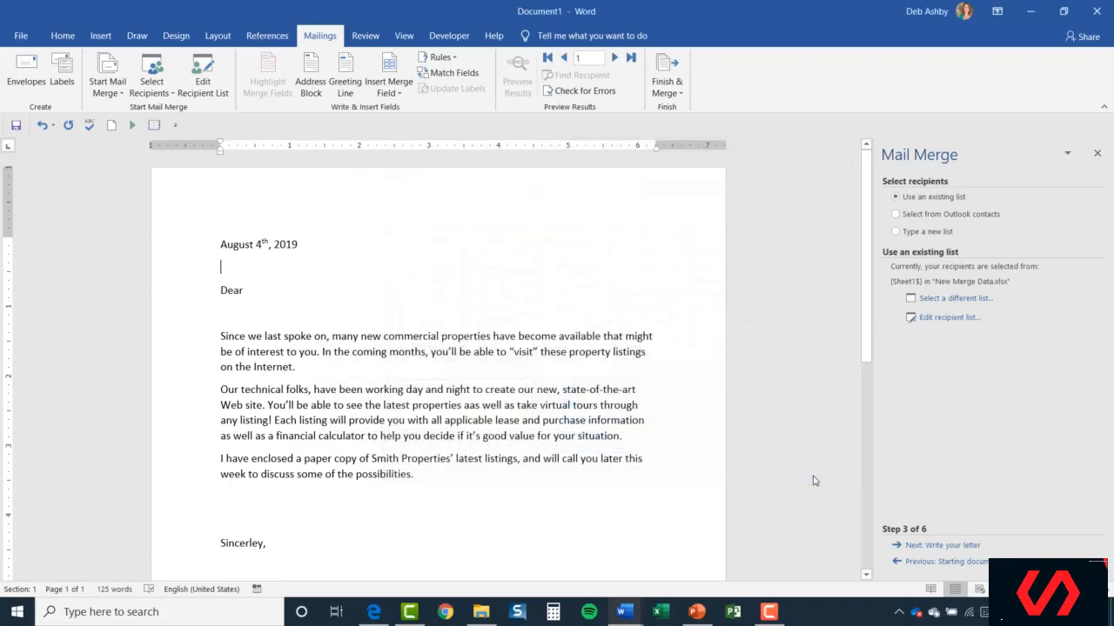
Advance the wizard to writing the letter and insert the Company merge field on the blank line below the date.
{"action": "left_click", "coordinate": [941, 546]}
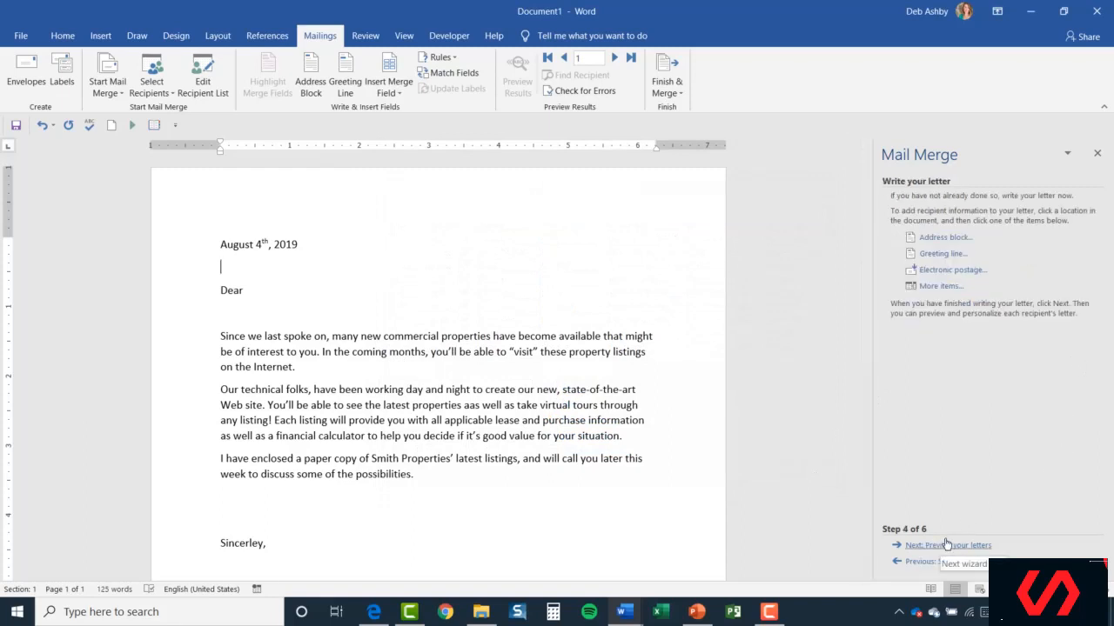
{"action": "left_click", "coordinate": [399, 91]}
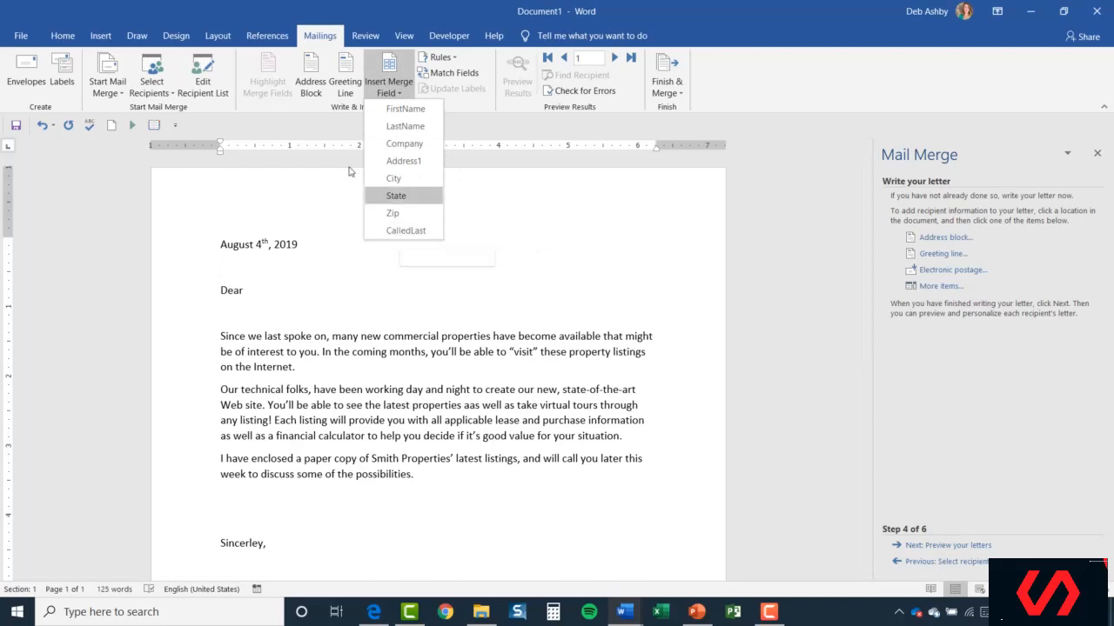
{"action": "left_click", "coordinate": [223, 272]}
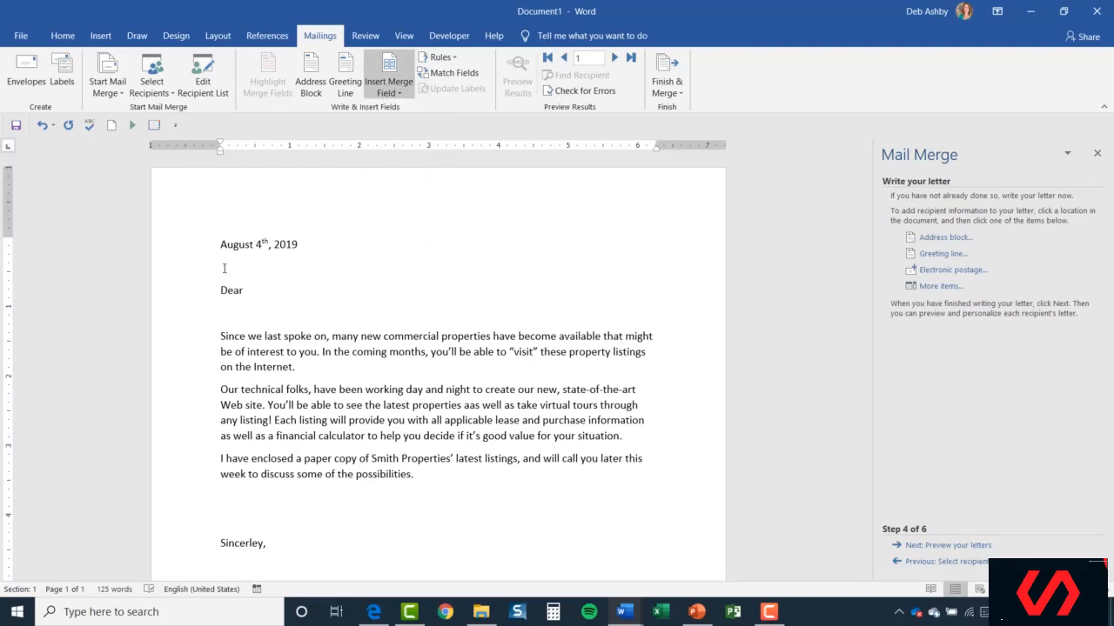
{"action": "left_click", "coordinate": [392, 87]}
{"action": "left_click", "coordinate": [402, 142]}
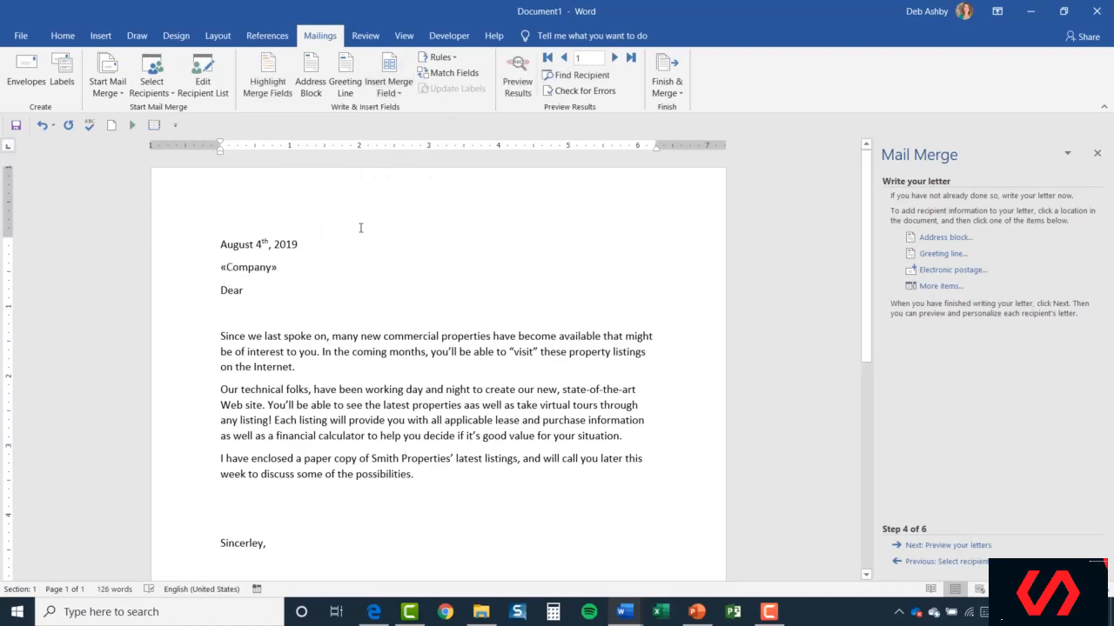
Add the FirstName and LastName merge fields on a new line below Company, with Address1 on the line after.
{"action": "key", "text": "Return"}
{"action": "left_click", "coordinate": [396, 91]}
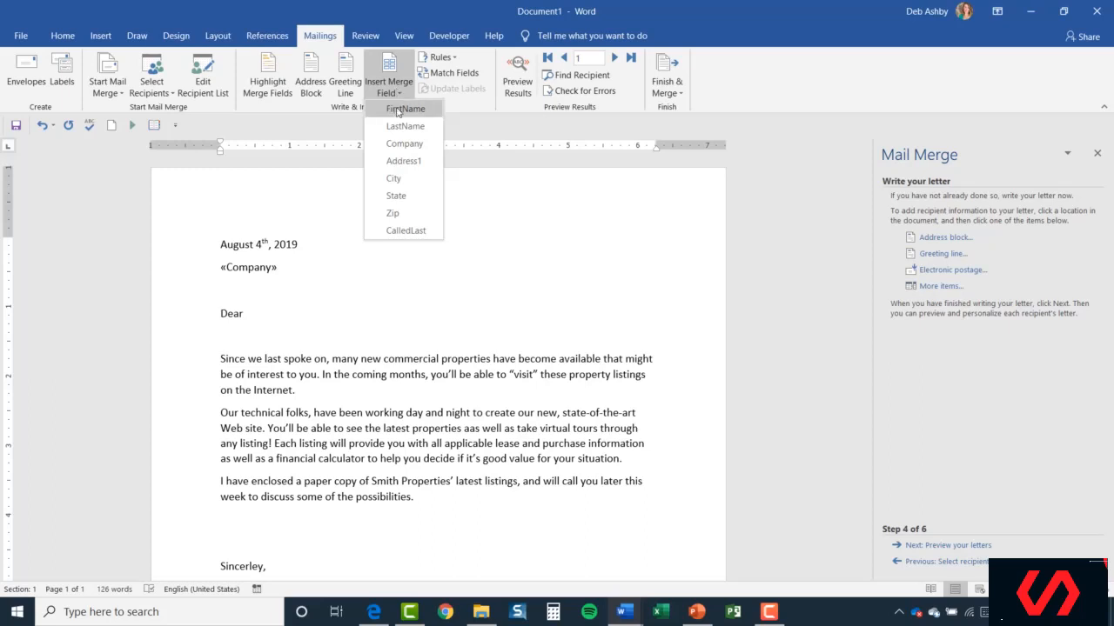
{"action": "left_click", "coordinate": [398, 110]}
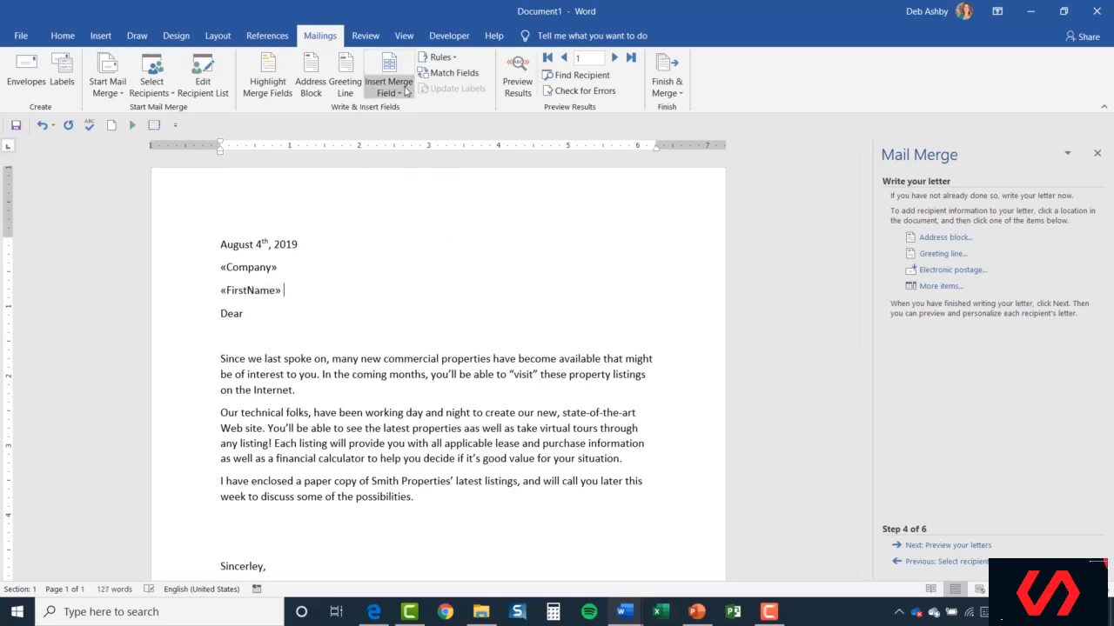
{"action": "left_click", "coordinate": [397, 91]}
{"action": "left_click", "coordinate": [405, 125]}
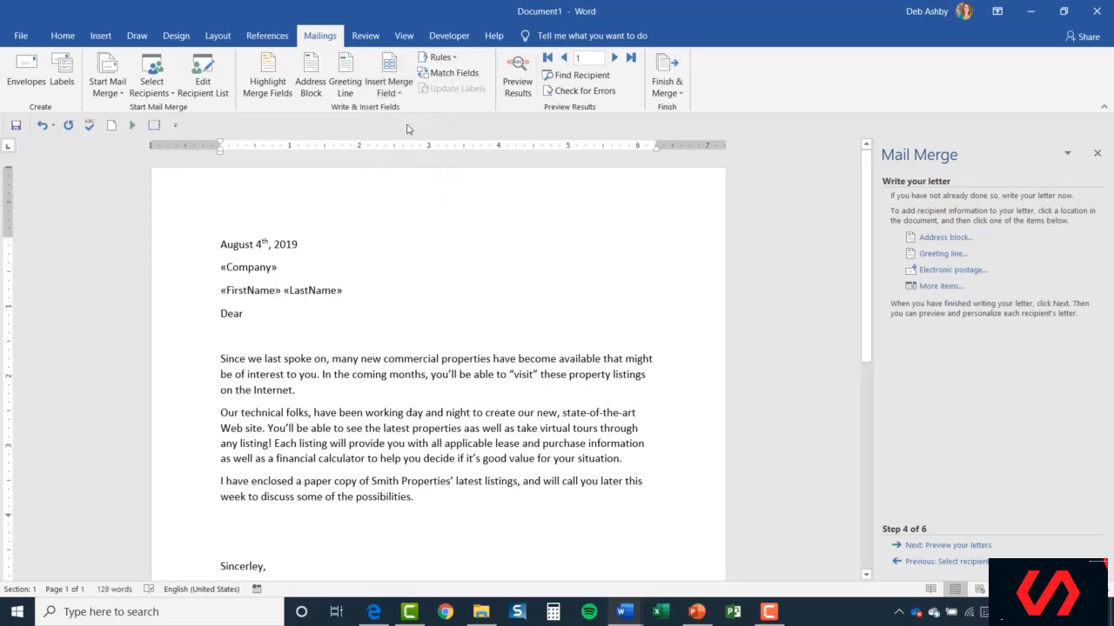
{"action": "key", "text": "Return"}
{"action": "left_click", "coordinate": [399, 93]}
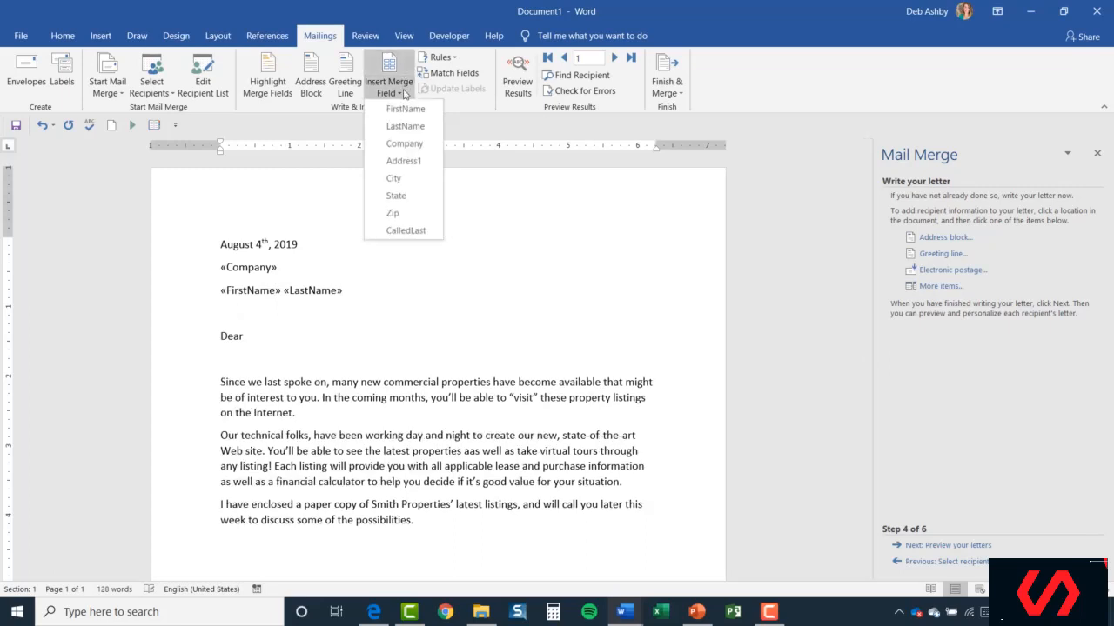
{"action": "left_click", "coordinate": [401, 161]}
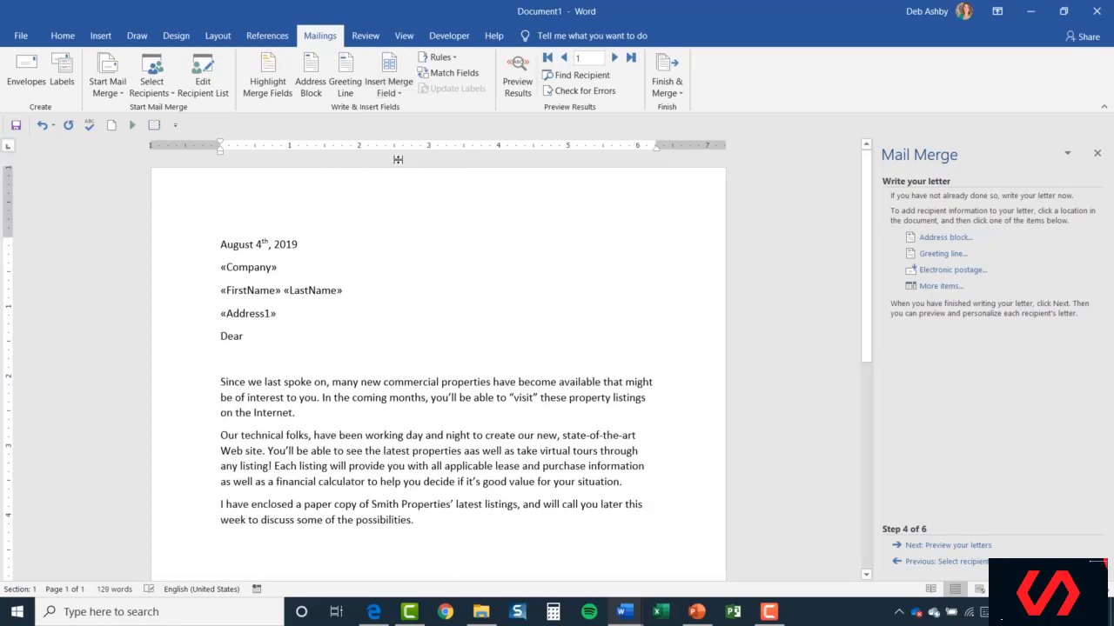
Add a line below Address1 with the City, State and Zip merge fields separated by commas.
{"action": "key", "text": "Return"}
{"action": "left_click", "coordinate": [399, 92]}
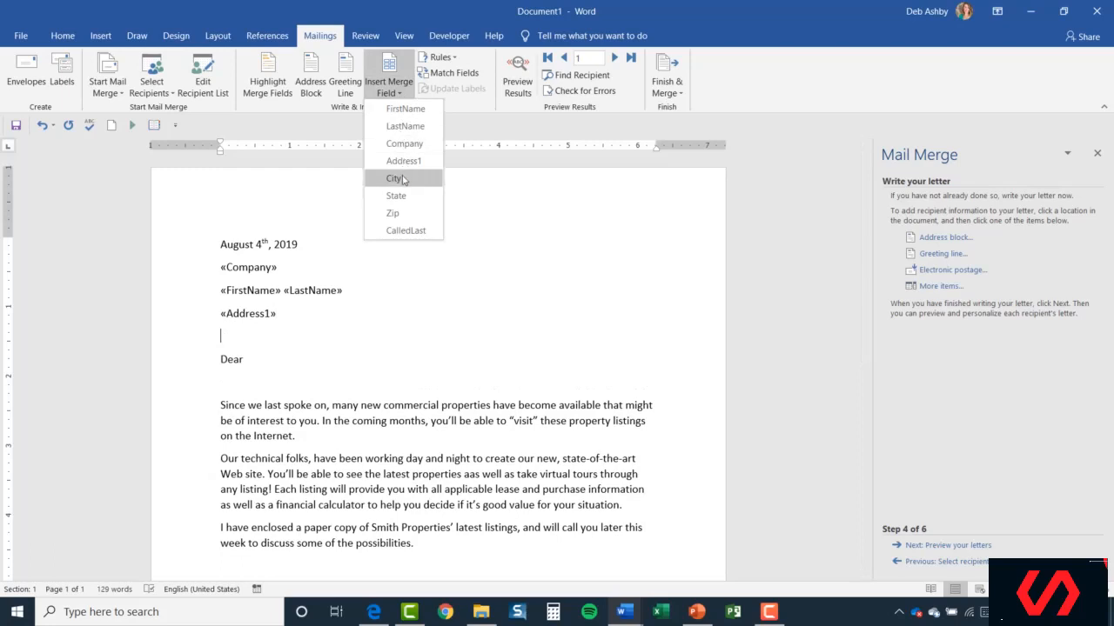
{"action": "left_click", "coordinate": [403, 179]}
{"action": "type", "text": ","}
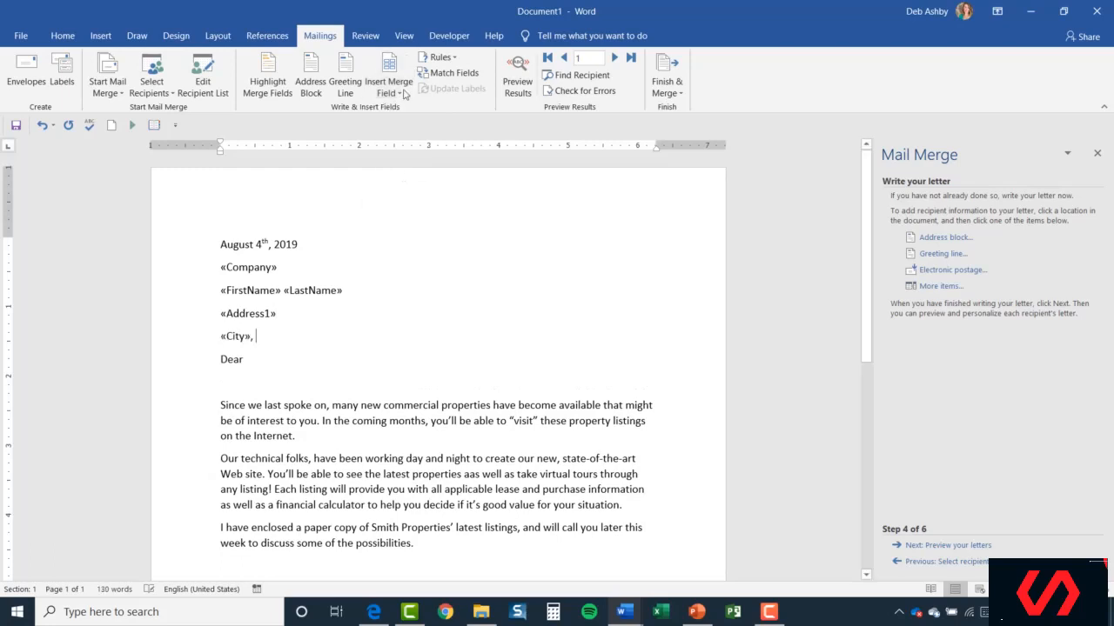
{"action": "left_click", "coordinate": [399, 93]}
{"action": "left_click", "coordinate": [396, 196]}
{"action": "type", "text": ","}
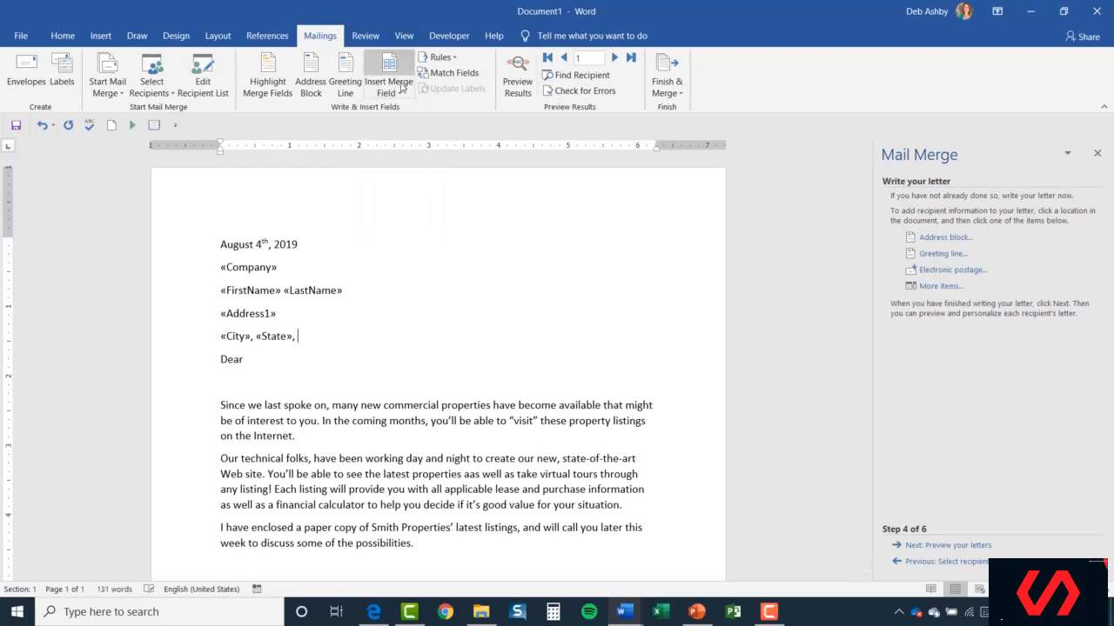
{"action": "left_click", "coordinate": [399, 94]}
{"action": "left_click", "coordinate": [413, 215]}
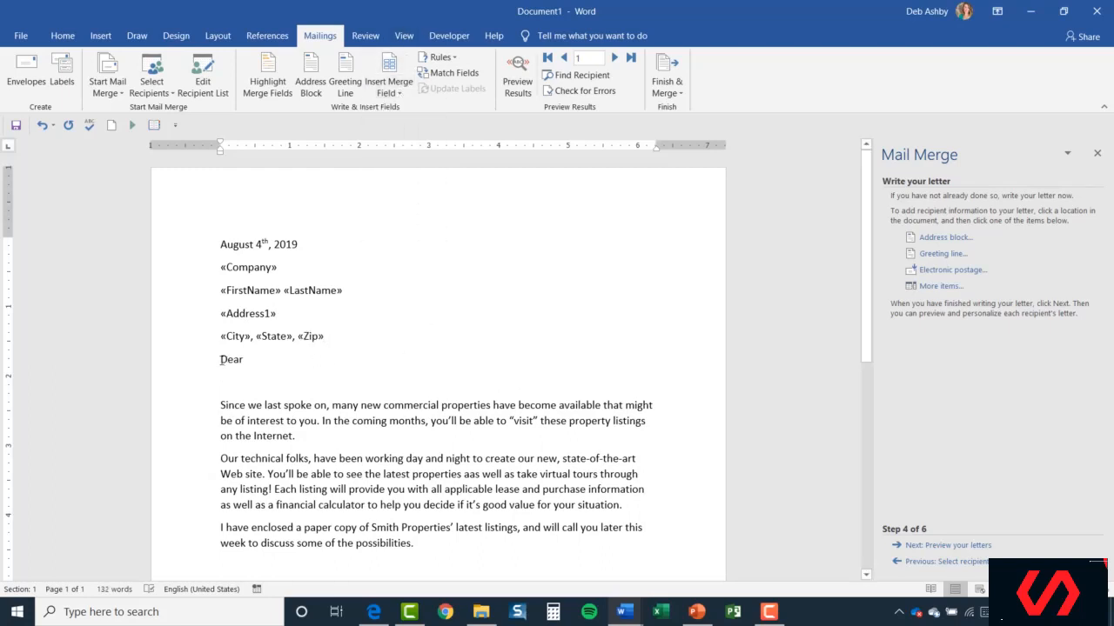
Insert a blank line above the "Dear" greeting and delete the empty line beneath it.
{"action": "left_click", "coordinate": [219, 359]}
{"action": "key", "text": "Return"}
{"action": "left_click", "coordinate": [273, 413]}
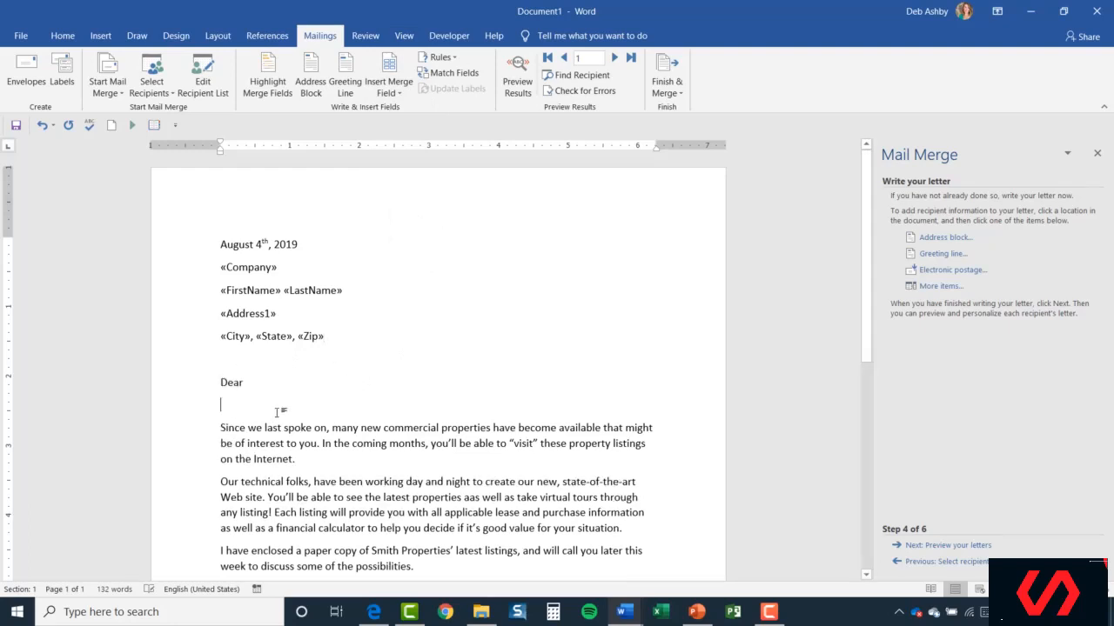
{"action": "key", "text": "Delete"}
Complete the "Dear" greeting with the FirstName merge field followed by a comma.
{"action": "left_click", "coordinate": [267, 383]}
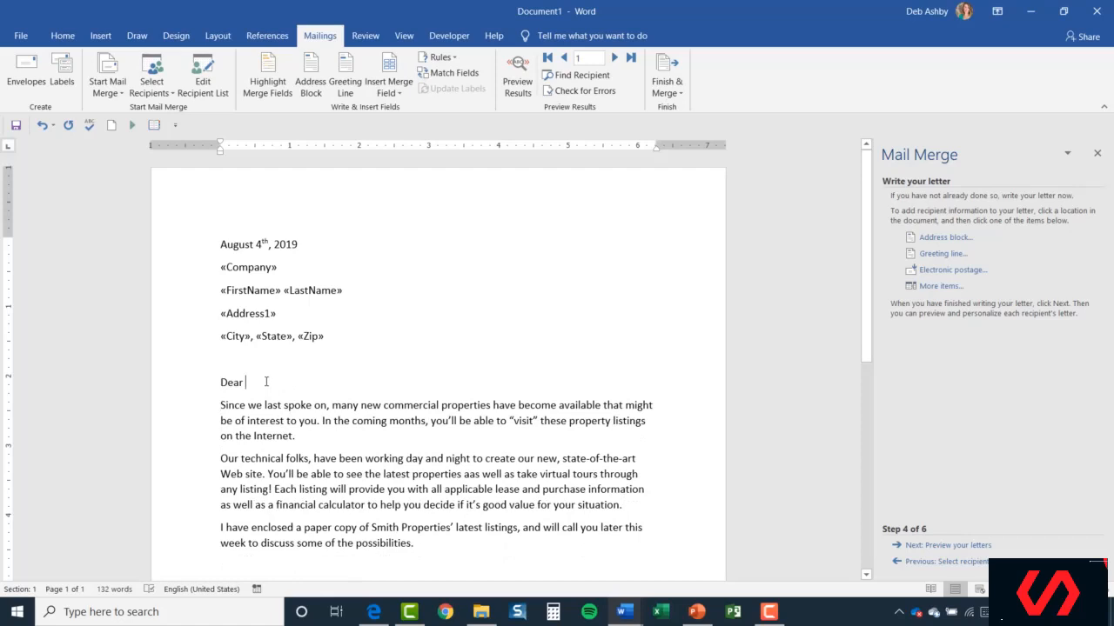
{"action": "left_click", "coordinate": [400, 93]}
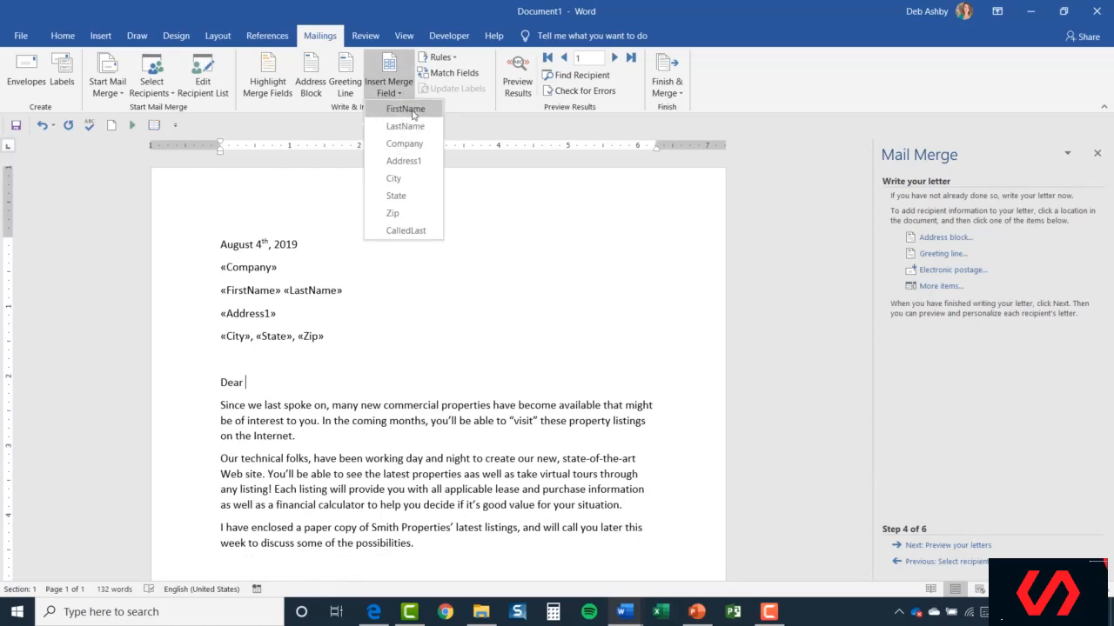
{"action": "left_click", "coordinate": [414, 113]}
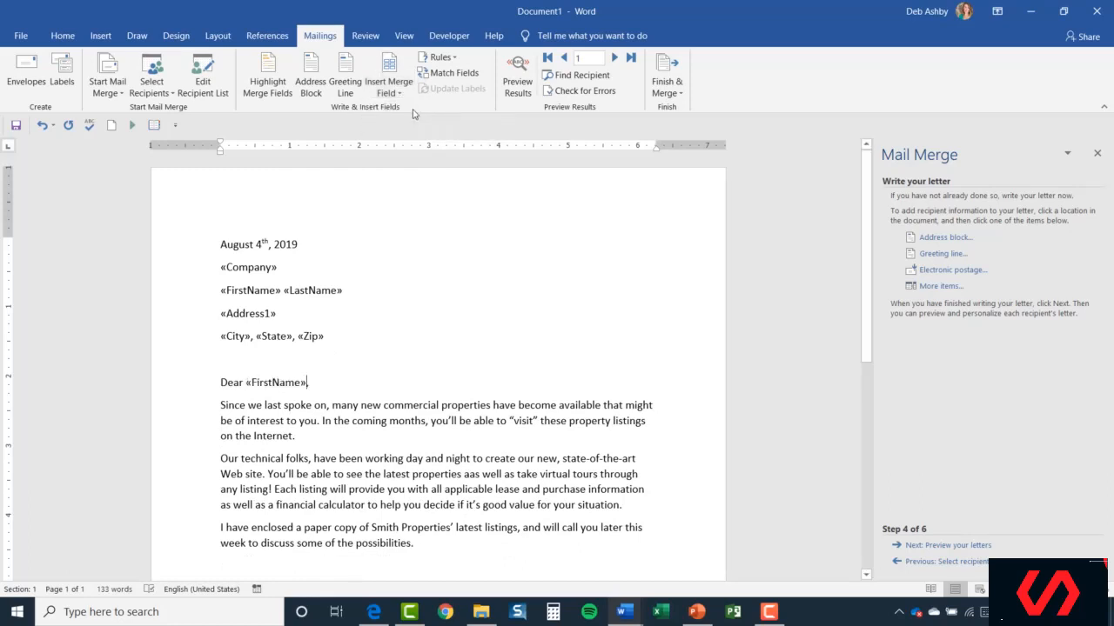
Insert the CalledLast merge field after "Since we last spoke on," in the first paragraph.
{"action": "left_click", "coordinate": [332, 406]}
{"action": "left_click", "coordinate": [394, 93]}
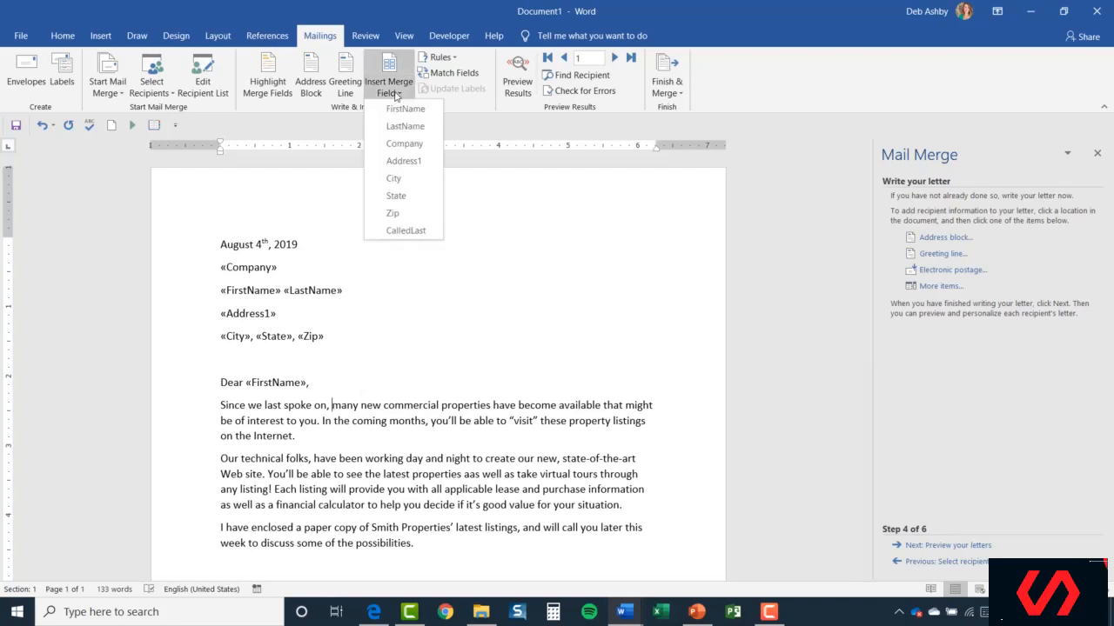
{"action": "left_click", "coordinate": [417, 232]}
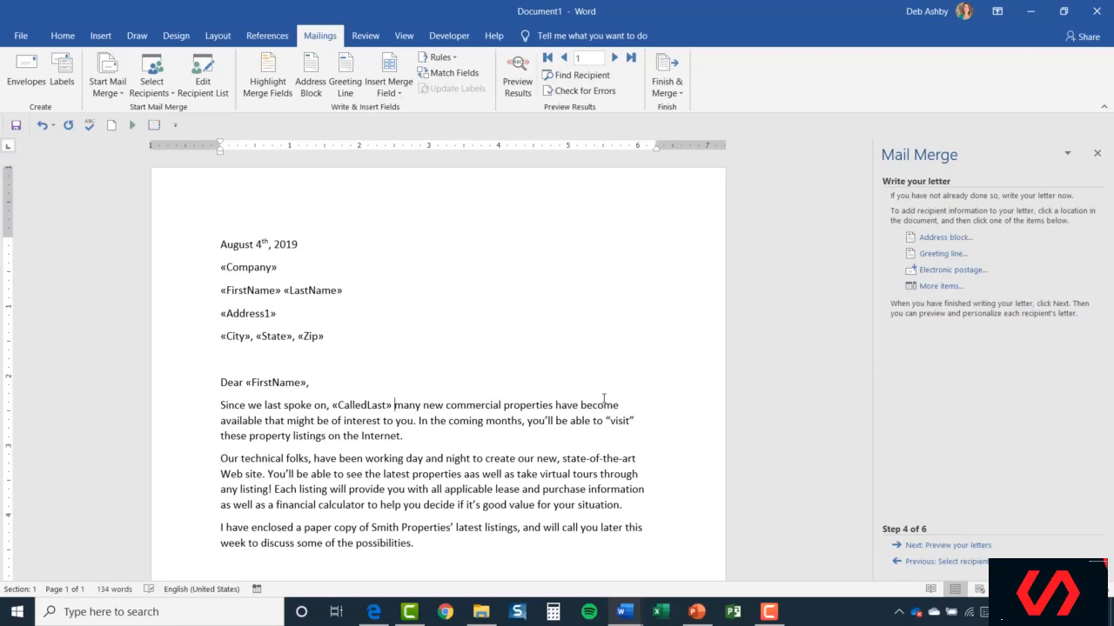
Preview the merged letters and step through the recipients up to the fifth one.
{"action": "left_click", "coordinate": [945, 545]}
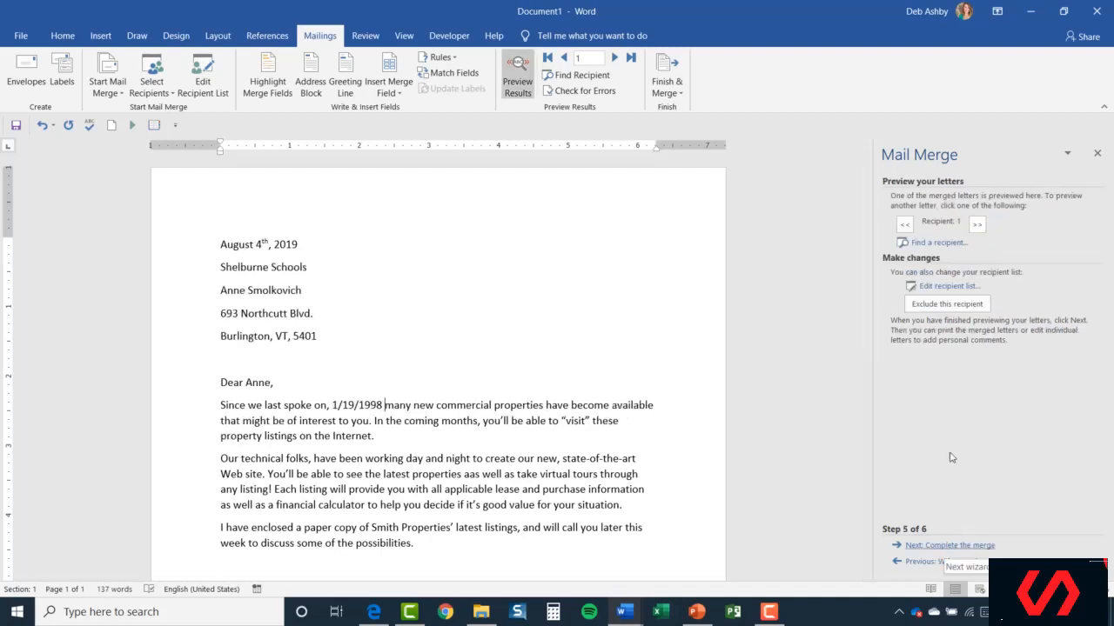
{"action": "left_click", "coordinate": [977, 226]}
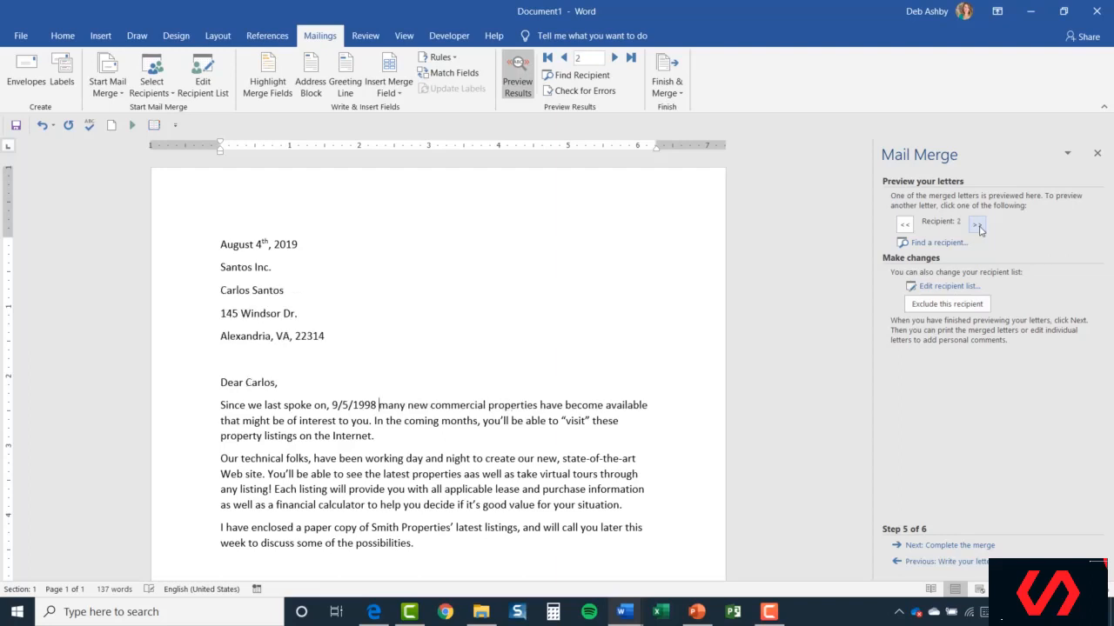
{"action": "left_click", "coordinate": [977, 226]}
{"action": "left_click", "coordinate": [977, 226]}
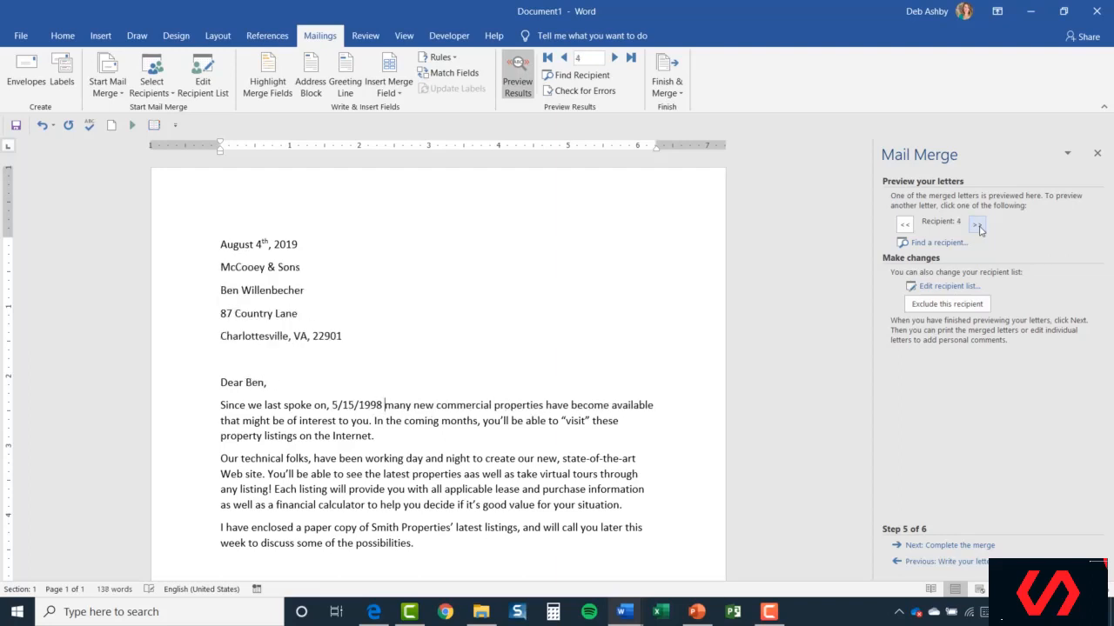
{"action": "left_click", "coordinate": [977, 225]}
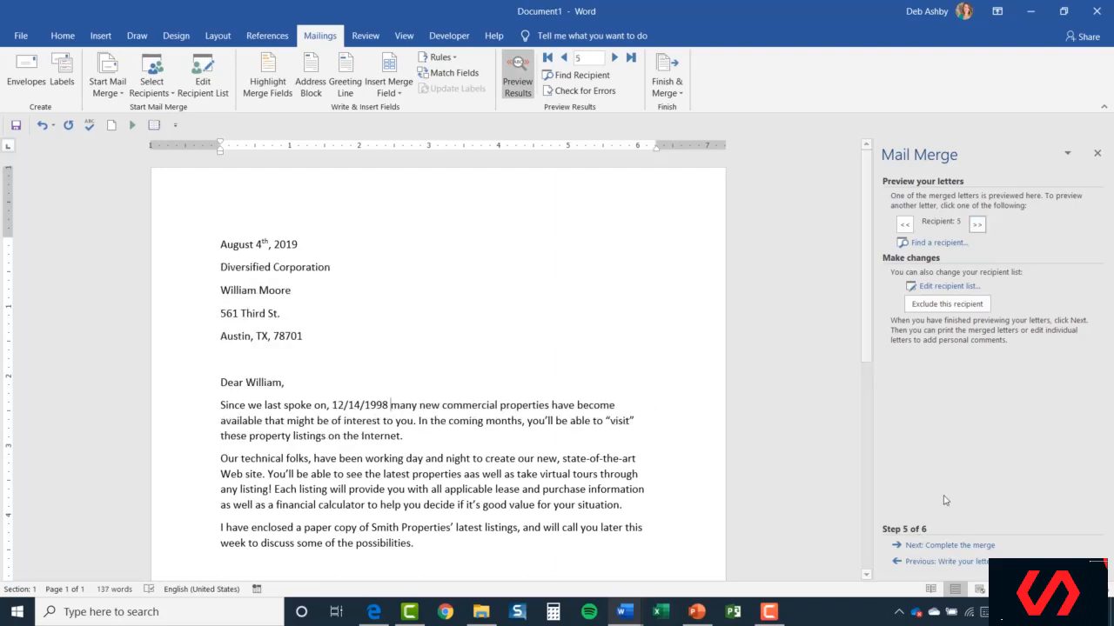
Advance to completing the merge and merge all records into a new document of individual letters.
{"action": "left_click", "coordinate": [947, 547]}
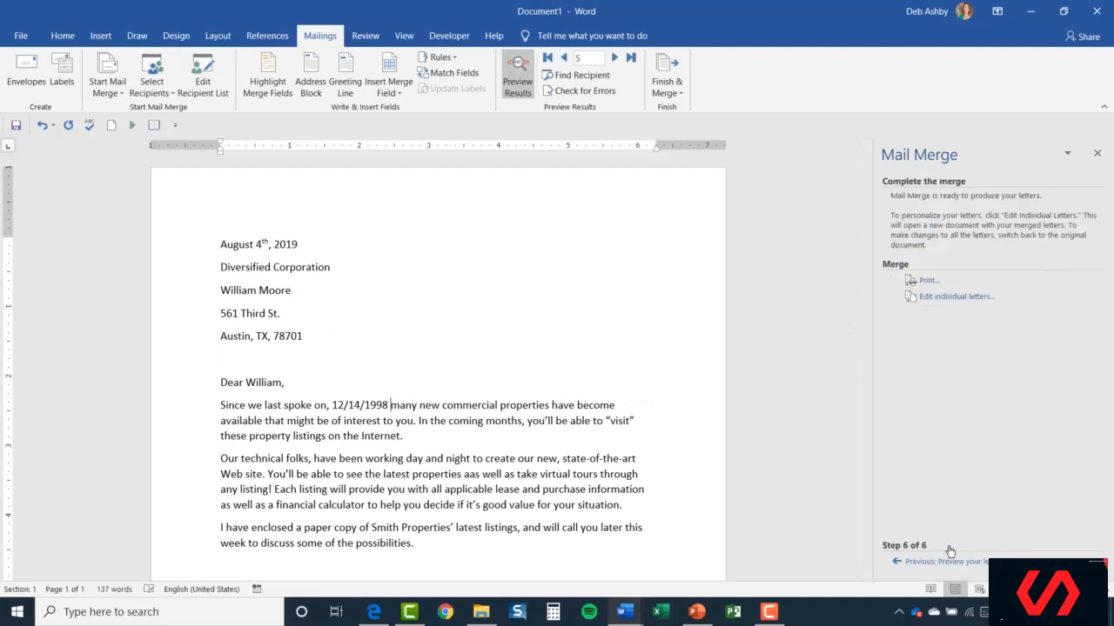
{"action": "left_click", "coordinate": [955, 298]}
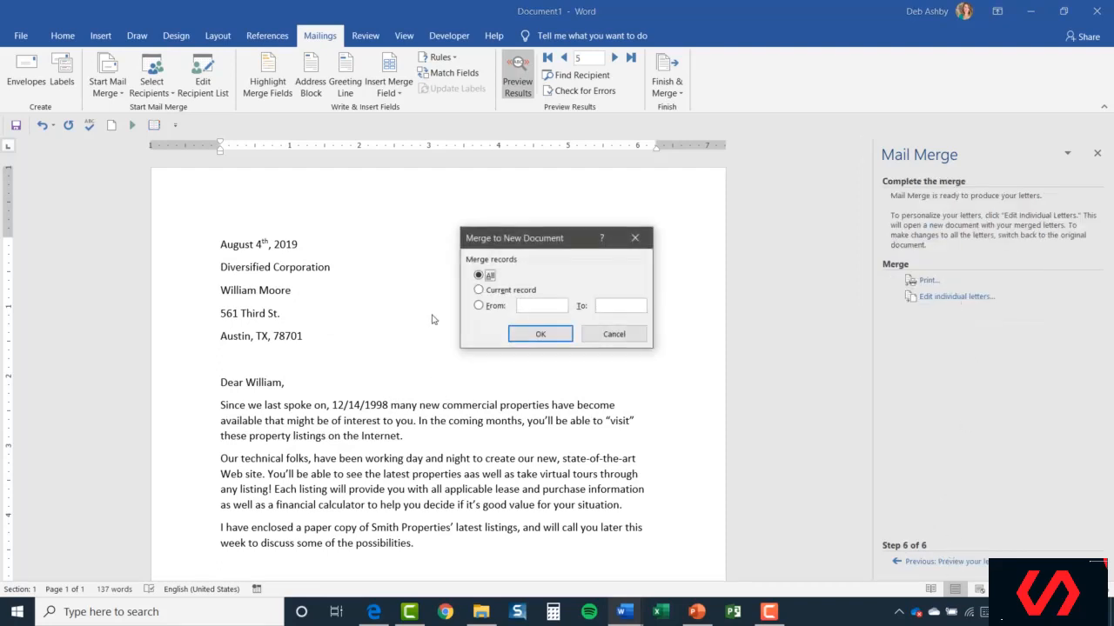
{"action": "left_click", "coordinate": [561, 340]}
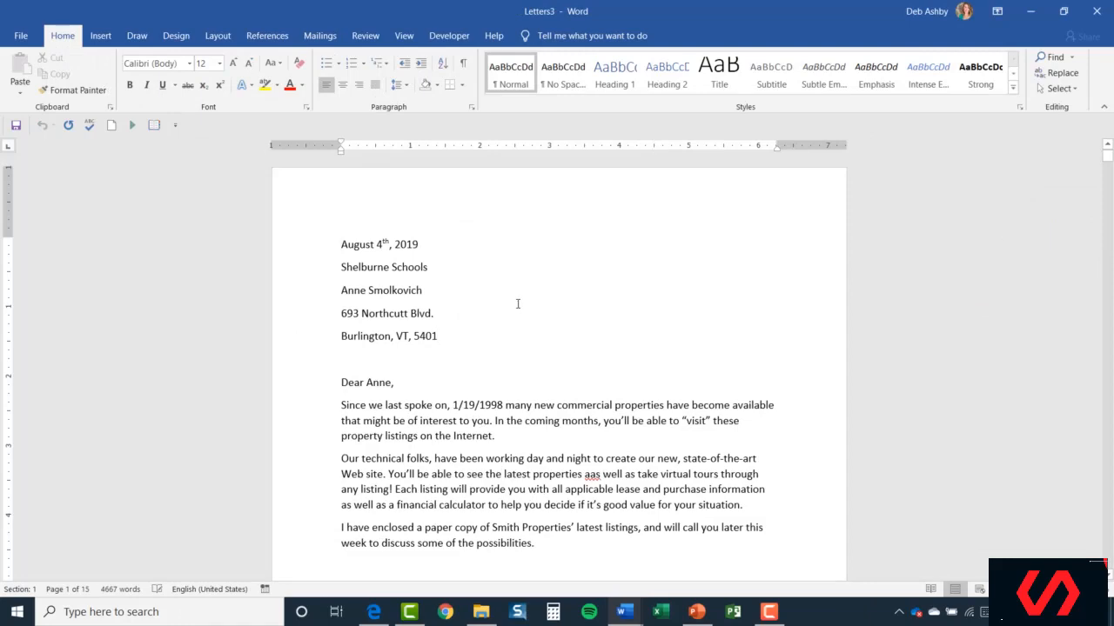
Look through the merged letters, checking the address block, greeting and last-called date in each.
{"action": "scroll", "coordinate": [518, 304], "scroll_direction": "down", "scroll_amount": 10}
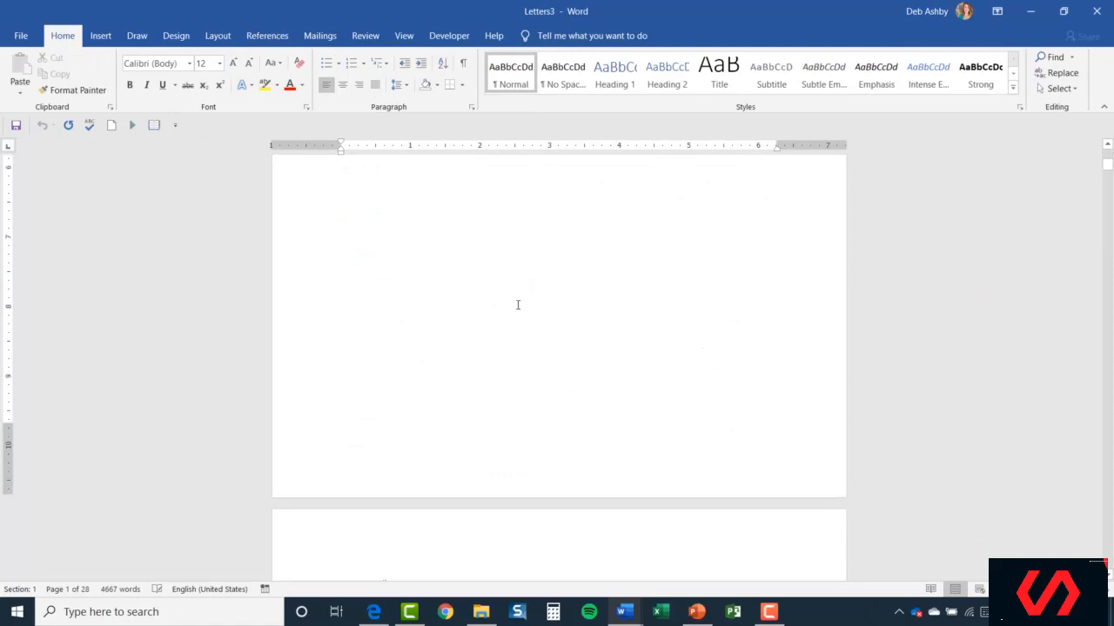
{"action": "scroll", "coordinate": [517, 304], "scroll_direction": "down", "scroll_amount": 8}
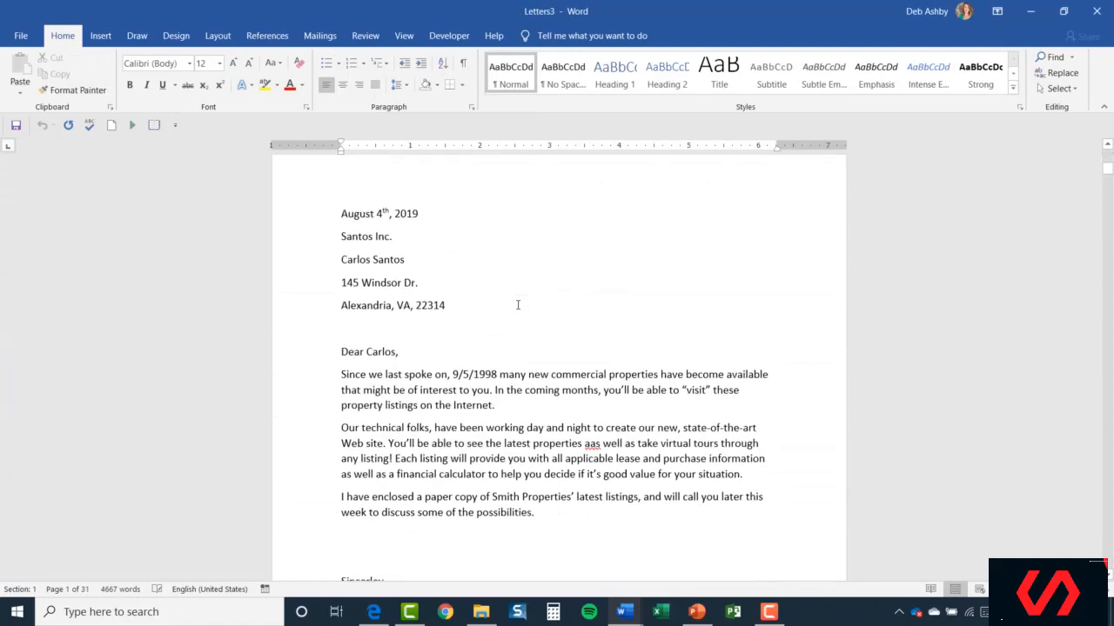
{"action": "scroll", "coordinate": [518, 305], "scroll_direction": "down", "scroll_amount": 4}
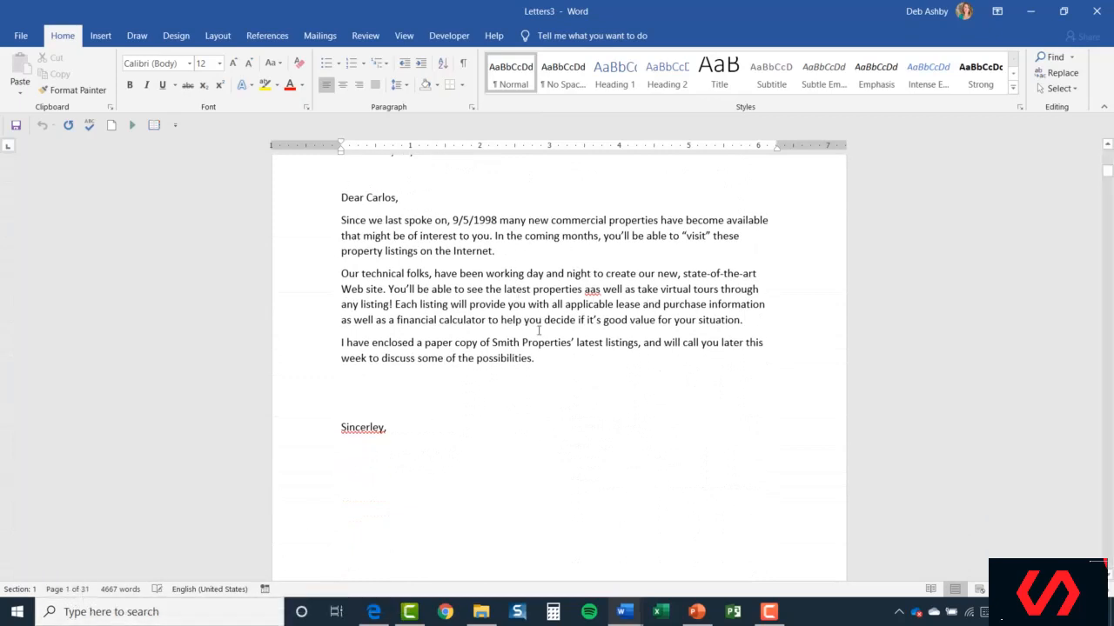
{"action": "scroll", "coordinate": [540, 331], "scroll_direction": "down", "scroll_amount": 8}
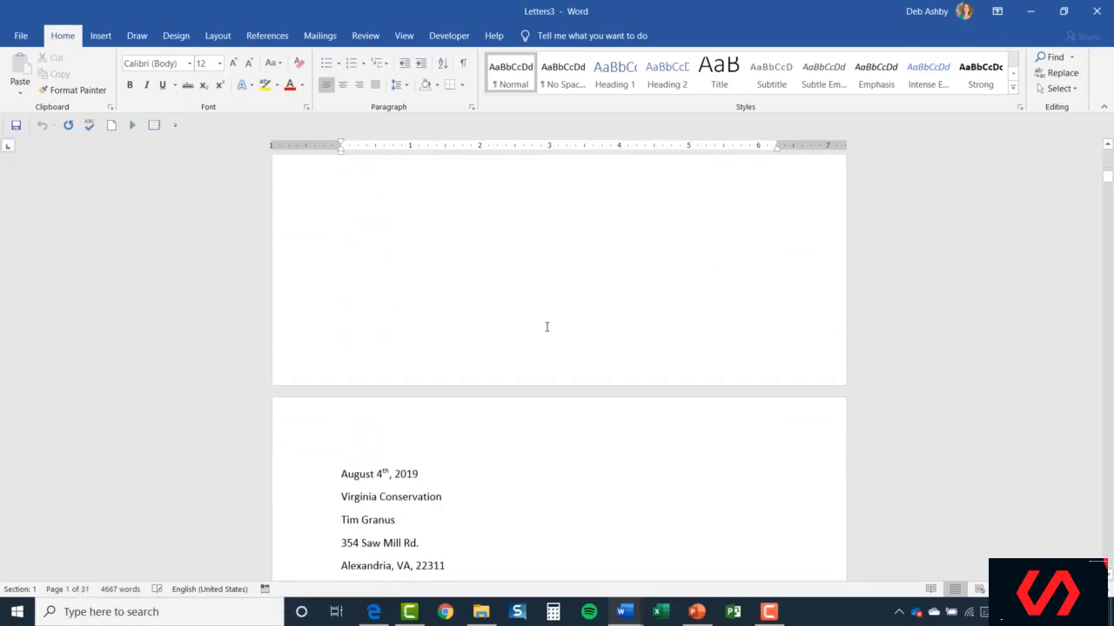
{"action": "scroll", "coordinate": [547, 326], "scroll_direction": "down", "scroll_amount": 3}
{"action": "left_click", "coordinate": [455, 417]}
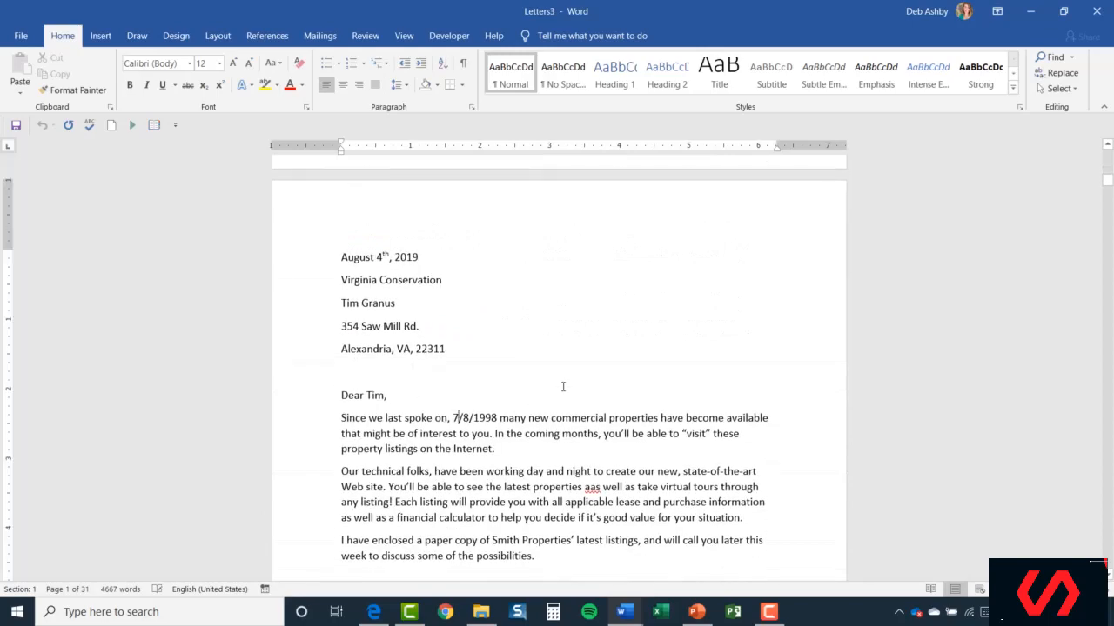
{"action": "scroll", "coordinate": [562, 386], "scroll_direction": "down", "scroll_amount": 14}
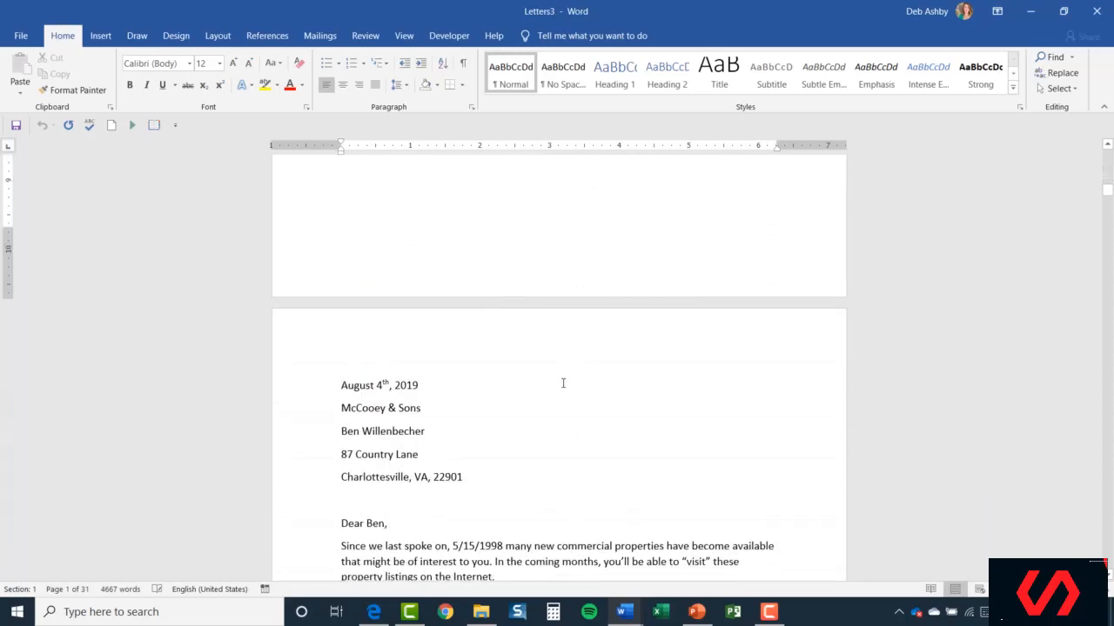
{"action": "scroll", "coordinate": [563, 383], "scroll_direction": "down", "scroll_amount": 5}
{"action": "scroll", "coordinate": [563, 382], "scroll_direction": "up", "scroll_amount": 3}
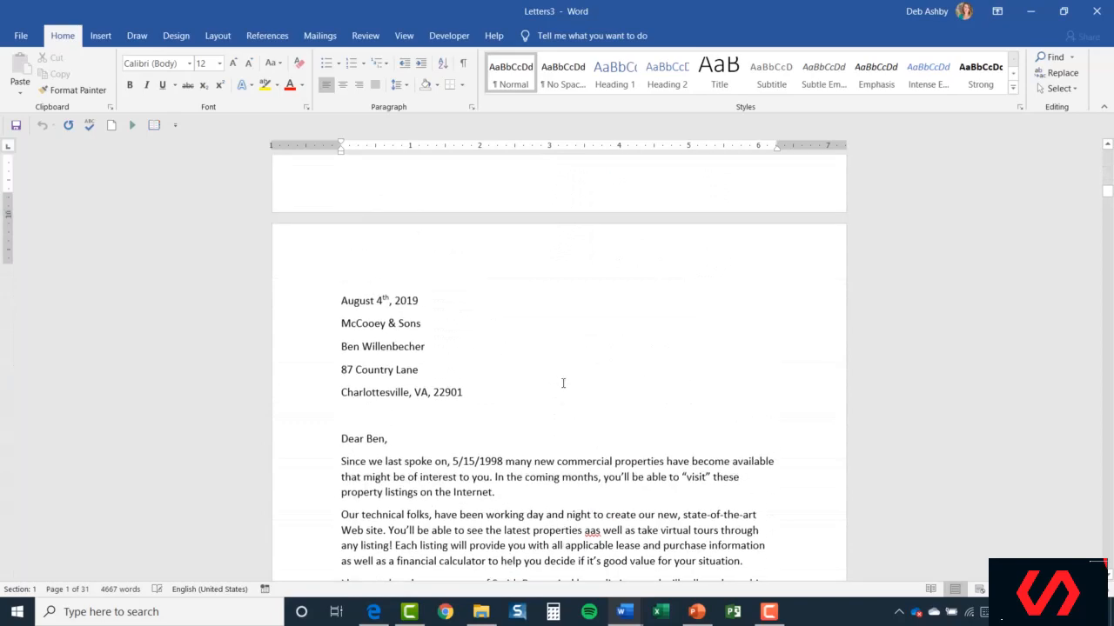
{"action": "scroll", "coordinate": [563, 383], "scroll_direction": "up", "scroll_amount": 12}
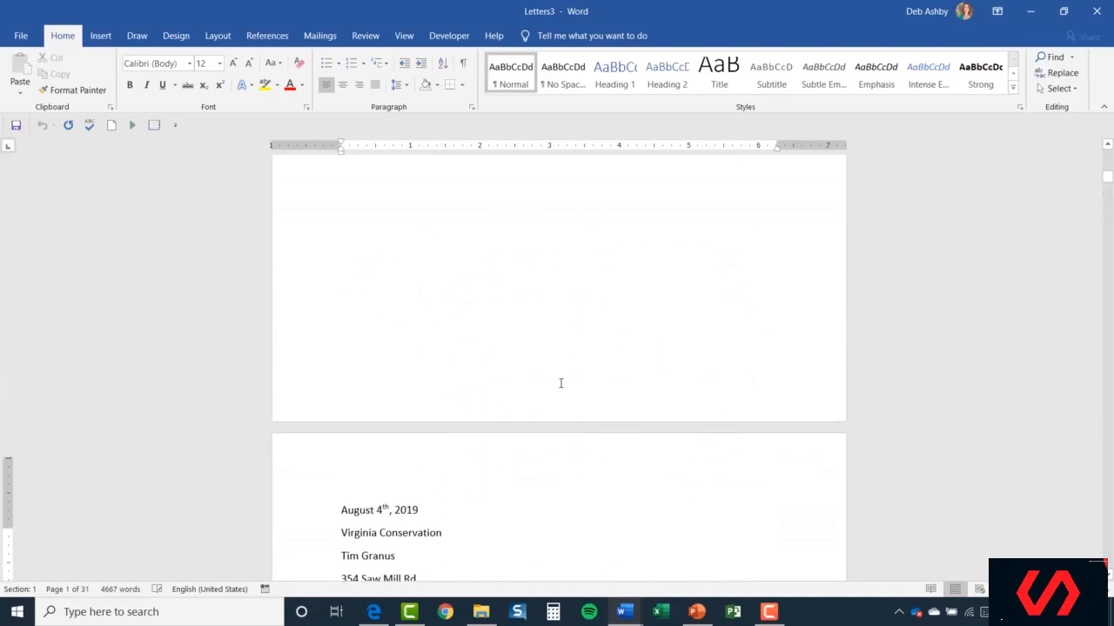
{"action": "scroll", "coordinate": [560, 383], "scroll_direction": "up", "scroll_amount": 20}
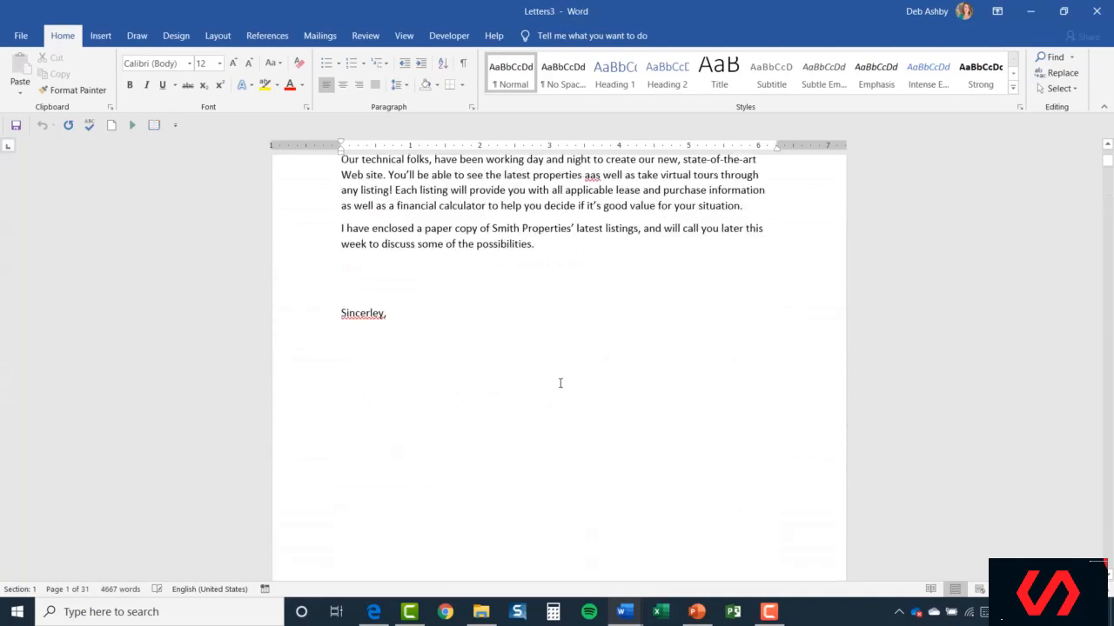
Return to the beginning of the first merged letter.
{"action": "scroll", "coordinate": [561, 383], "scroll_direction": "up", "scroll_amount": 7}
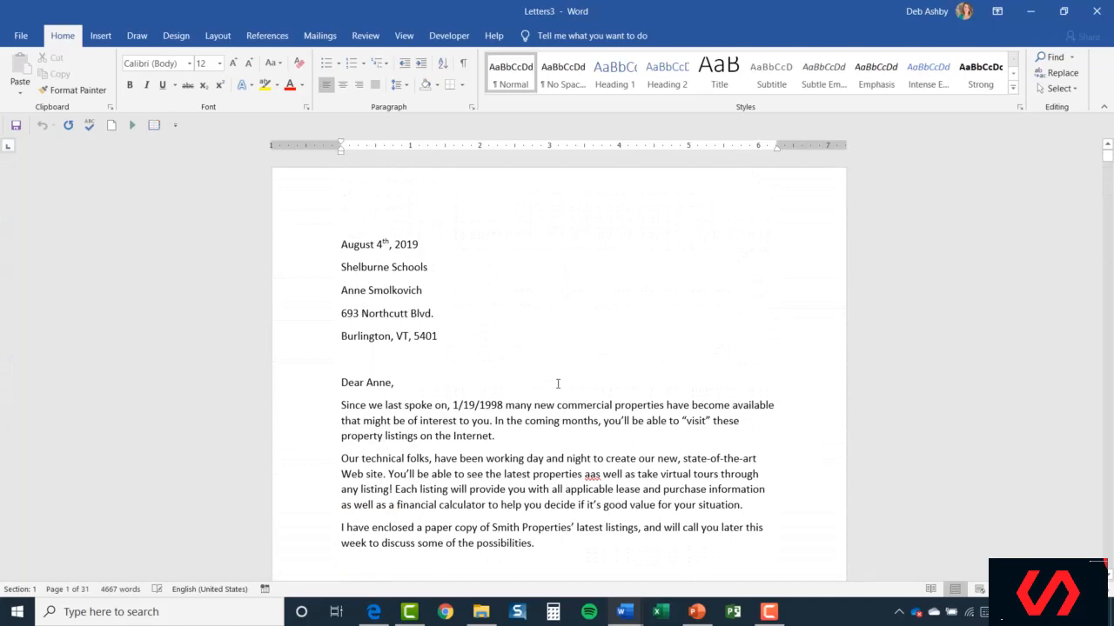
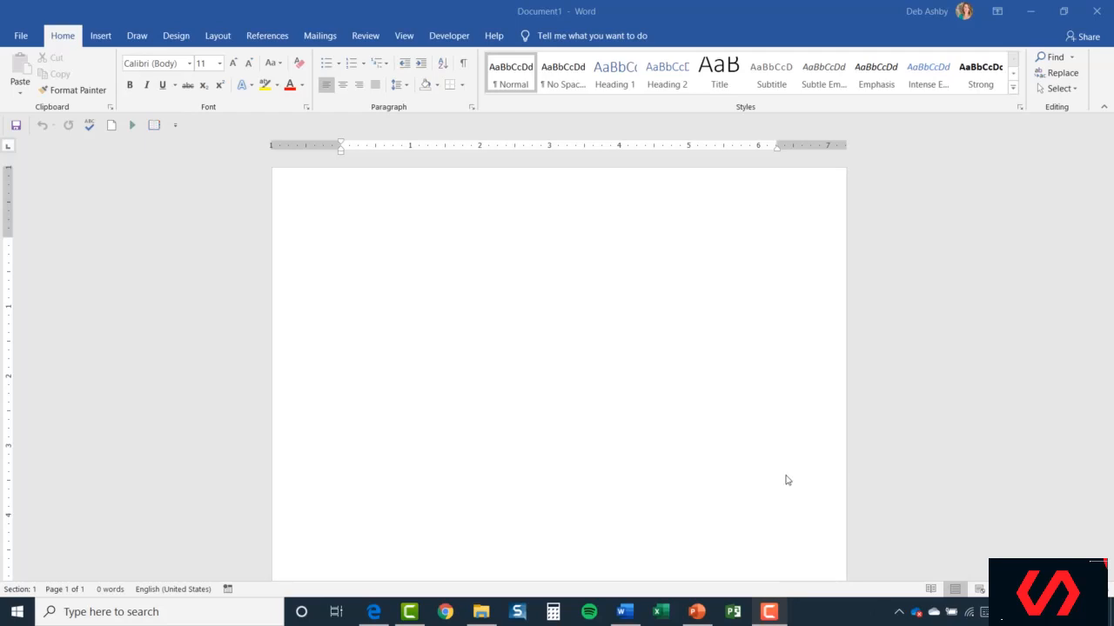
Start the Step-by-Step Mail Merge Wizard in the blank document, choose Labels as the document type and advance to the starting document.
{"action": "left_click", "coordinate": [344, 259]}
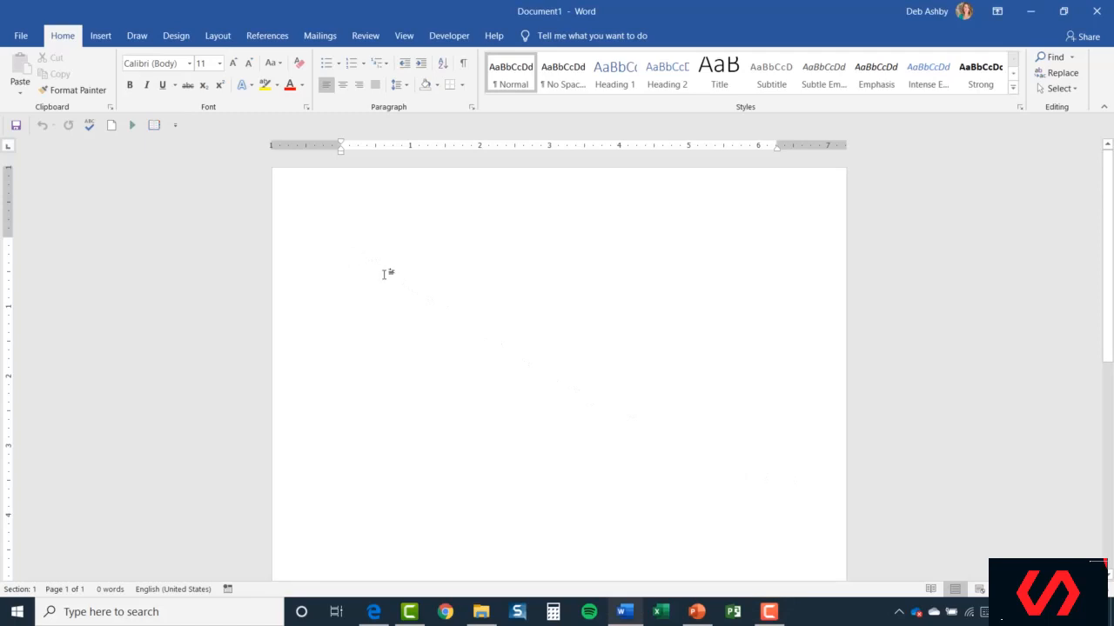
{"action": "left_click", "coordinate": [320, 37]}
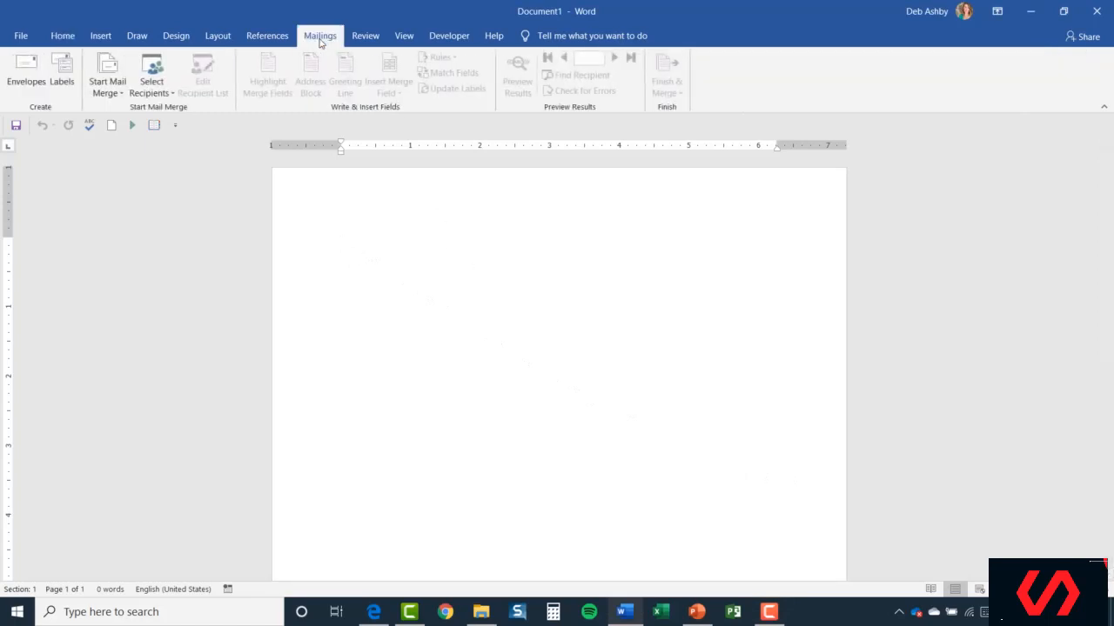
{"action": "left_click", "coordinate": [117, 91]}
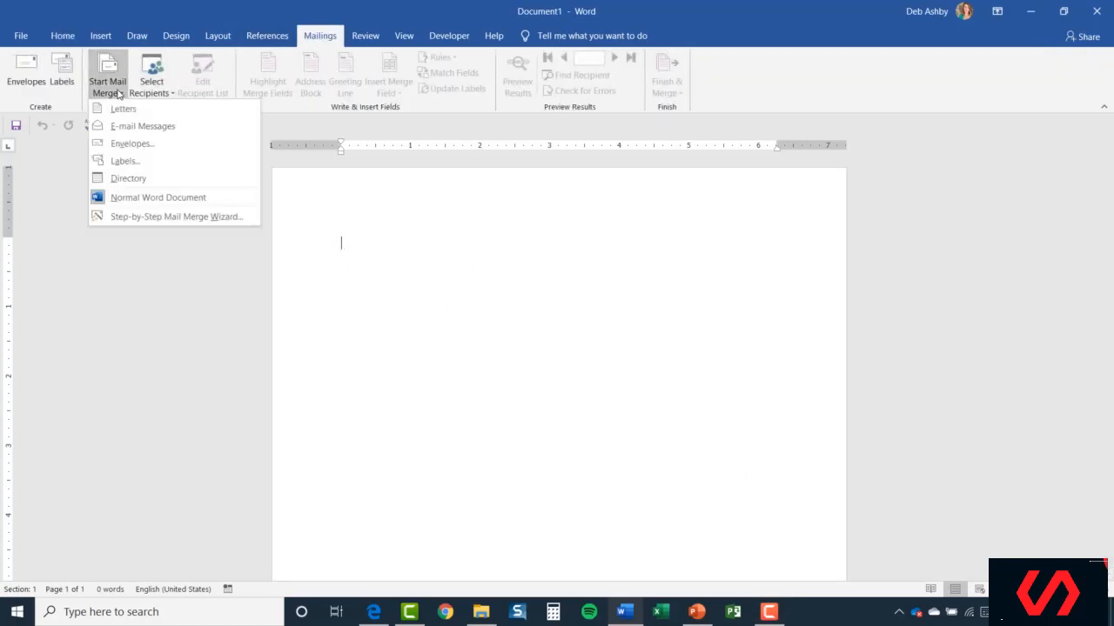
{"action": "left_click", "coordinate": [142, 218]}
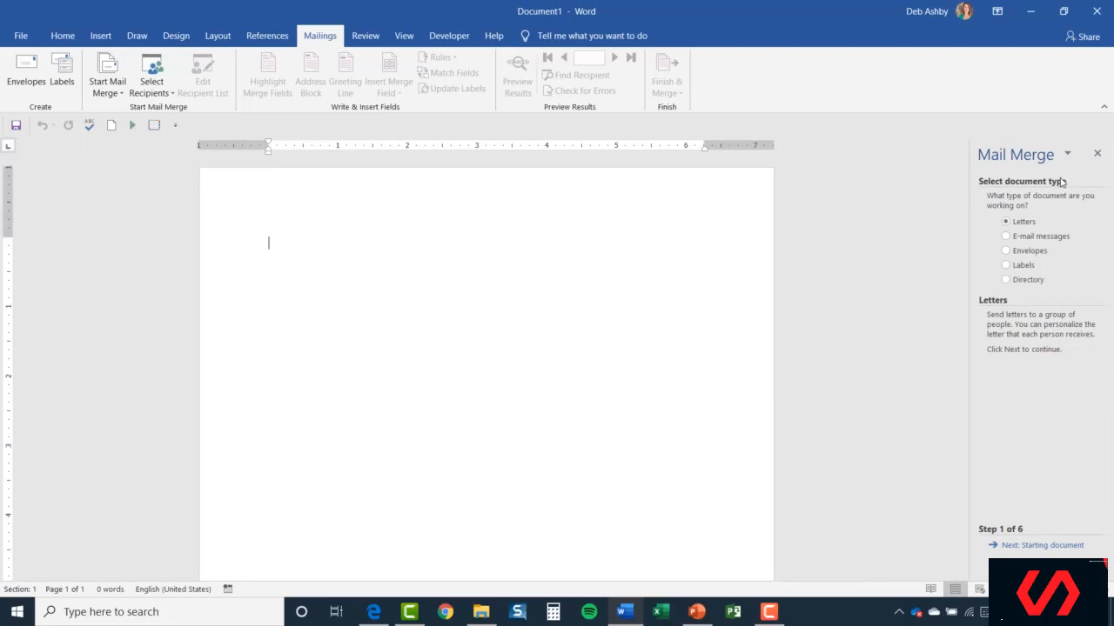
{"action": "left_click", "coordinate": [1006, 265]}
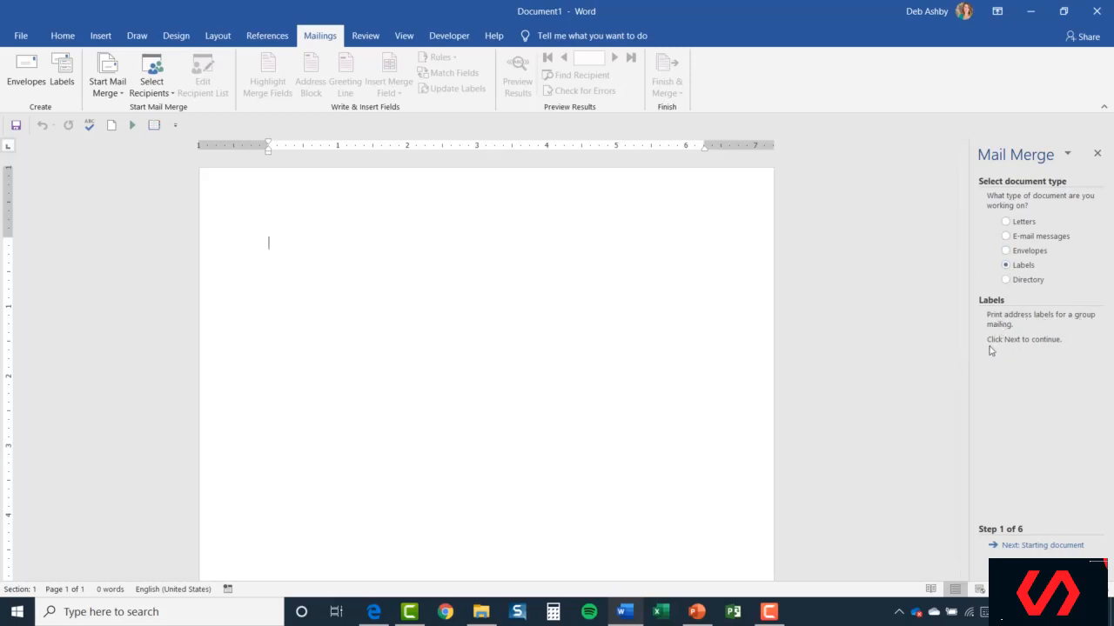
{"action": "left_click", "coordinate": [1025, 545]}
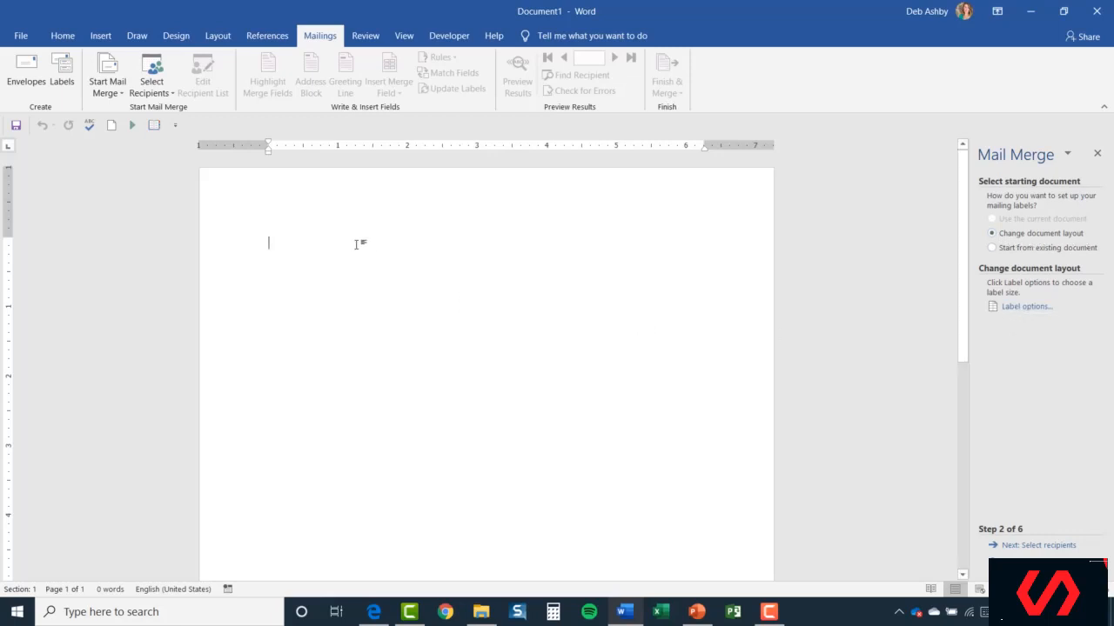
Set the label layout to Avery US Letter, product 8160 Address Labels, and look over the resulting label sheet.
{"action": "left_click", "coordinate": [1022, 309]}
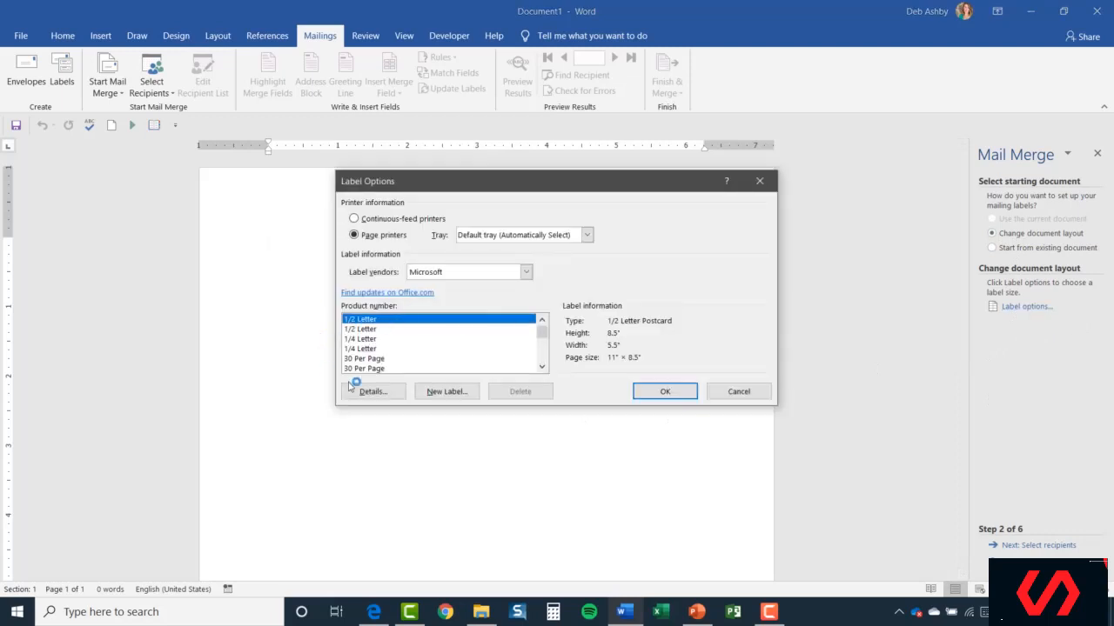
{"action": "left_click", "coordinate": [526, 272]}
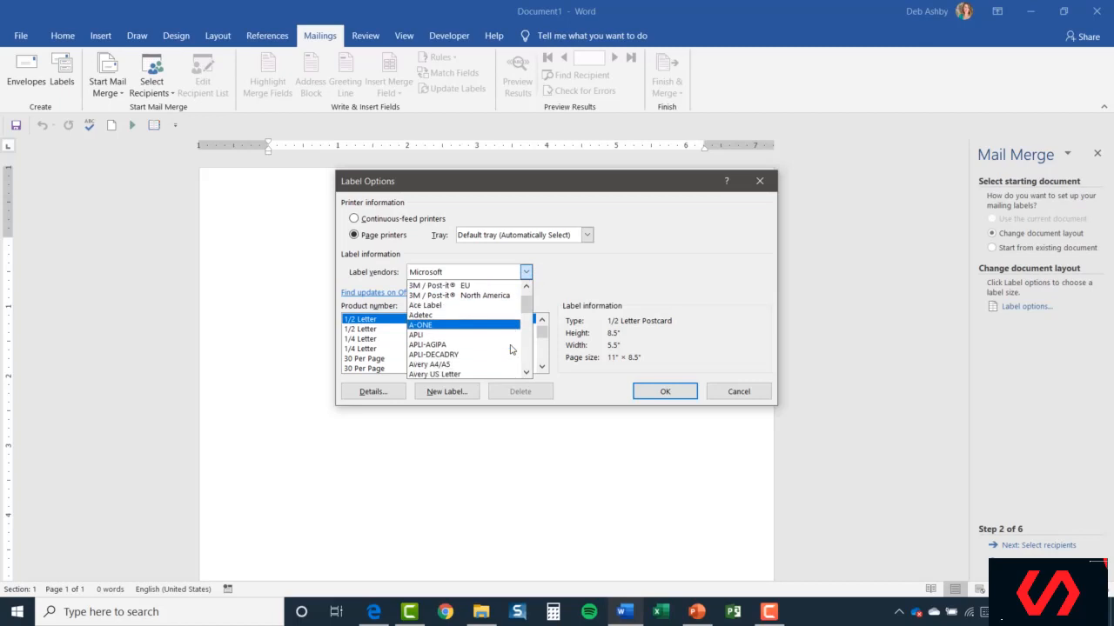
{"action": "left_click", "coordinate": [509, 367]}
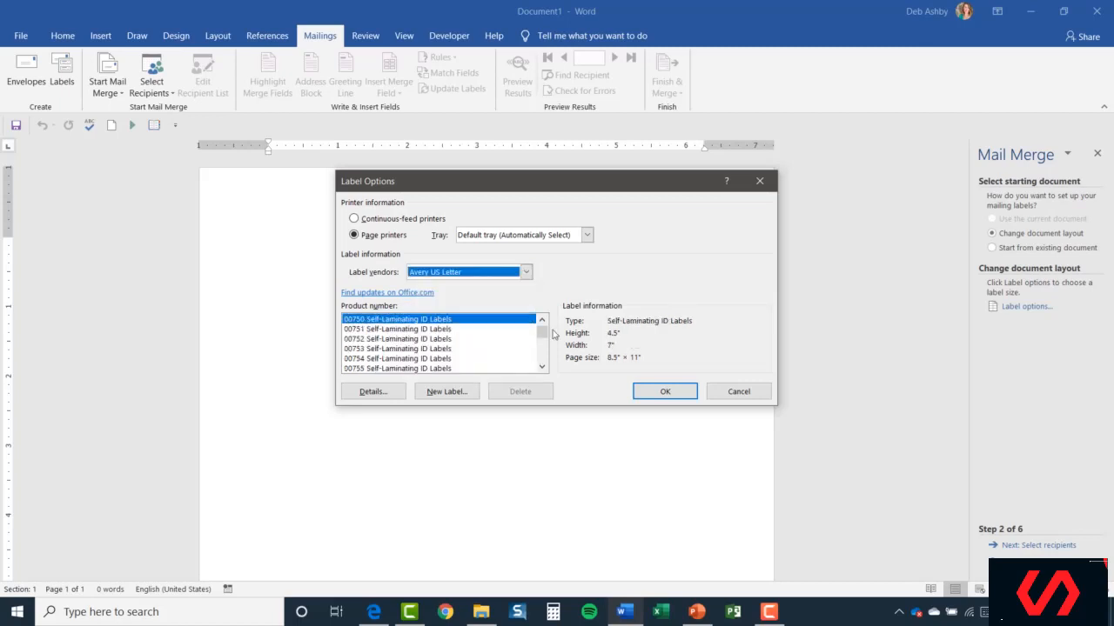
{"action": "left_click_drag", "start_coordinate": [543, 334], "coordinate": [545, 355]}
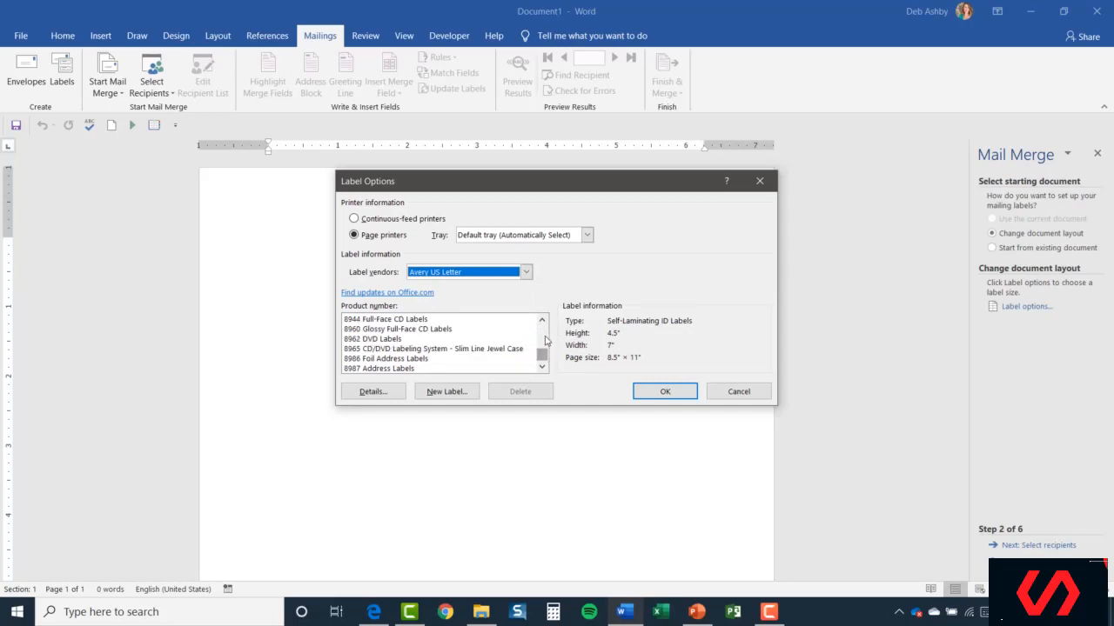
{"action": "scroll", "coordinate": [381, 366], "scroll_direction": "up", "scroll_amount": 5}
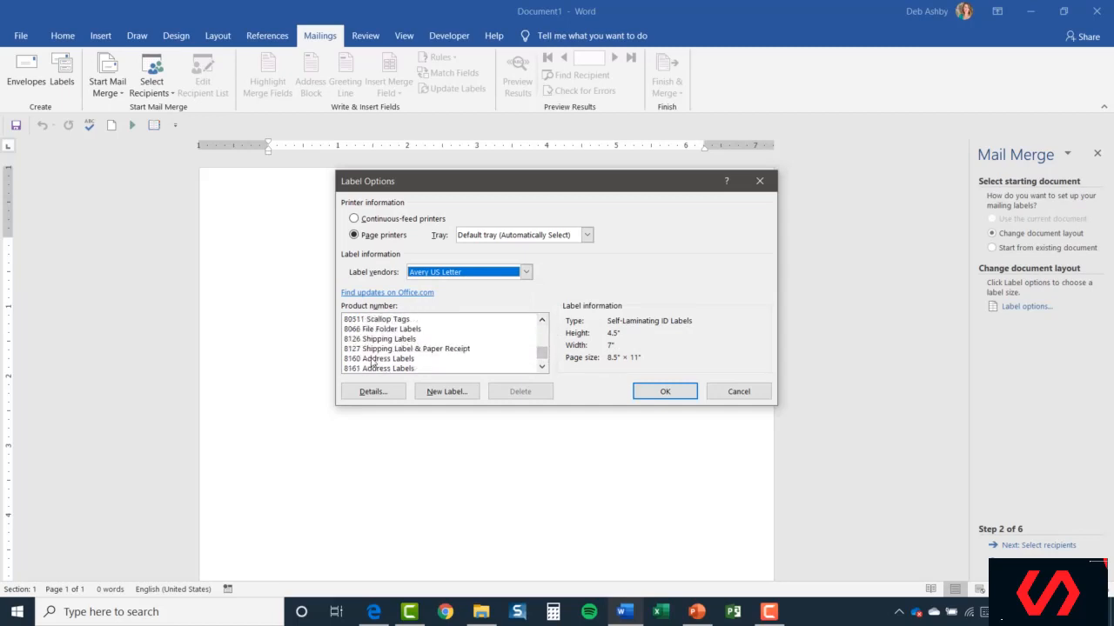
{"action": "left_click", "coordinate": [376, 359]}
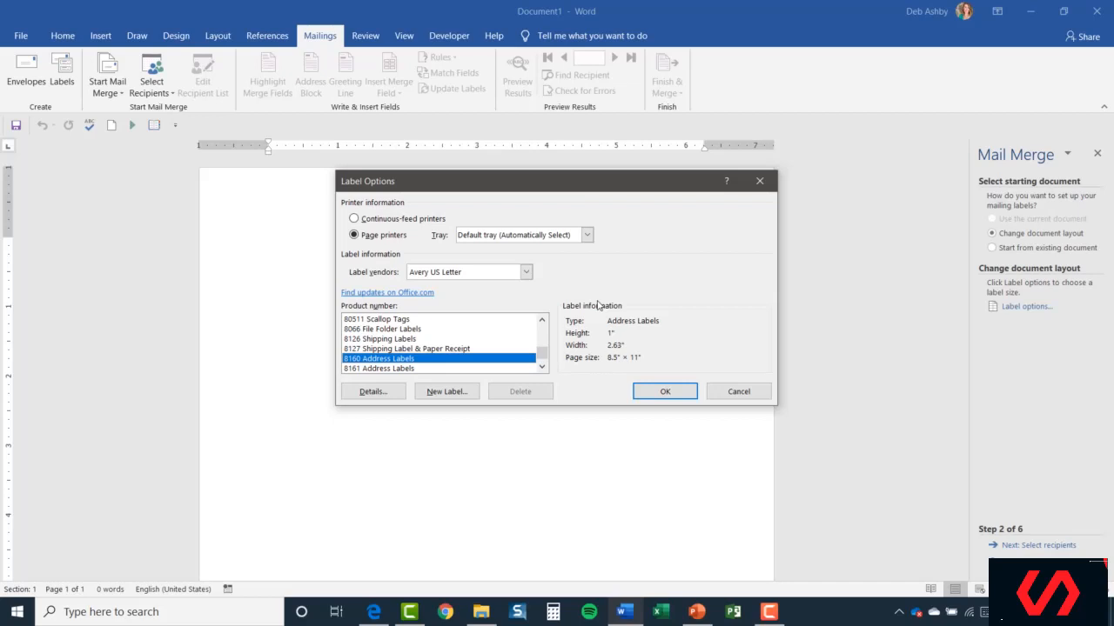
{"action": "left_click", "coordinate": [663, 392]}
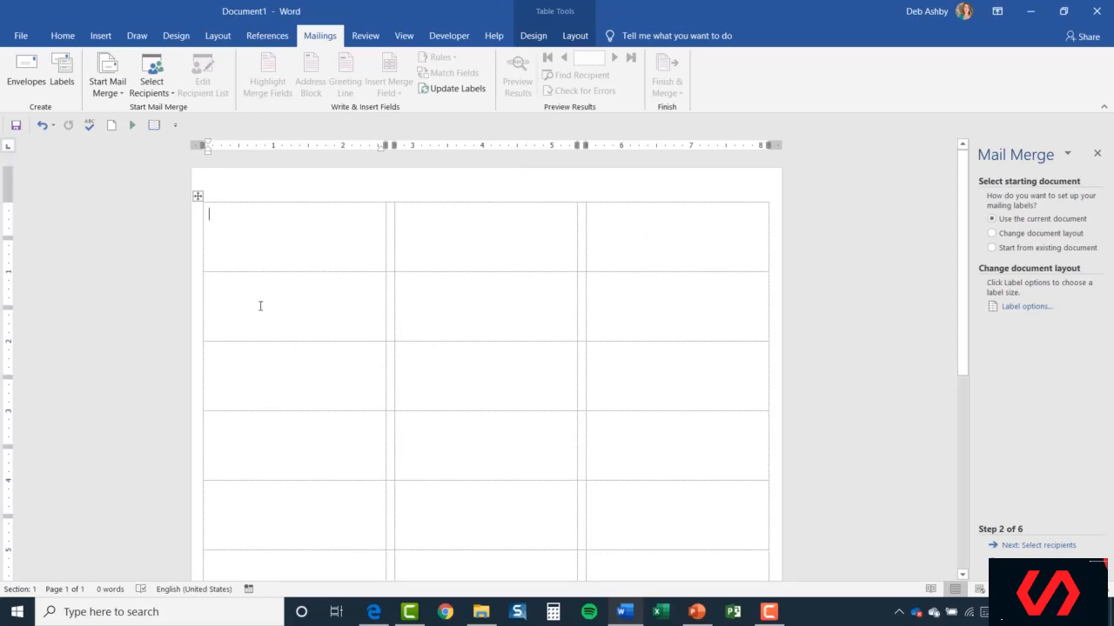
{"action": "scroll", "coordinate": [261, 496], "scroll_direction": "down", "scroll_amount": 2}
{"action": "scroll", "coordinate": [269, 473], "scroll_direction": "down", "scroll_amount": 2}
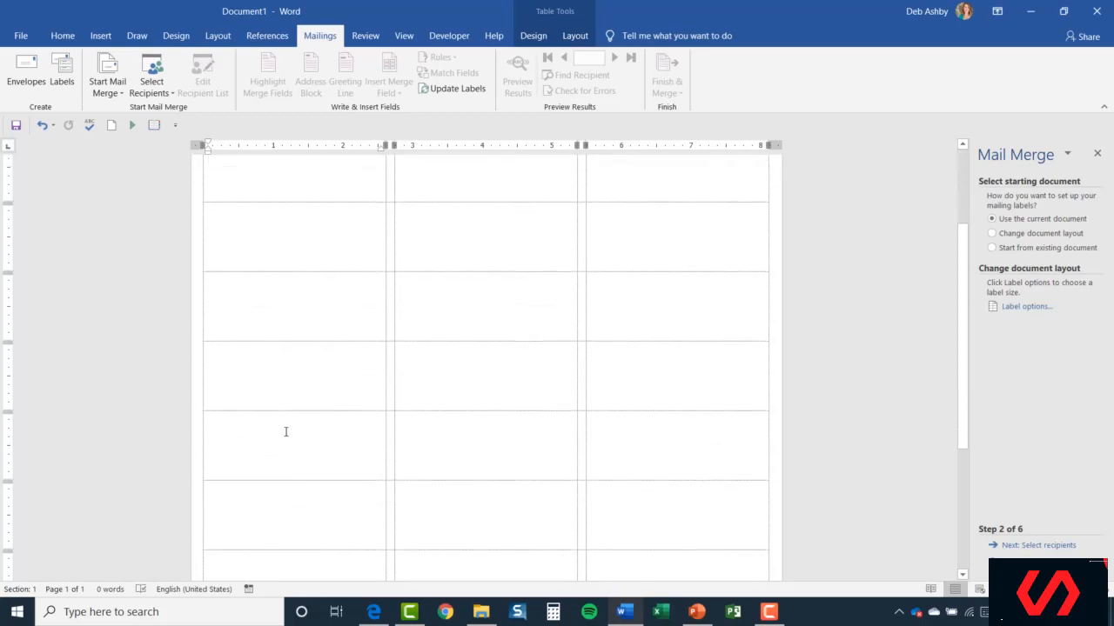
{"action": "scroll", "coordinate": [287, 436], "scroll_direction": "up", "scroll_amount": 5}
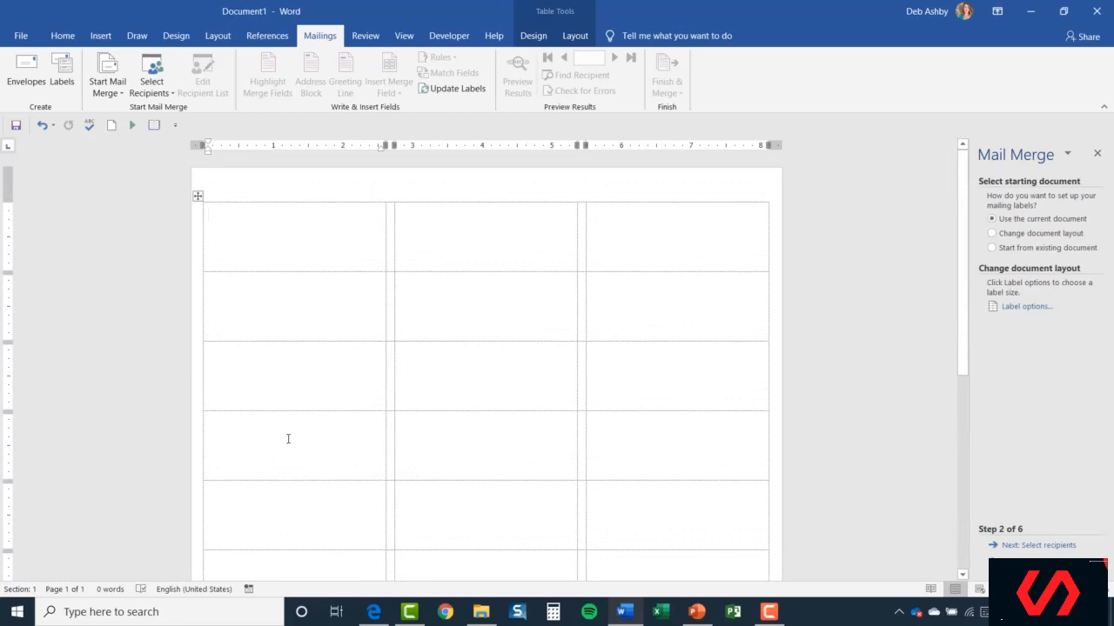
Advance to selecting recipients, widen the wizard pane and load Sheet1$ of New Merge Data.xlsx, with column headers in the first row.
{"action": "left_click", "coordinate": [1037, 545]}
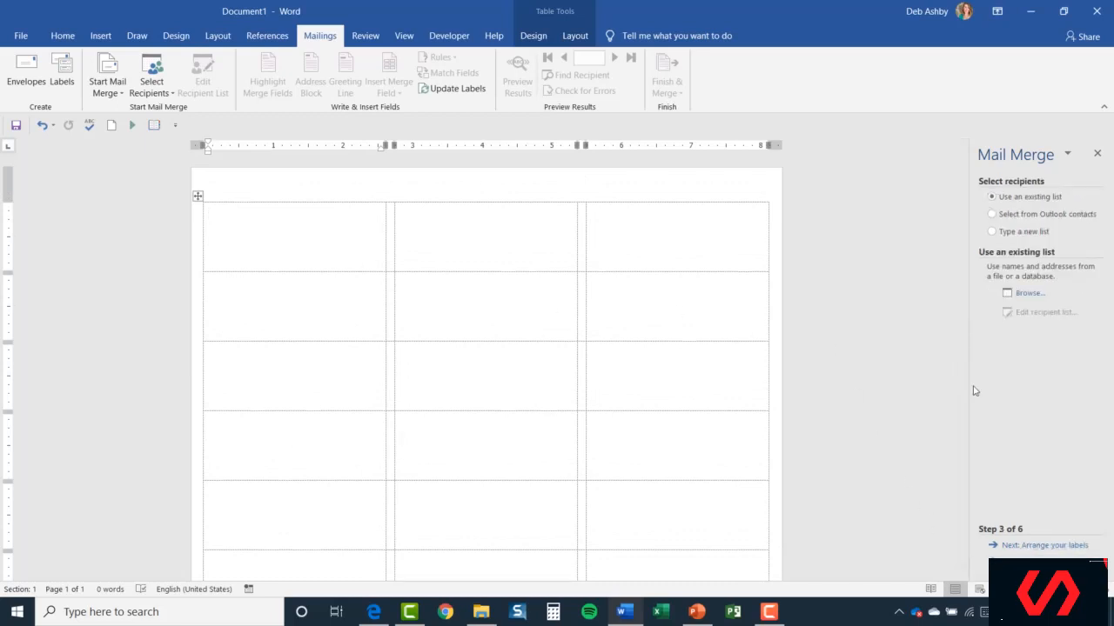
{"action": "left_click_drag", "start_coordinate": [969, 360], "coordinate": [902, 368]}
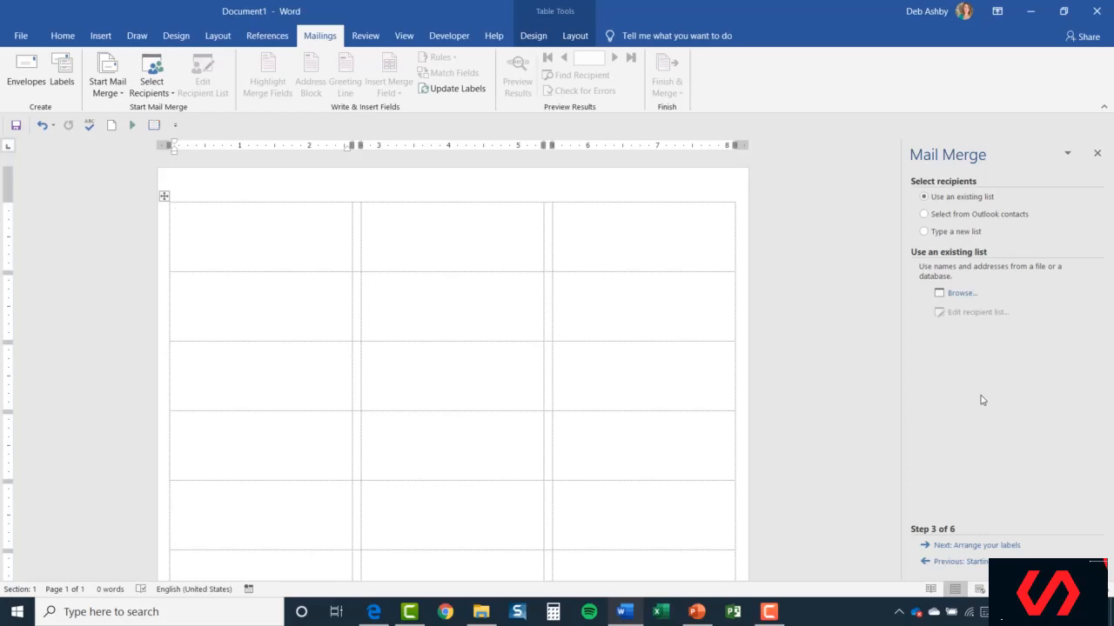
{"action": "left_click", "coordinate": [963, 296]}
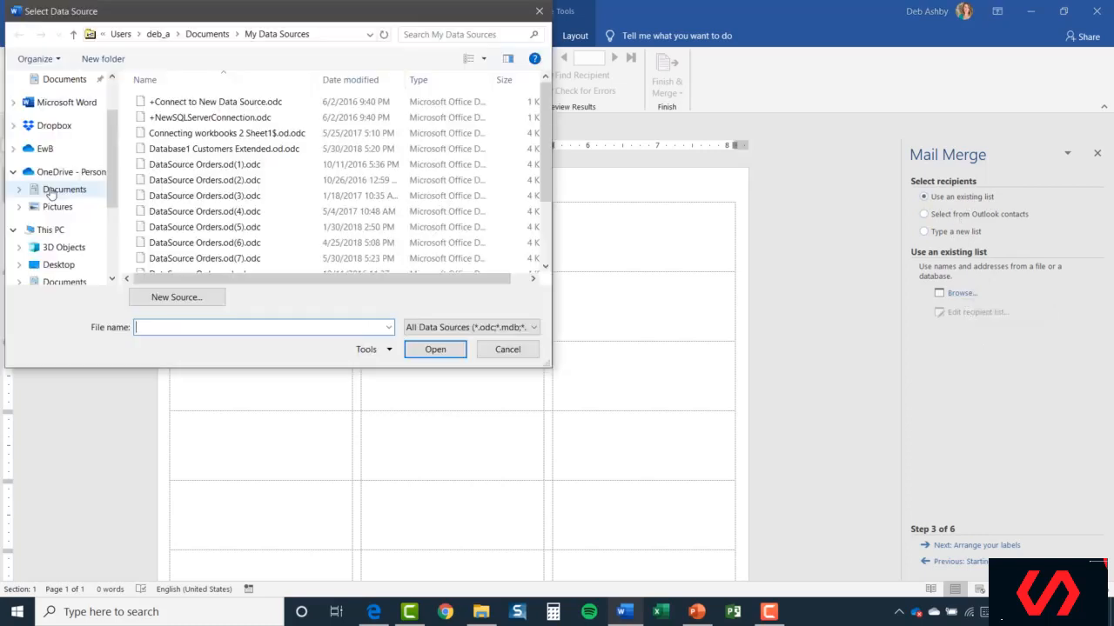
{"action": "left_click", "coordinate": [52, 188]}
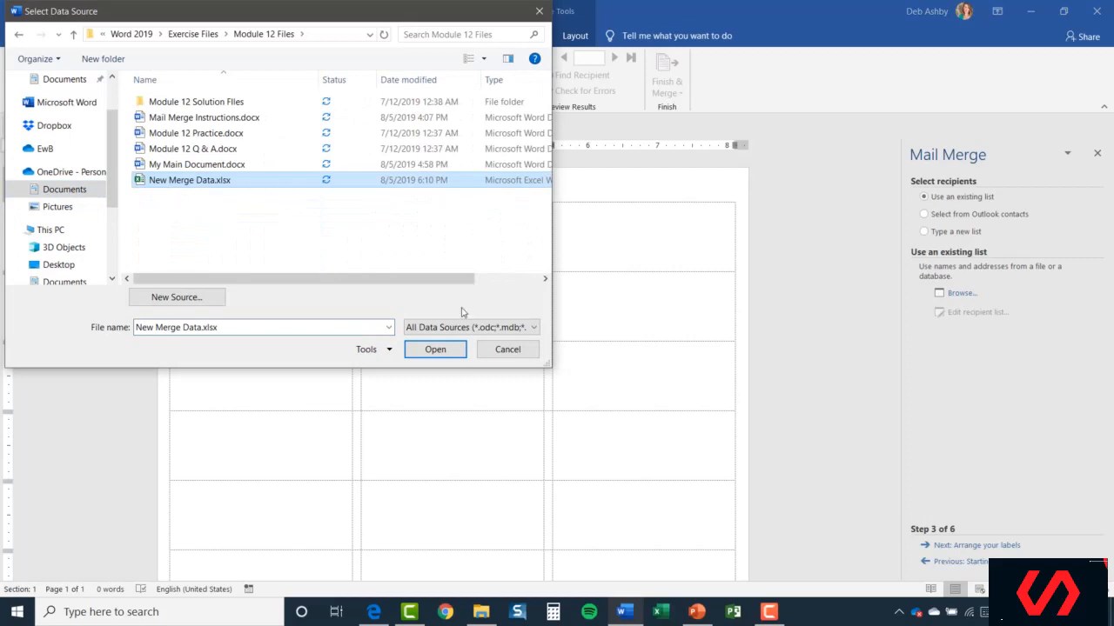
{"action": "left_click", "coordinate": [435, 349]}
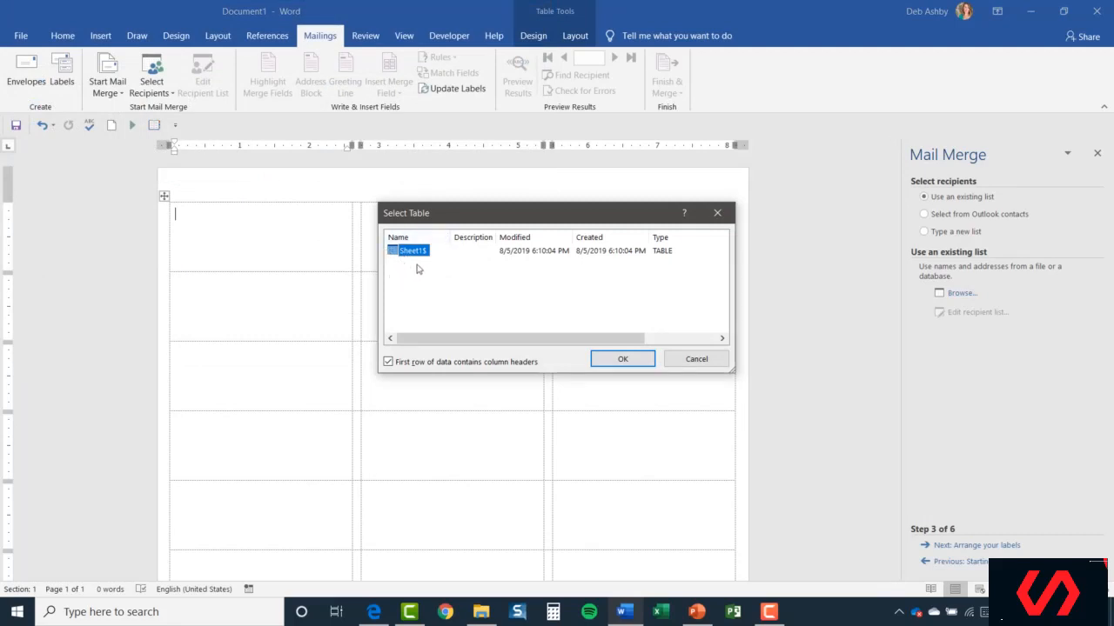
{"action": "left_click", "coordinate": [640, 360]}
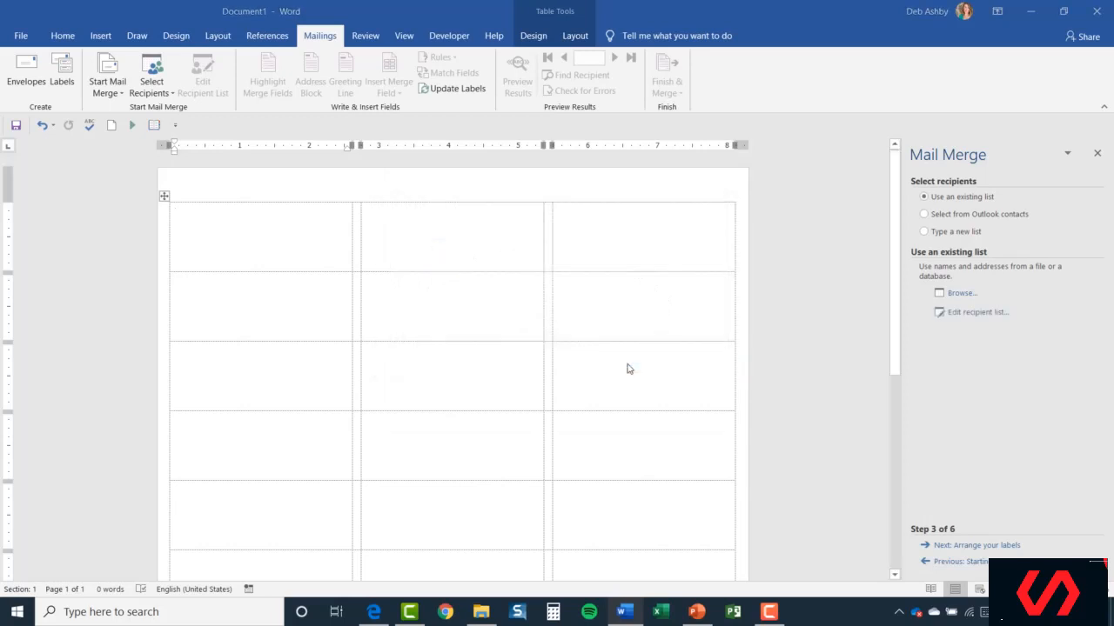
Enlarge and reposition the Mail Merge Recipients dialog to see more of the recipient columns.
{"action": "left_click_drag", "start_coordinate": [735, 439], "coordinate": [956, 445]}
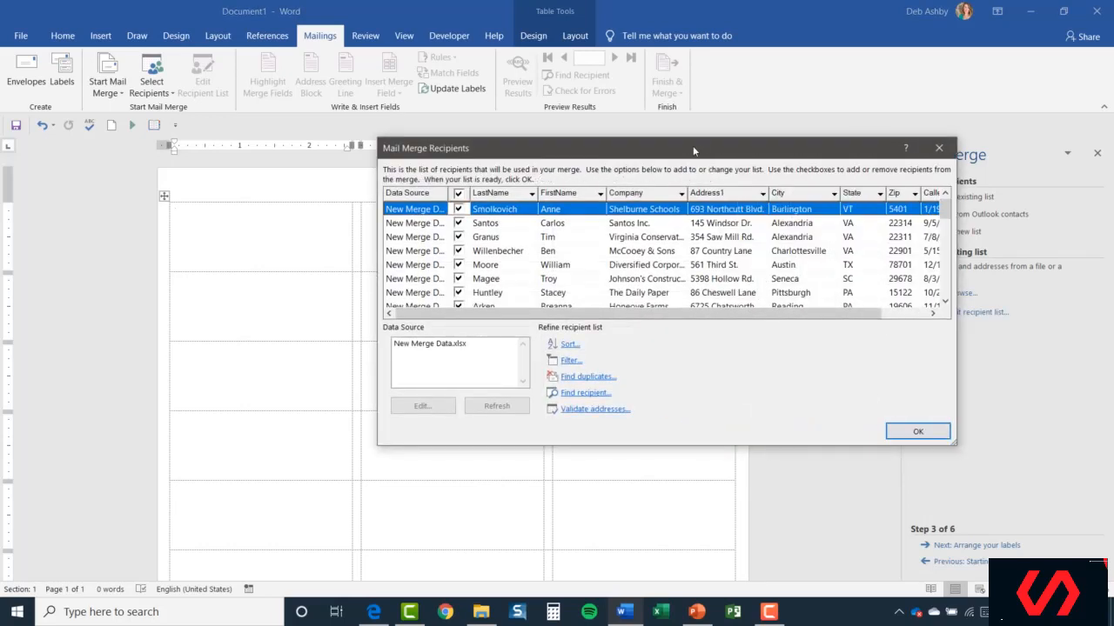
{"action": "left_click_drag", "start_coordinate": [624, 156], "coordinate": [502, 157]}
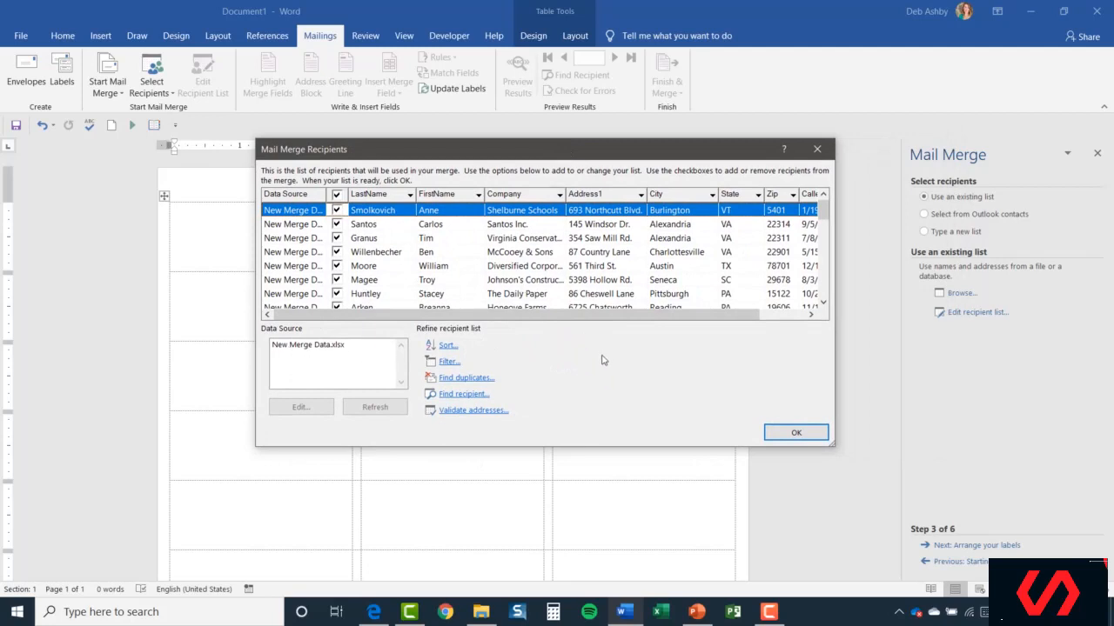
{"action": "left_click_drag", "start_coordinate": [672, 319], "coordinate": [646, 321]}
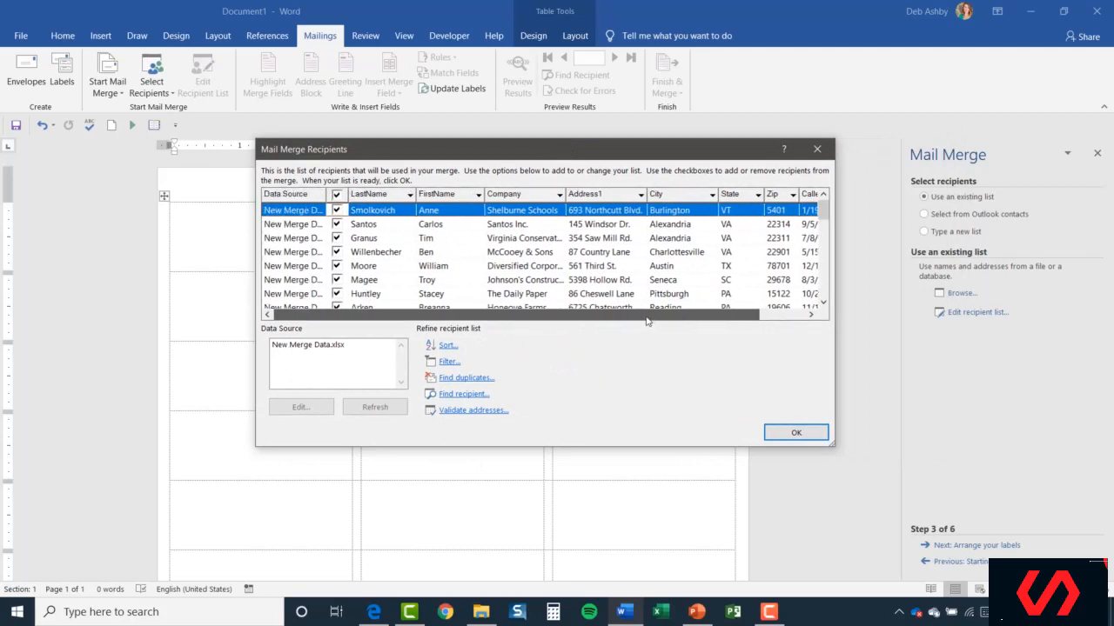
Filter the recipient list to records with State equal to VA, and reset the State filter to all.
{"action": "left_click", "coordinate": [445, 363]}
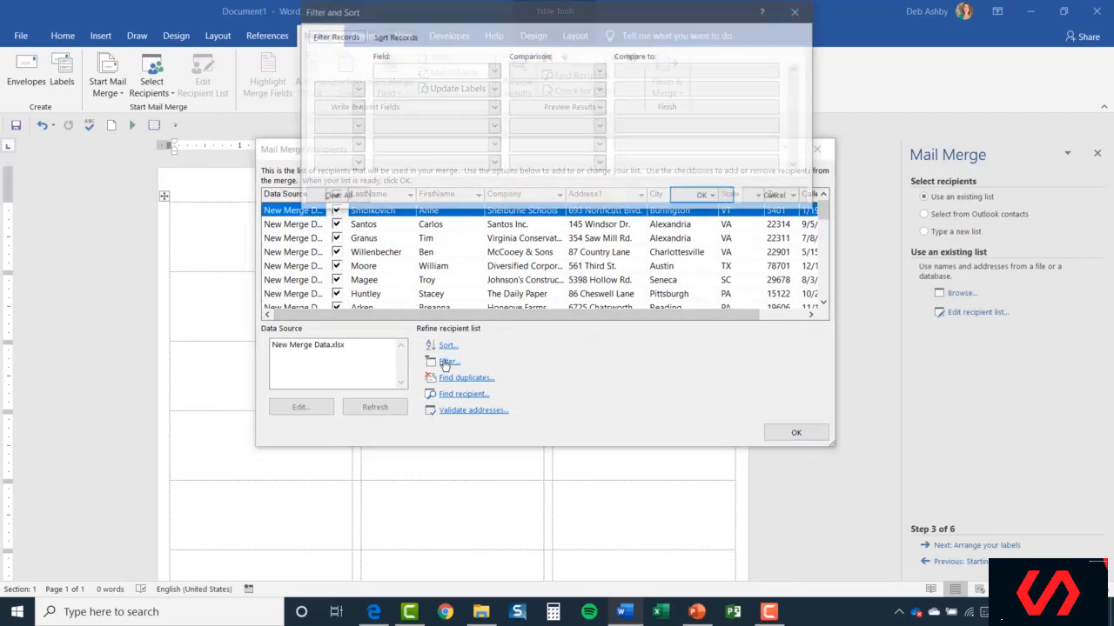
{"action": "left_click", "coordinate": [493, 71]}
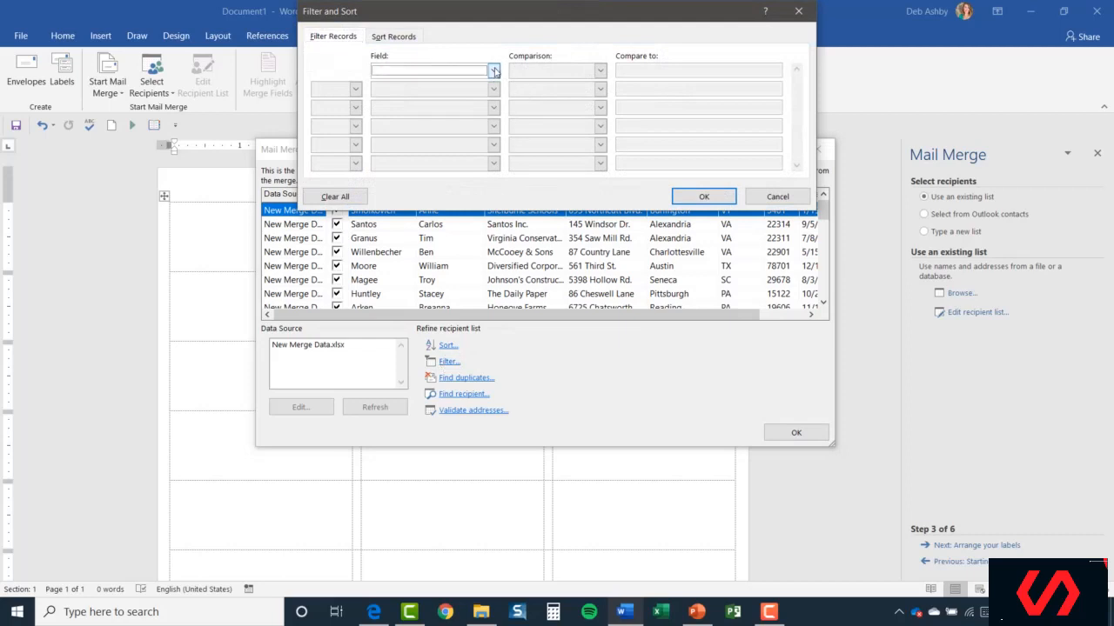
{"action": "scroll", "coordinate": [435, 107], "scroll_direction": "down", "scroll_amount": 2}
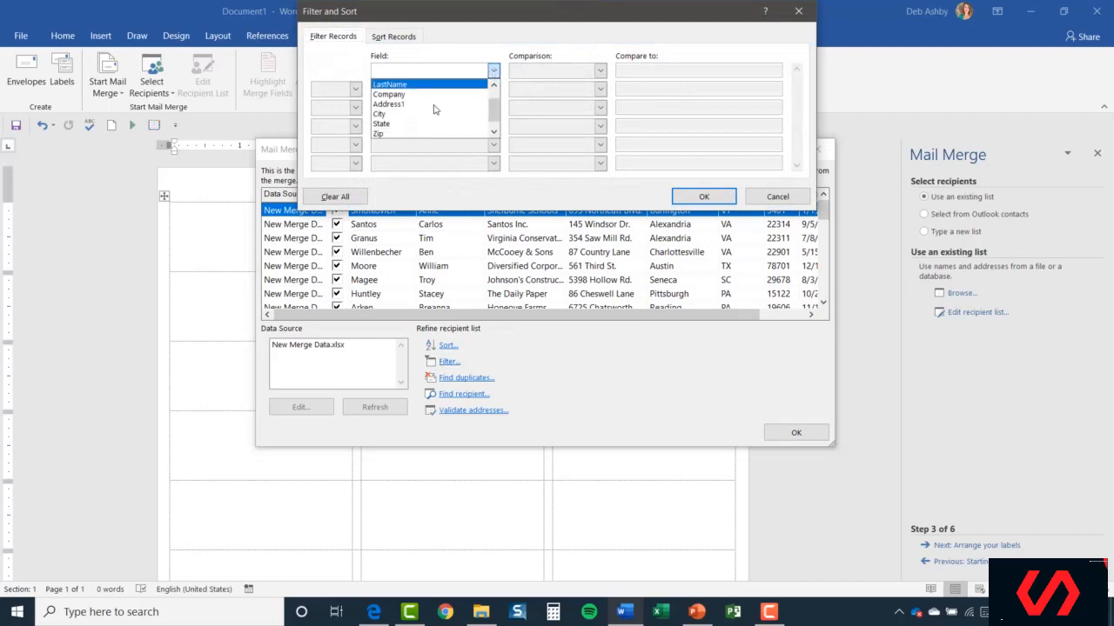
{"action": "left_click", "coordinate": [385, 125]}
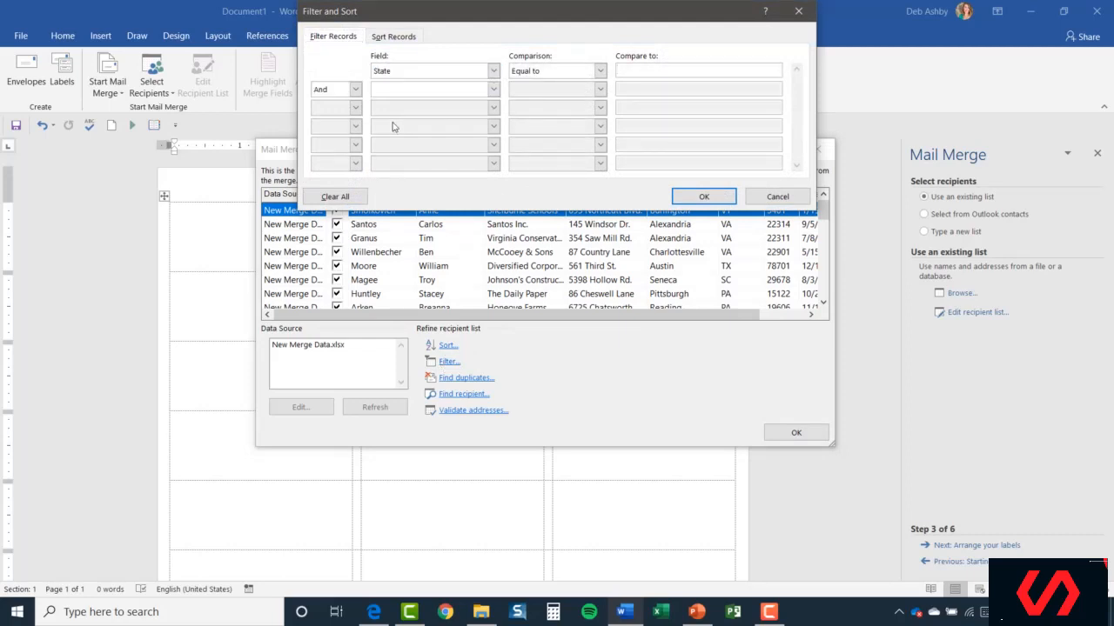
{"action": "left_click", "coordinate": [631, 69]}
{"action": "left_click", "coordinate": [706, 199]}
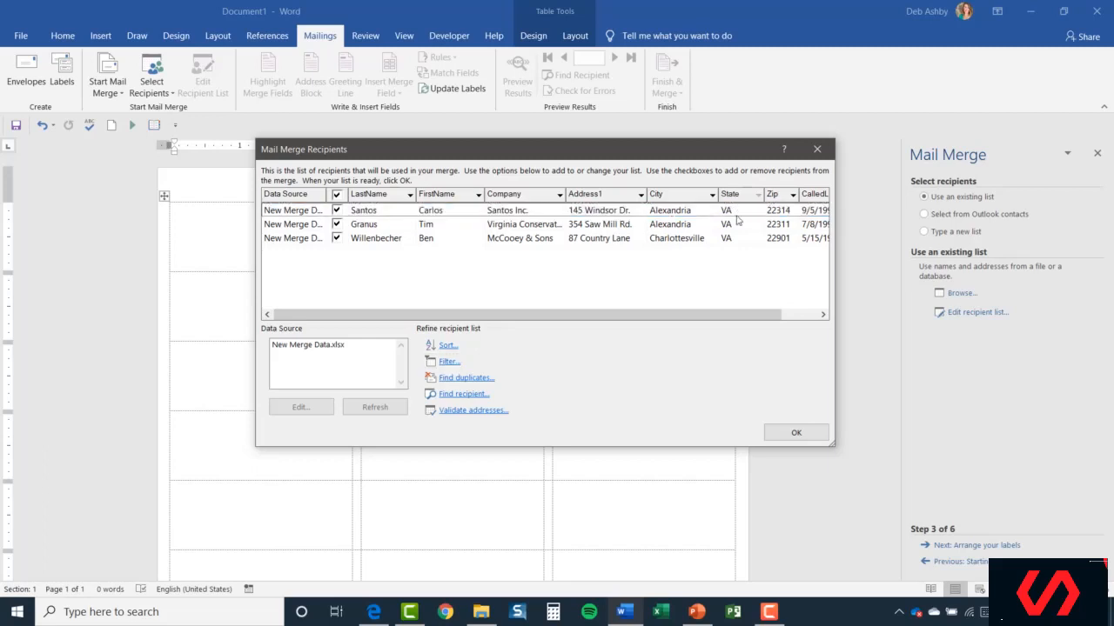
{"action": "left_click", "coordinate": [759, 197]}
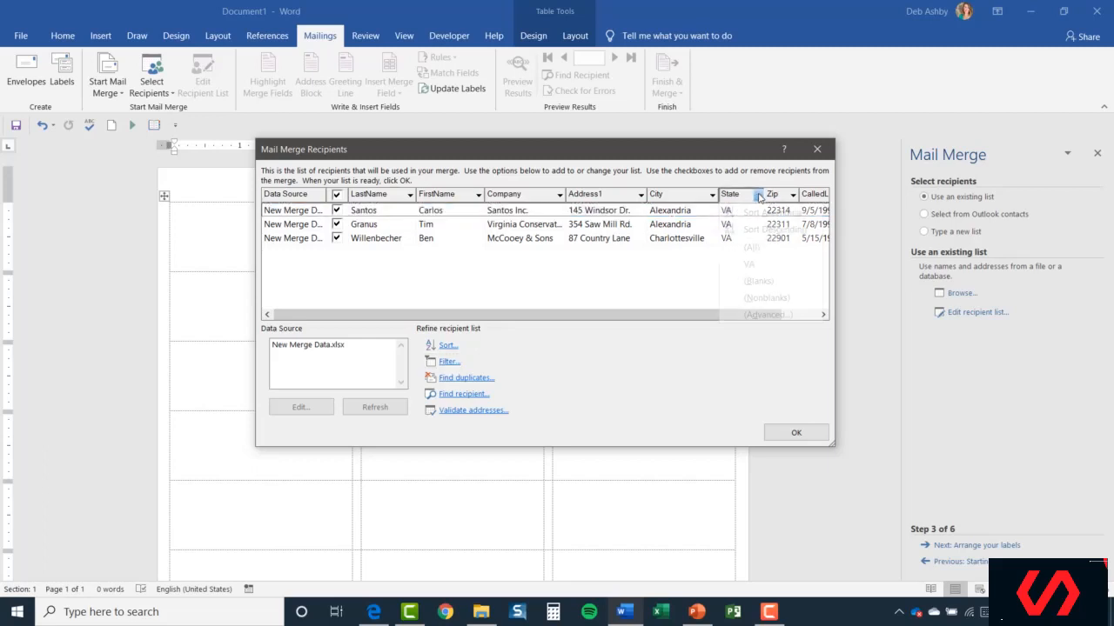
{"action": "left_click", "coordinate": [752, 248]}
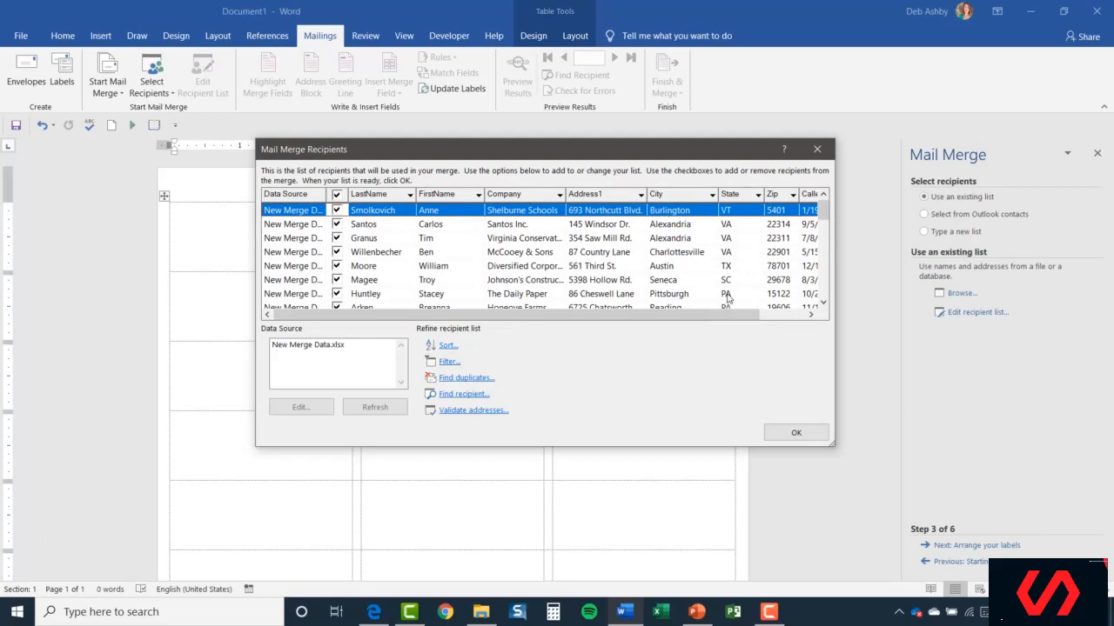
Sort the mail merge recipients by State in ascending order and accept the recipient list.
{"action": "left_click", "coordinate": [447, 346]}
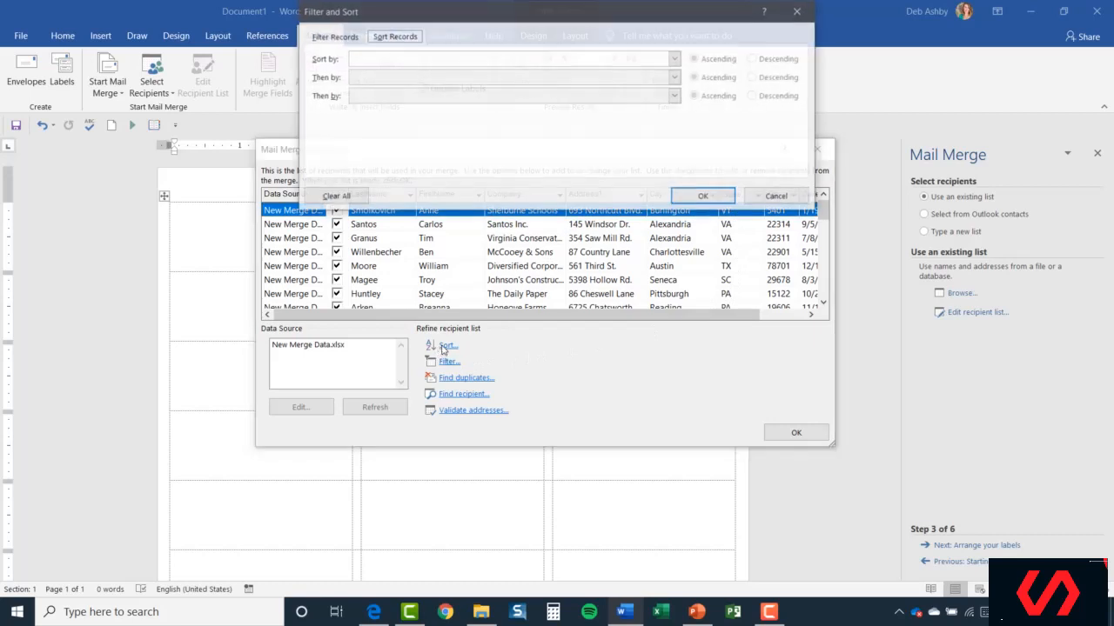
{"action": "left_click", "coordinate": [676, 58]}
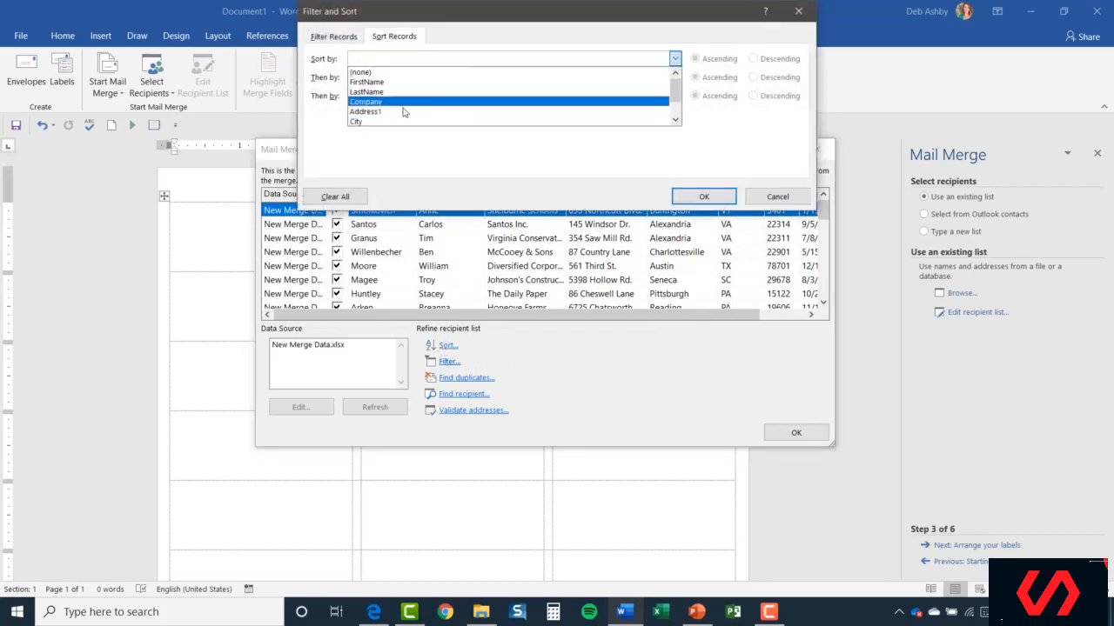
{"action": "left_click", "coordinate": [675, 121]}
{"action": "left_click", "coordinate": [676, 120]}
{"action": "left_click", "coordinate": [675, 120]}
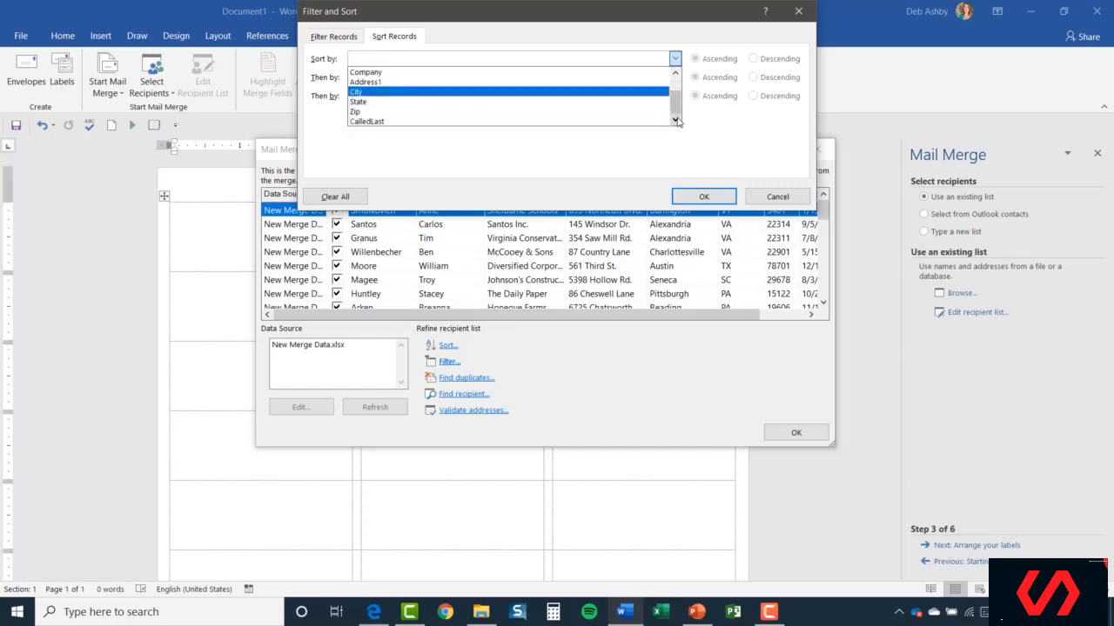
{"action": "left_click", "coordinate": [399, 103]}
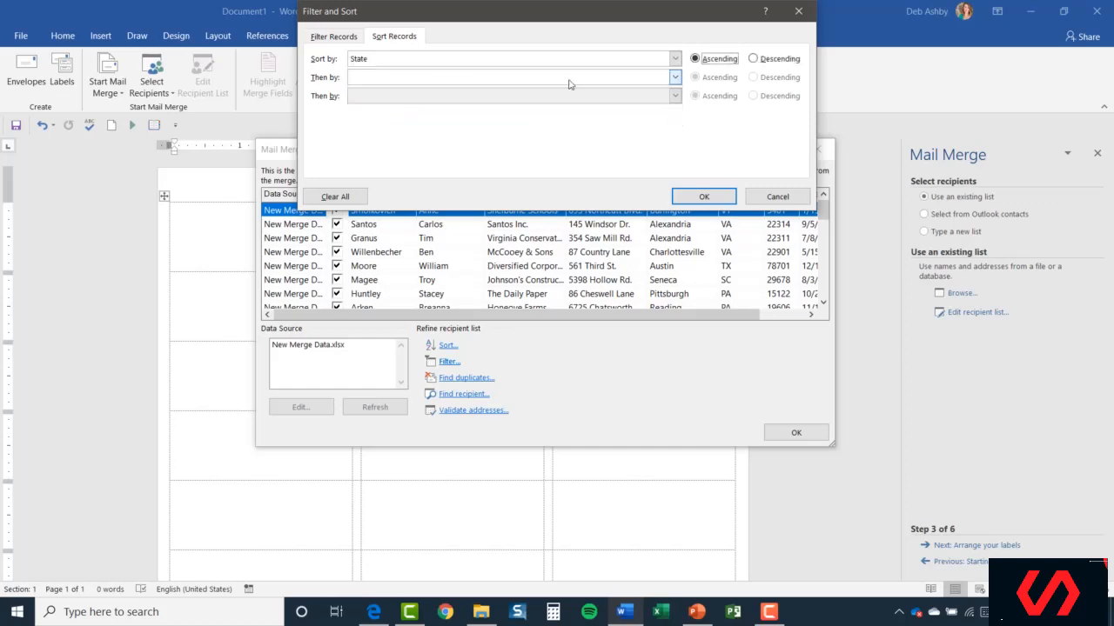
{"action": "left_click", "coordinate": [706, 197]}
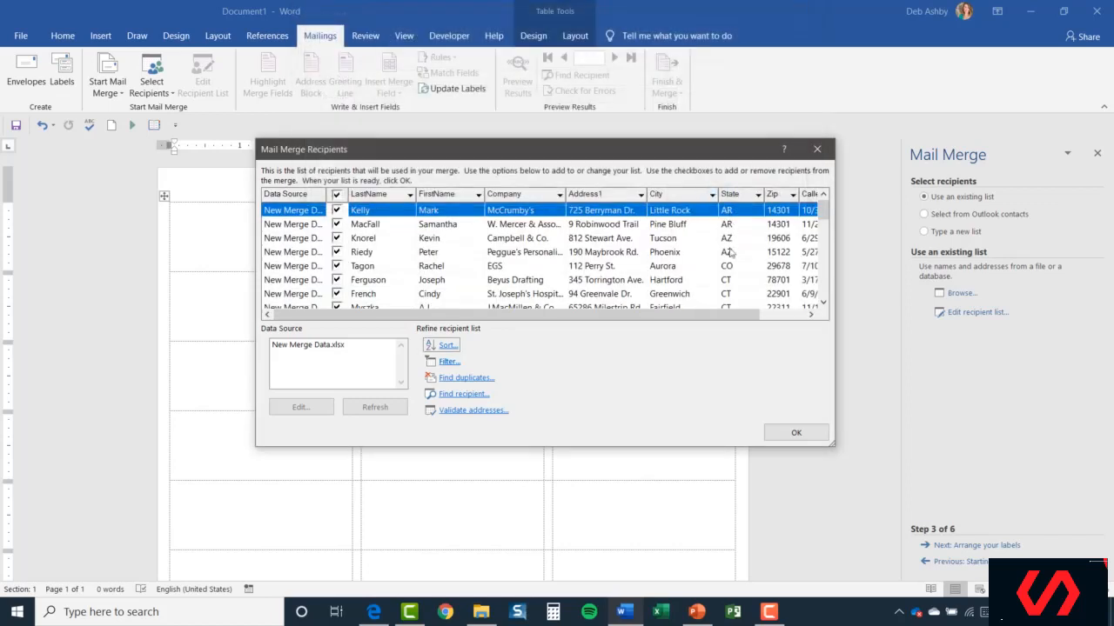
{"action": "left_click_drag", "start_coordinate": [686, 317], "coordinate": [659, 316]}
{"action": "left_click", "coordinate": [795, 432]}
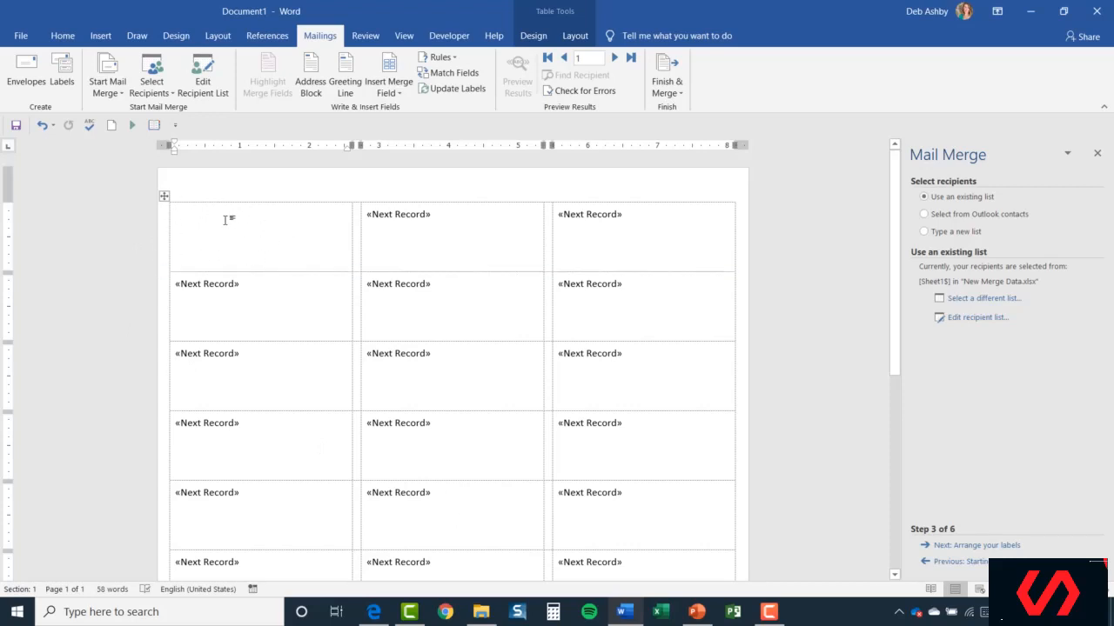
Advance to arranging the labels and insert Company on the first label's first line, with FirstName and LastName on the second.
{"action": "left_click", "coordinate": [972, 546]}
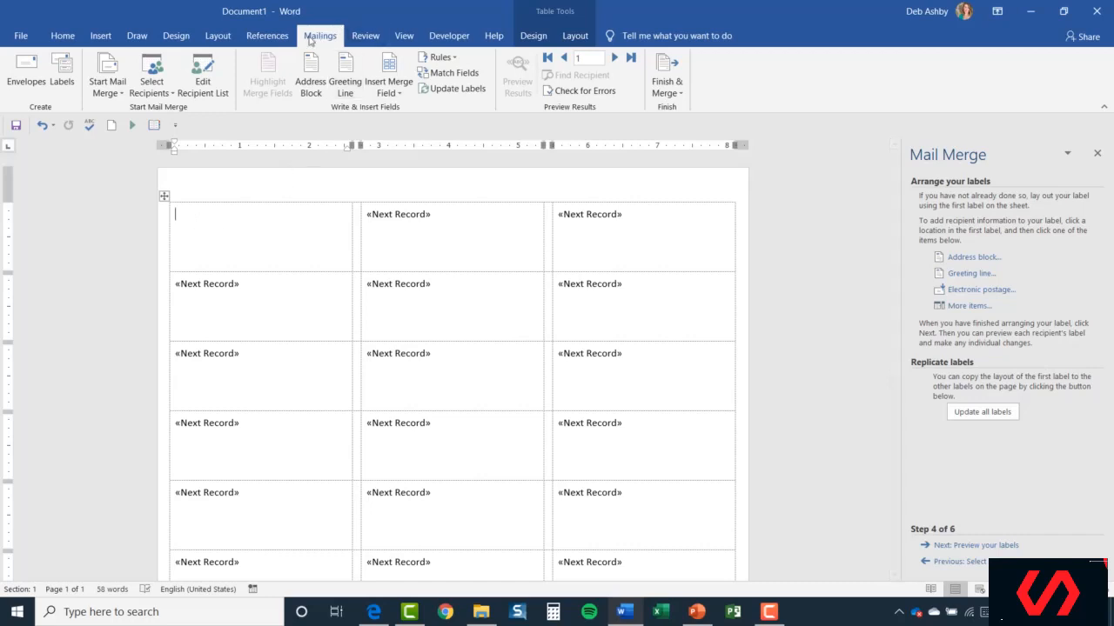
{"action": "left_click", "coordinate": [402, 91]}
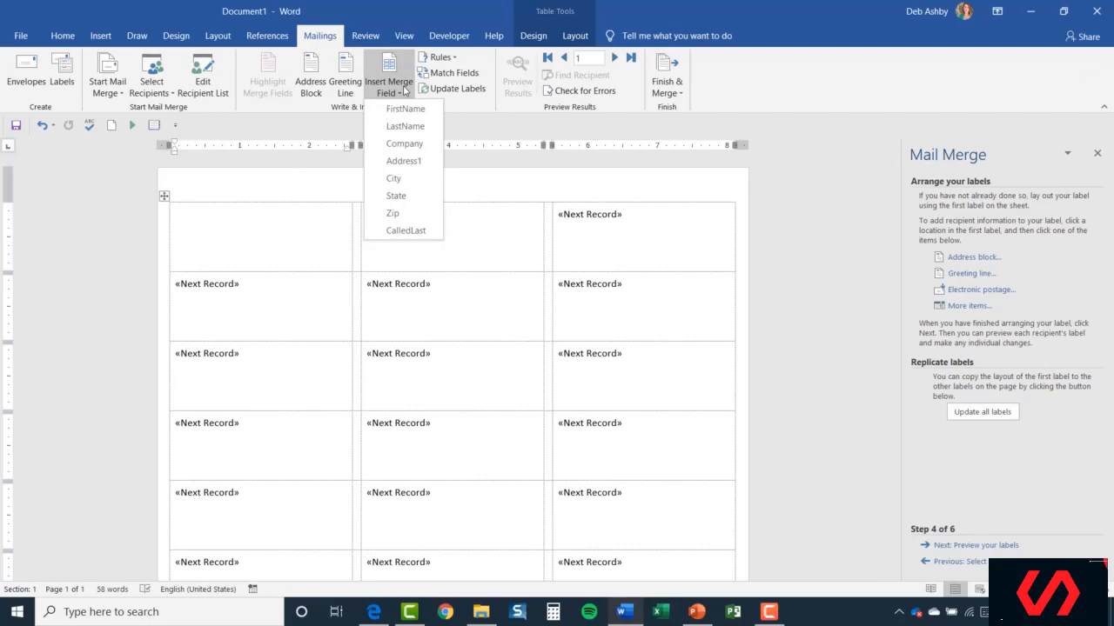
{"action": "left_click", "coordinate": [405, 144]}
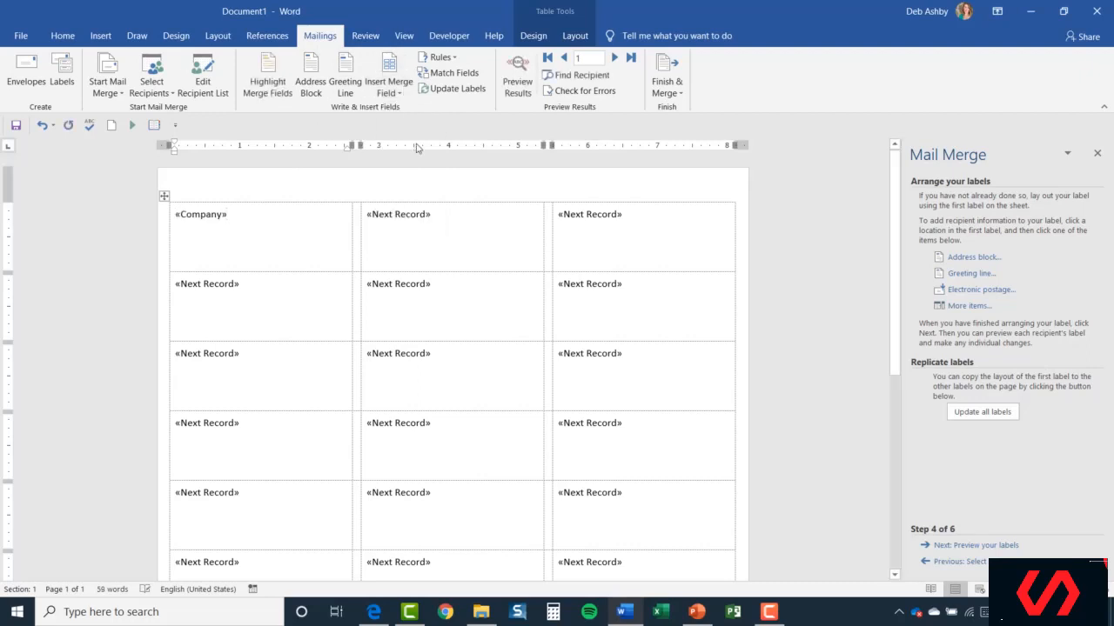
{"action": "key", "text": "Return"}
{"action": "left_click", "coordinate": [394, 91]}
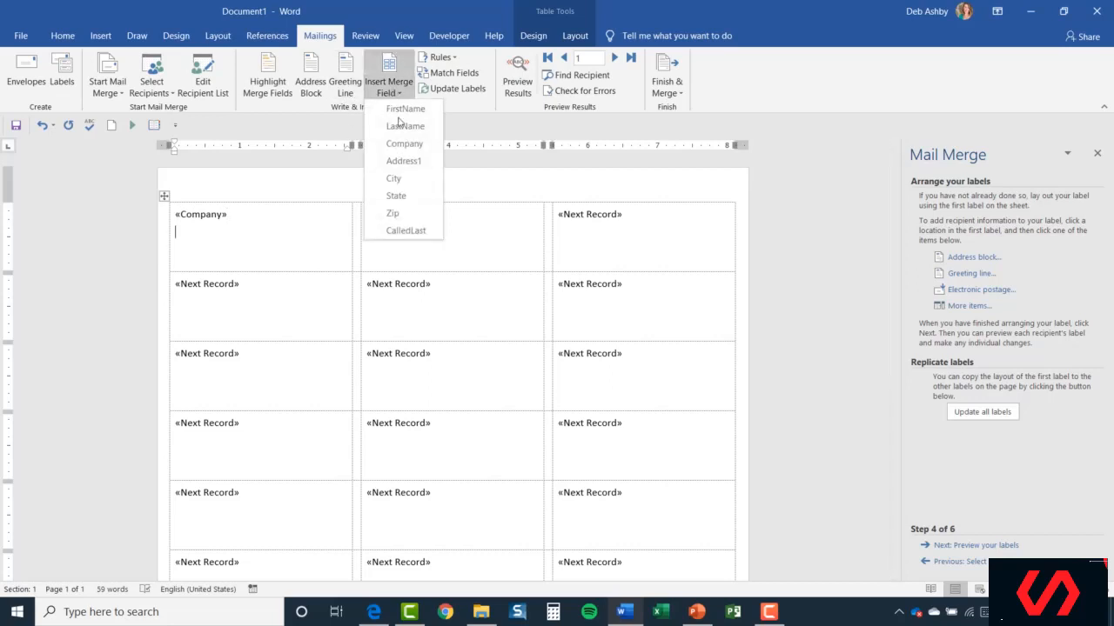
{"action": "left_click", "coordinate": [403, 108]}
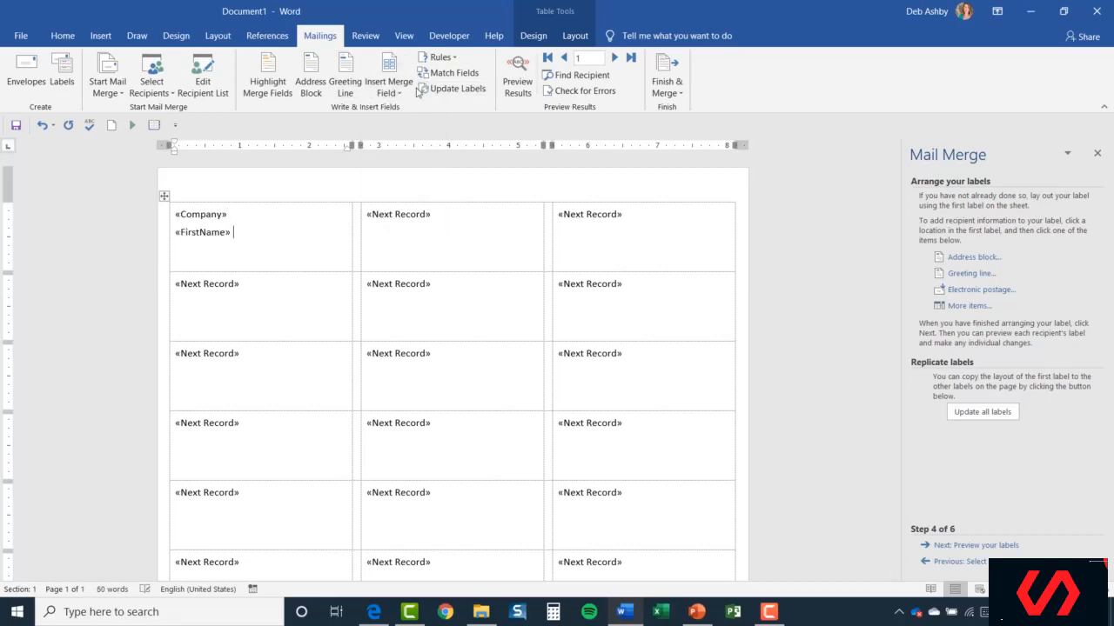
{"action": "left_click", "coordinate": [397, 91]}
{"action": "left_click", "coordinate": [405, 127]}
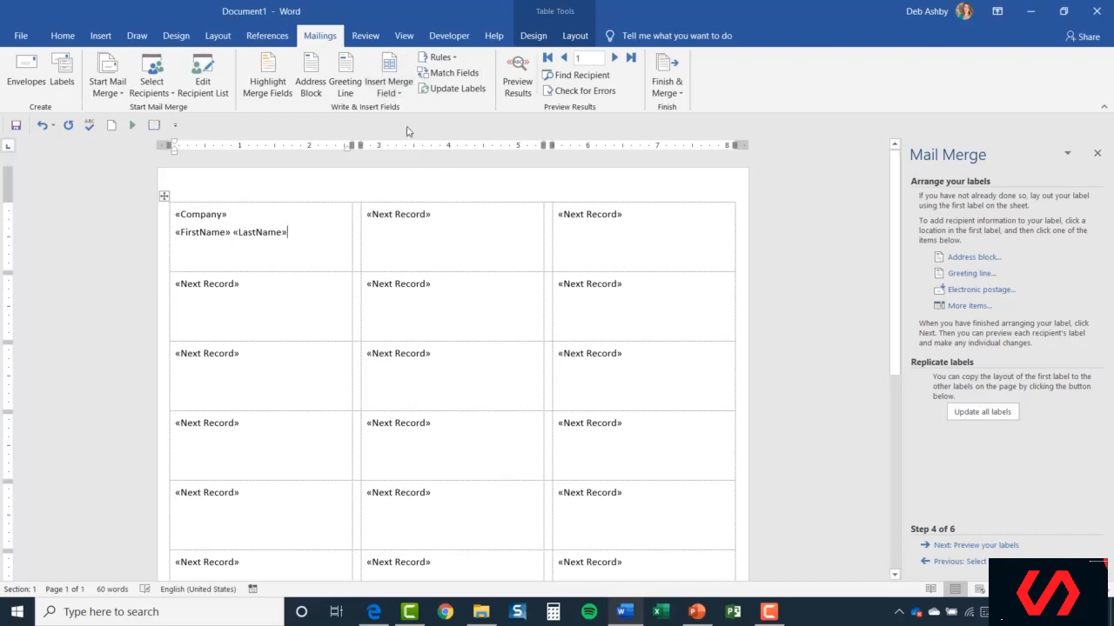
Add Address1 on the first label's third line and City, State and Zip, separated by commas, on the fourth.
{"action": "left_click", "coordinate": [396, 92]}
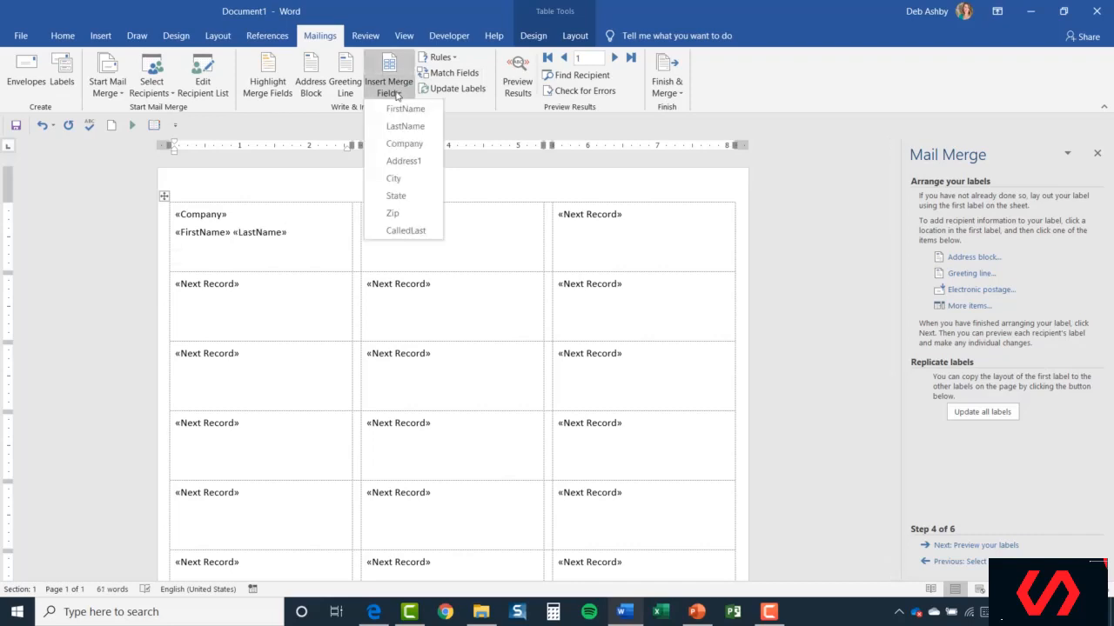
{"action": "left_click", "coordinate": [405, 161]}
{"action": "key", "text": "Return"}
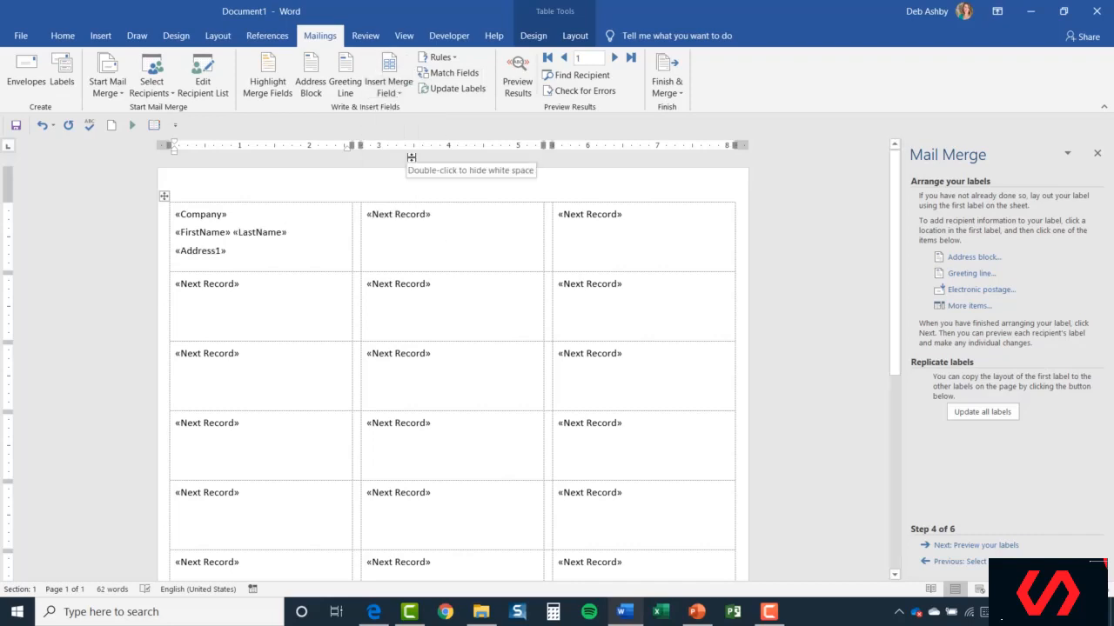
{"action": "left_click", "coordinate": [396, 92]}
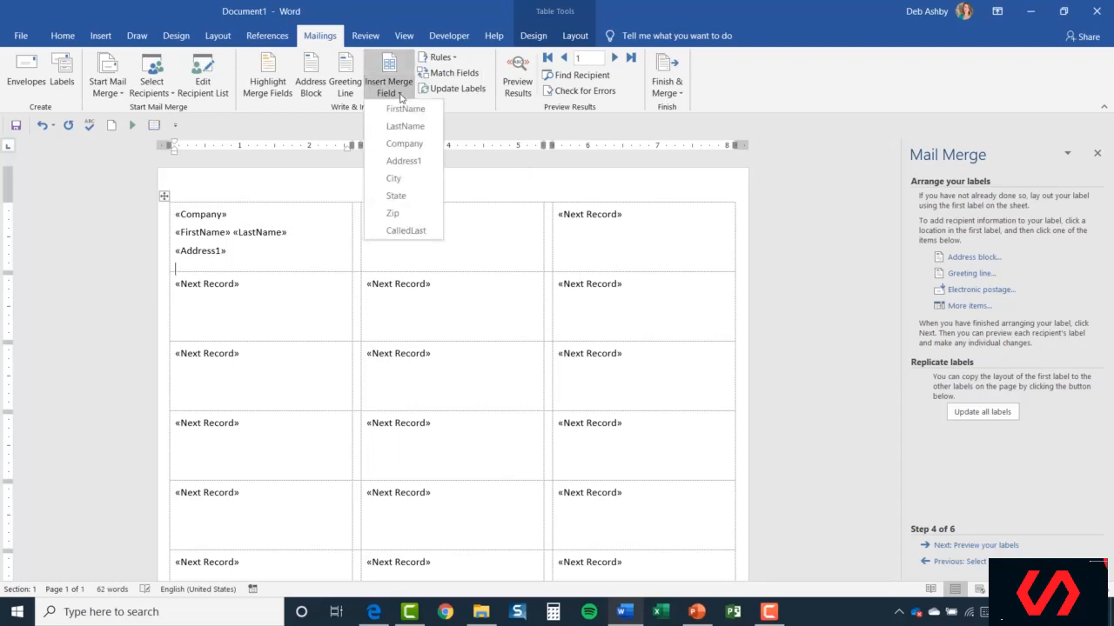
{"action": "left_click", "coordinate": [406, 181]}
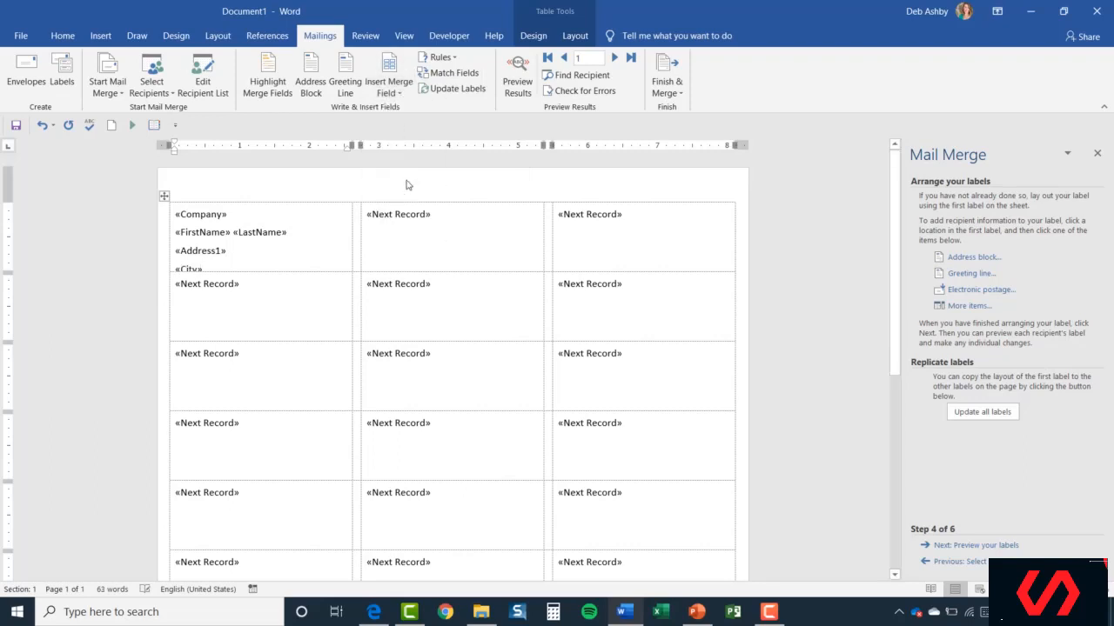
{"action": "left_click", "coordinate": [390, 92]}
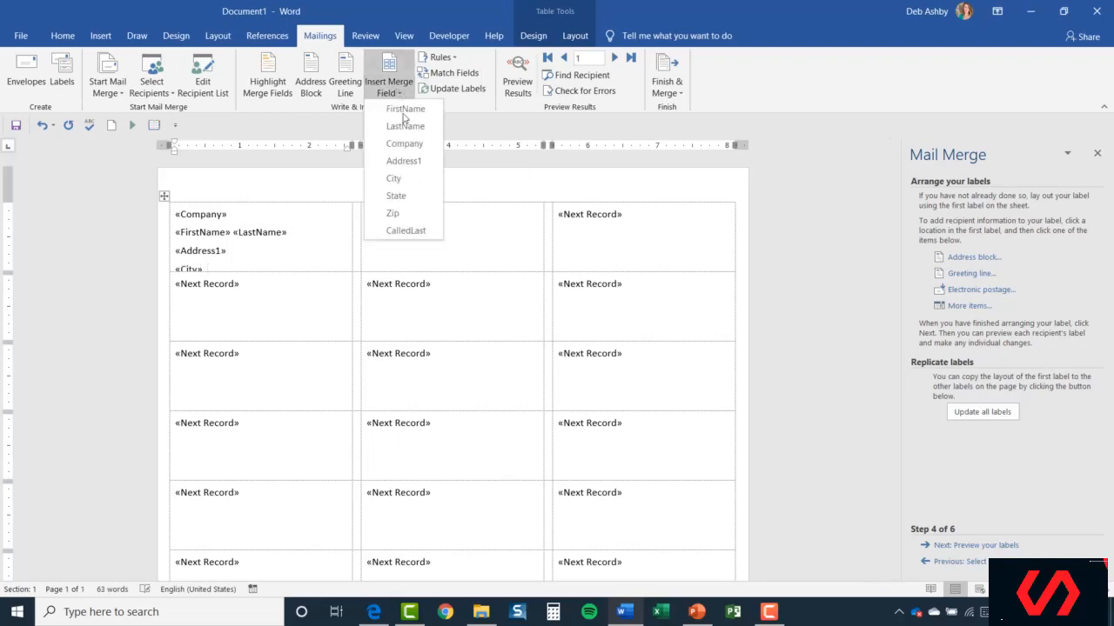
{"action": "left_click", "coordinate": [415, 197]}
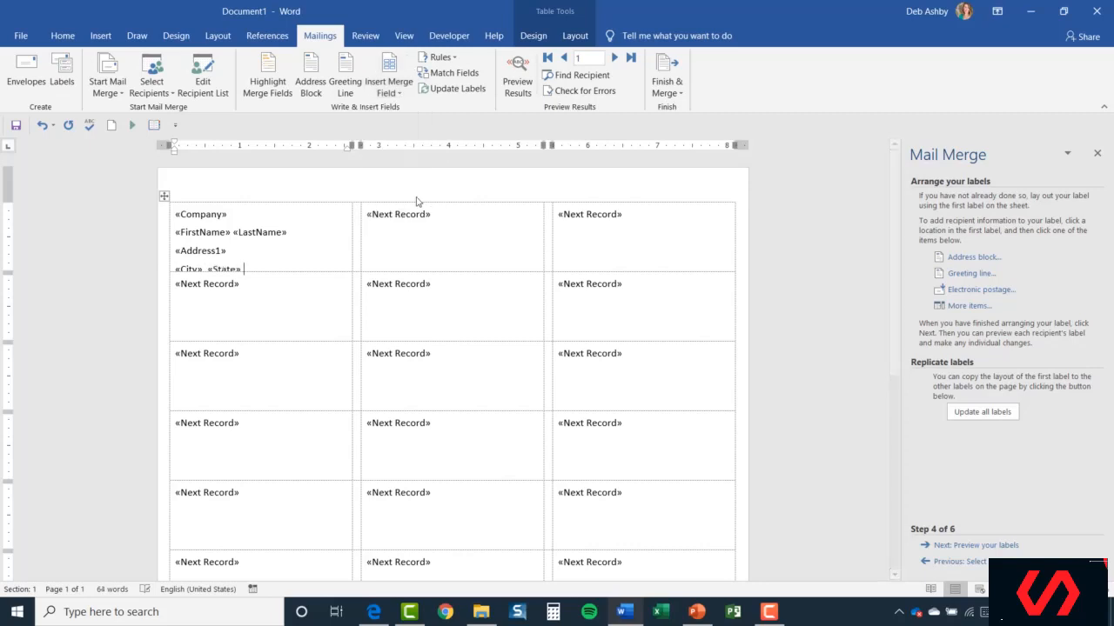
{"action": "left_click", "coordinate": [399, 92]}
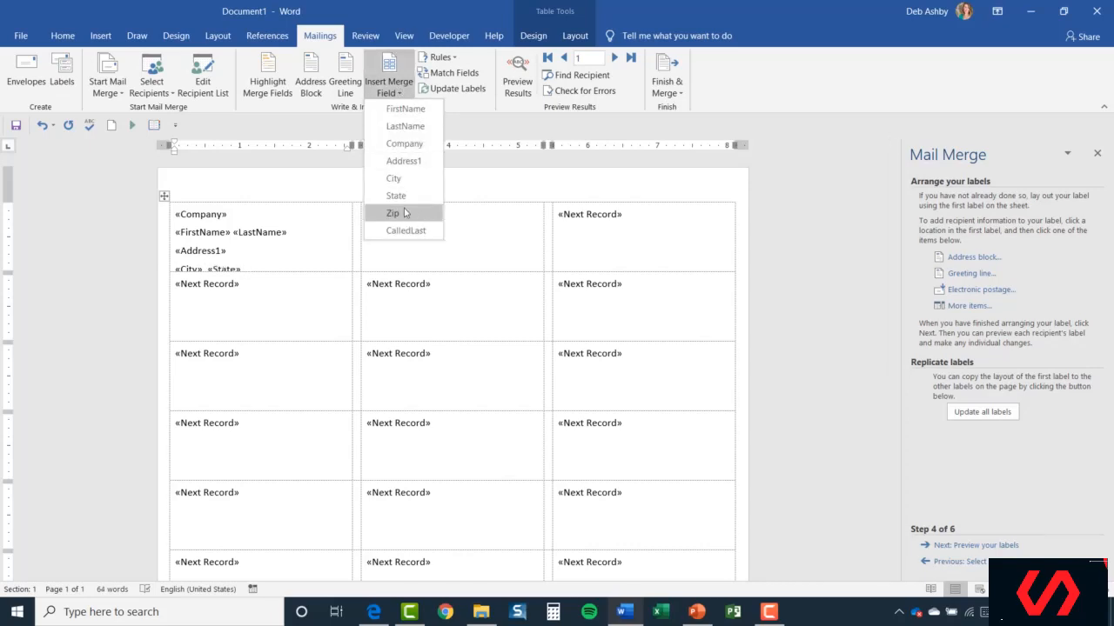
{"action": "left_click", "coordinate": [396, 213]}
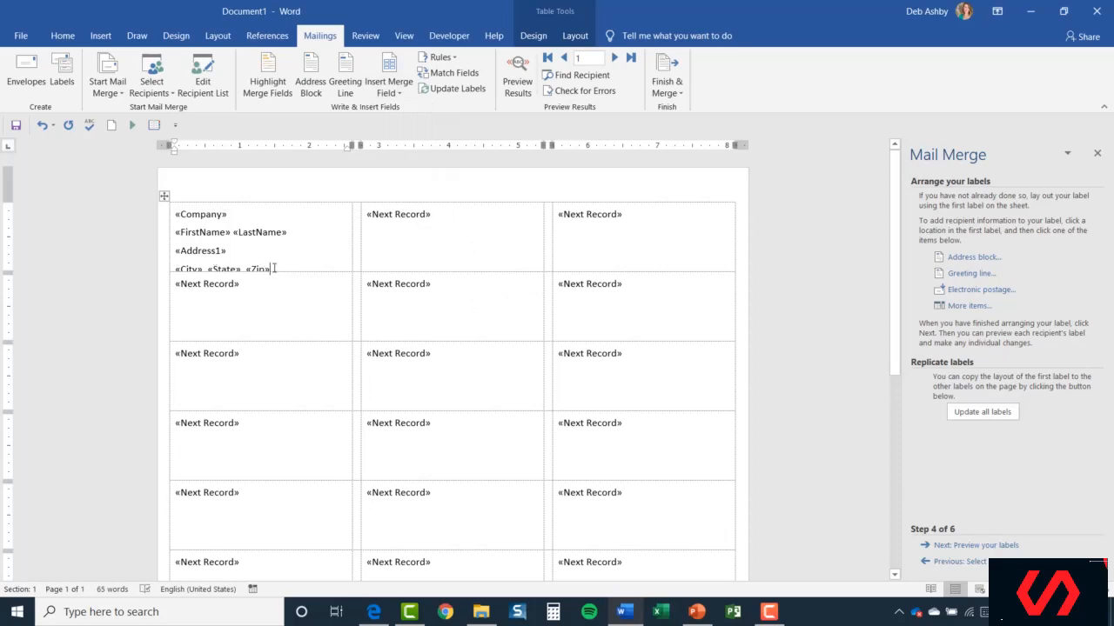
Reduce the font size of all merge fields in the first label to 10 so they fit.
{"action": "left_click_drag", "start_coordinate": [271, 268], "coordinate": [165, 210]}
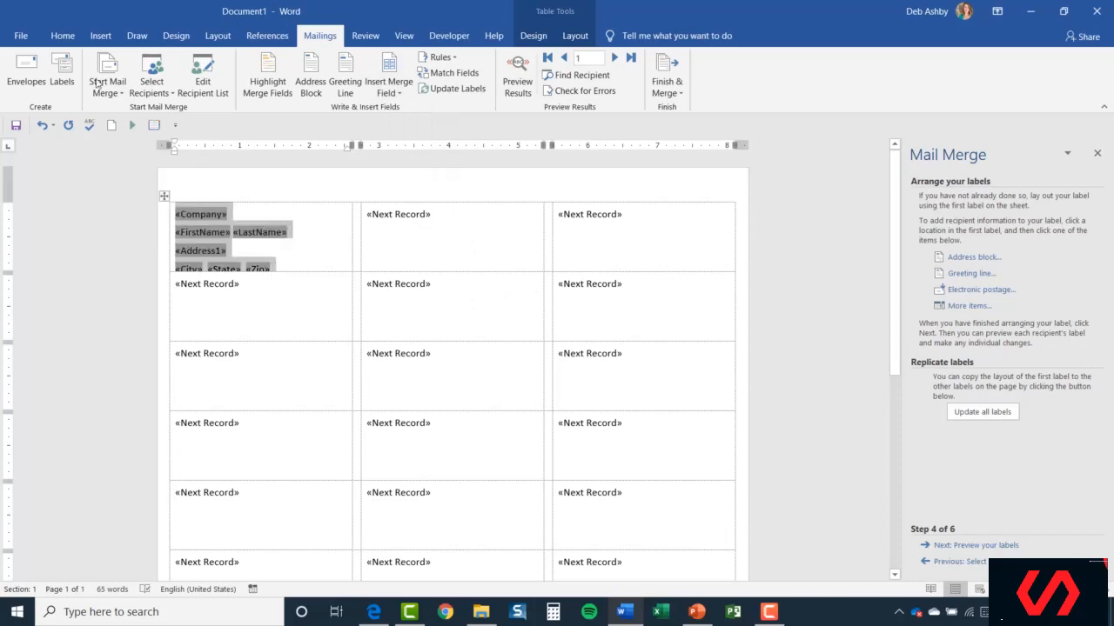
{"action": "left_click", "coordinate": [62, 35]}
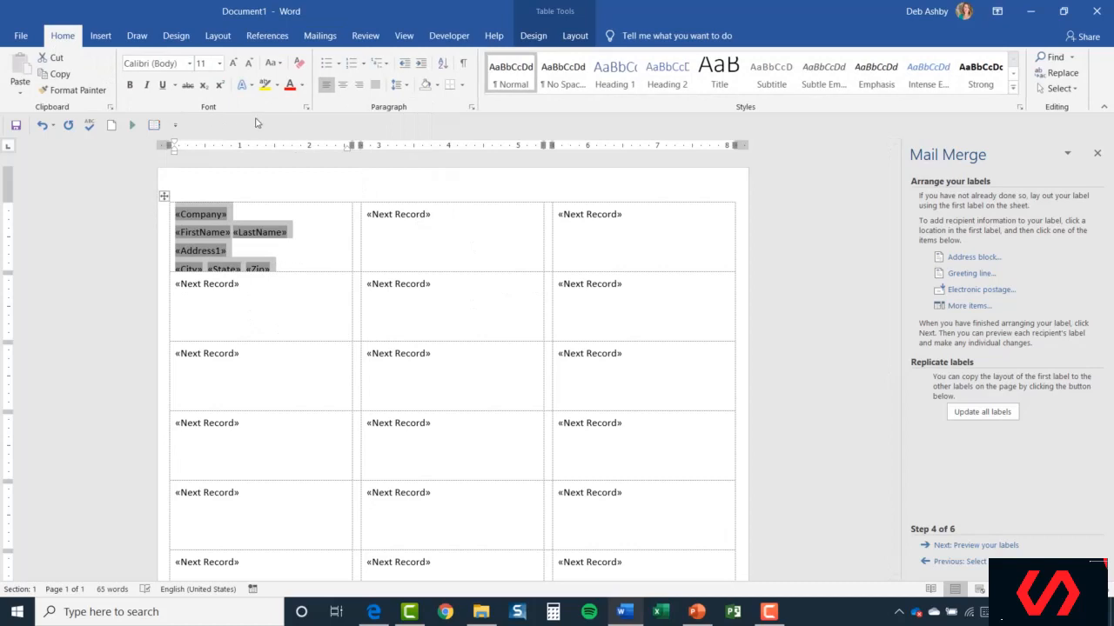
{"action": "left_click", "coordinate": [249, 64]}
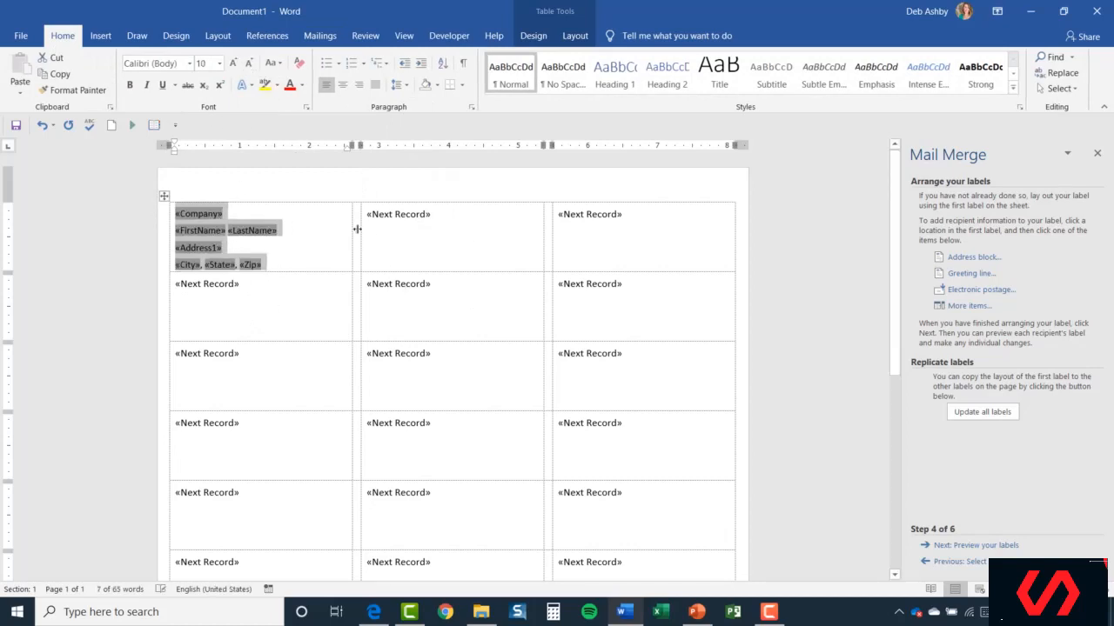
{"action": "left_click", "coordinate": [308, 236]}
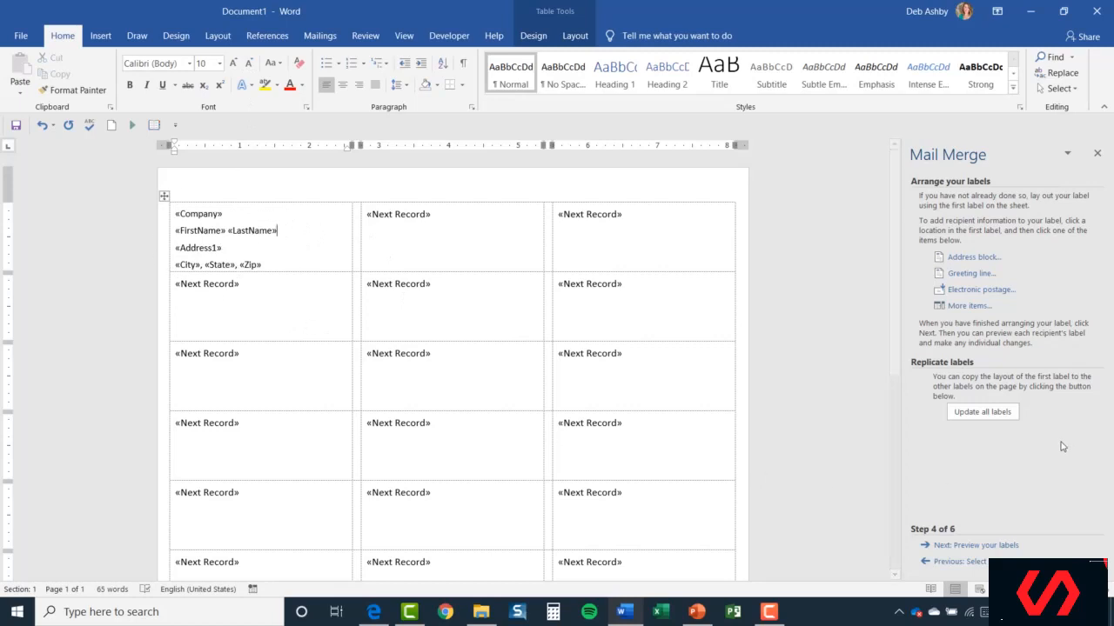
Replicate the first label's layout to all labels and look over the sheet.
{"action": "left_click", "coordinate": [983, 413]}
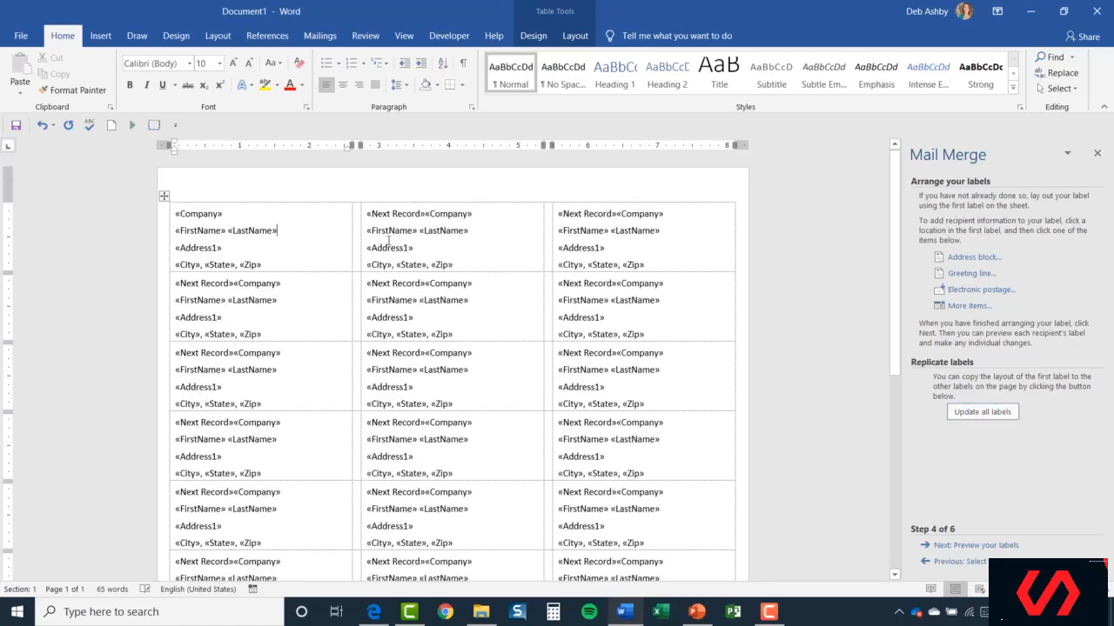
{"action": "scroll", "coordinate": [639, 315], "scroll_direction": "down", "scroll_amount": 3}
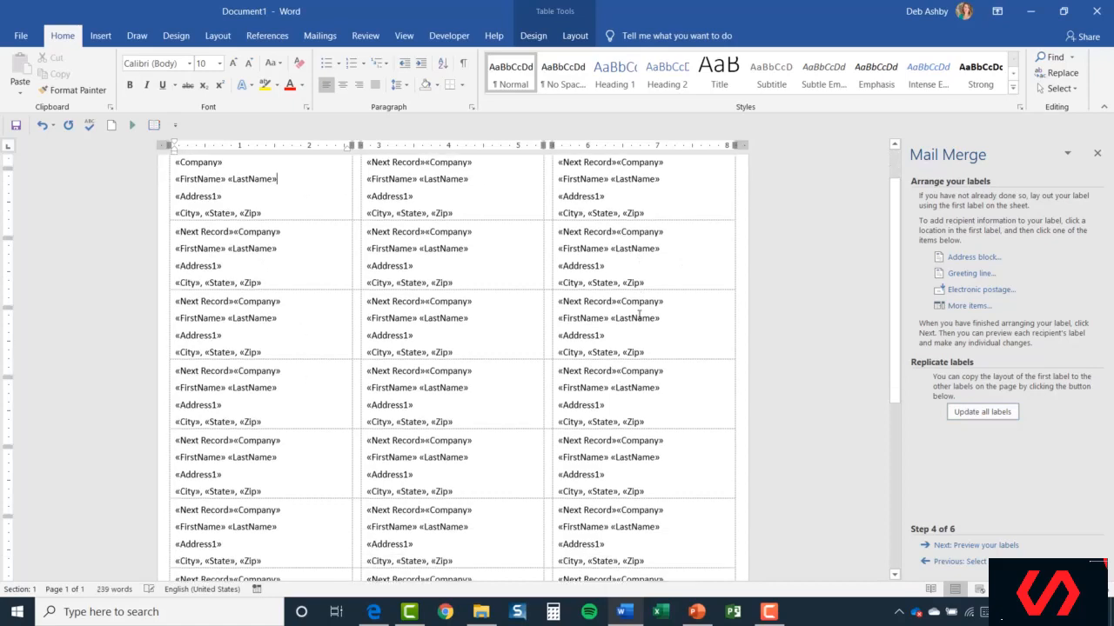
{"action": "scroll", "coordinate": [639, 315], "scroll_direction": "down", "scroll_amount": 2}
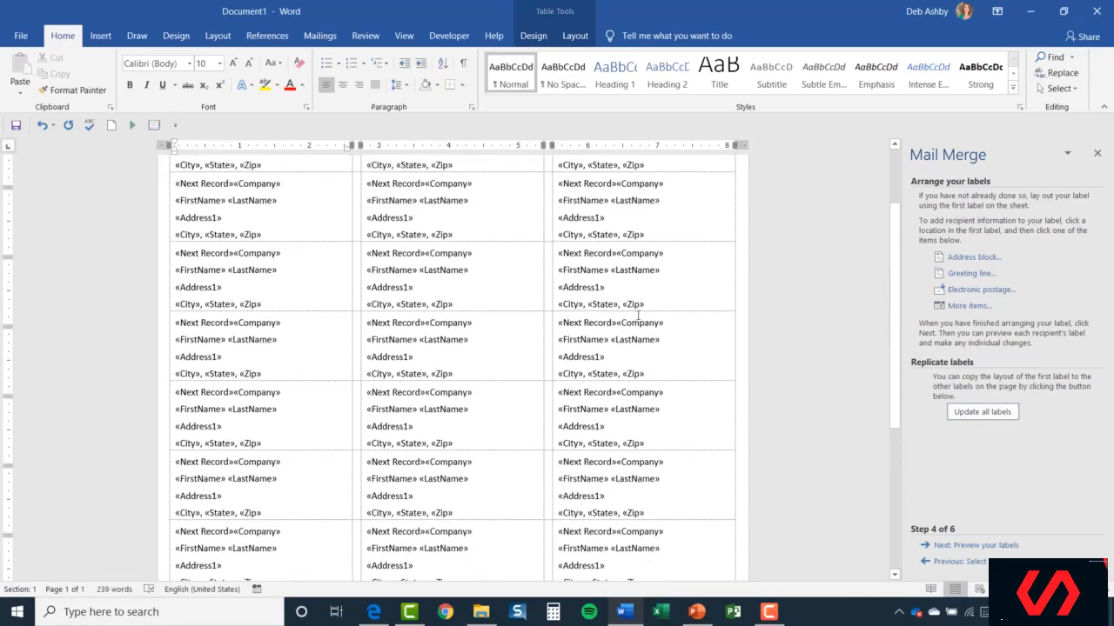
{"action": "scroll", "coordinate": [637, 316], "scroll_direction": "up", "scroll_amount": 5}
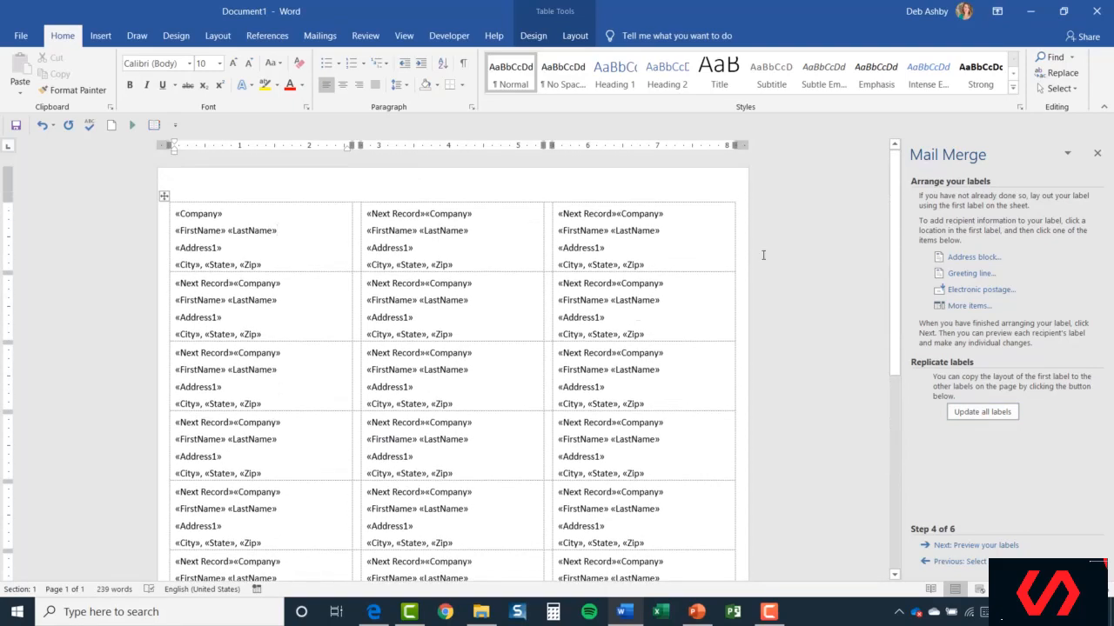
Advance to the label preview and look through the merged addresses on the sheet.
{"action": "left_click", "coordinate": [975, 546]}
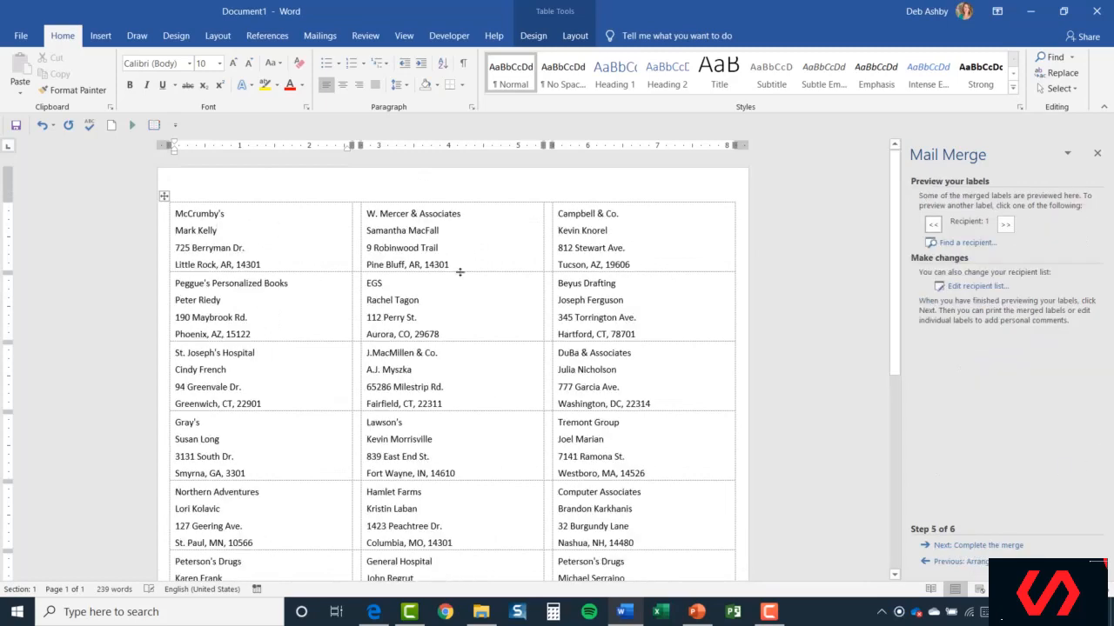
{"action": "scroll", "coordinate": [459, 272], "scroll_direction": "down", "scroll_amount": 10}
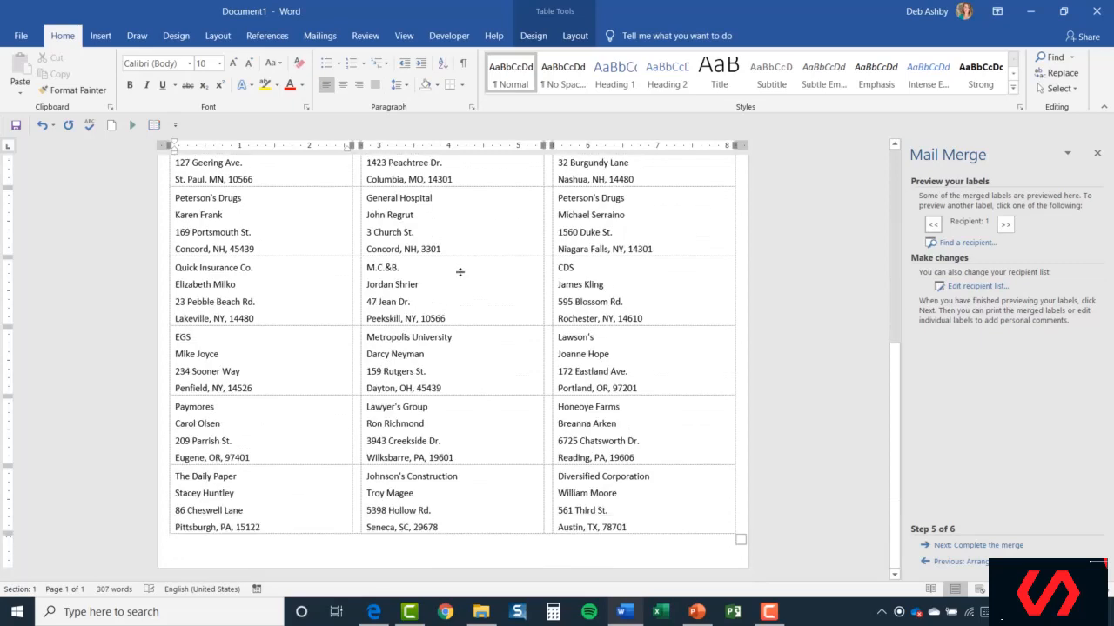
{"action": "scroll", "coordinate": [459, 272], "scroll_direction": "up", "scroll_amount": 10}
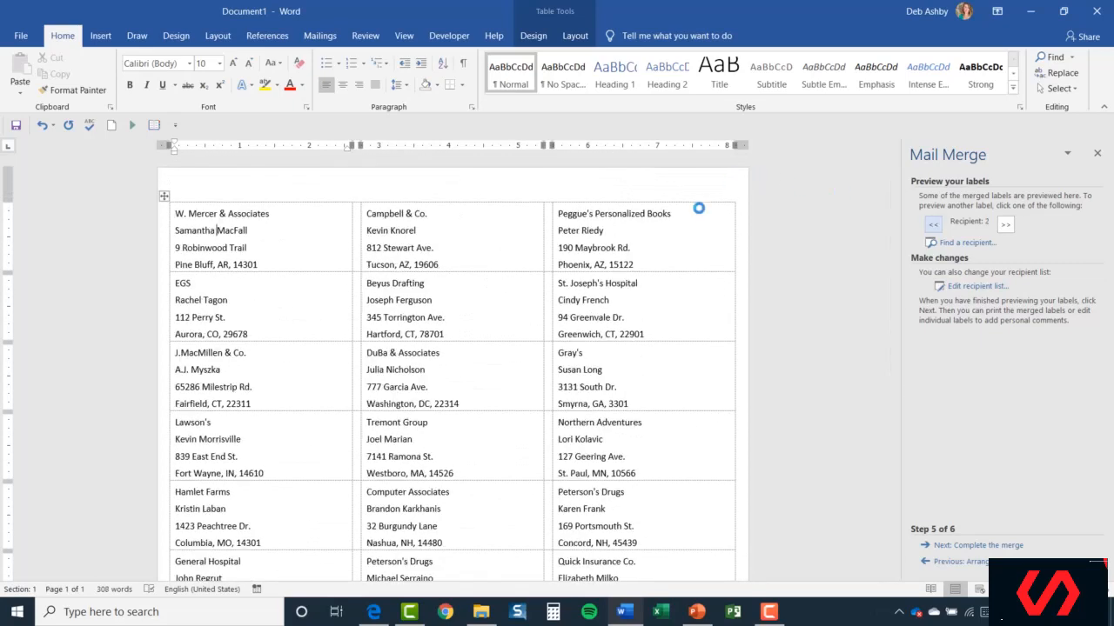
Complete the merge by sending all records to a new document of individual labels, and look through the pages.
{"action": "left_click", "coordinate": [991, 546]}
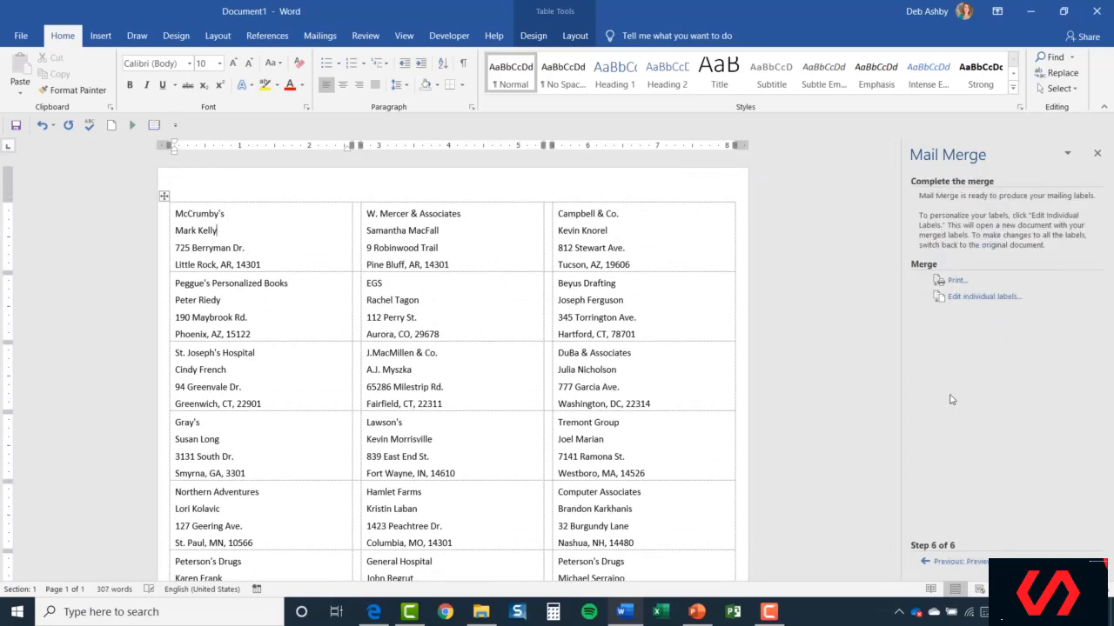
{"action": "left_click", "coordinate": [980, 297]}
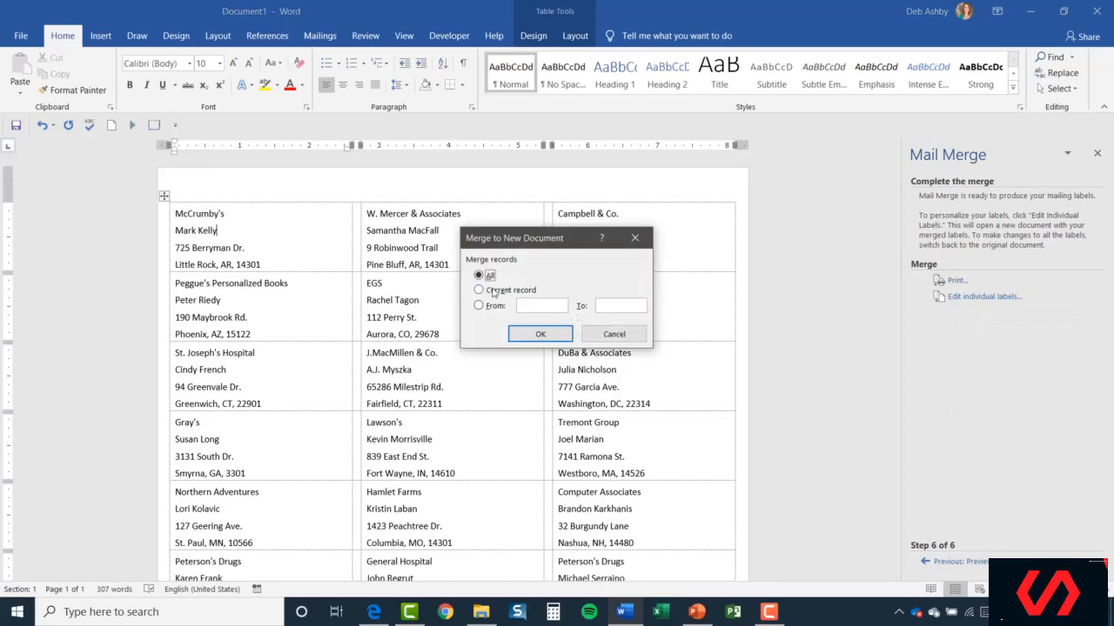
{"action": "left_click", "coordinate": [541, 335]}
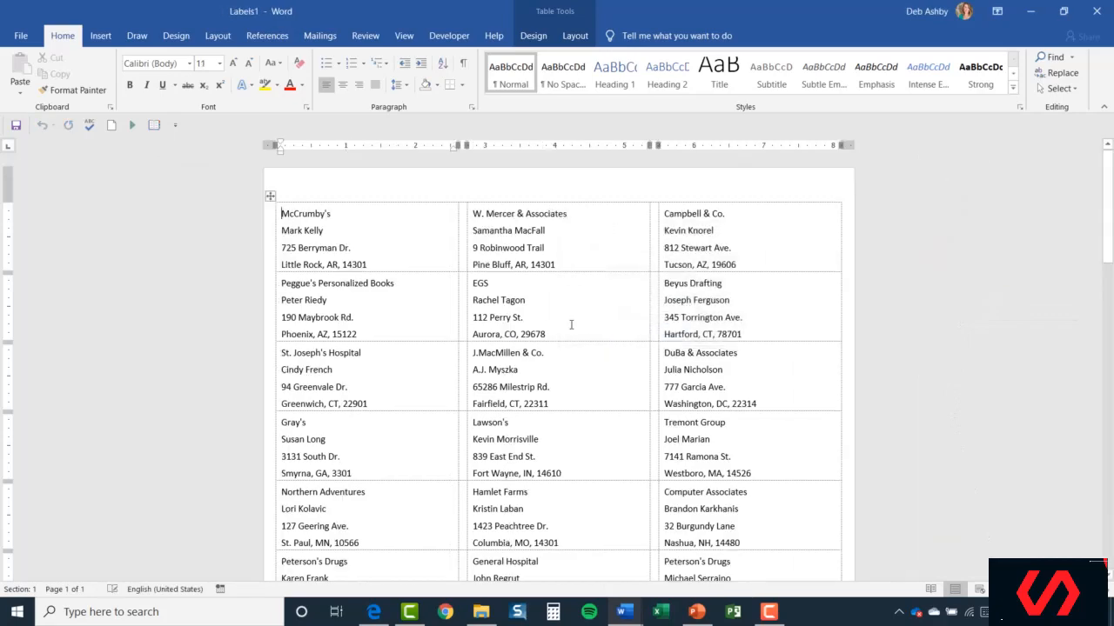
{"action": "scroll", "coordinate": [572, 324], "scroll_direction": "down", "scroll_amount": 10}
{"action": "scroll", "coordinate": [571, 324], "scroll_direction": "down", "scroll_amount": 15}
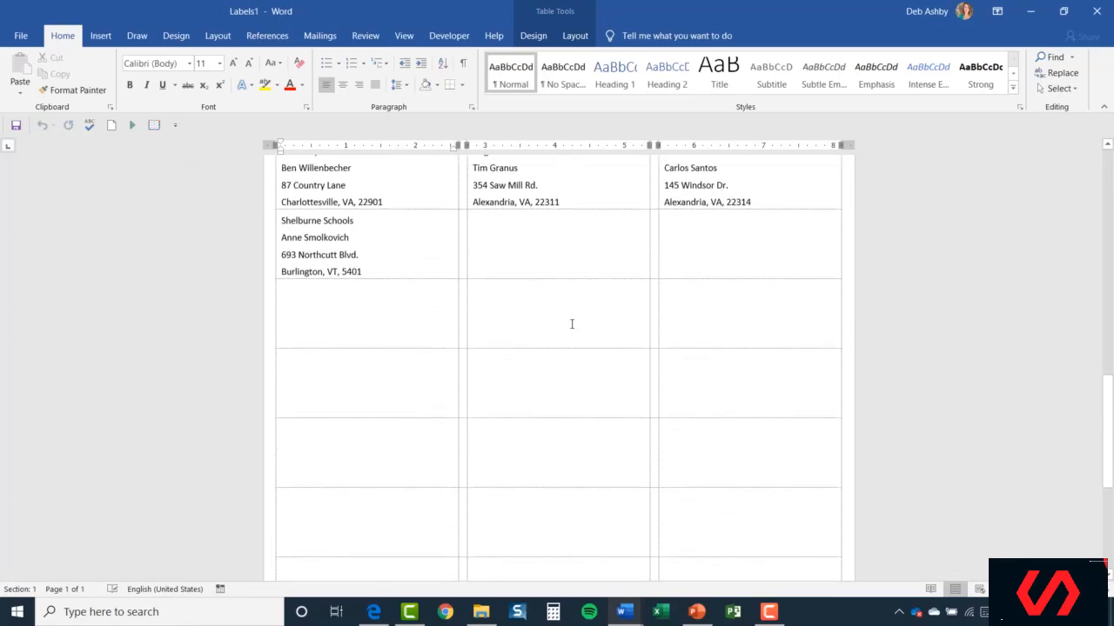
{"action": "scroll", "coordinate": [572, 323], "scroll_direction": "up", "scroll_amount": 20}
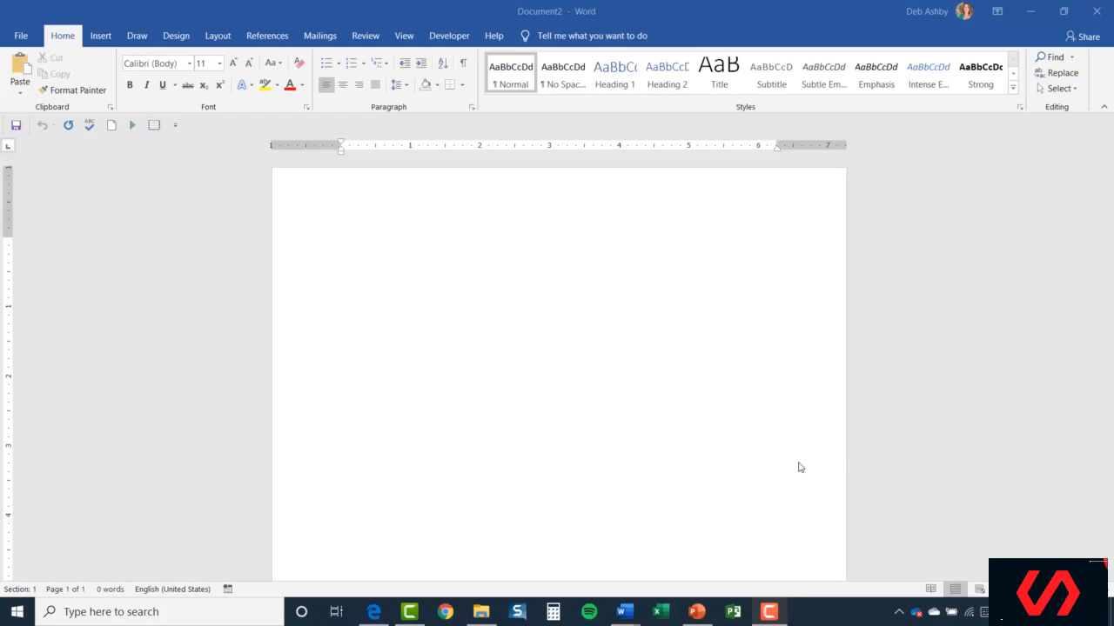
Start the step-by-step mail merge wizard in the blank document, choosing a Directory based on the current document.
{"action": "left_click", "coordinate": [347, 246]}
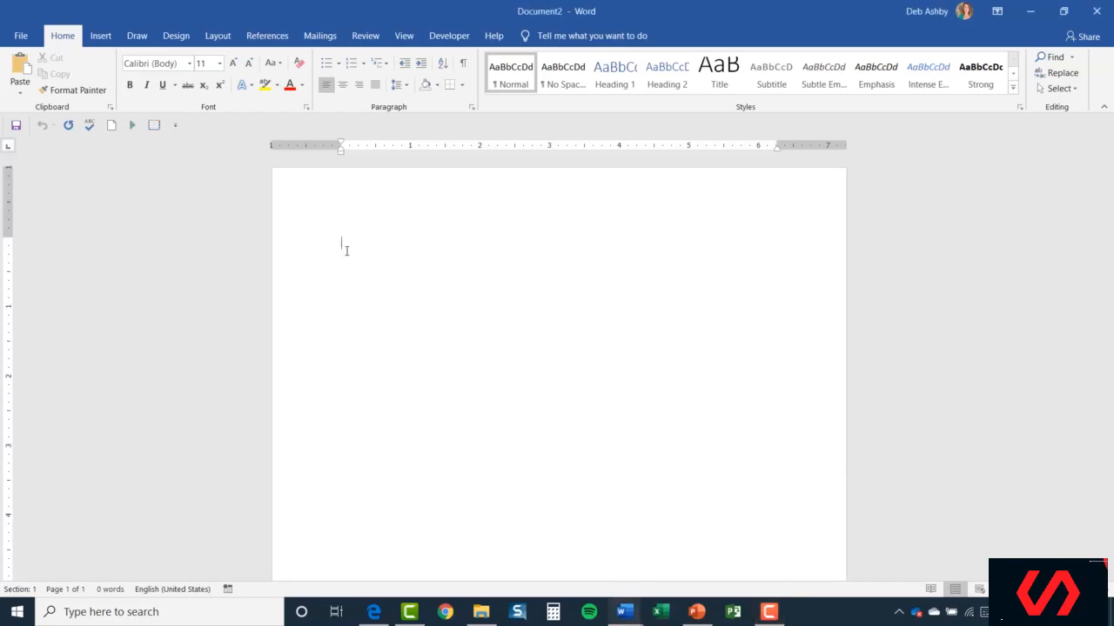
{"action": "left_click", "coordinate": [321, 39]}
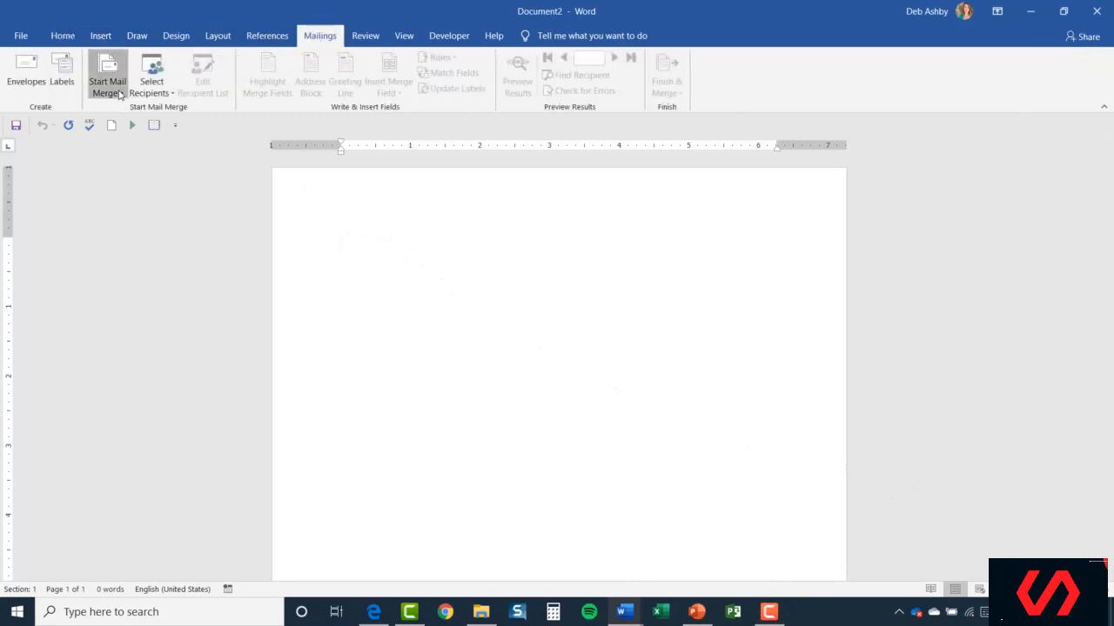
{"action": "left_click", "coordinate": [107, 83]}
{"action": "left_click", "coordinate": [155, 216]}
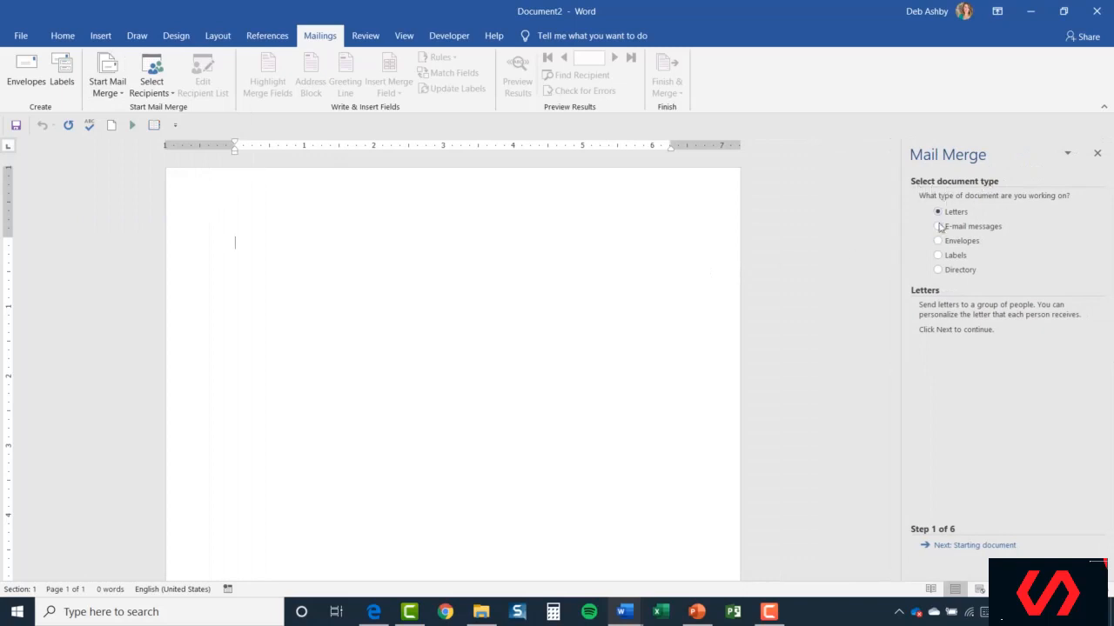
{"action": "left_click", "coordinate": [938, 271]}
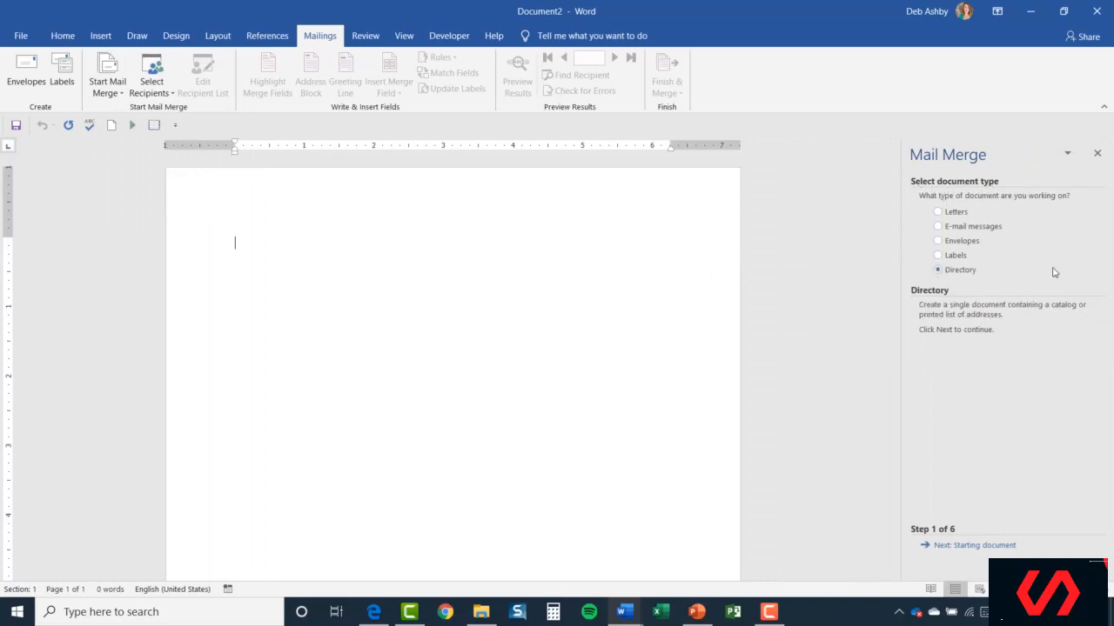
{"action": "left_click", "coordinate": [975, 546]}
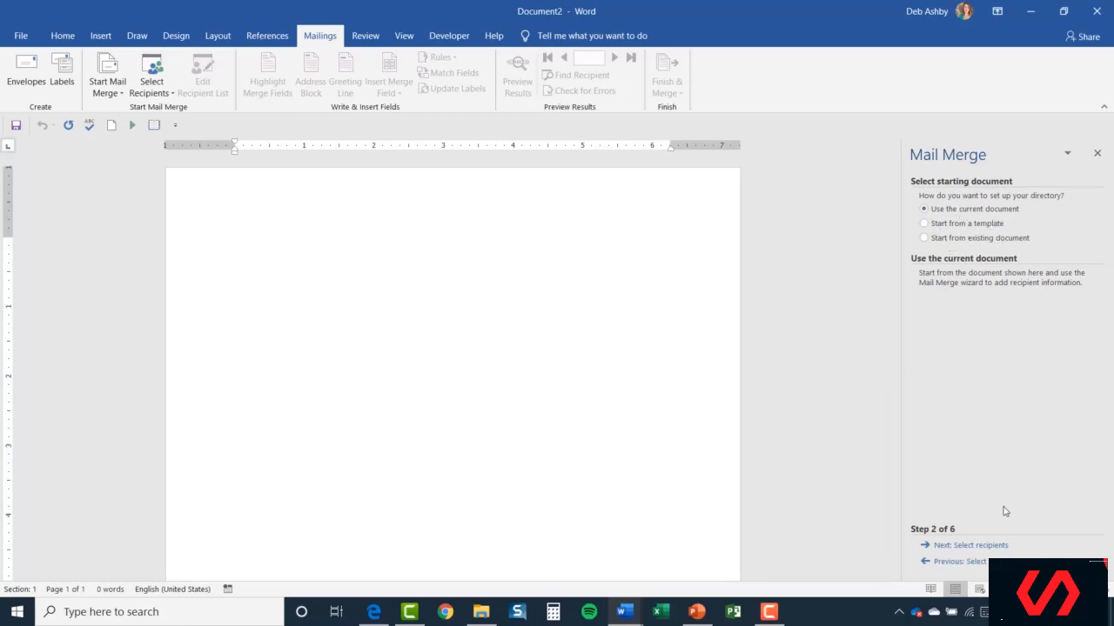
{"action": "left_click", "coordinate": [973, 545]}
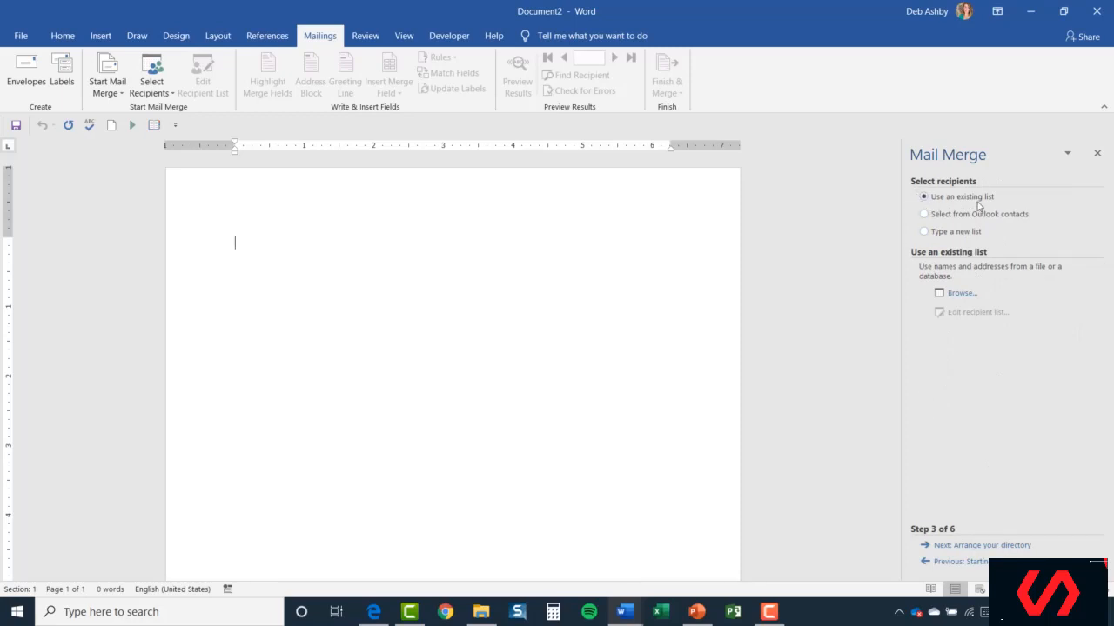
Use Sheet1$ of New Merge Data.xlsx as the existing recipient list with all recipients kept, and advance to arranging the directory.
{"action": "left_click", "coordinate": [964, 298]}
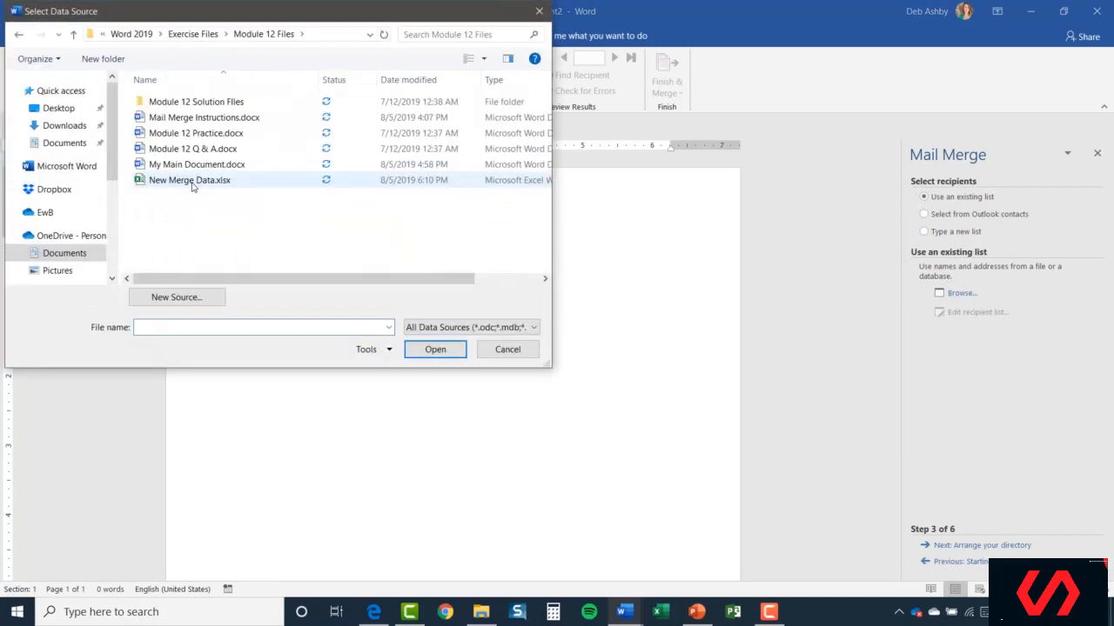
{"action": "left_click", "coordinate": [193, 180]}
{"action": "left_click", "coordinate": [435, 349]}
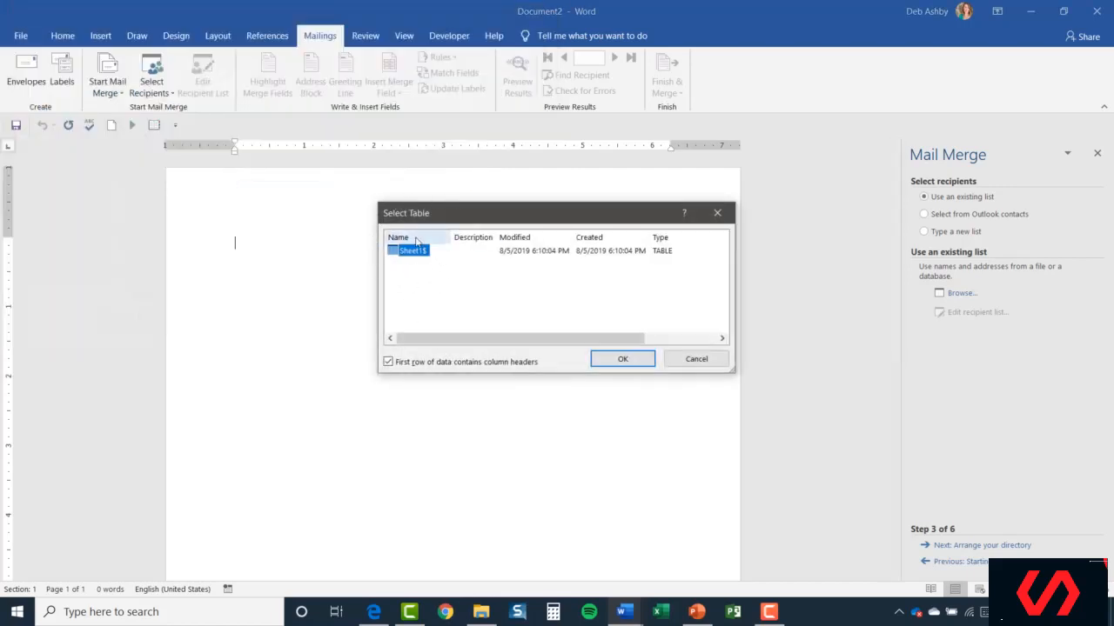
{"action": "left_click", "coordinate": [622, 359]}
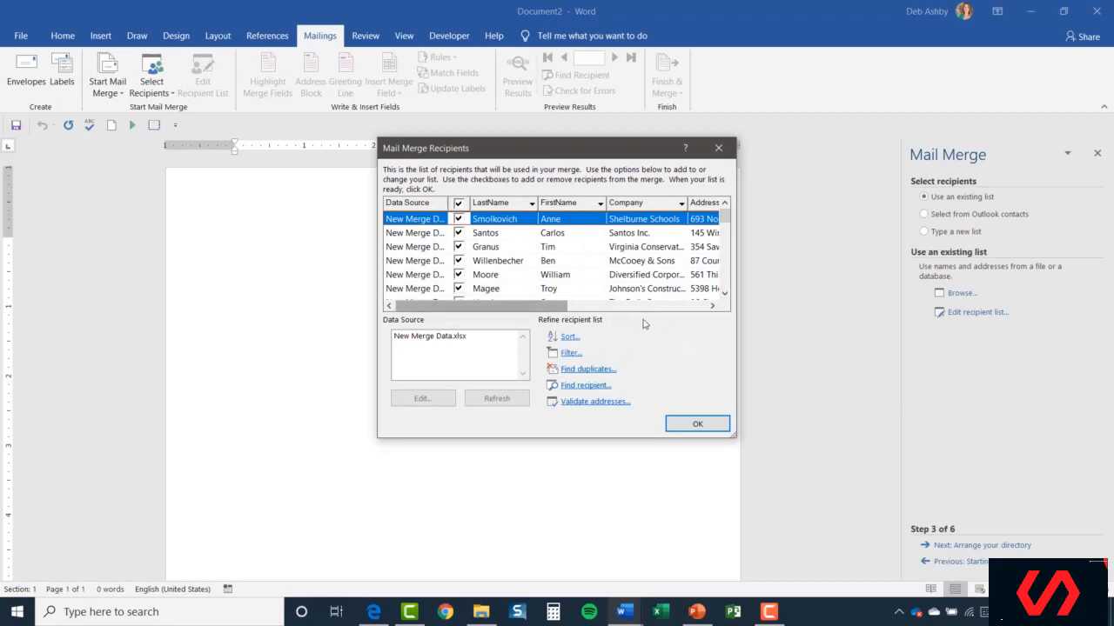
{"action": "left_click", "coordinate": [685, 428]}
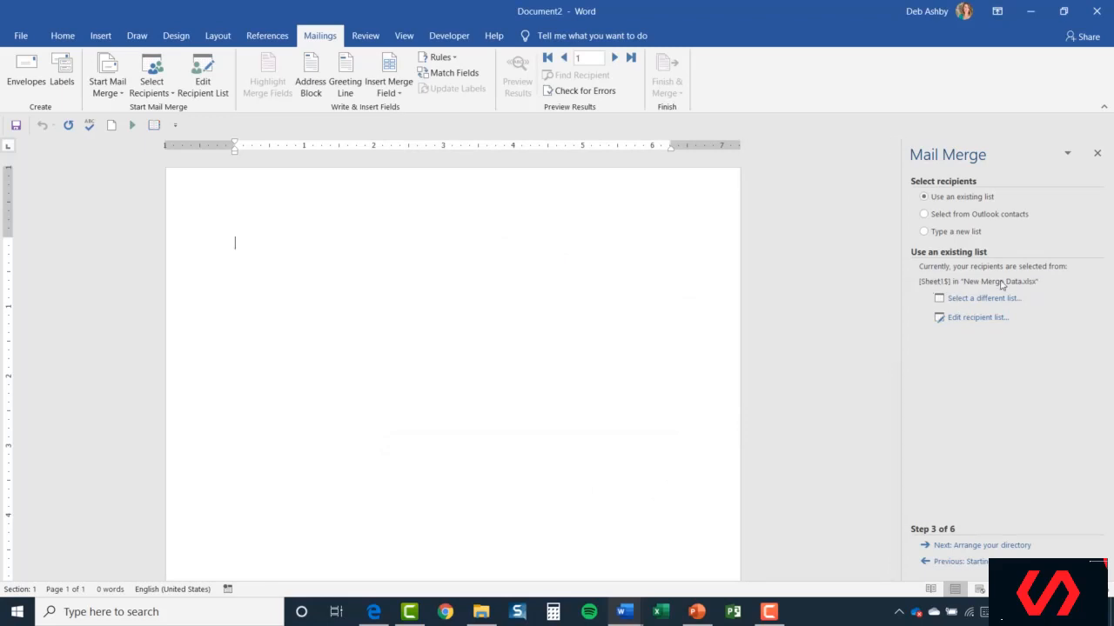
{"action": "left_click", "coordinate": [986, 545]}
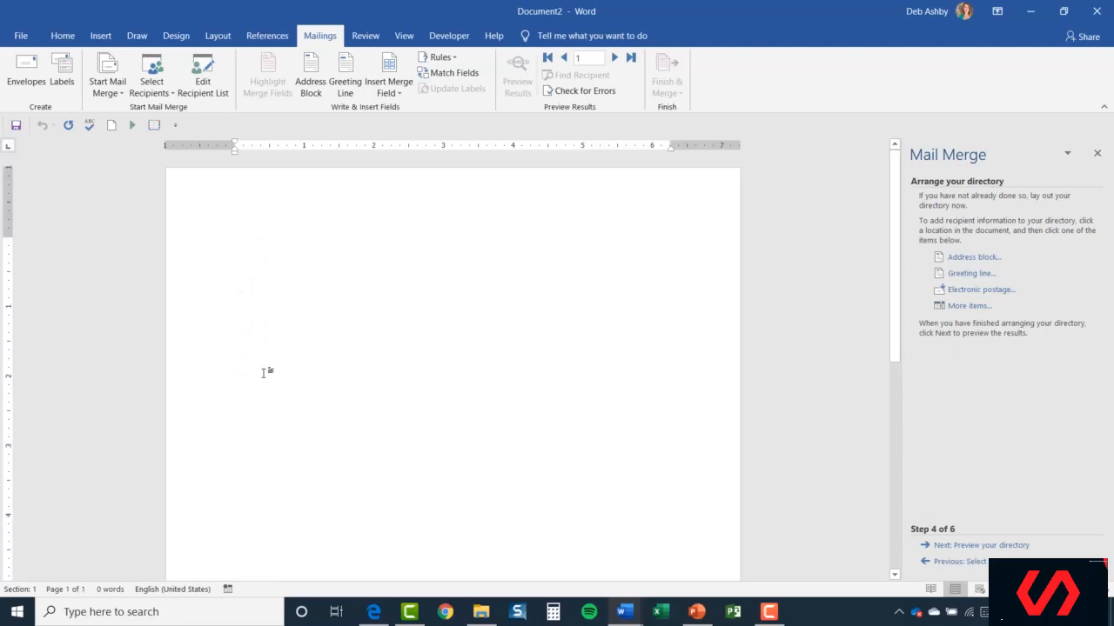
Insert the FirstName and LastName merge fields separated by a space, with the Company field on the line below.
{"action": "left_click", "coordinate": [393, 88]}
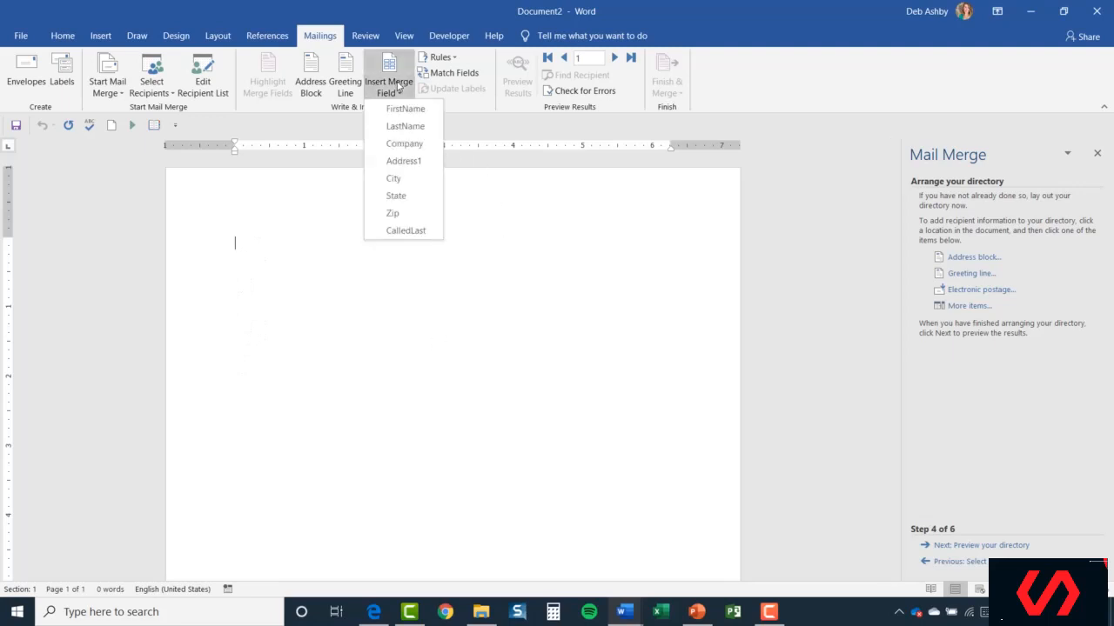
{"action": "left_click", "coordinate": [405, 110]}
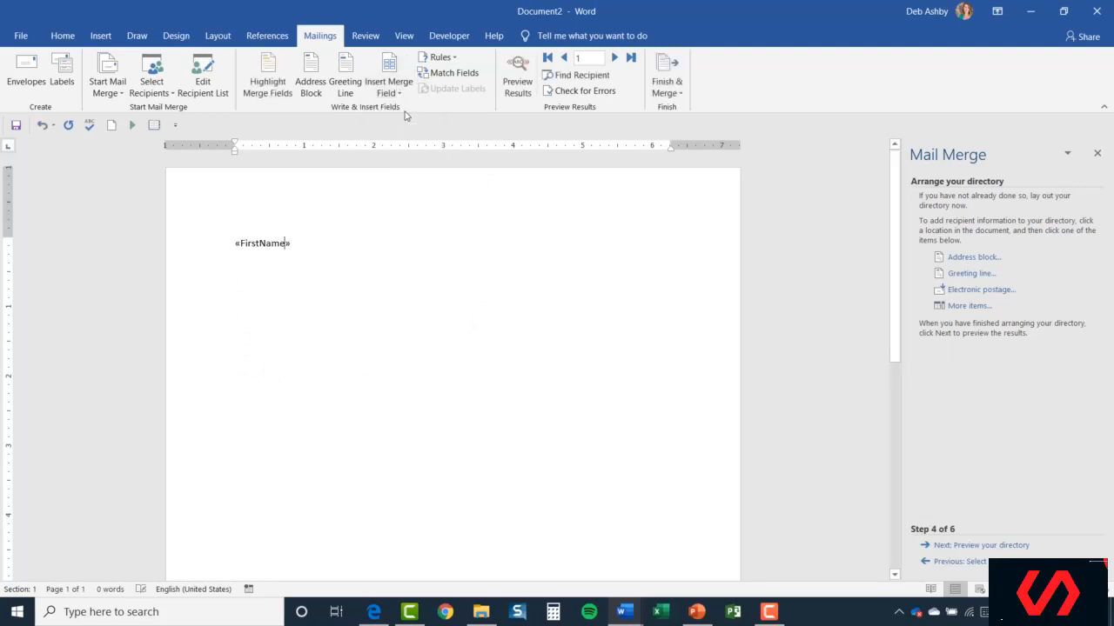
{"action": "left_click", "coordinate": [397, 90]}
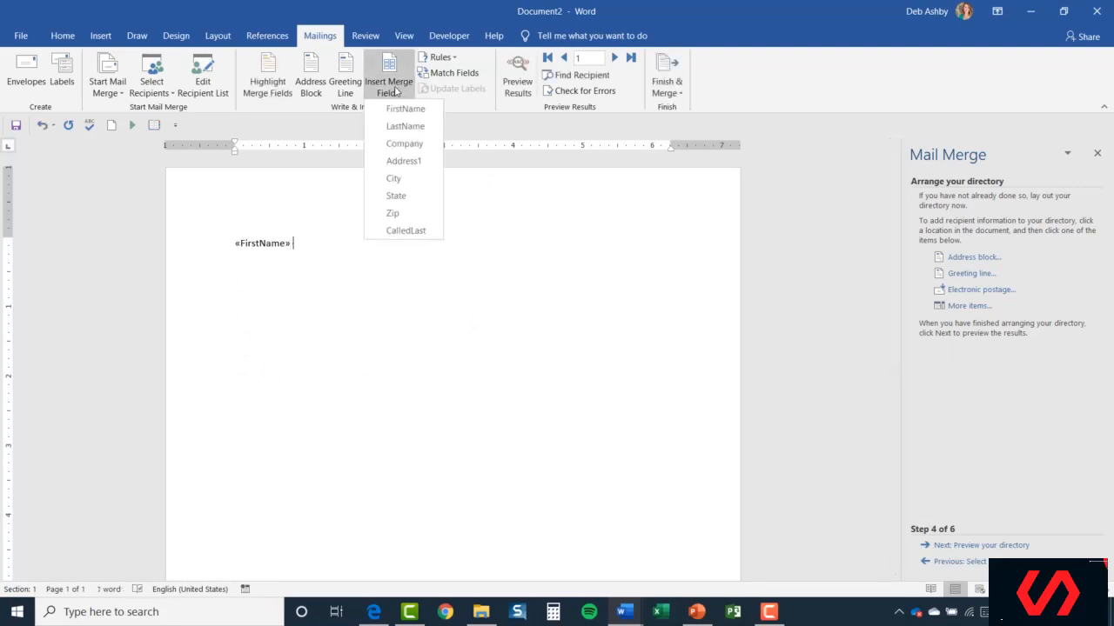
{"action": "left_click", "coordinate": [404, 127]}
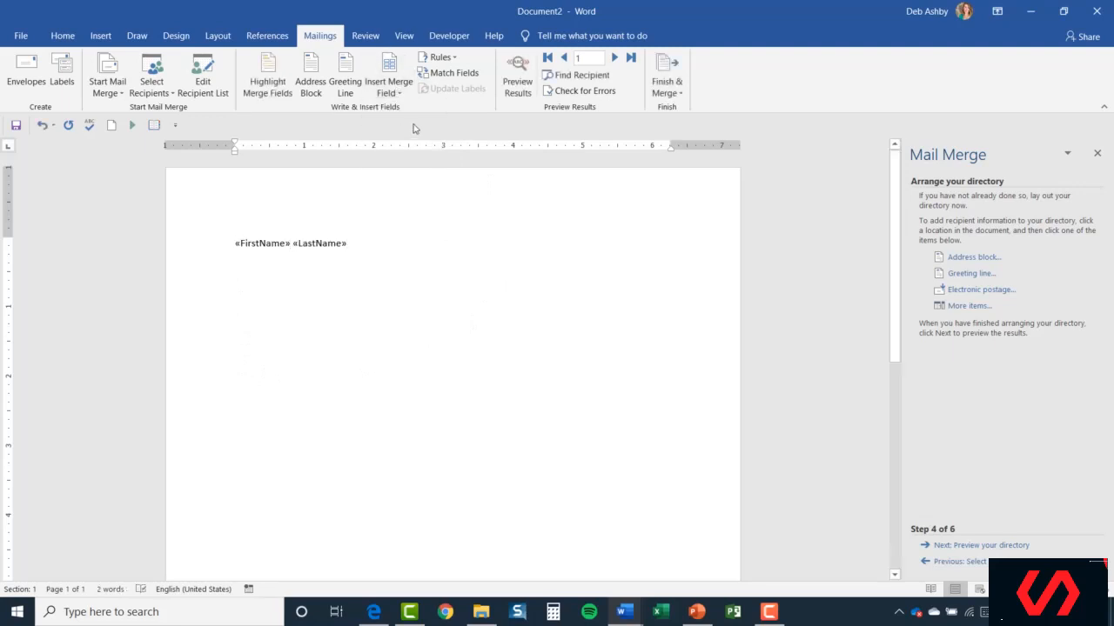
{"action": "key", "text": "Return"}
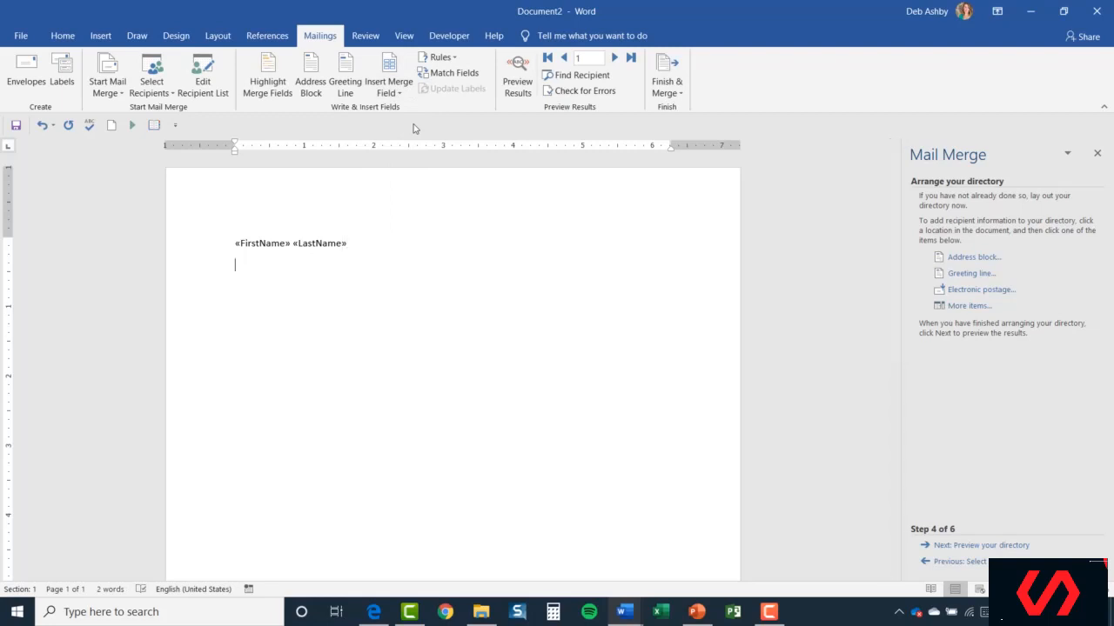
{"action": "left_click", "coordinate": [393, 90]}
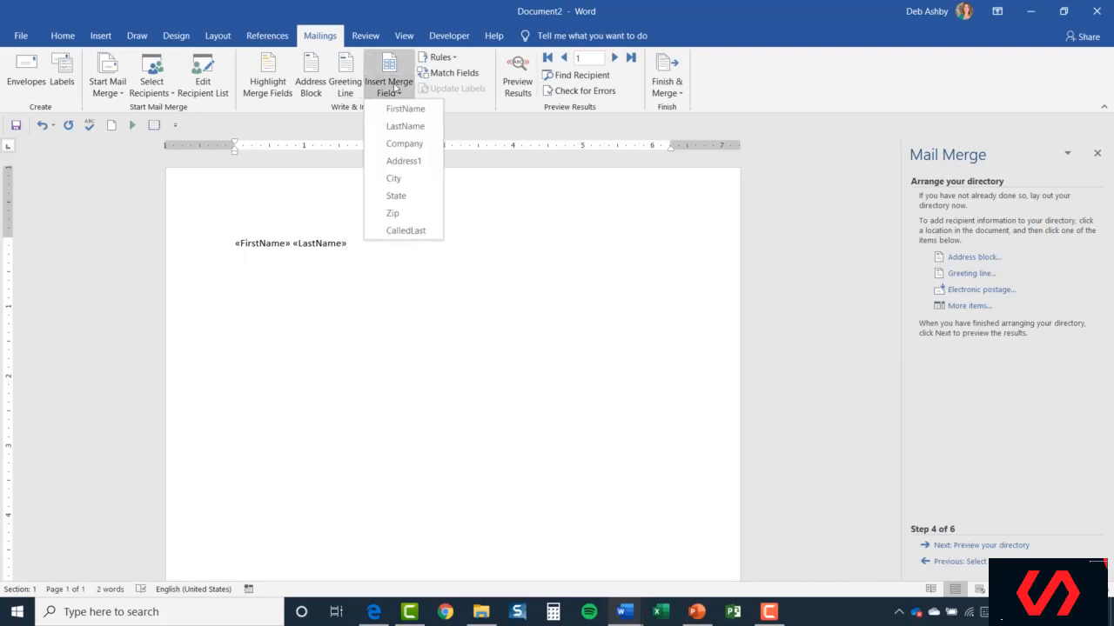
{"action": "left_click", "coordinate": [402, 144]}
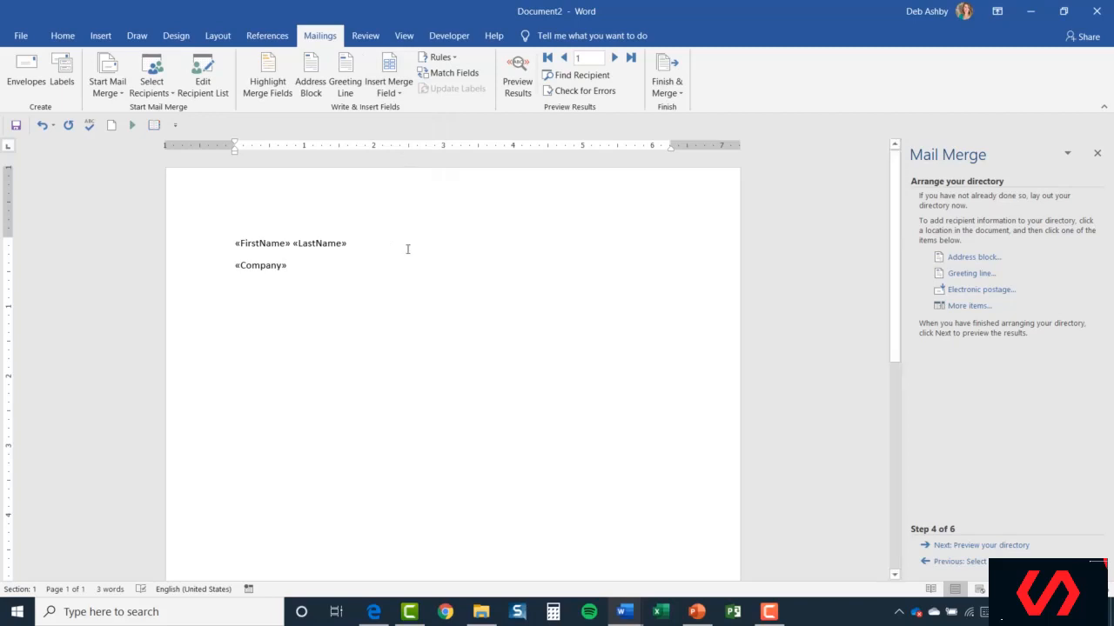
Add the line "Date Last Called:" followed by the CalledLast merge field, and leave blank space below the entry.
{"action": "type", "text": "Date "}
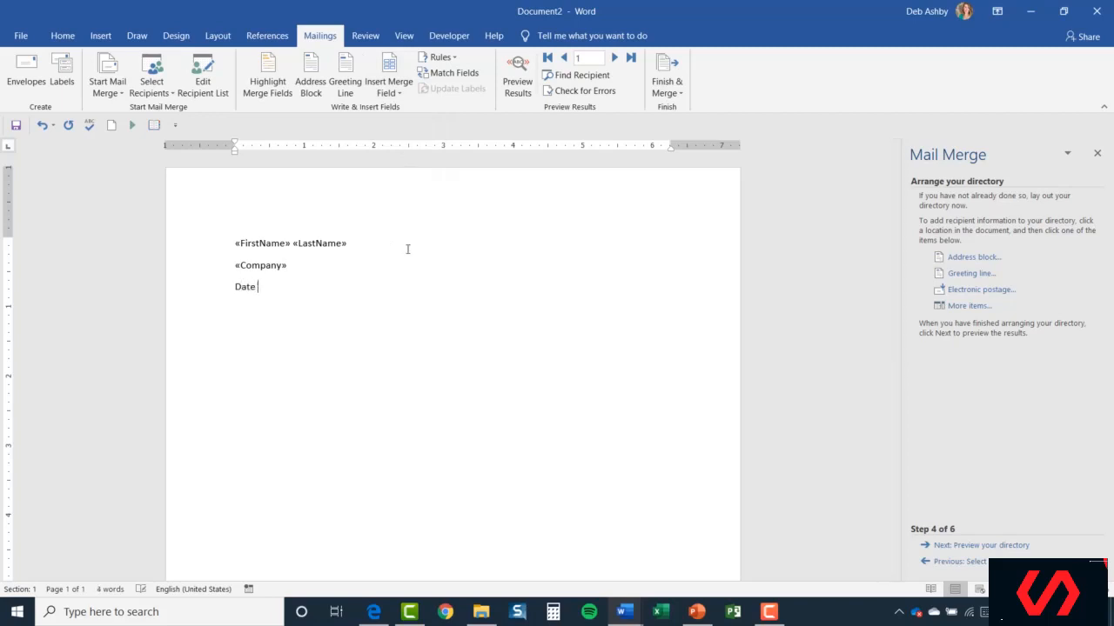
{"action": "type", "text": "Last Called:"}
{"action": "left_click", "coordinate": [395, 92]}
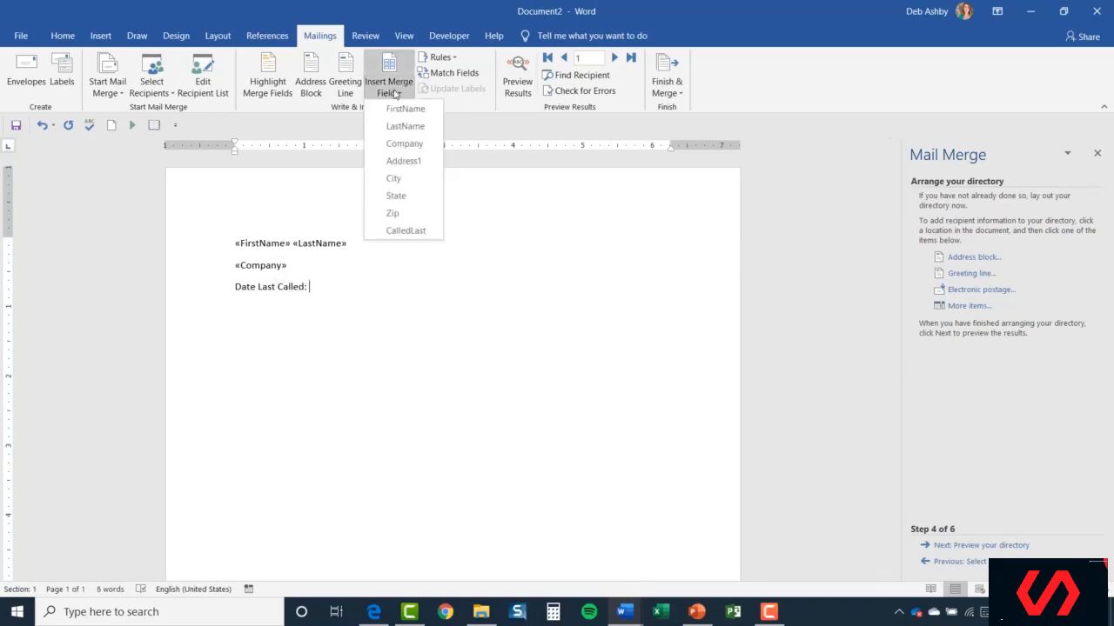
{"action": "left_click", "coordinate": [406, 230]}
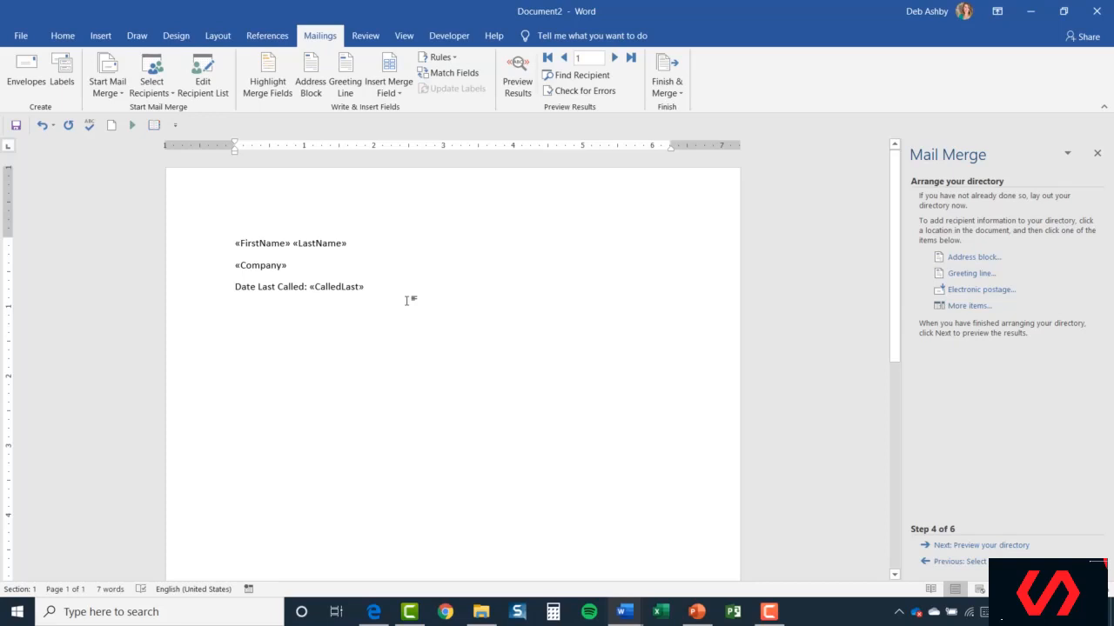
{"action": "key", "text": "Return"}
{"action": "key", "text": "Return"}
Advance to the directory preview and step through the entries to recipient 3.
{"action": "left_click", "coordinate": [981, 546]}
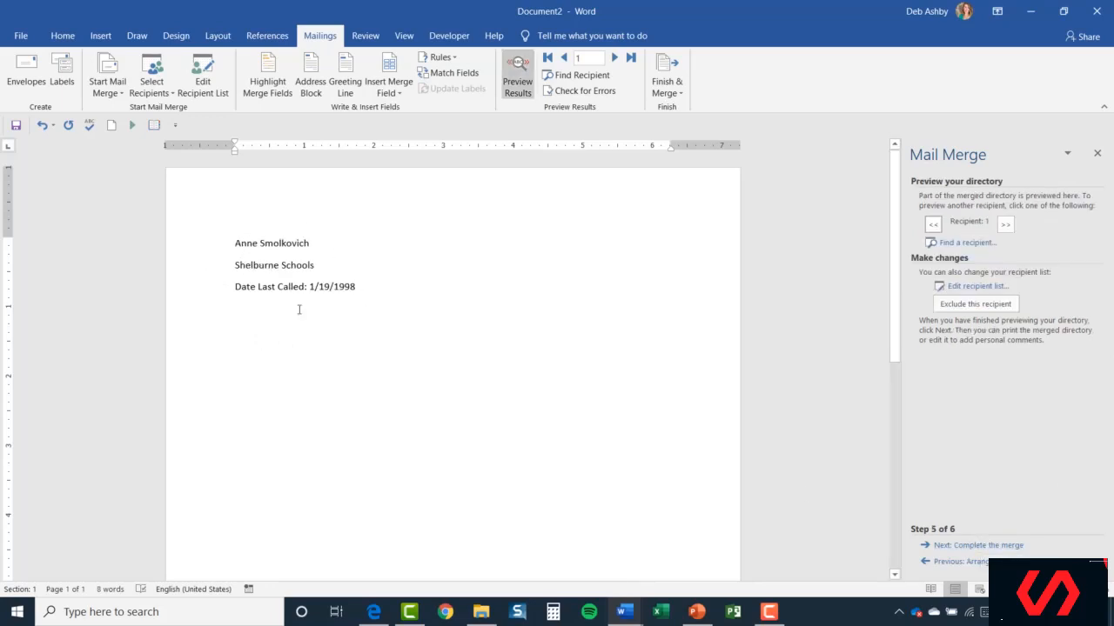
{"action": "left_click", "coordinate": [1006, 226]}
{"action": "left_click", "coordinate": [1005, 225]}
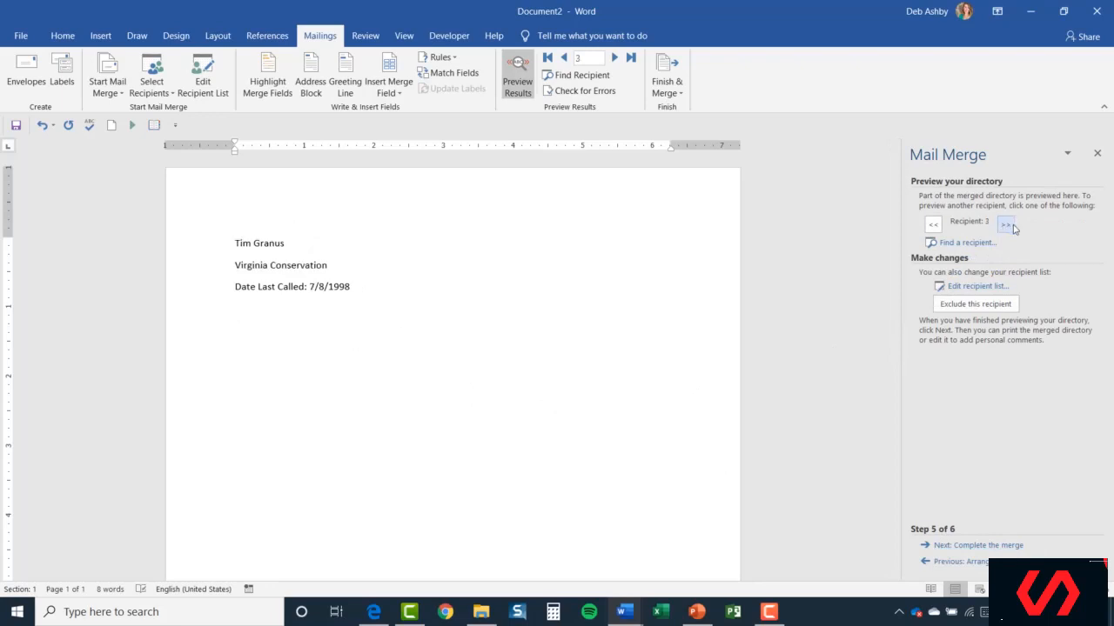
Complete the merge by sending all records to a new directory document, and look through the listed entries.
{"action": "left_click", "coordinate": [969, 546]}
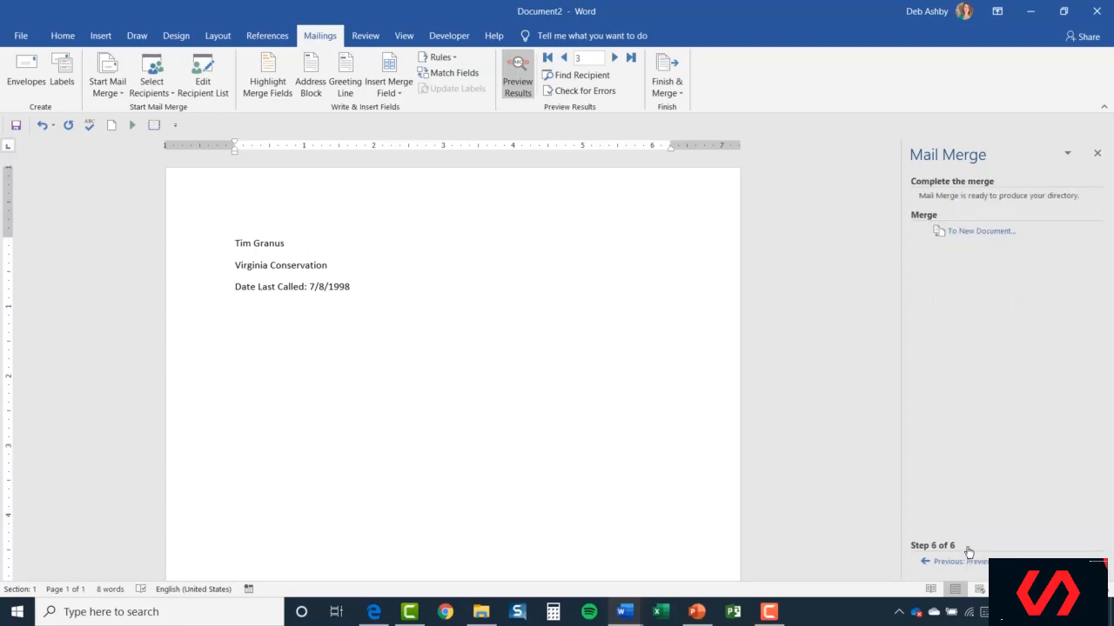
{"action": "left_click", "coordinate": [976, 232]}
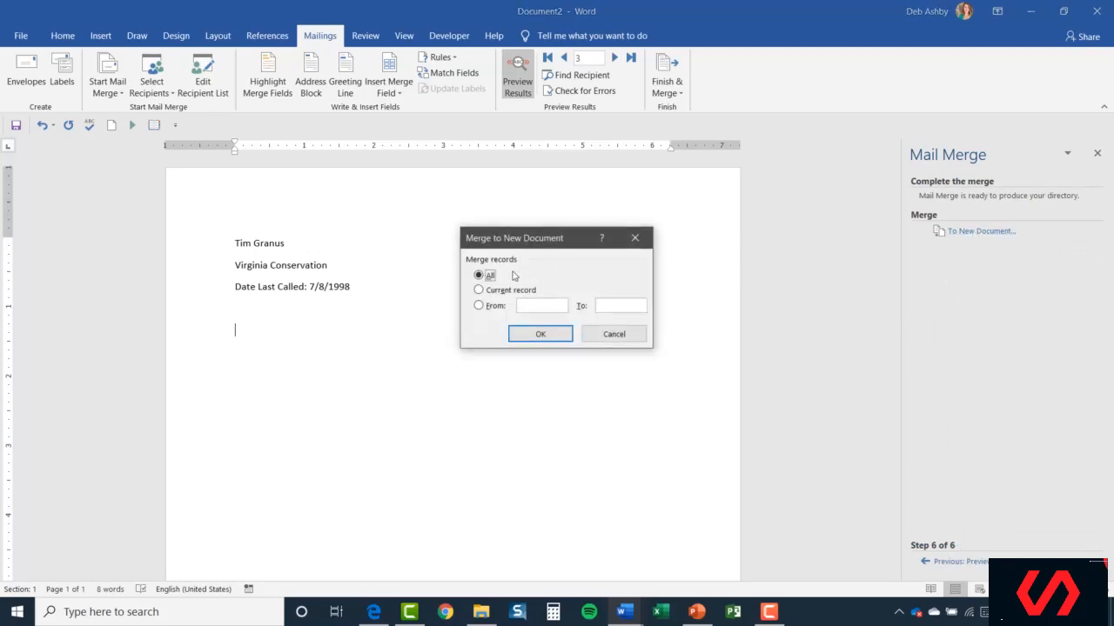
{"action": "left_click", "coordinate": [542, 339]}
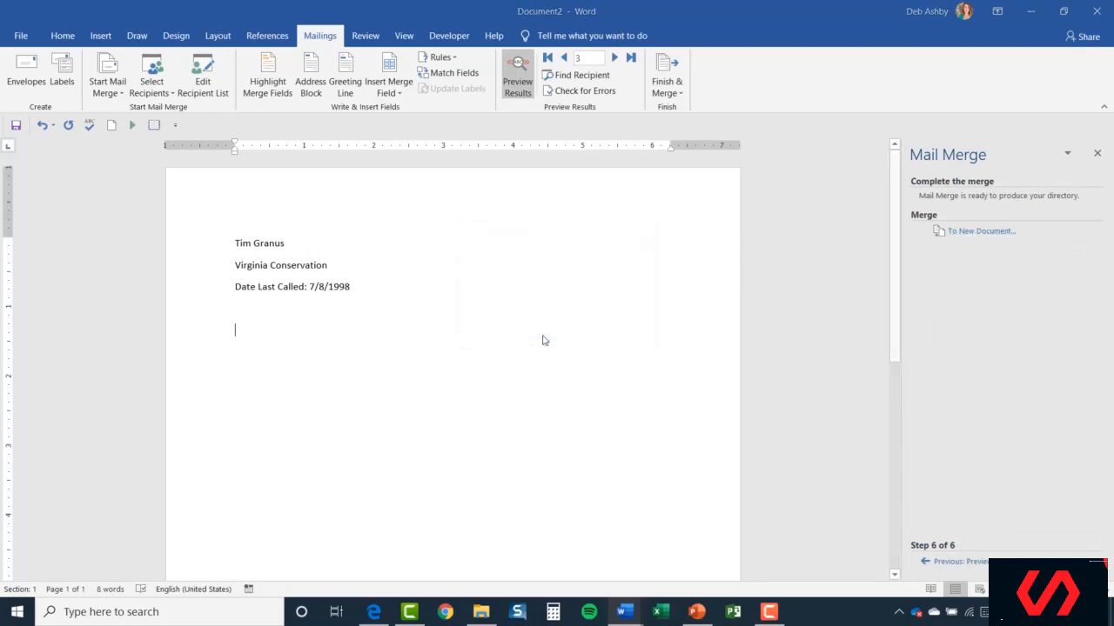
{"action": "left_click", "coordinate": [526, 283]}
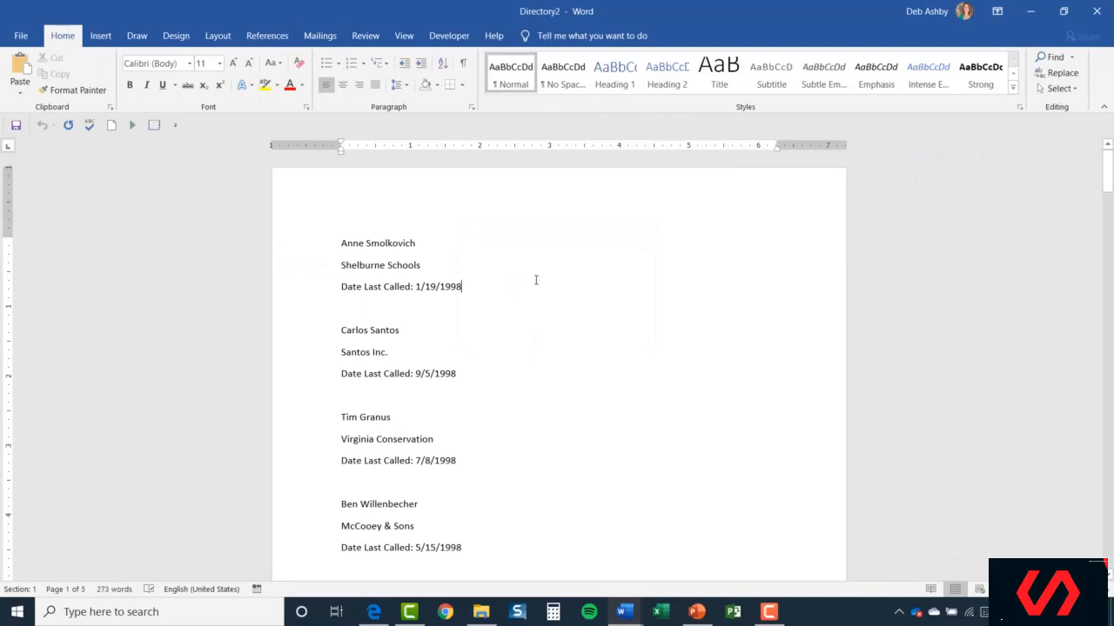
{"action": "scroll", "coordinate": [589, 351], "scroll_direction": "down", "scroll_amount": 8}
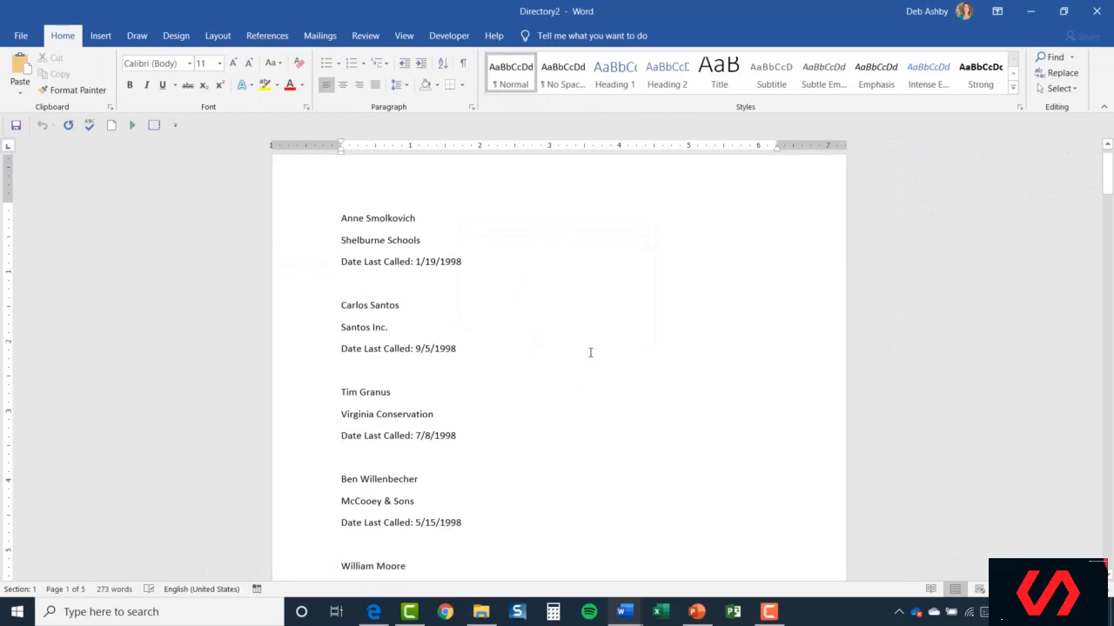
{"action": "scroll", "coordinate": [590, 348], "scroll_direction": "down", "scroll_amount": 10}
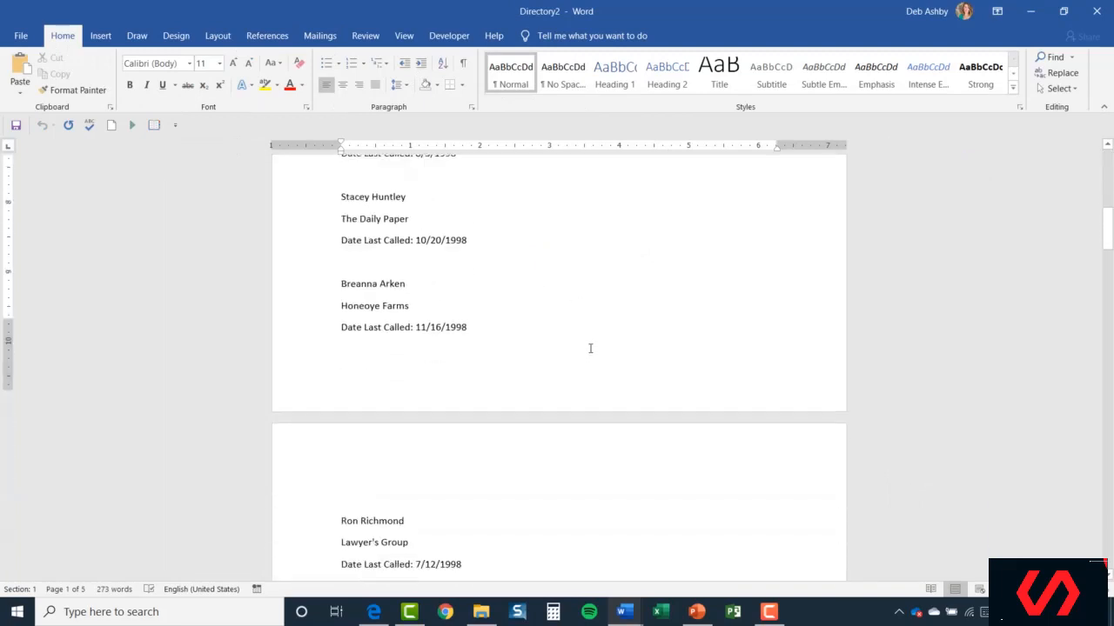
{"action": "scroll", "coordinate": [590, 348], "scroll_direction": "down", "scroll_amount": 1}
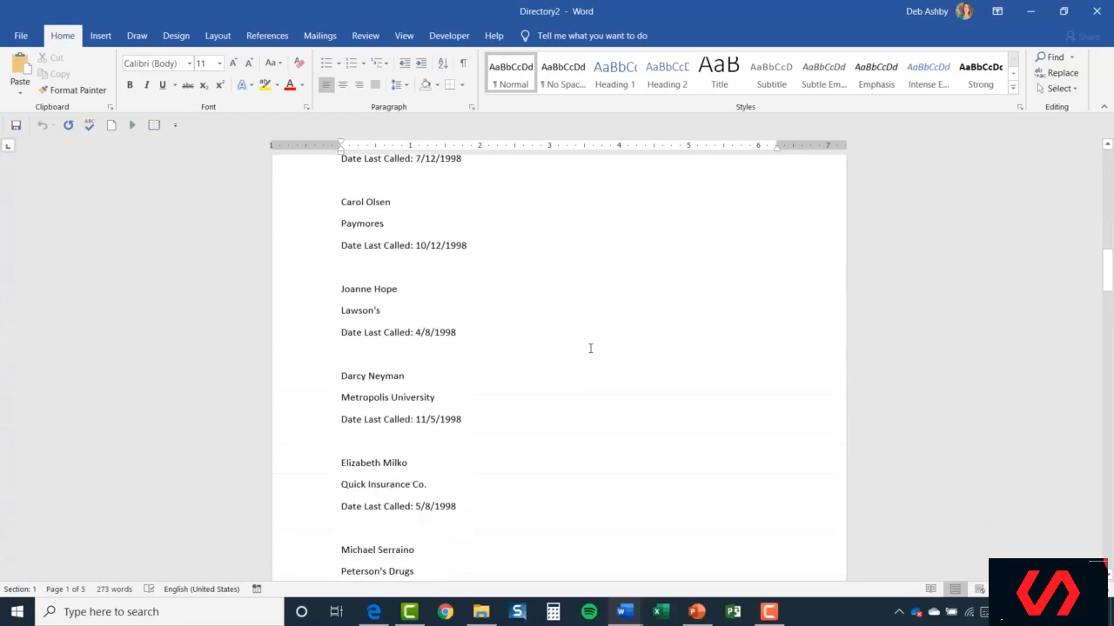
{"action": "scroll", "coordinate": [590, 348], "scroll_direction": "up", "scroll_amount": 8}
{"action": "scroll", "coordinate": [590, 348], "scroll_direction": "up", "scroll_amount": 11}
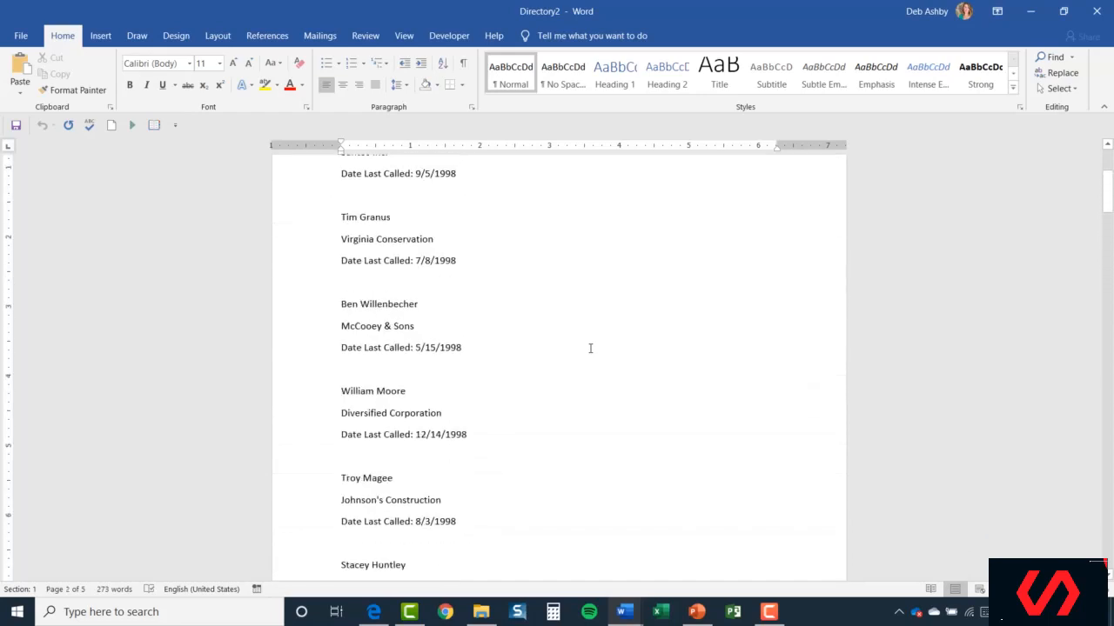